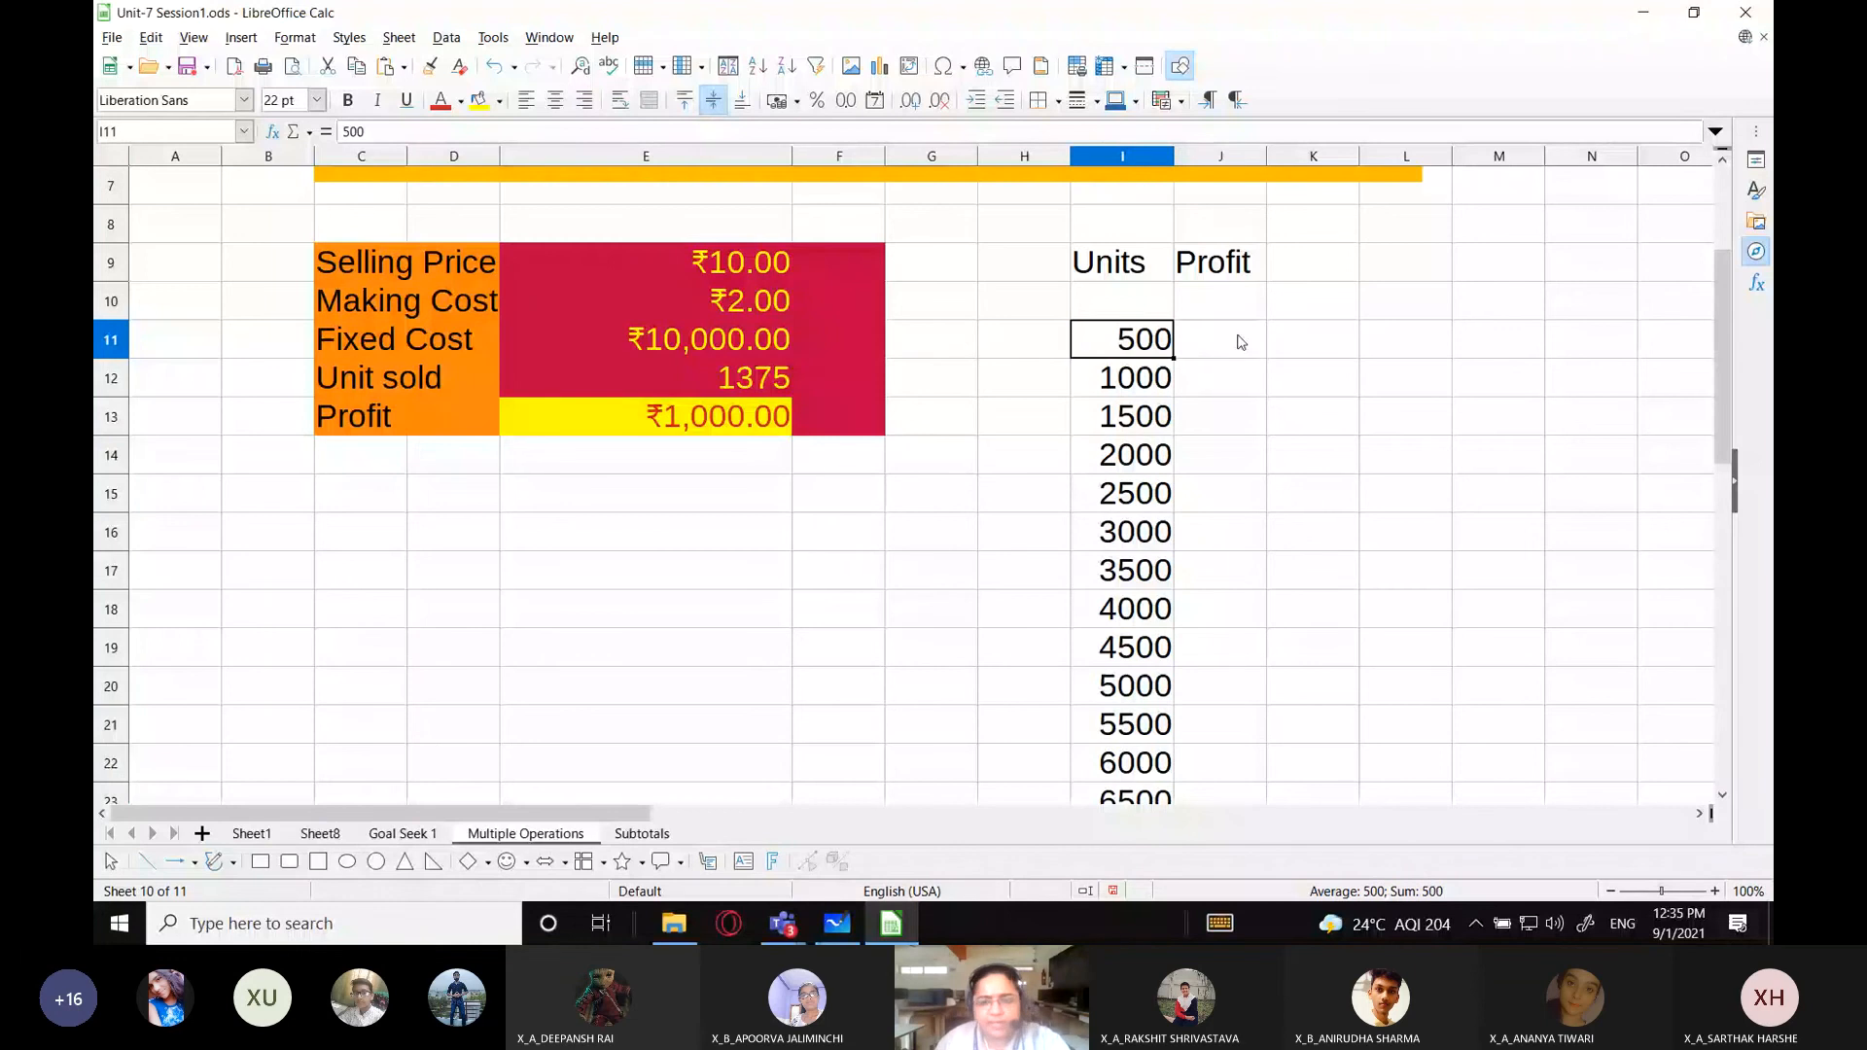
Examine the unit quantities from 500 to 10000 in column I and the Profit cells beside them.
click(1124, 381)
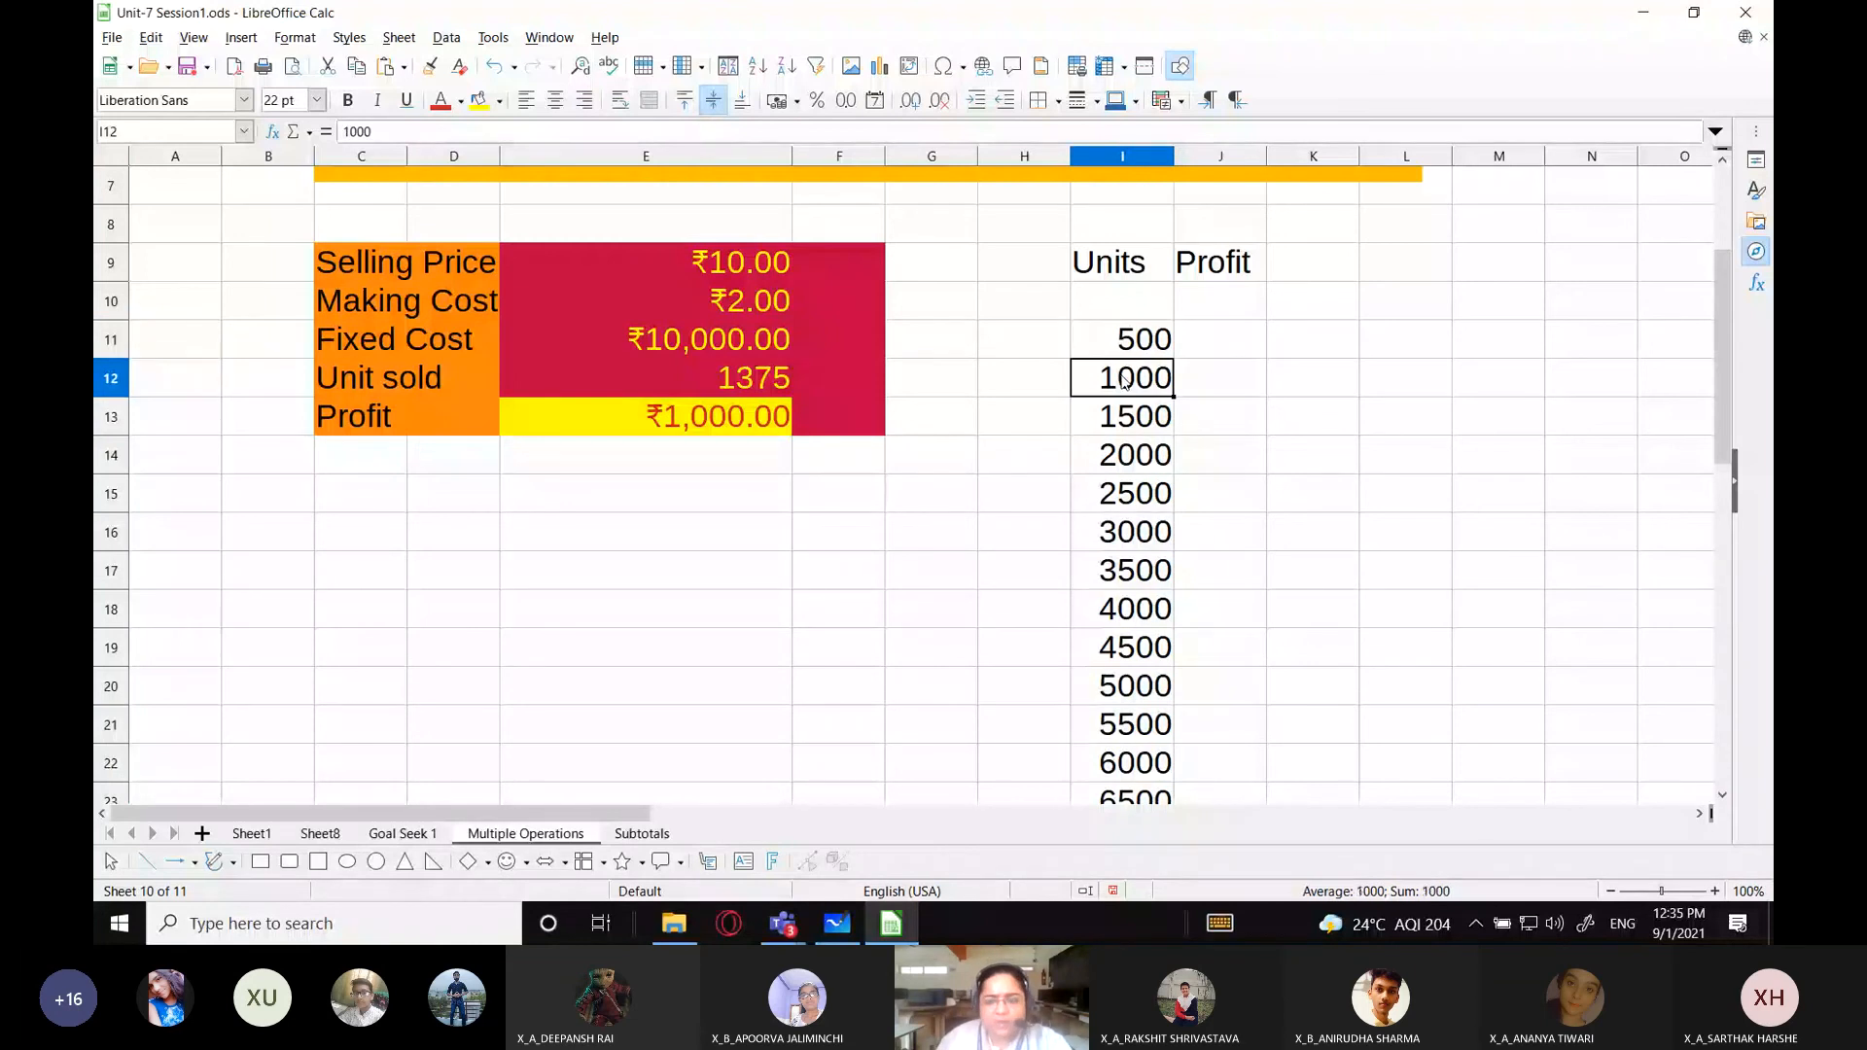
click(1235, 385)
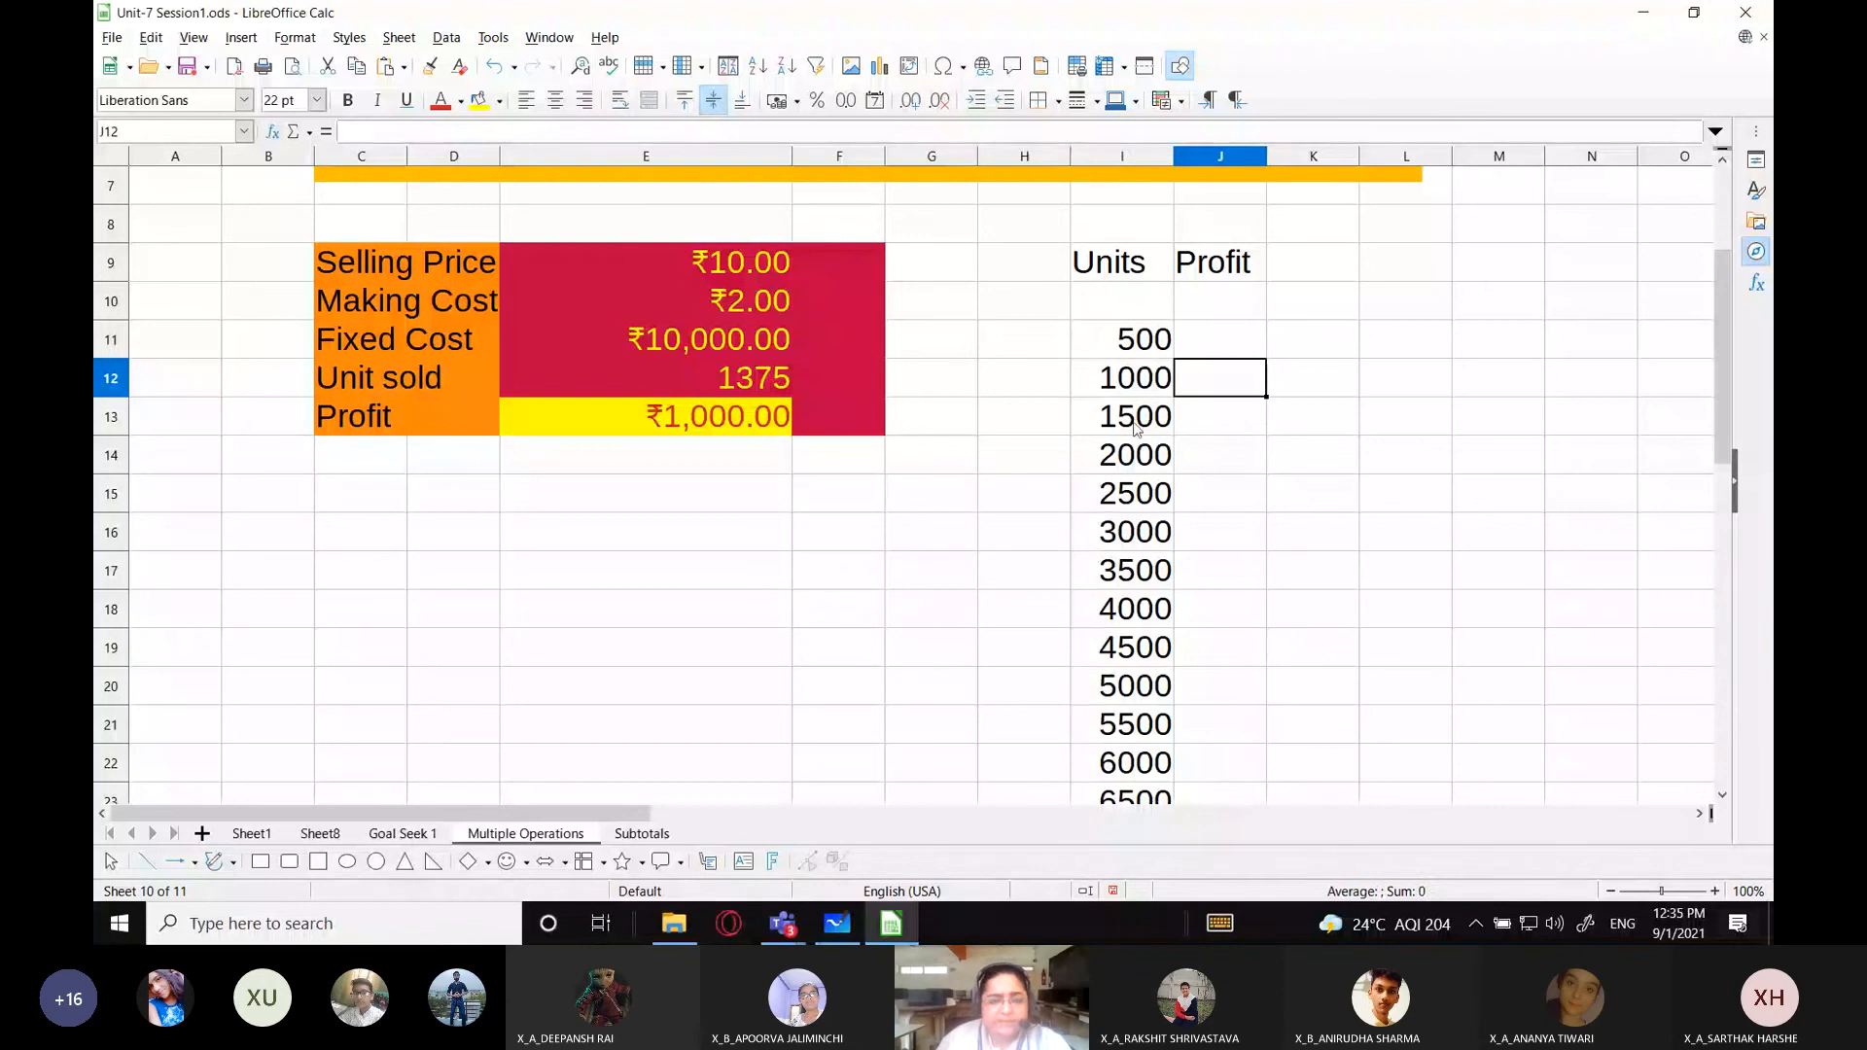
click(1136, 428)
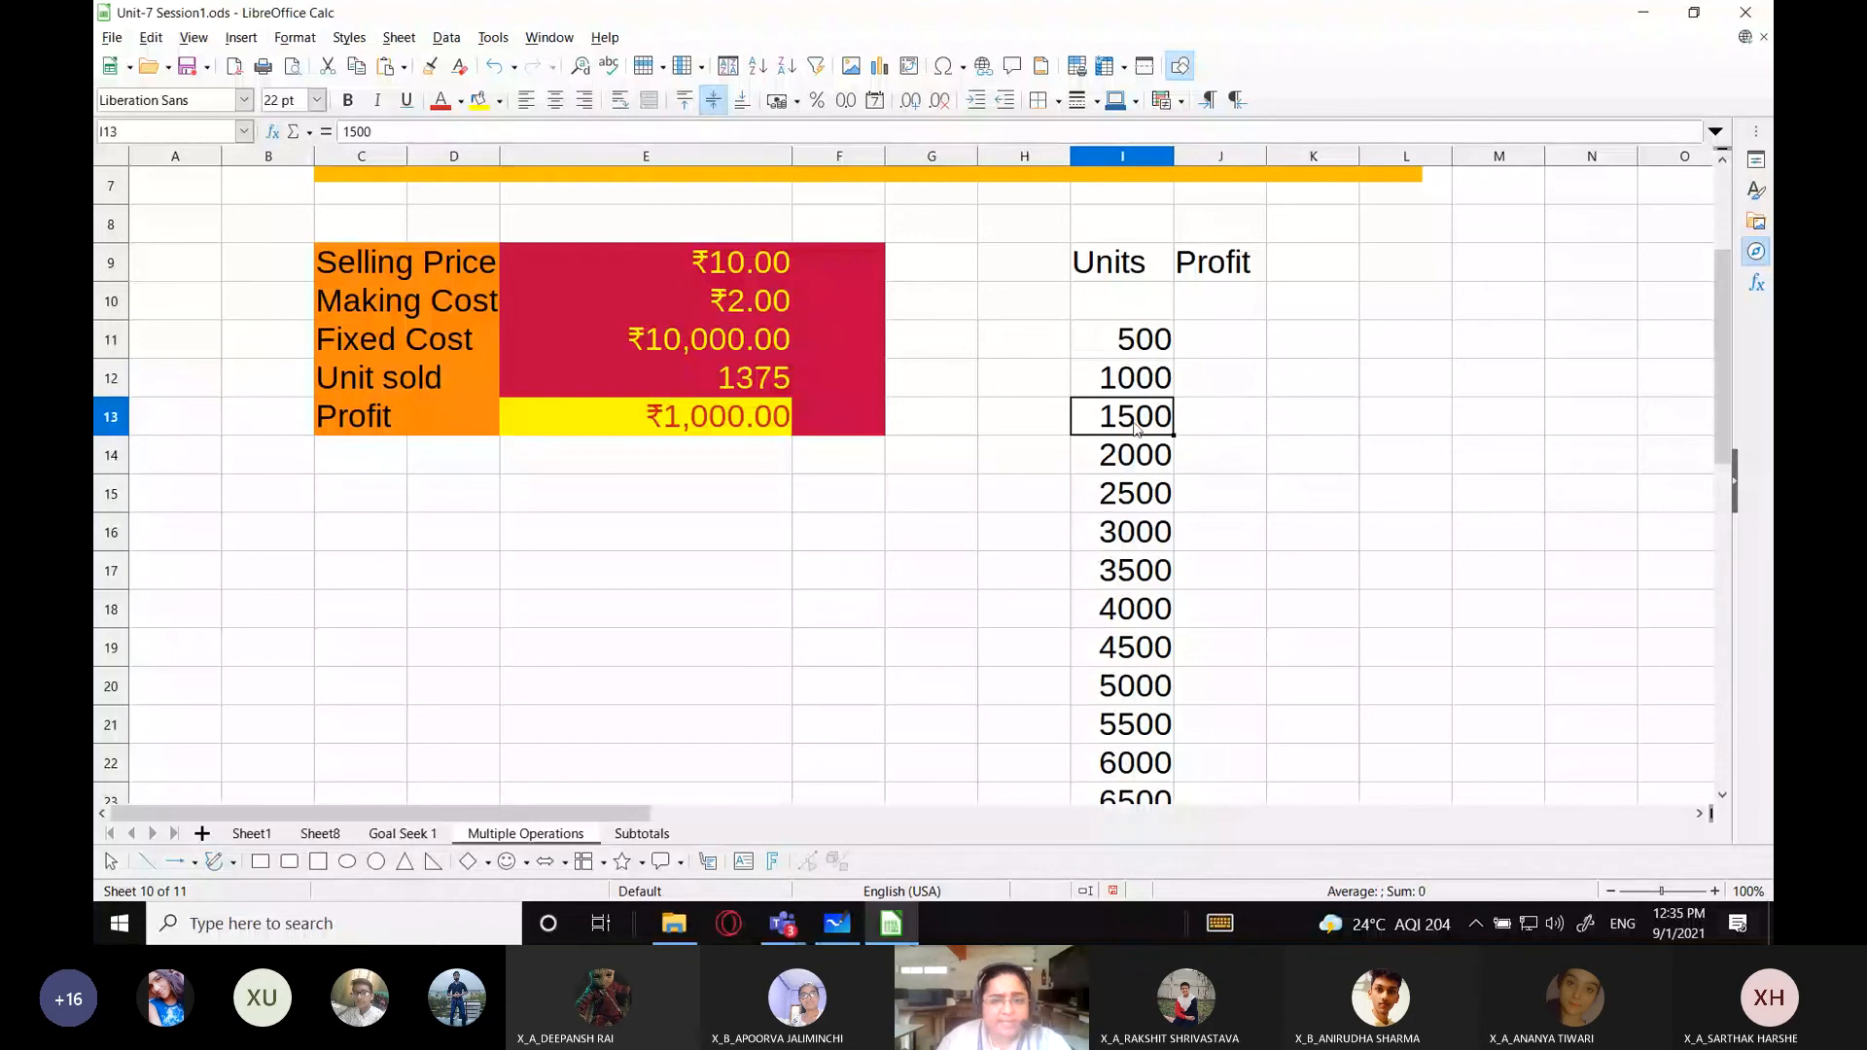
click(1249, 428)
scroll(1129, 425, down, 3)
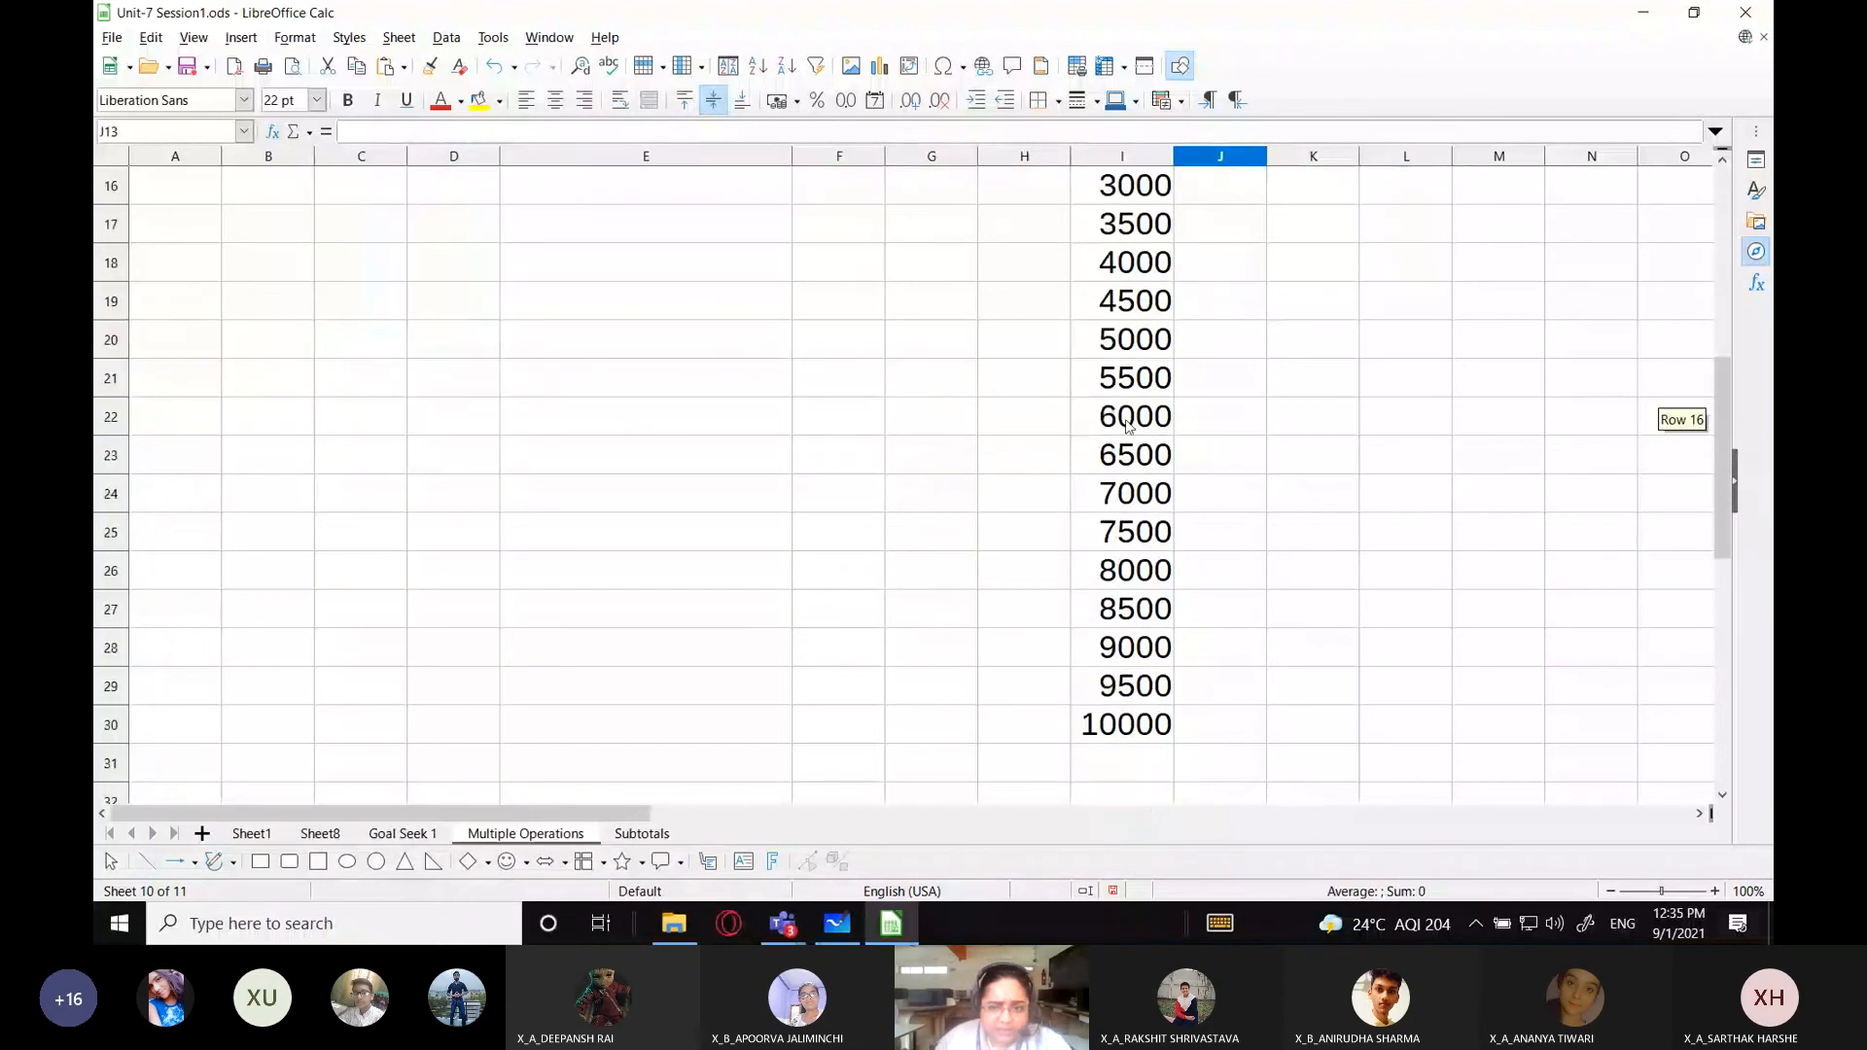
scroll(1131, 282, up, 2)
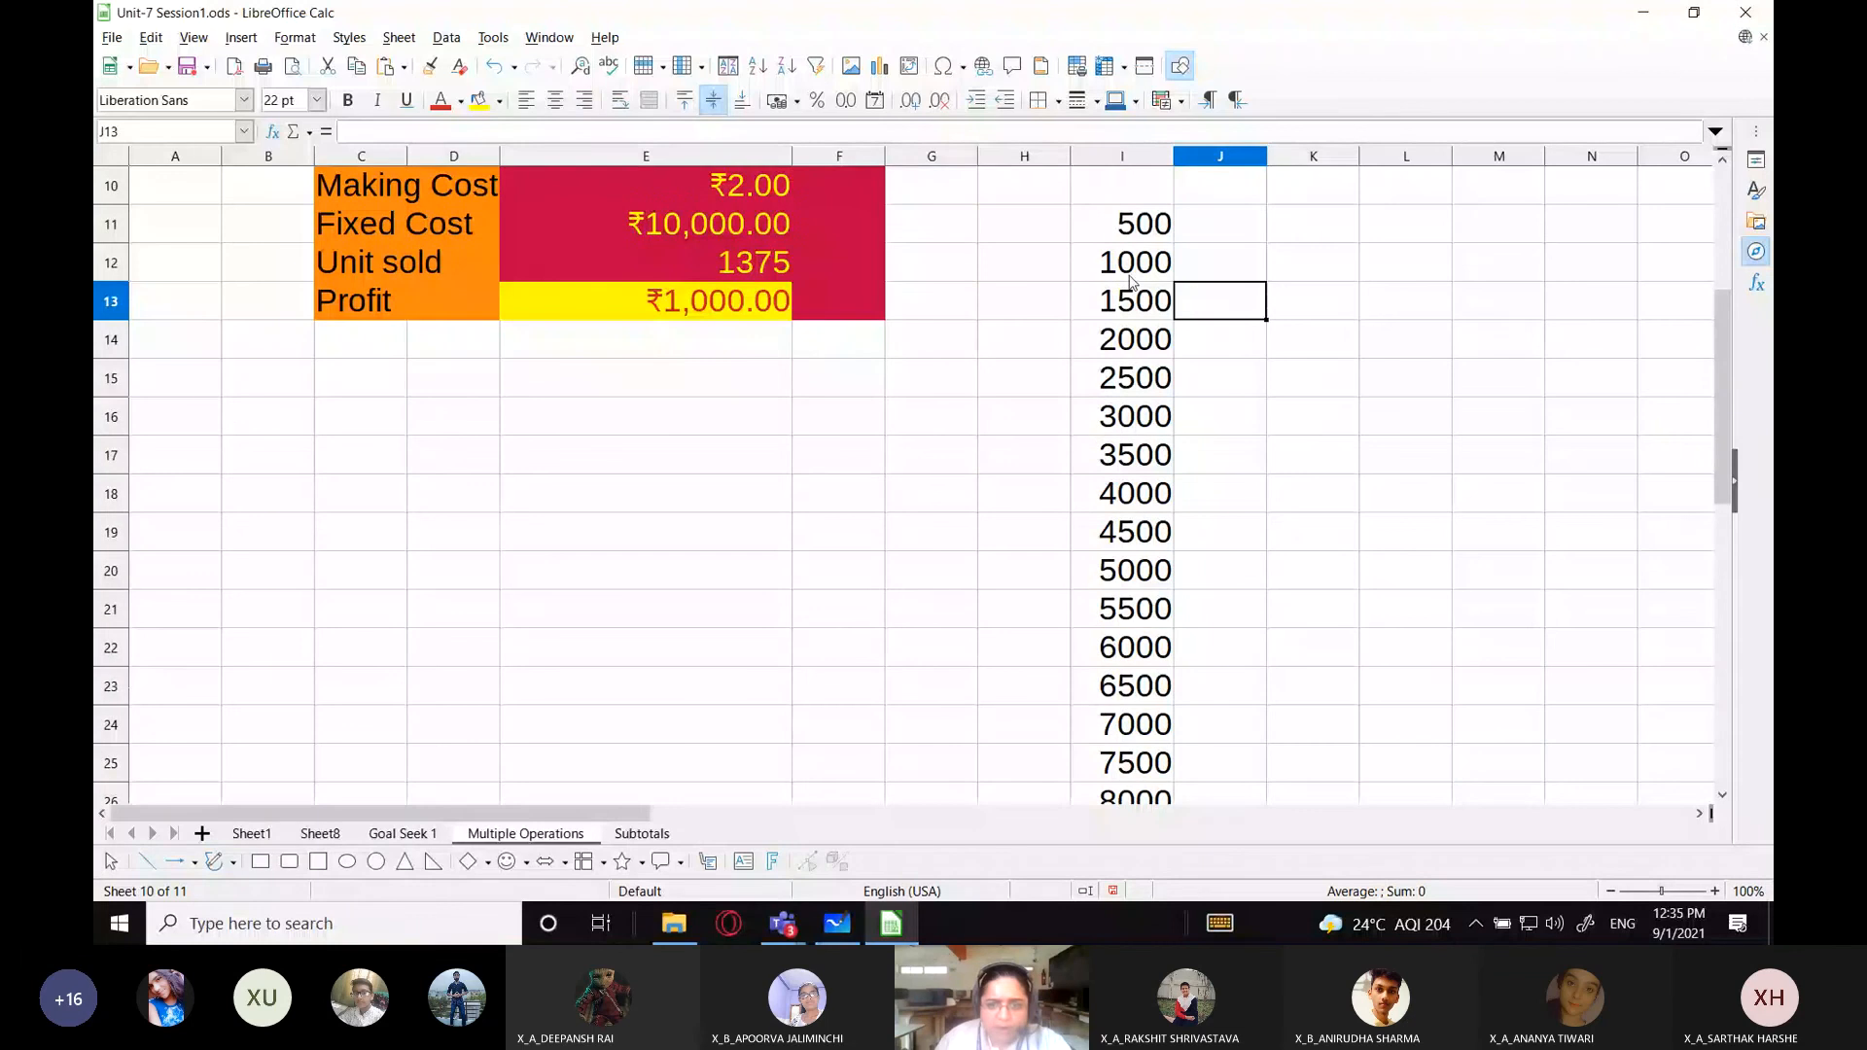
click(1133, 224)
scroll(1138, 584, down, 2)
click(1143, 731)
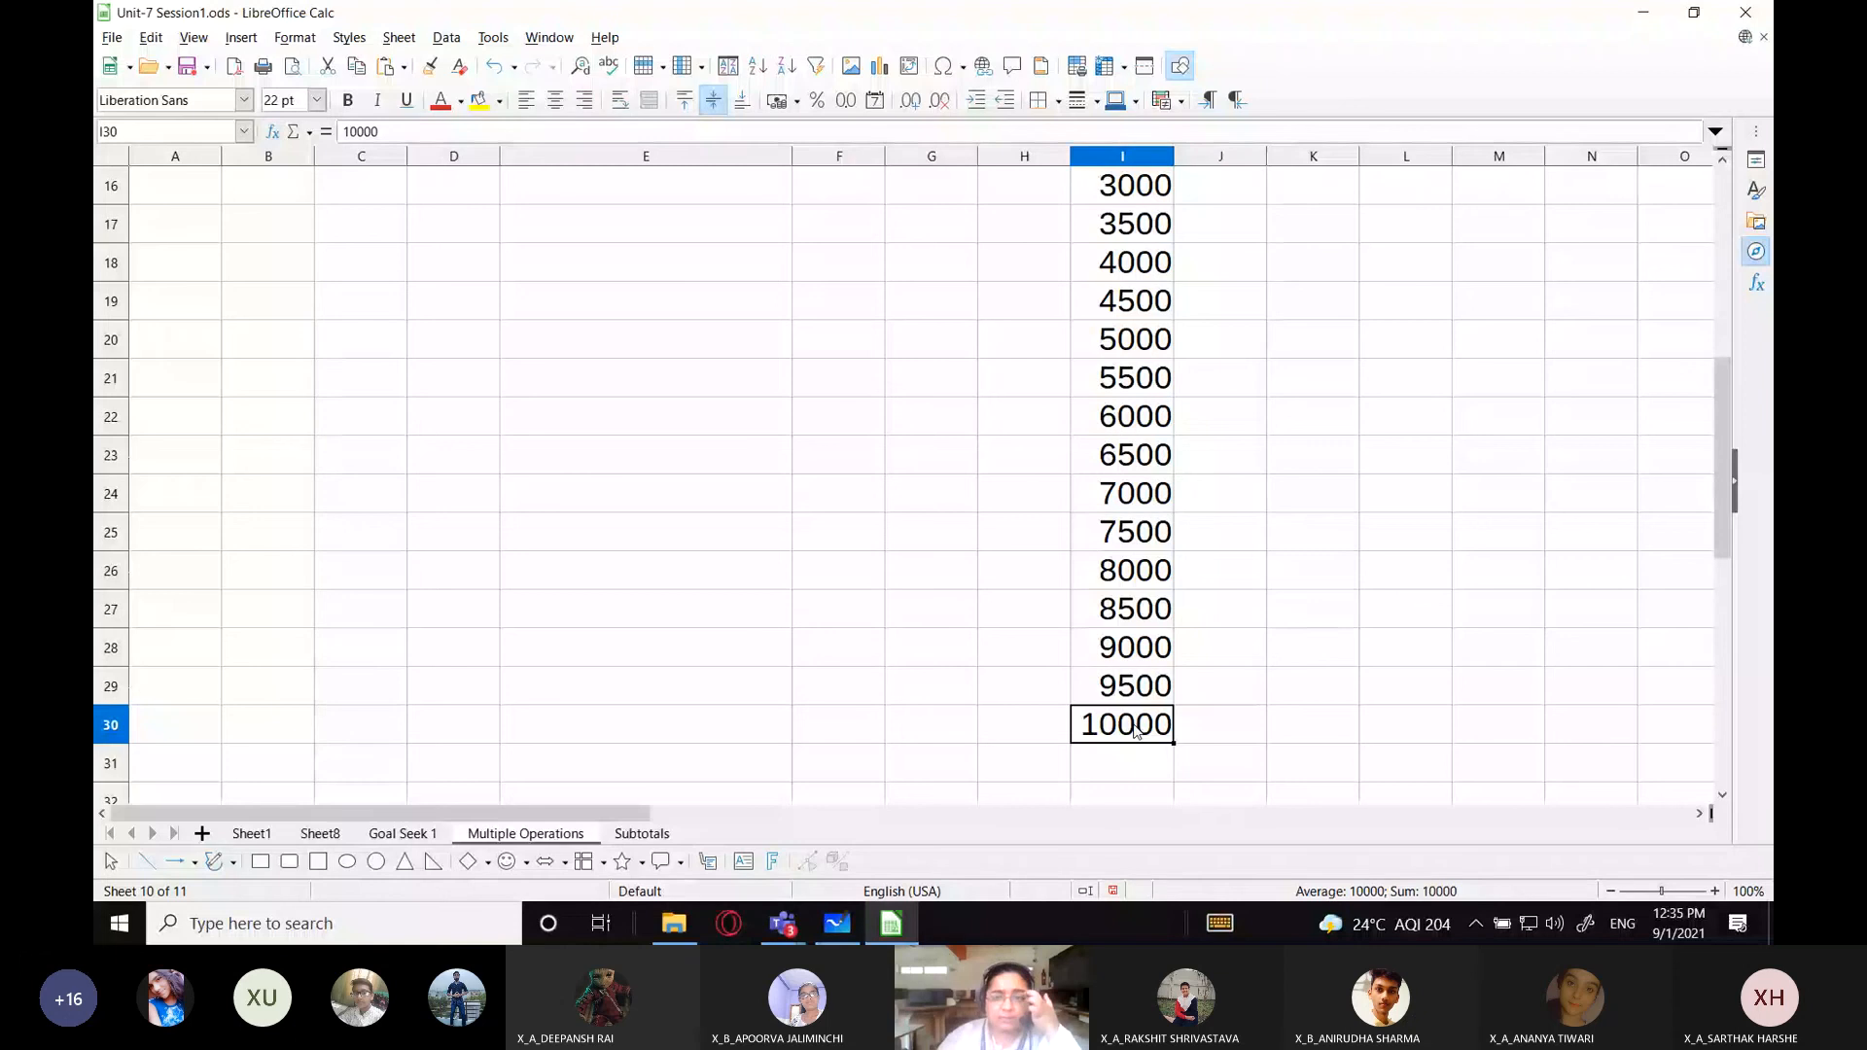
scroll(1135, 729, up, 3)
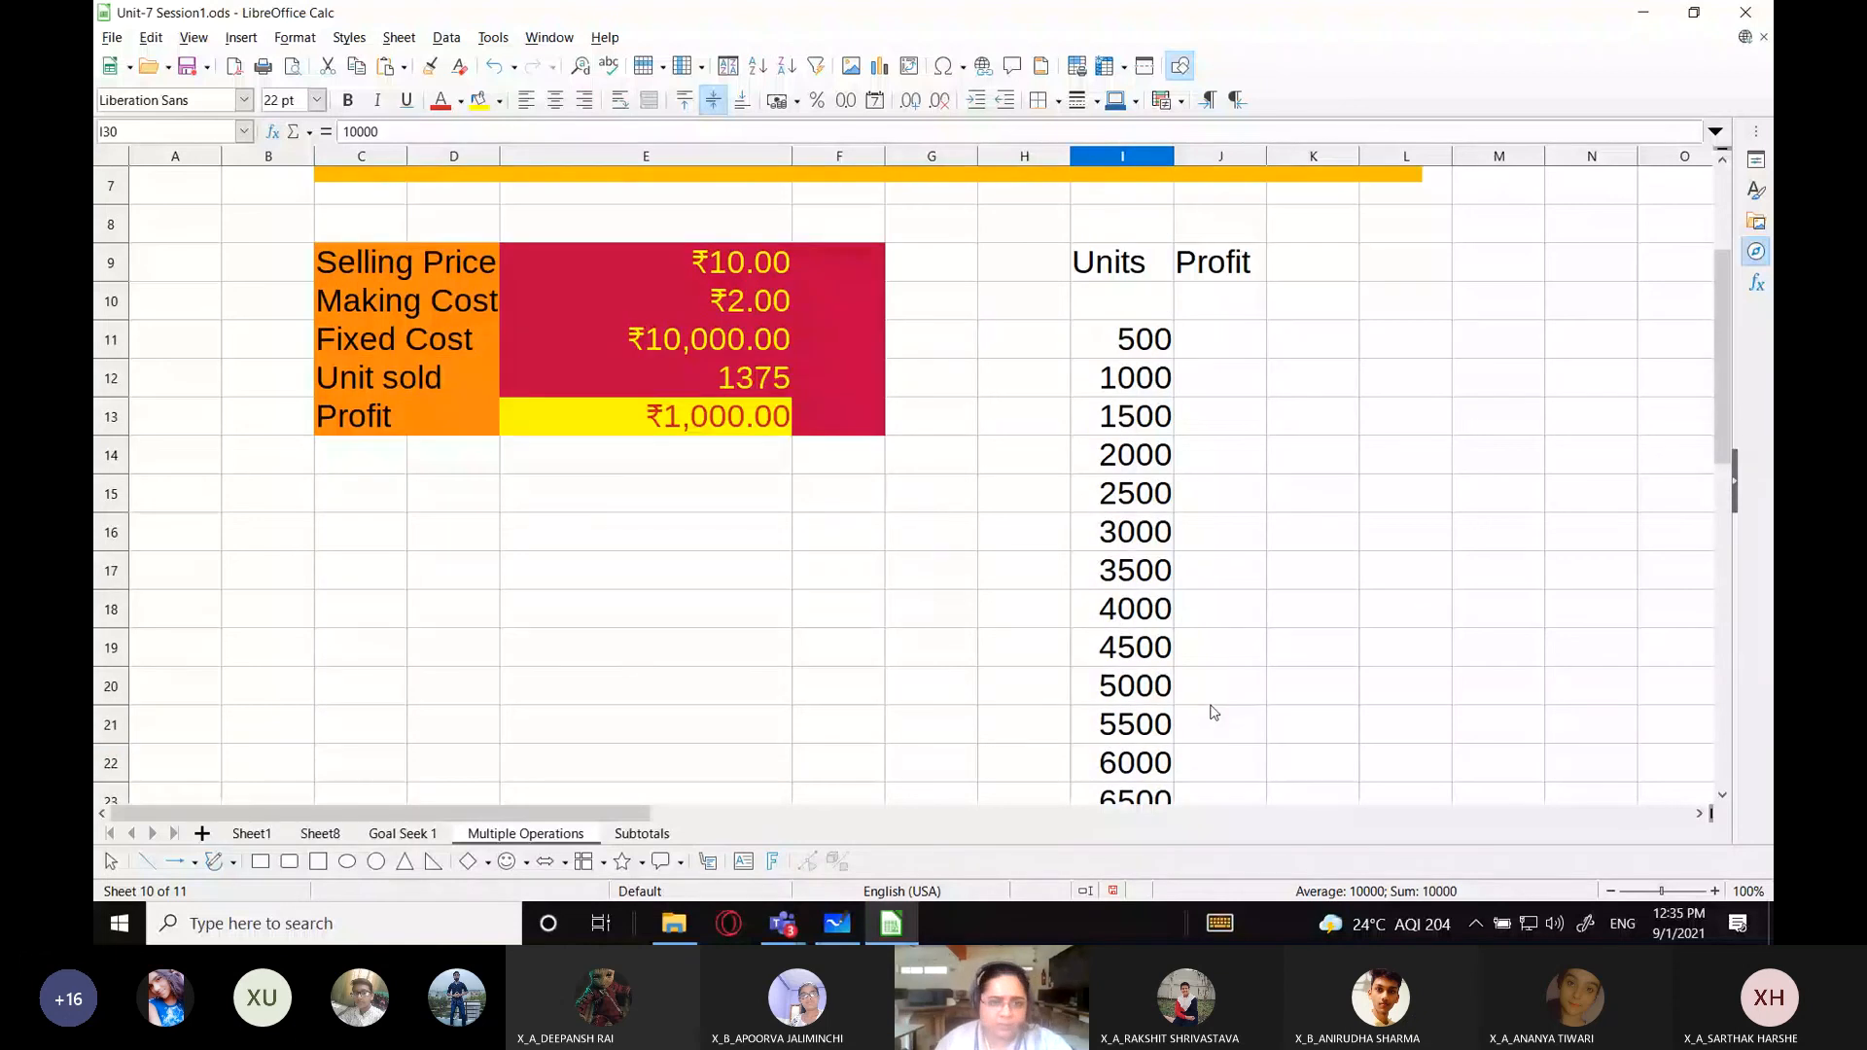
scroll(1214, 713, up, 1)
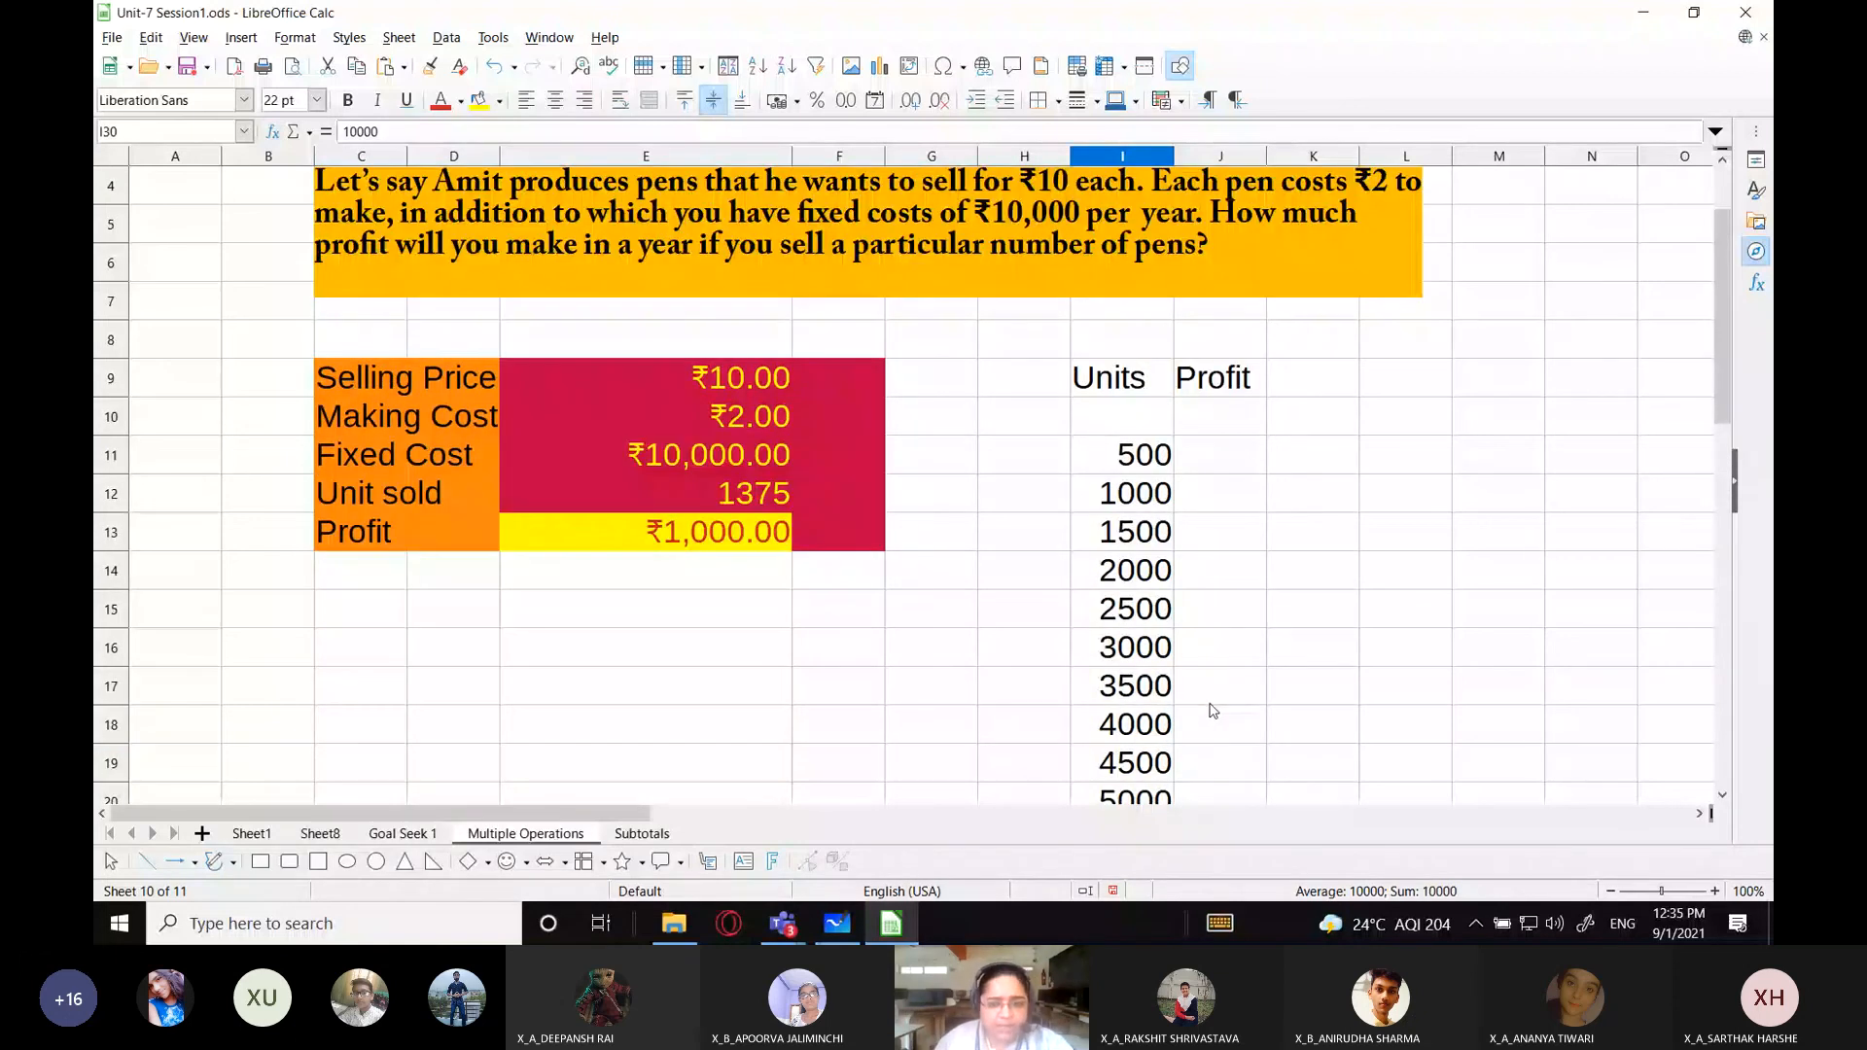
scroll(1167, 739, down, 4)
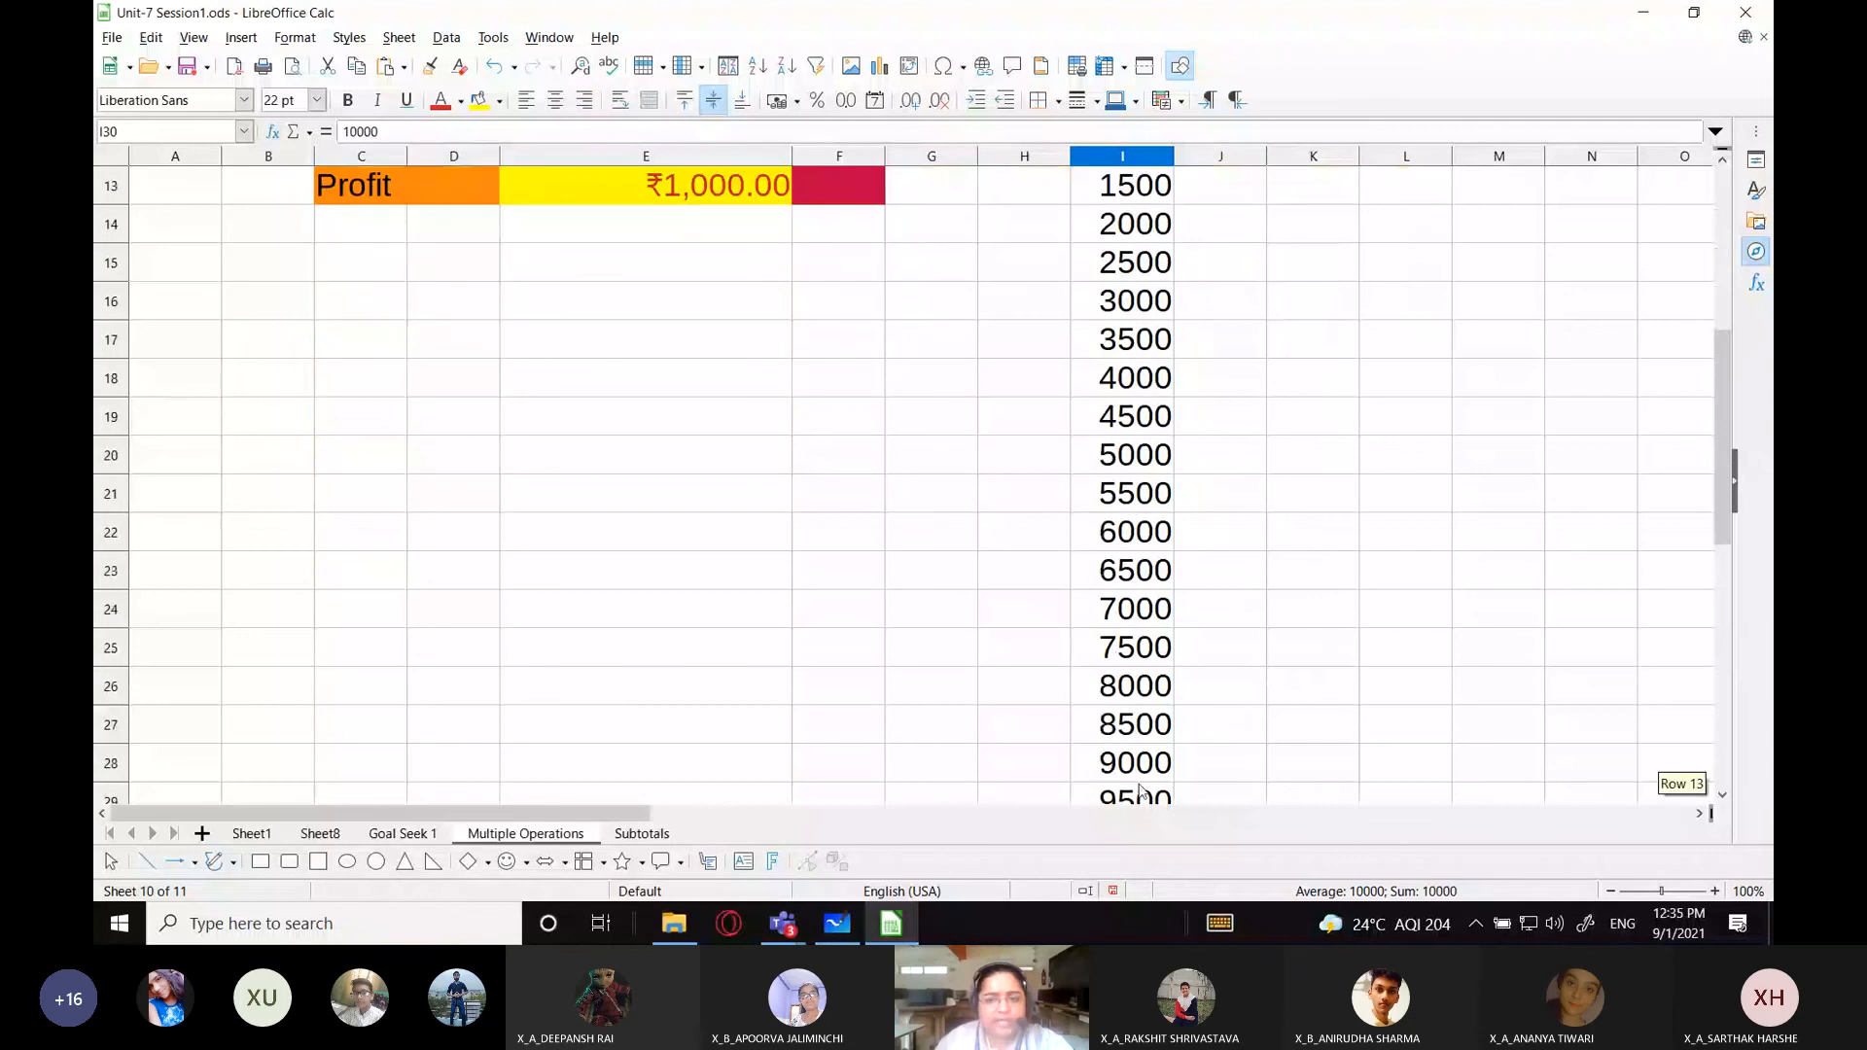
scroll(1145, 768, up, 5)
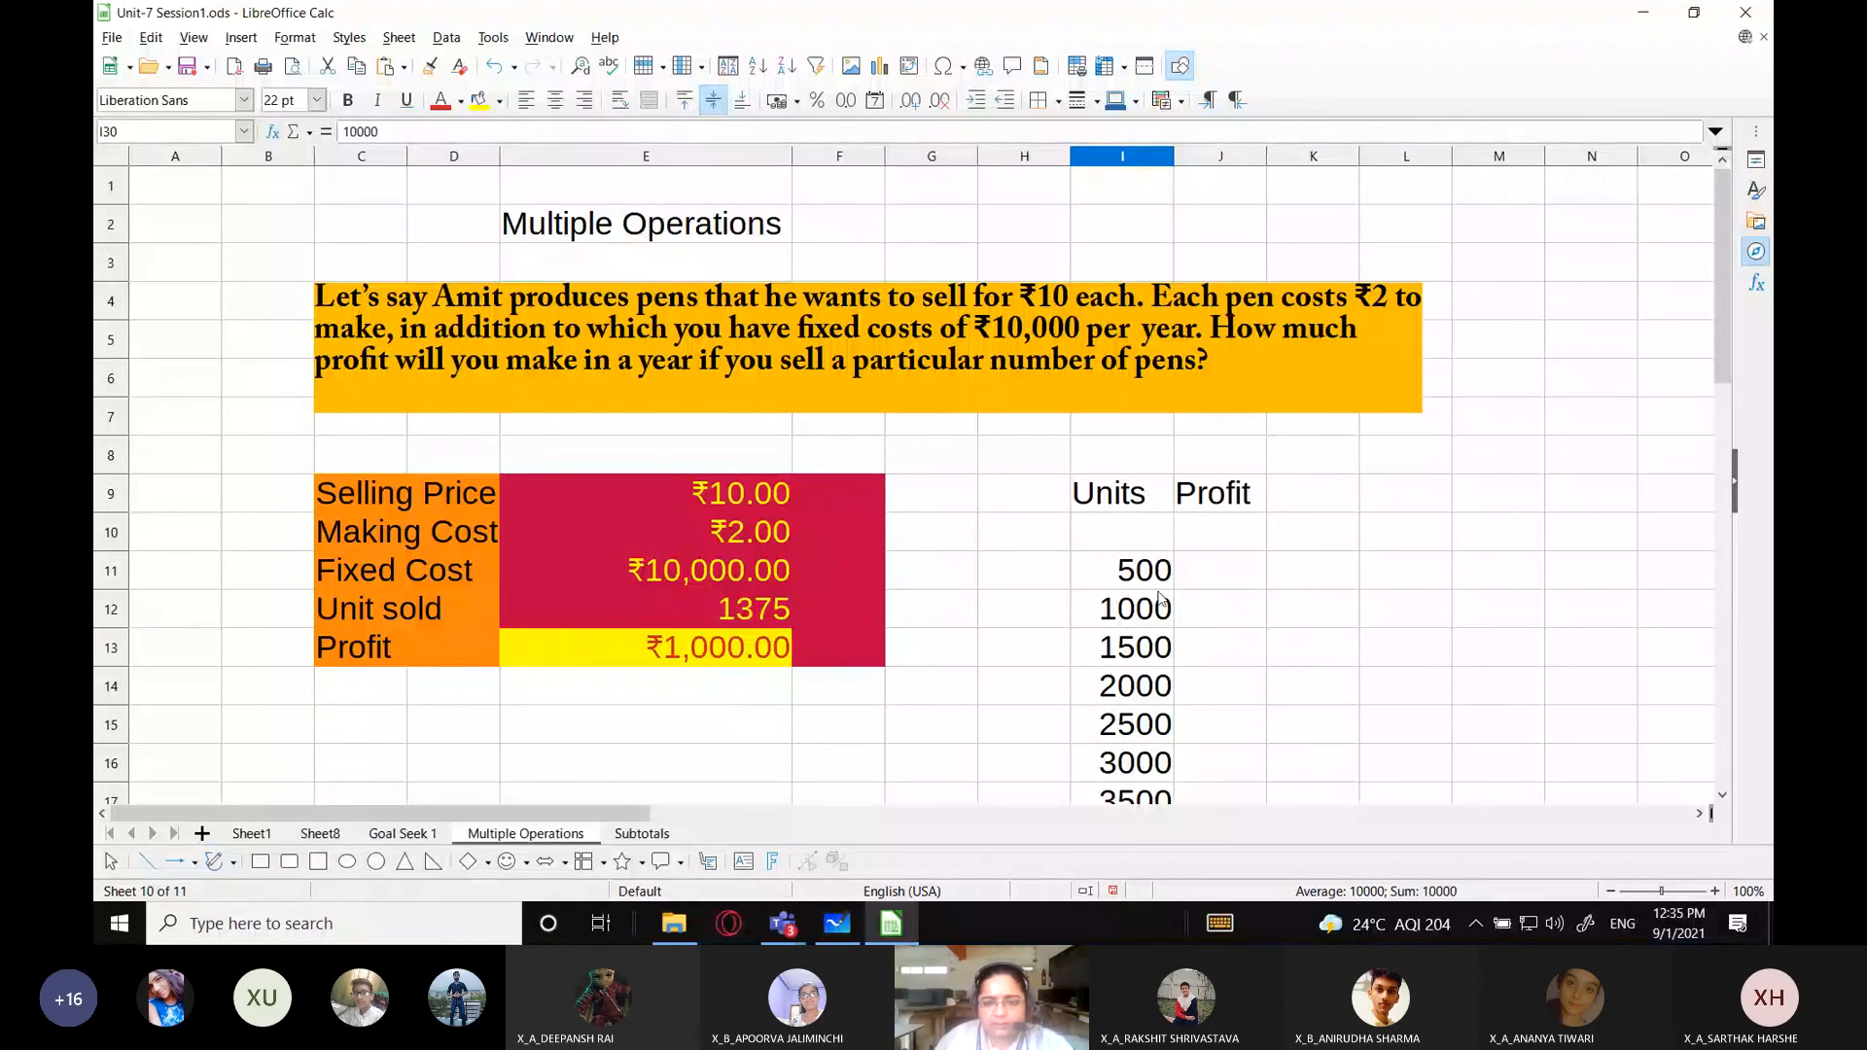
Open Multiple Operations for the range I11:J30, covering the unit quantities and their profit cells.
drag(1126, 577, 1312, 642)
scroll(1312, 642, up, 3)
scroll(1312, 642, up, 2)
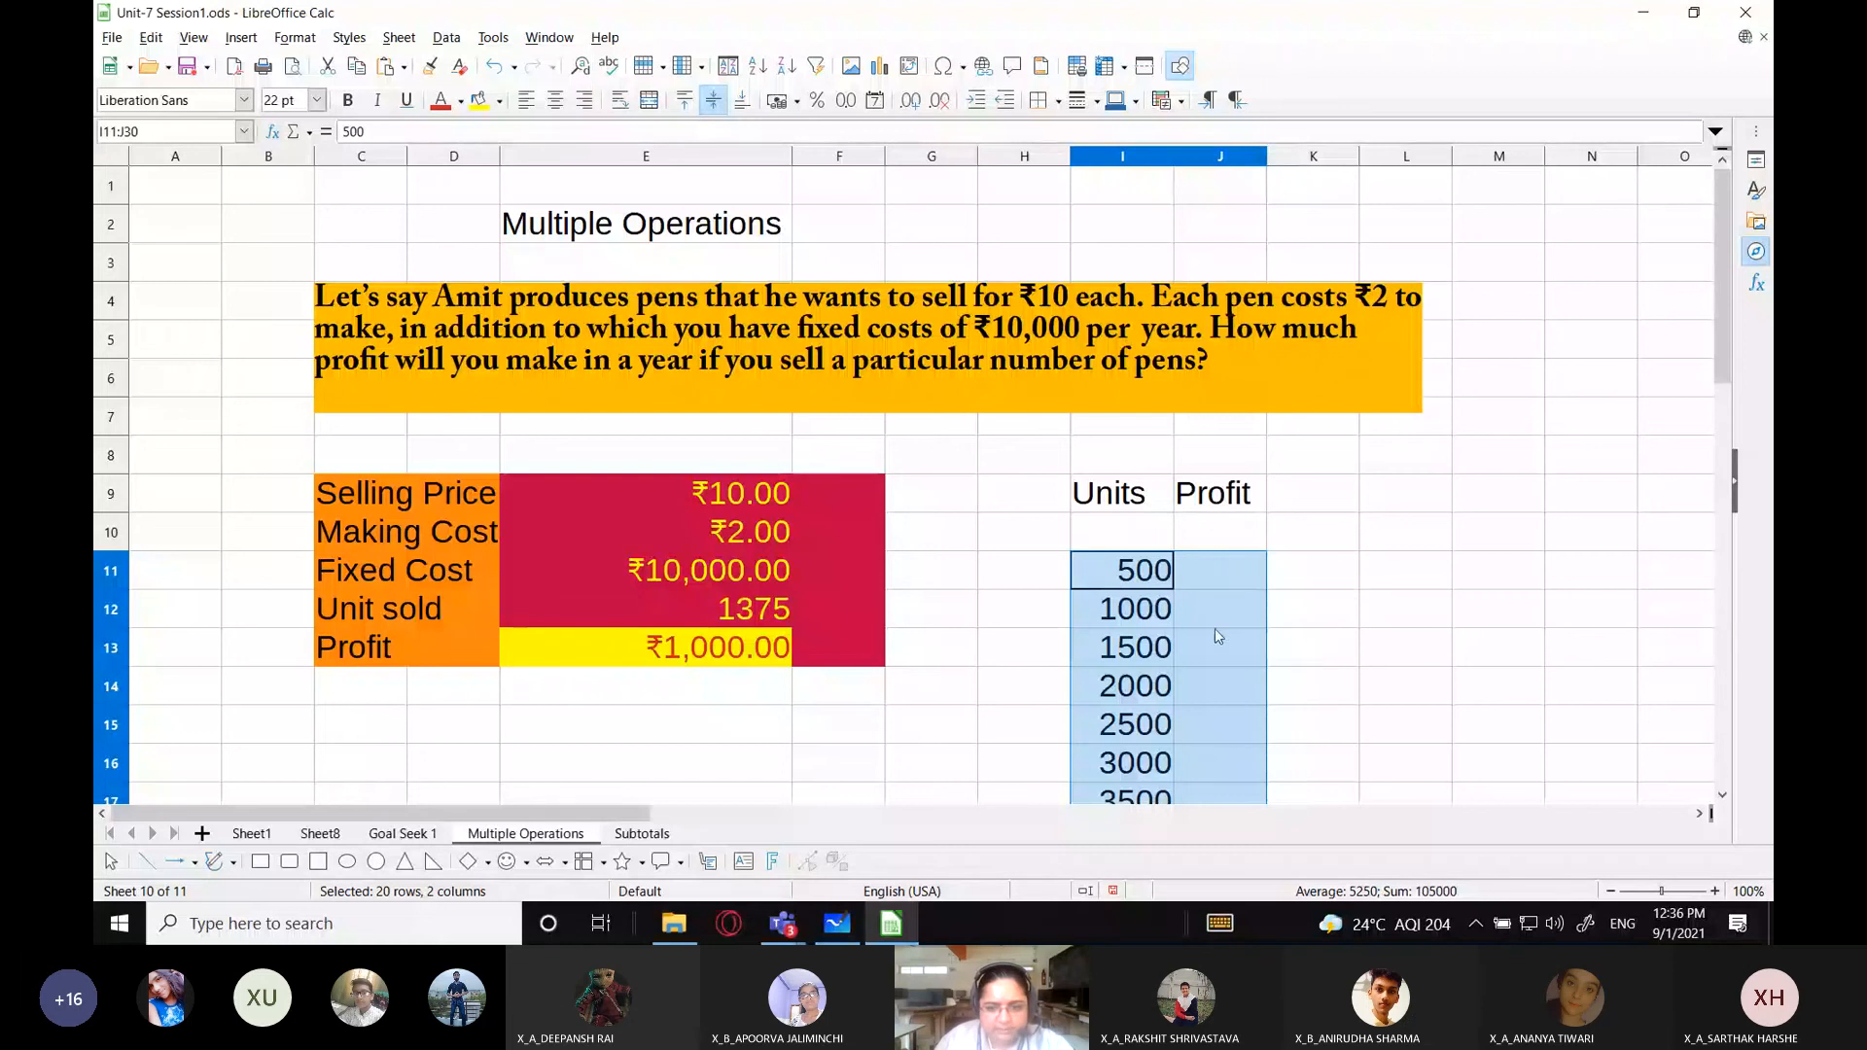
scroll(1233, 726, down, 5)
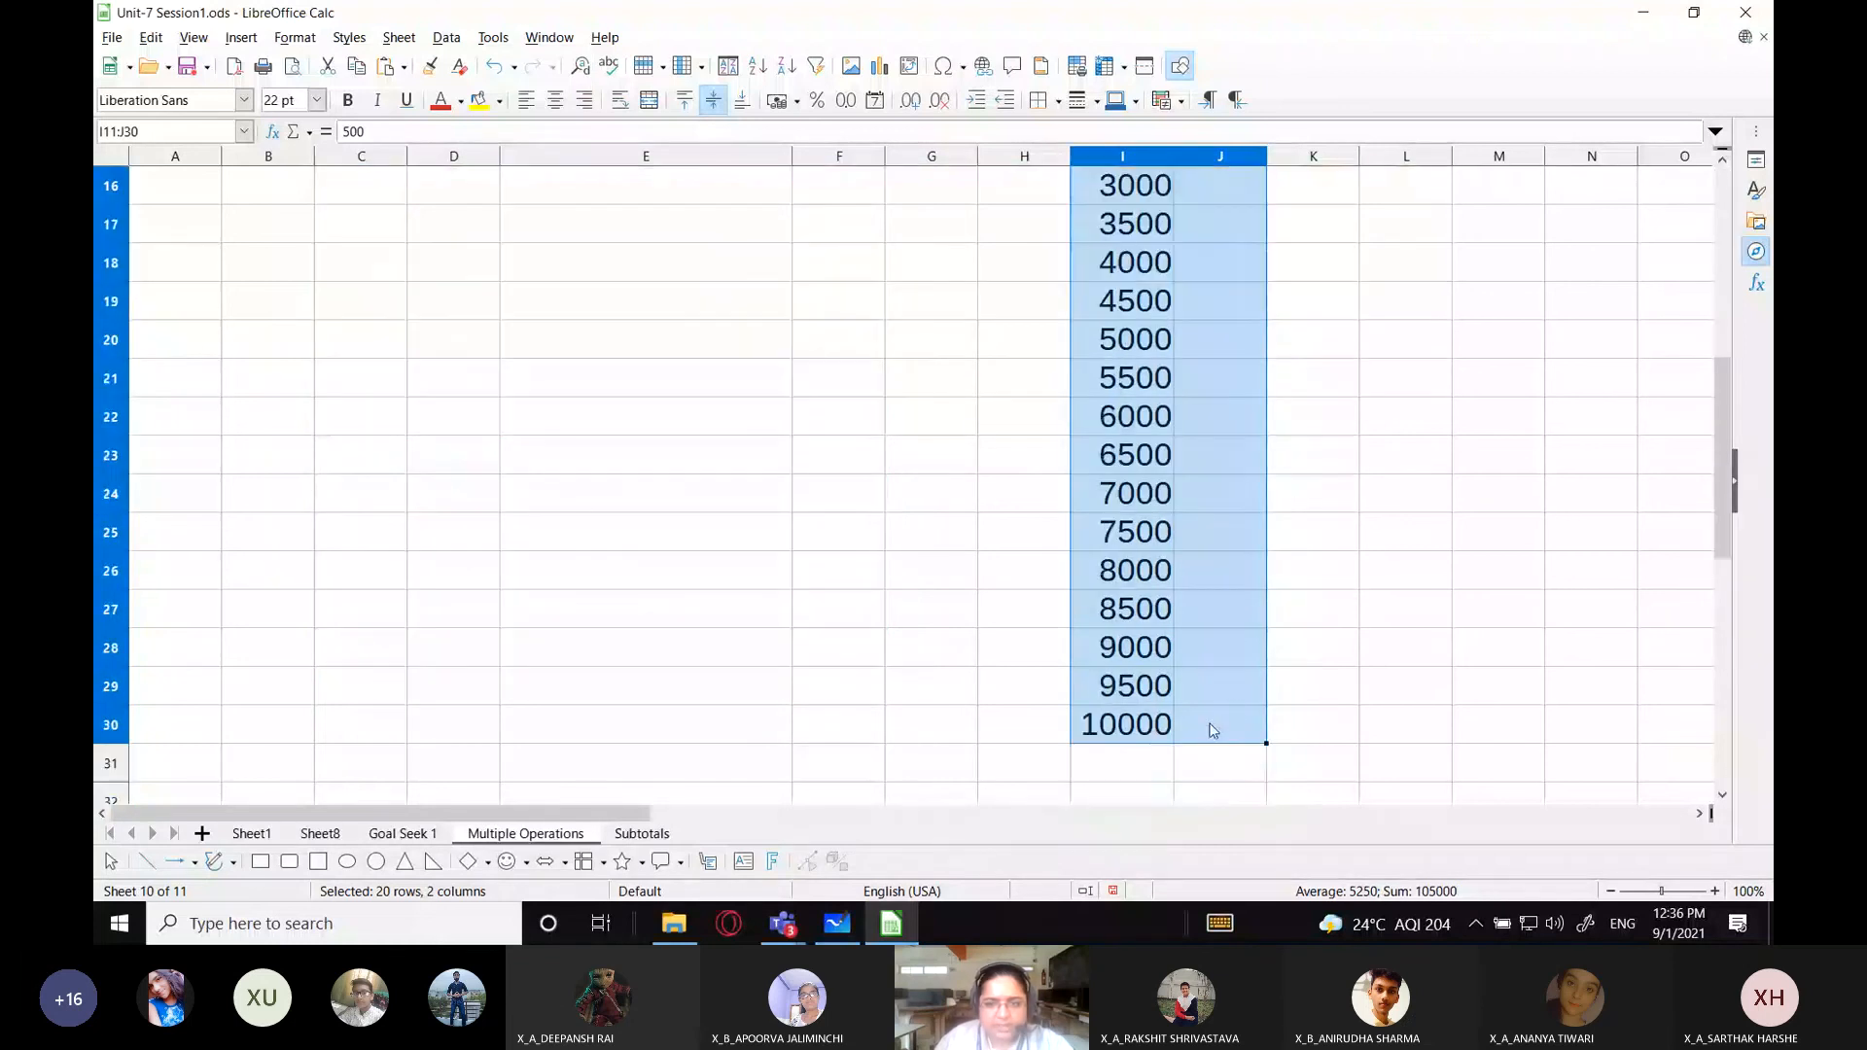
scroll(1224, 731, up, 2)
scroll(1224, 731, up, 2)
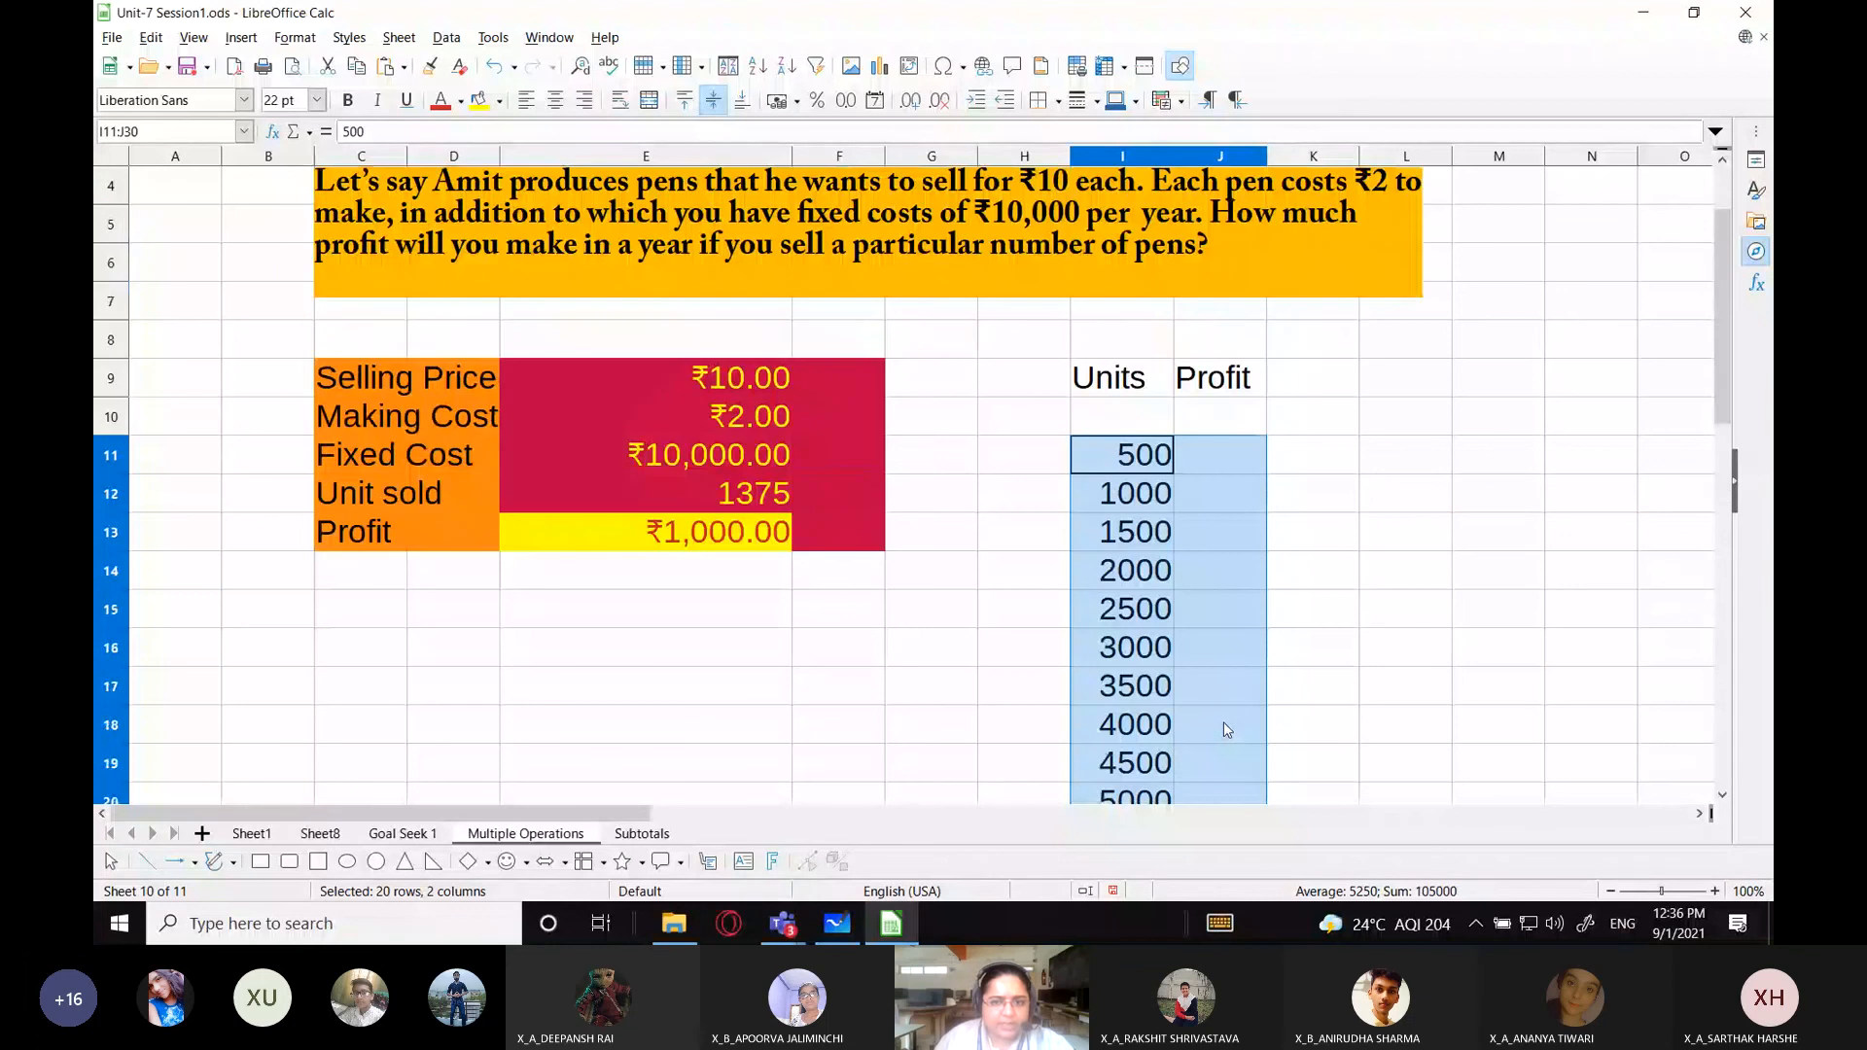
scroll(1223, 722, up, 1)
click(446, 37)
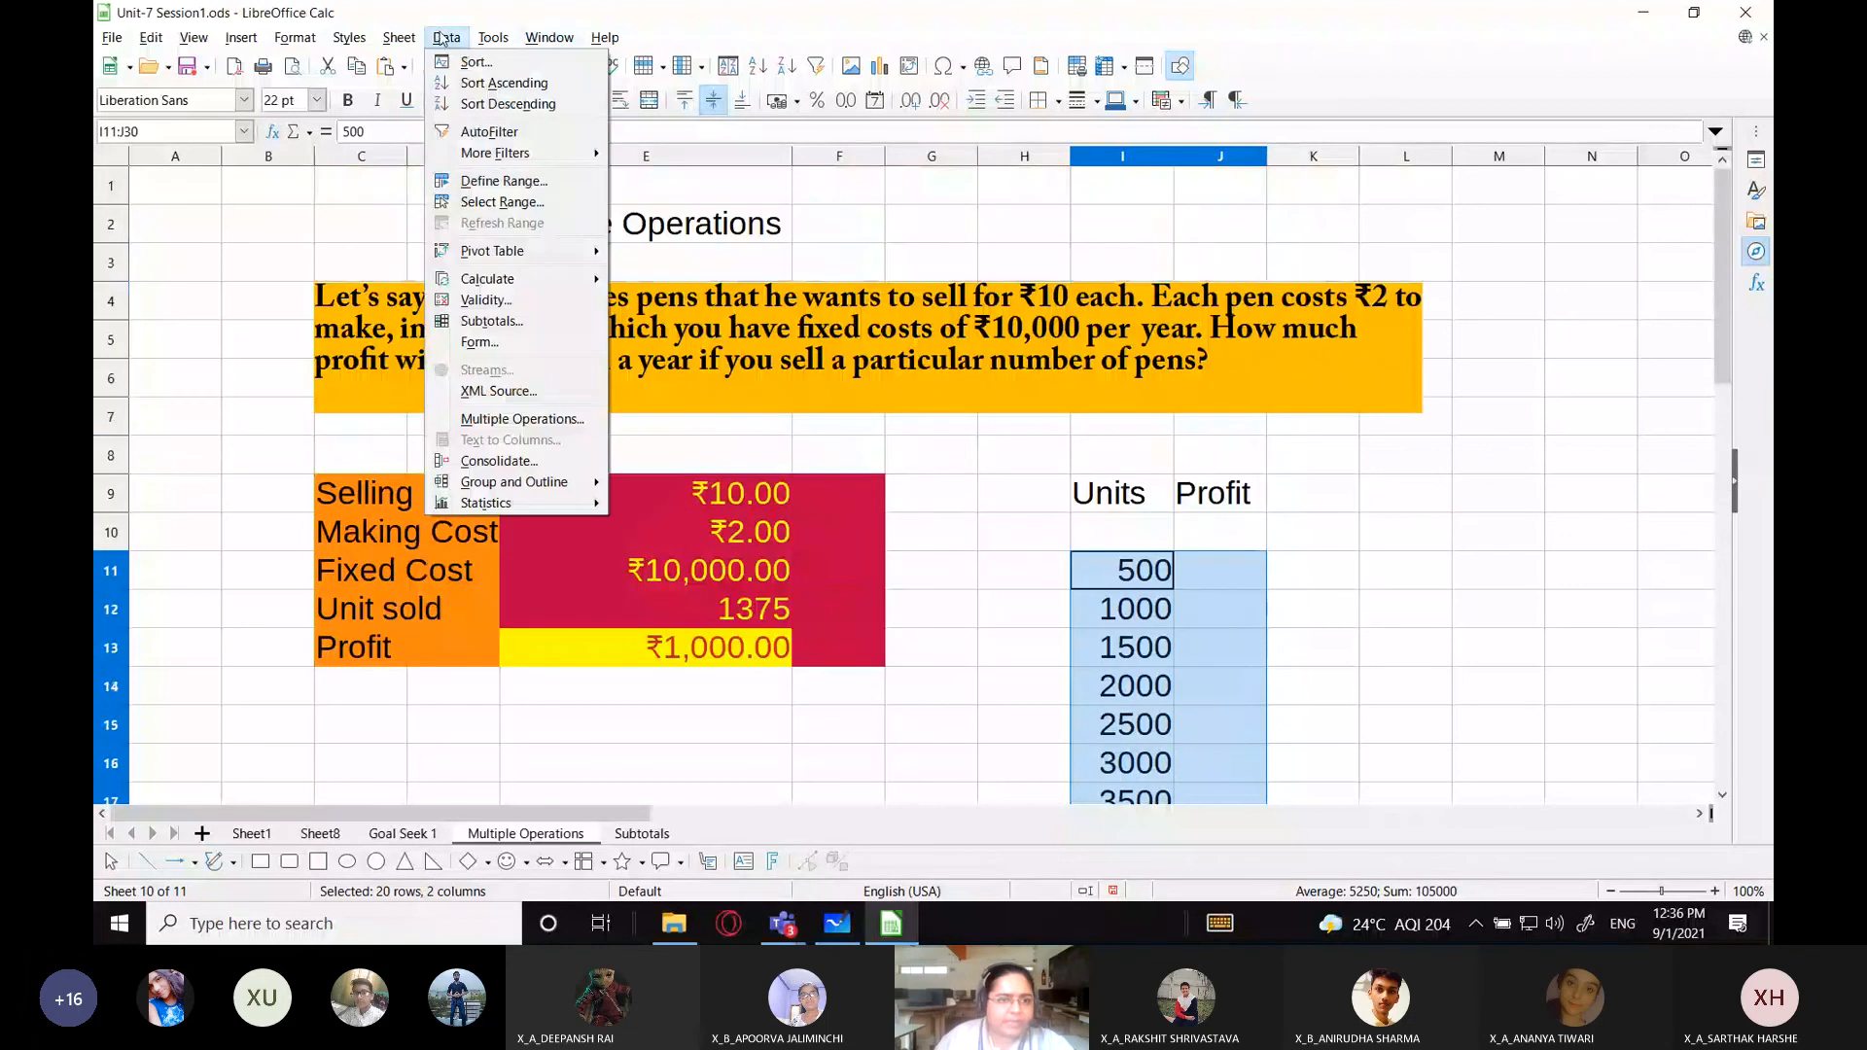
click(522, 420)
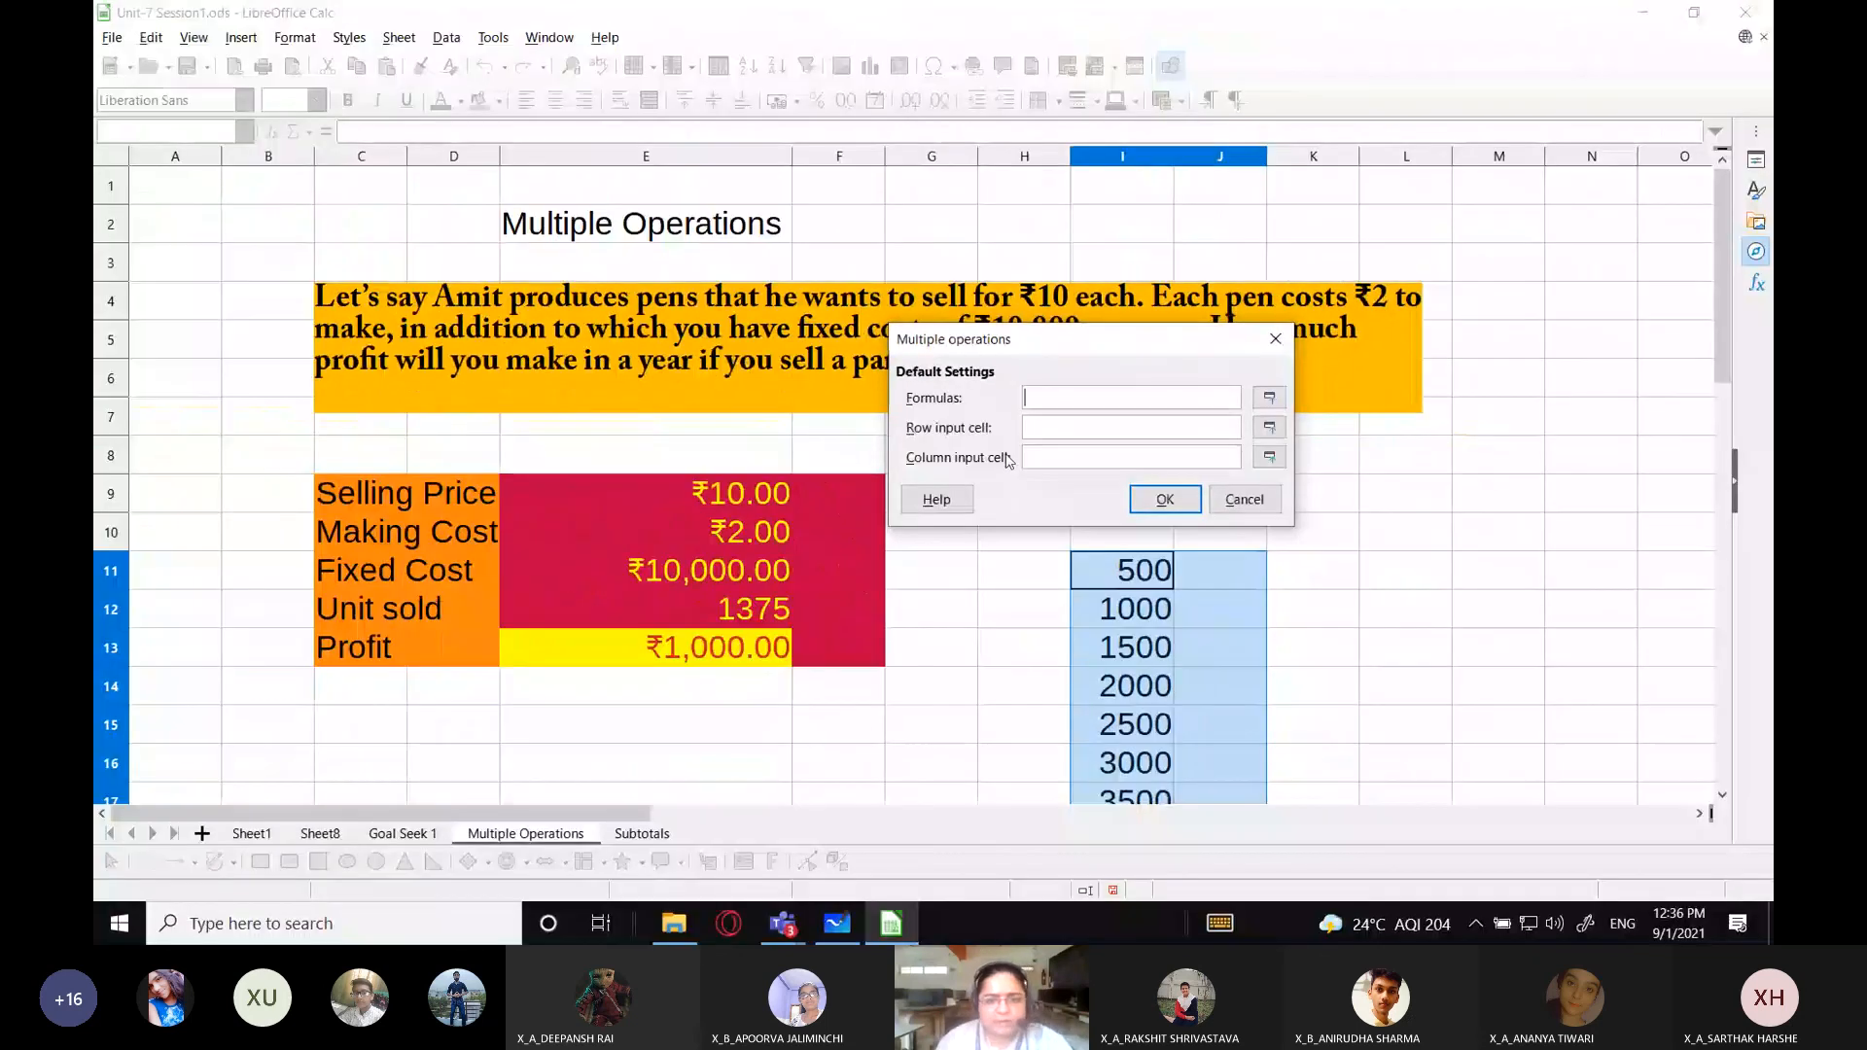
drag(1081, 340, 1127, 272)
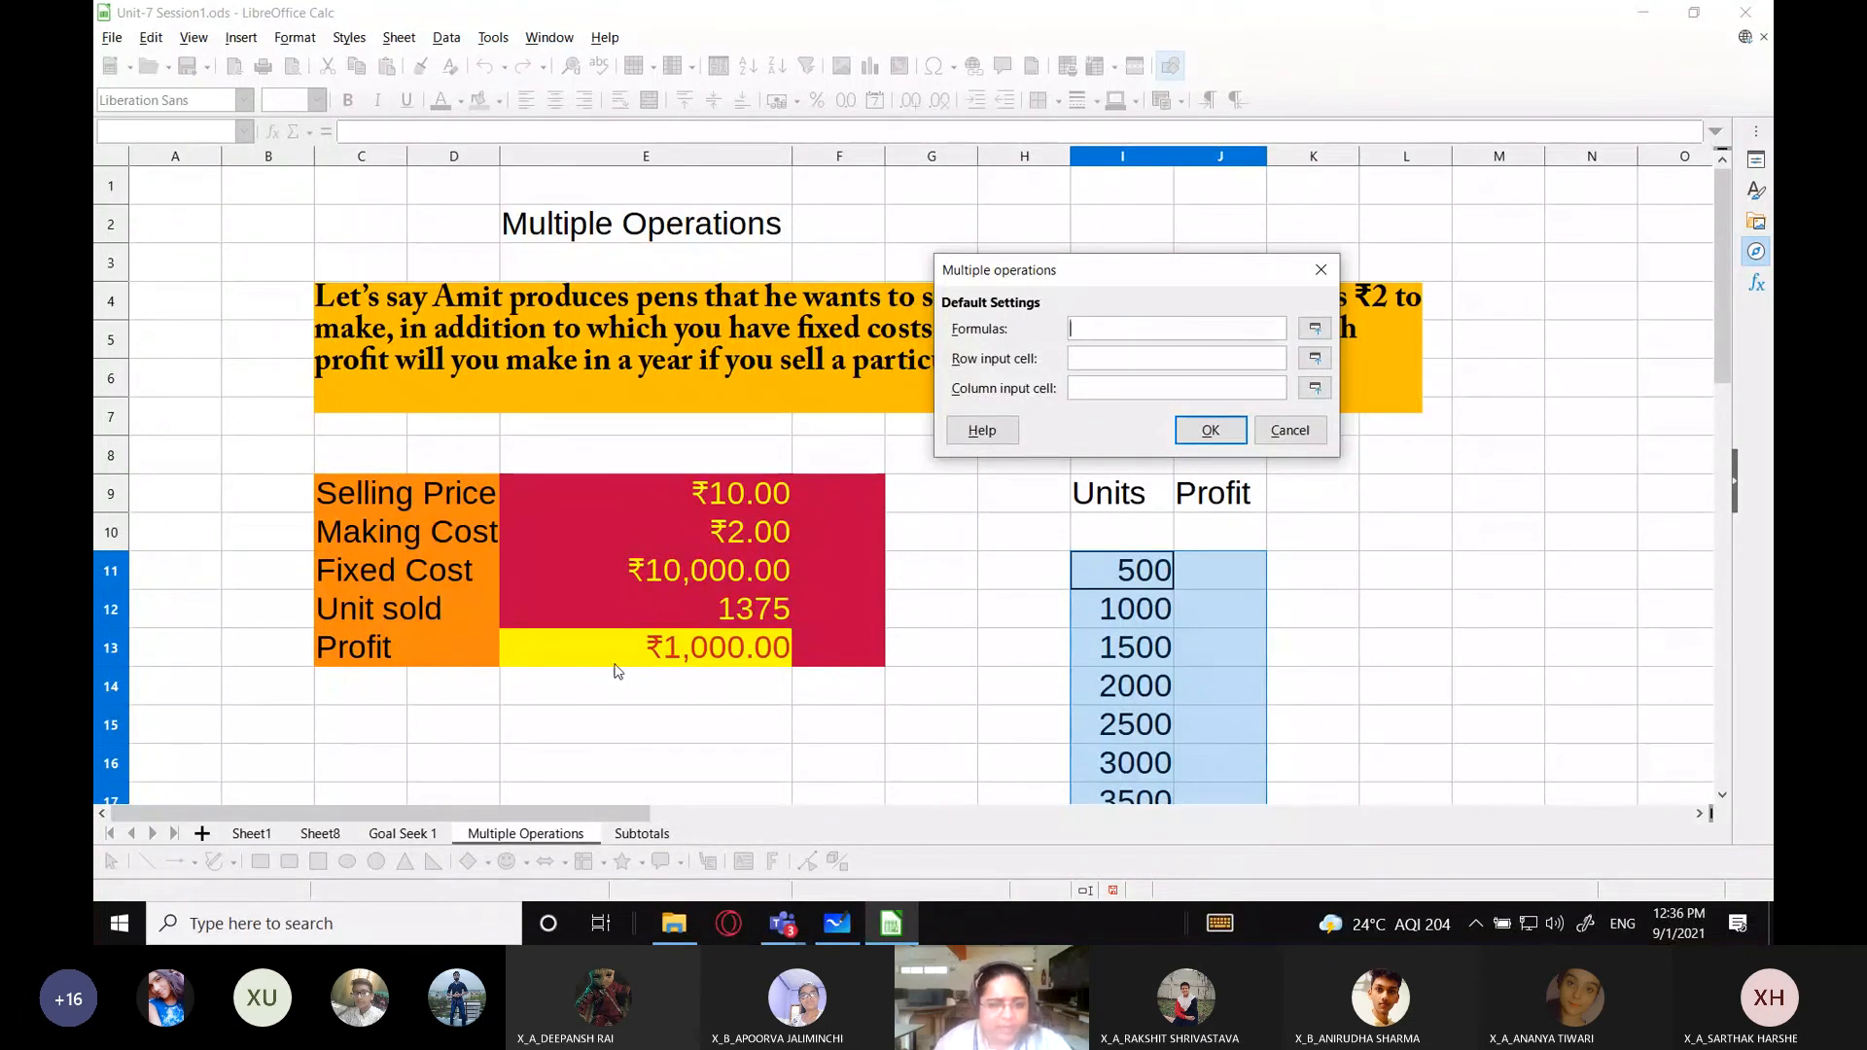
Set the Multiple Operations formula reference to the Profit cell, $E$13.
click(1315, 330)
click(698, 650)
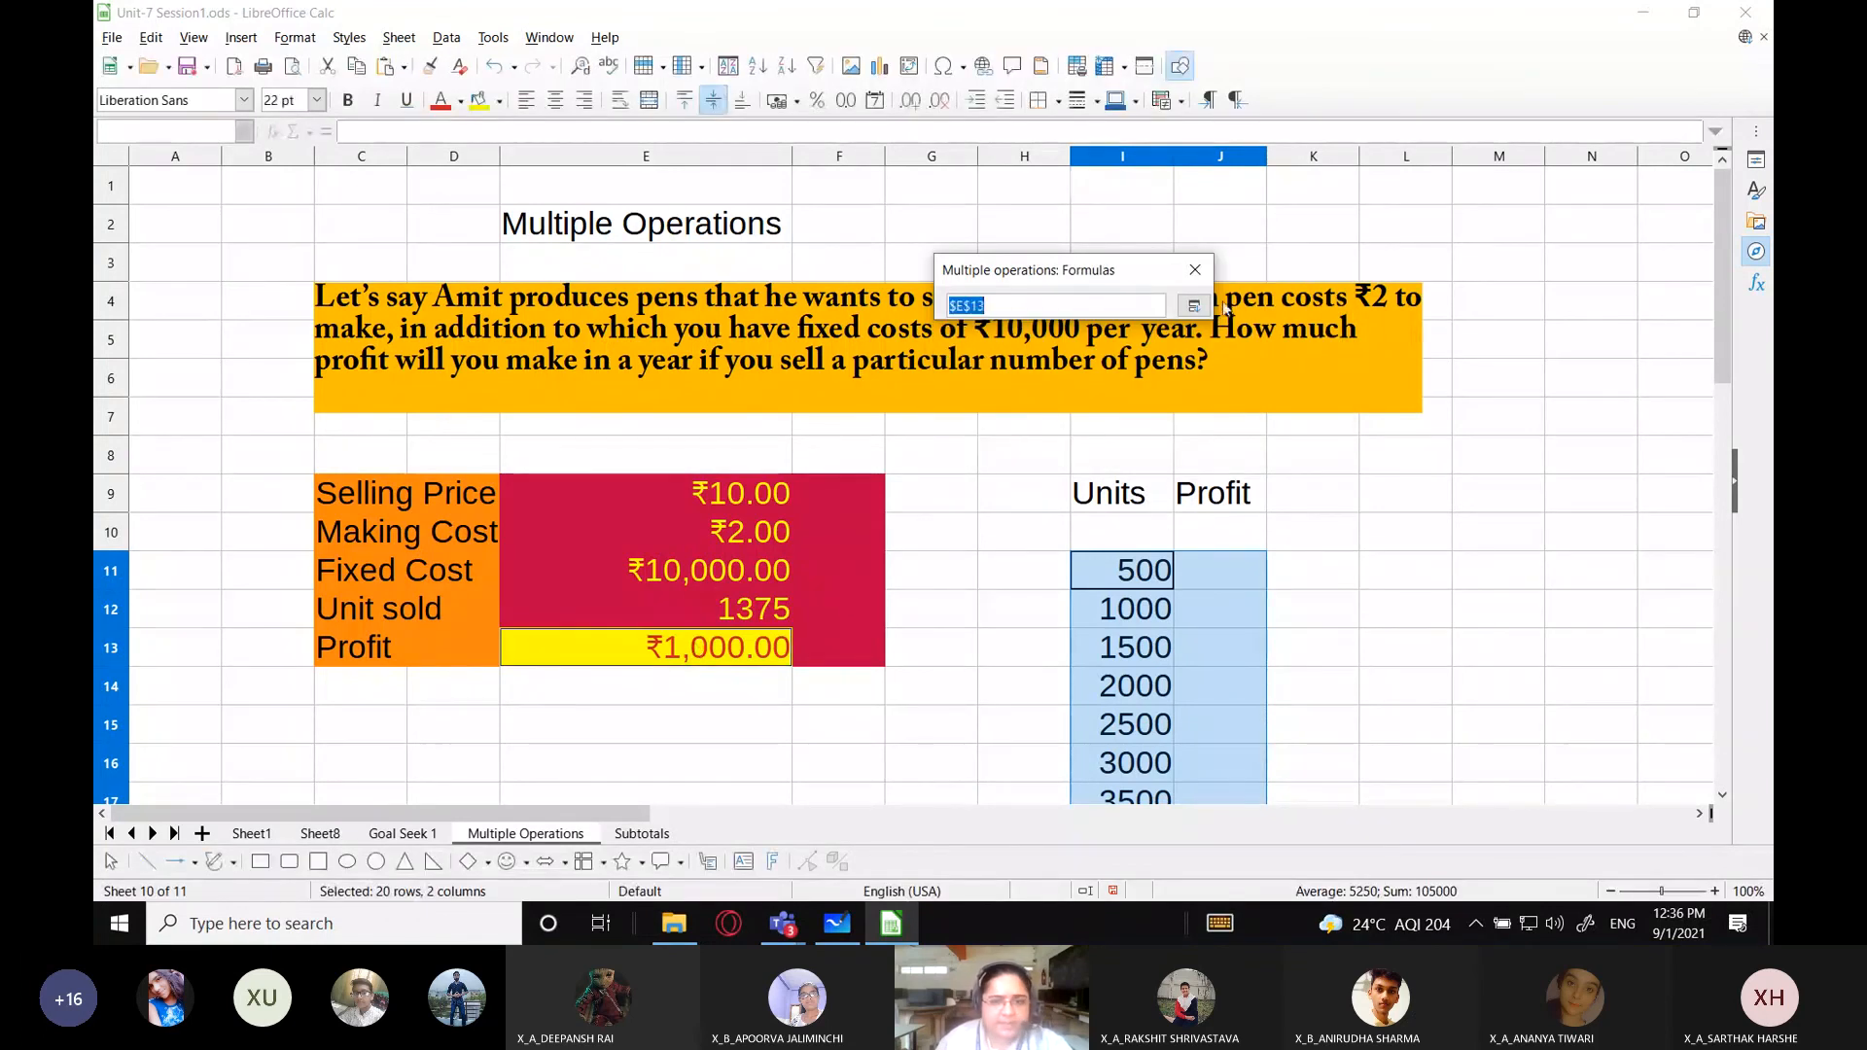
click(1194, 305)
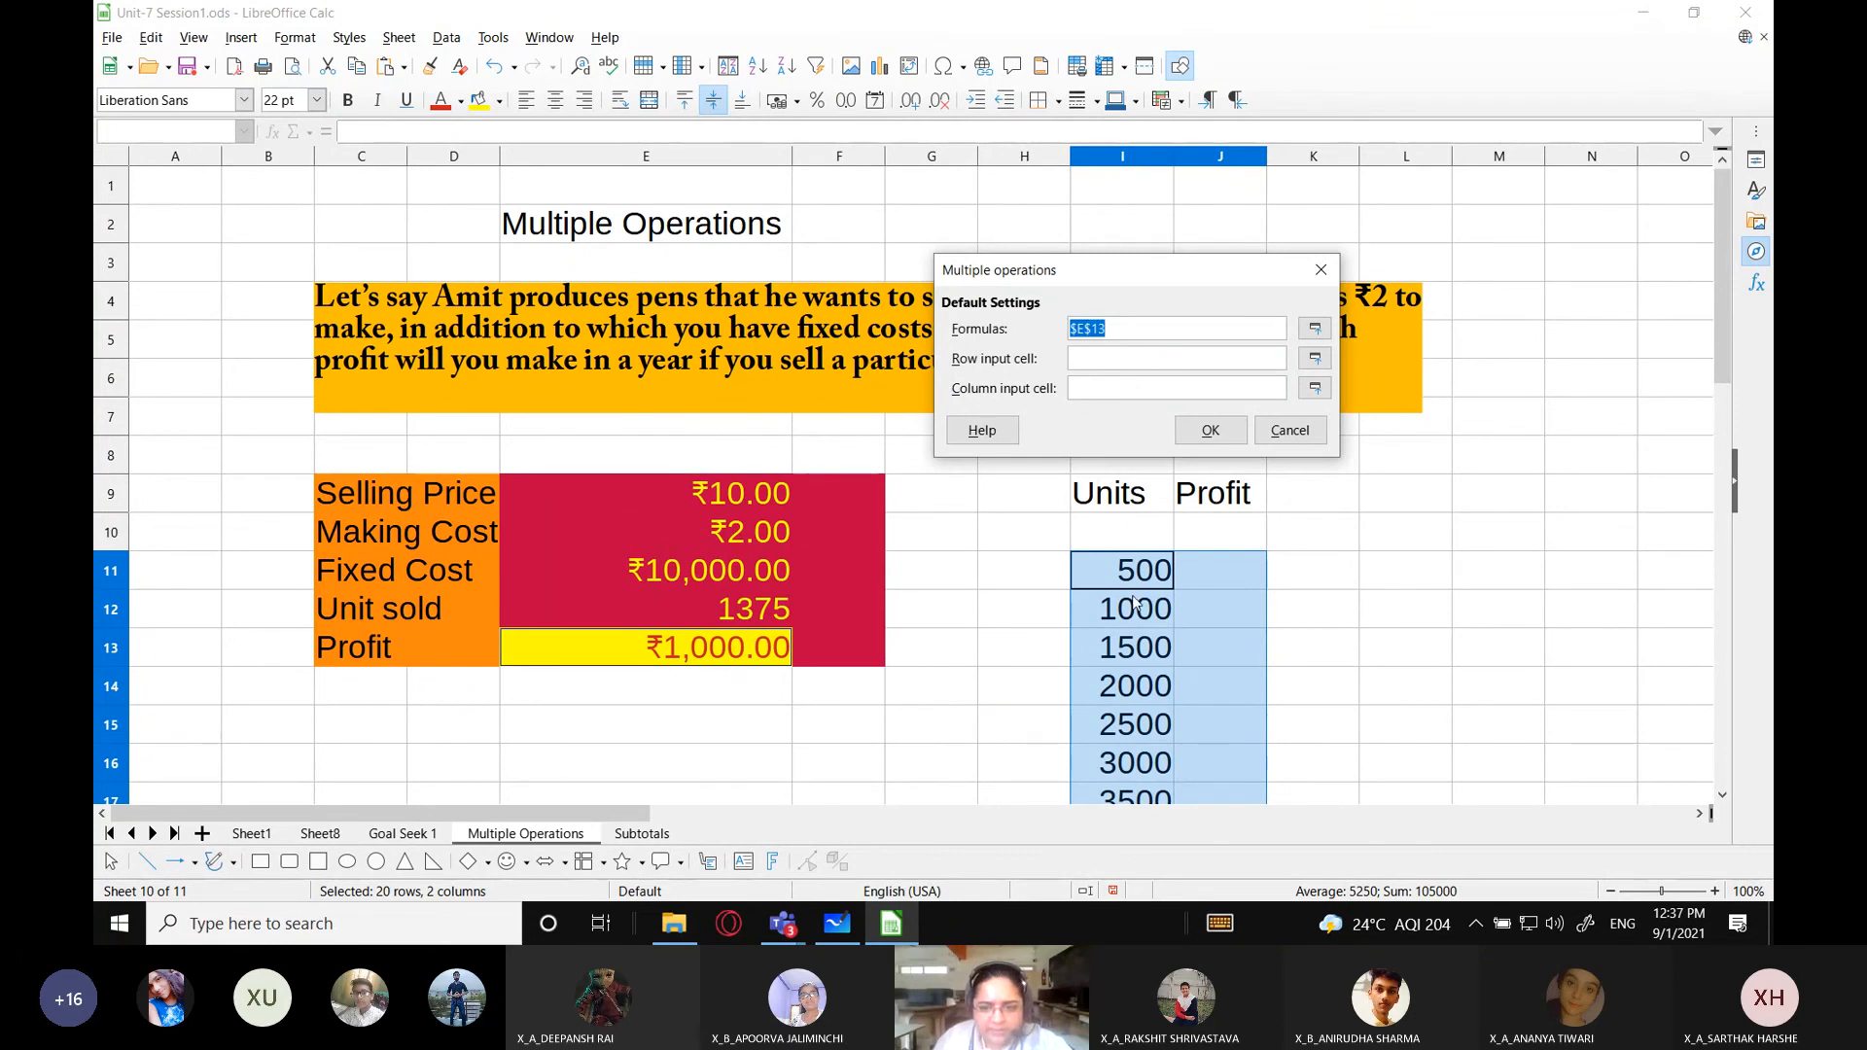
Set the column input cell to the Unit sold cell, $E$12, and calculate the profit for every unit quantity.
scroll(1135, 611, down, 1)
scroll(1138, 593, up, 1)
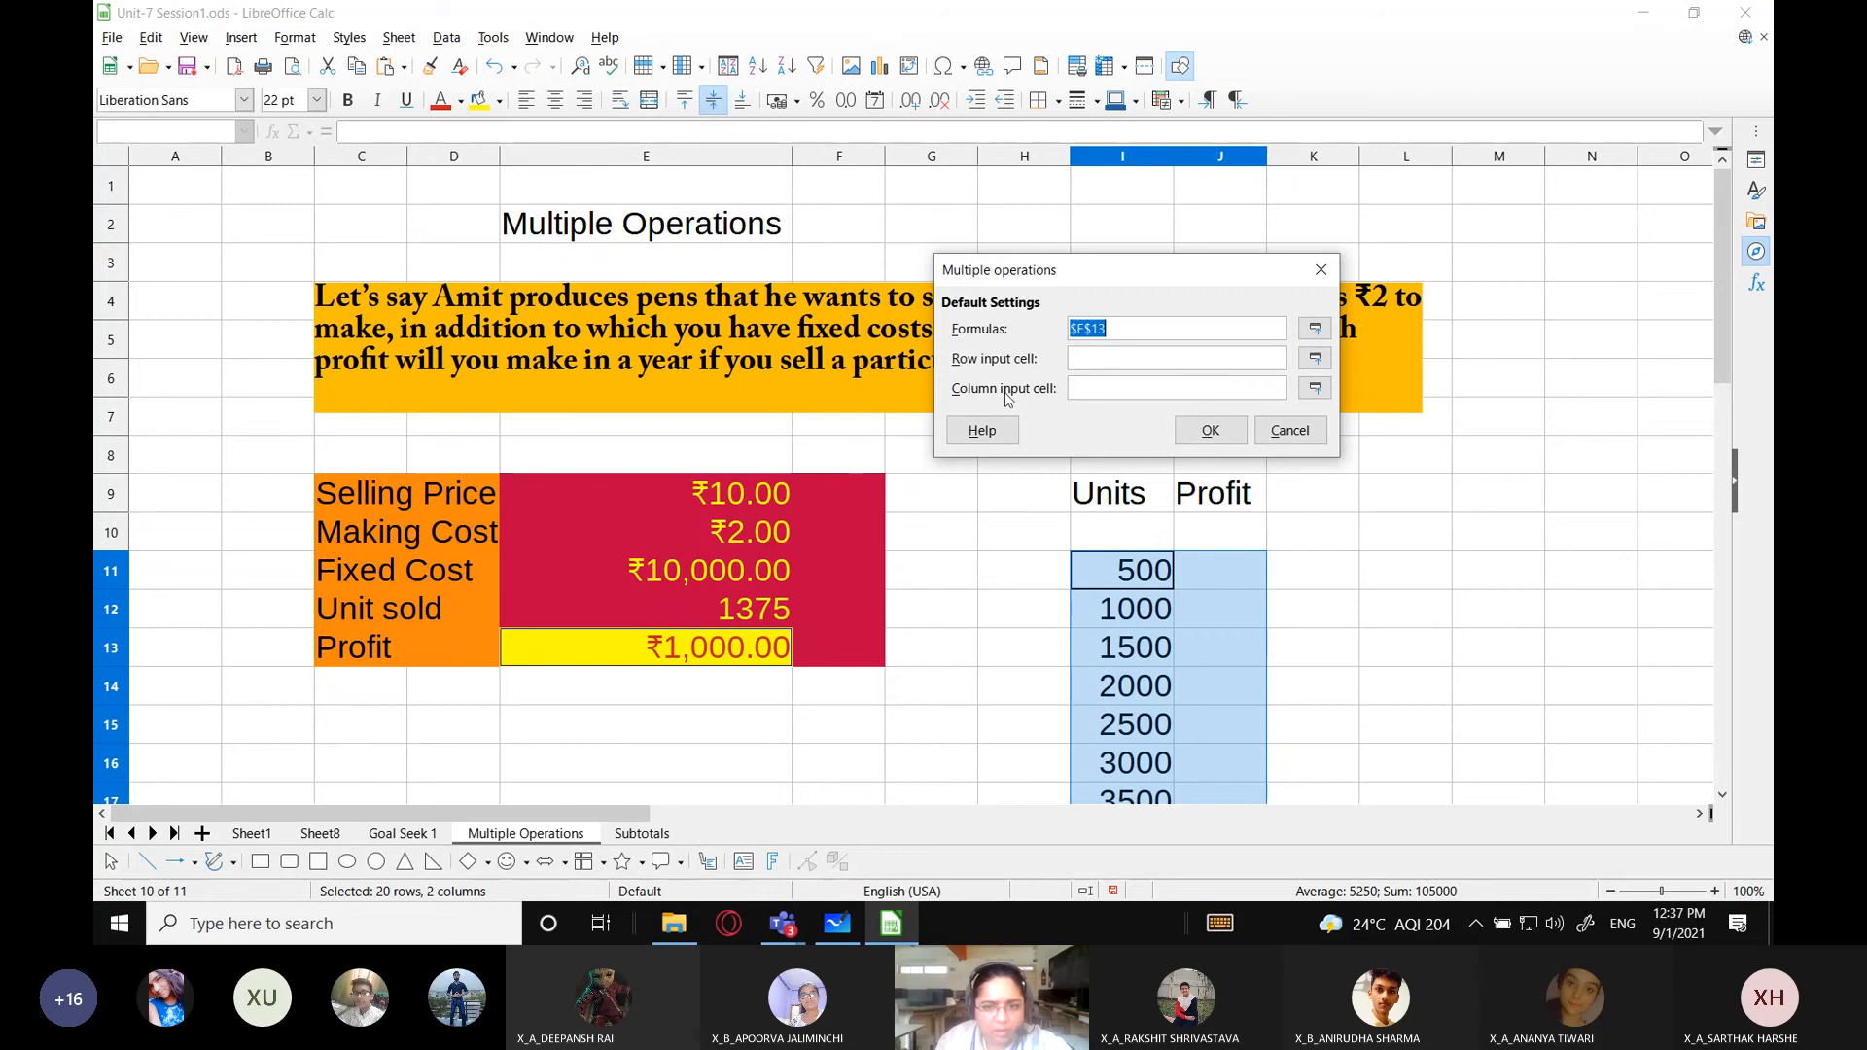
click(1314, 389)
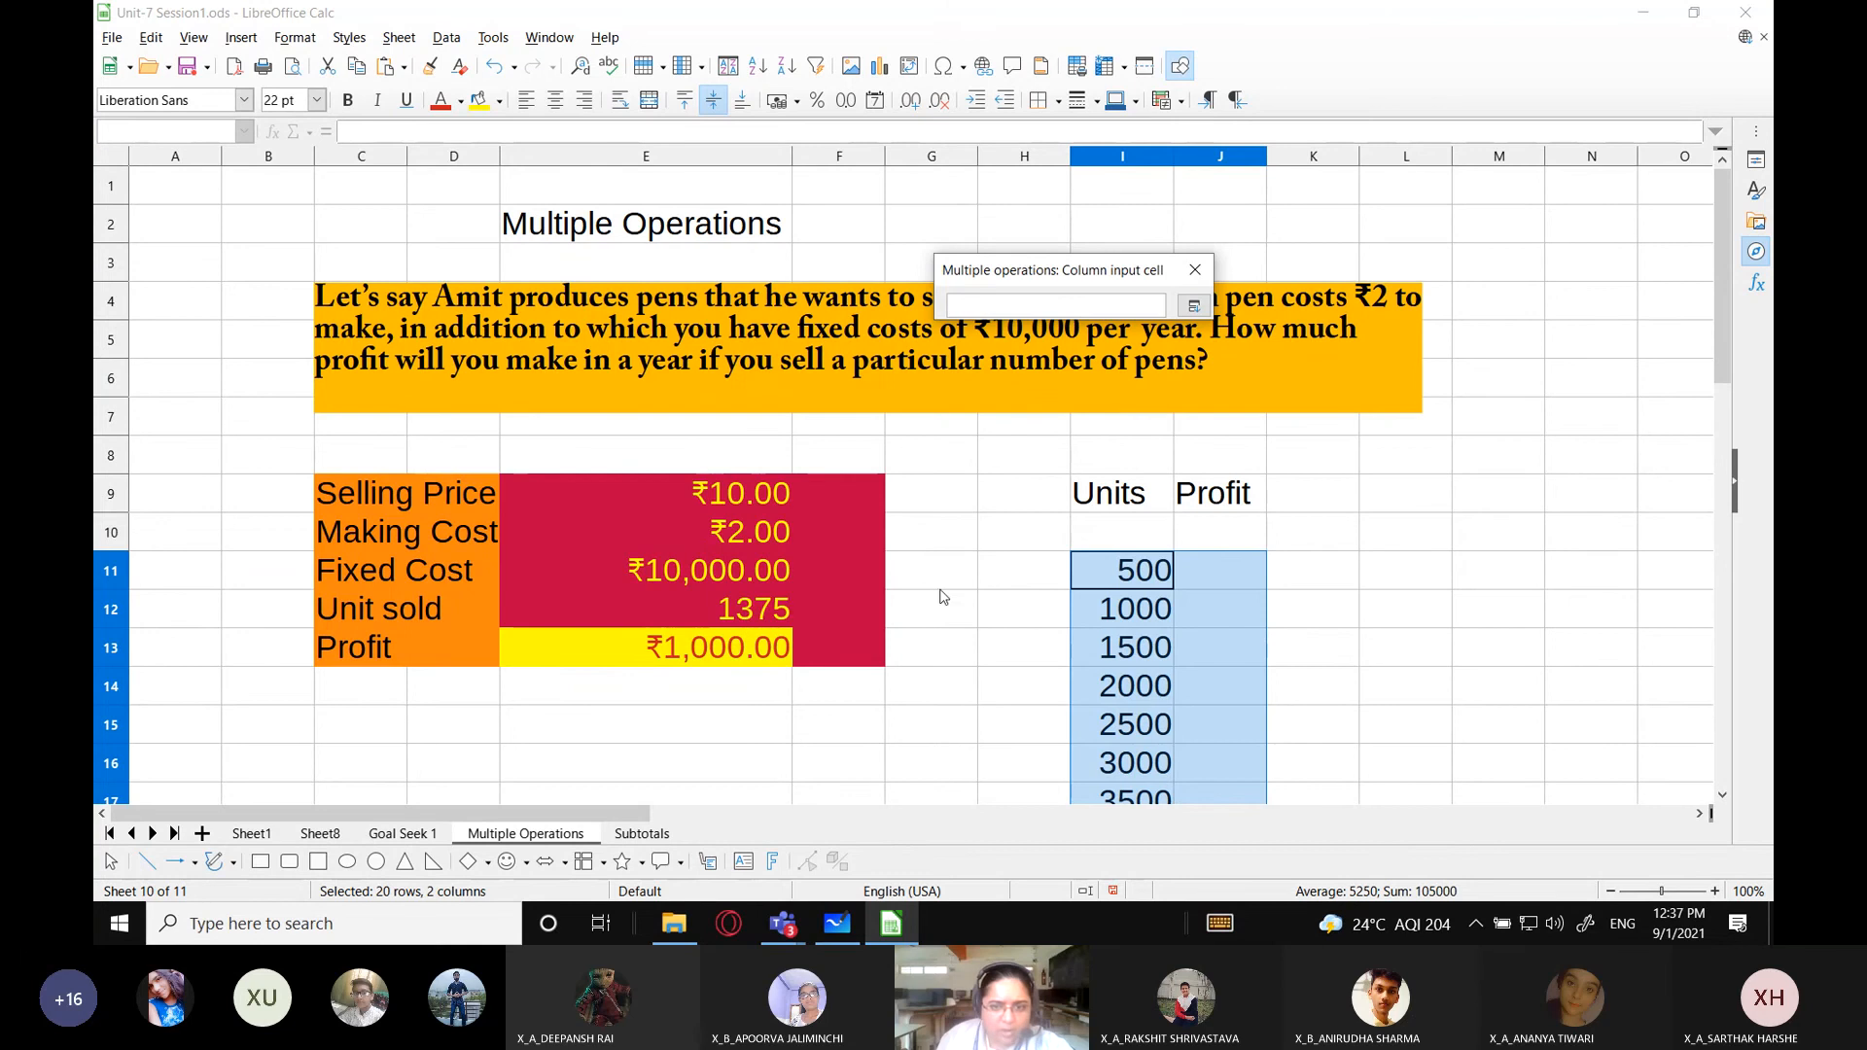
click(685, 614)
click(1193, 307)
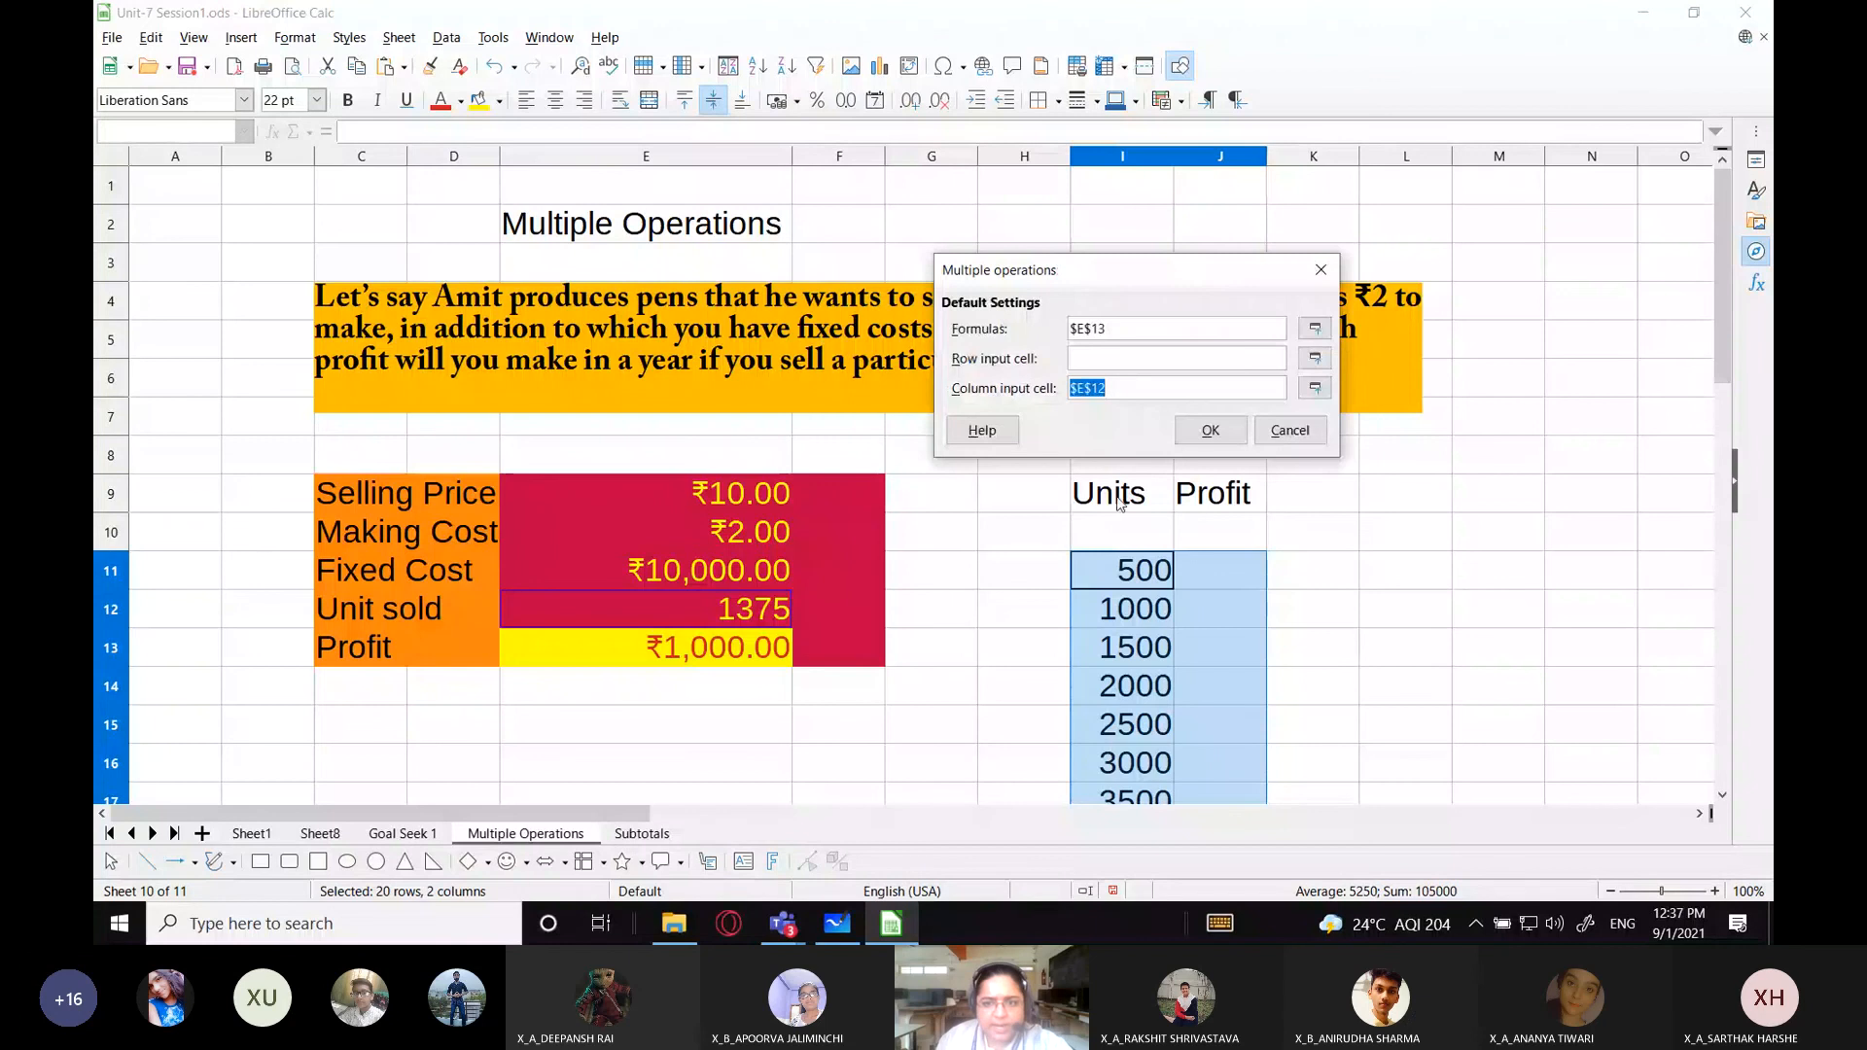
click(1211, 430)
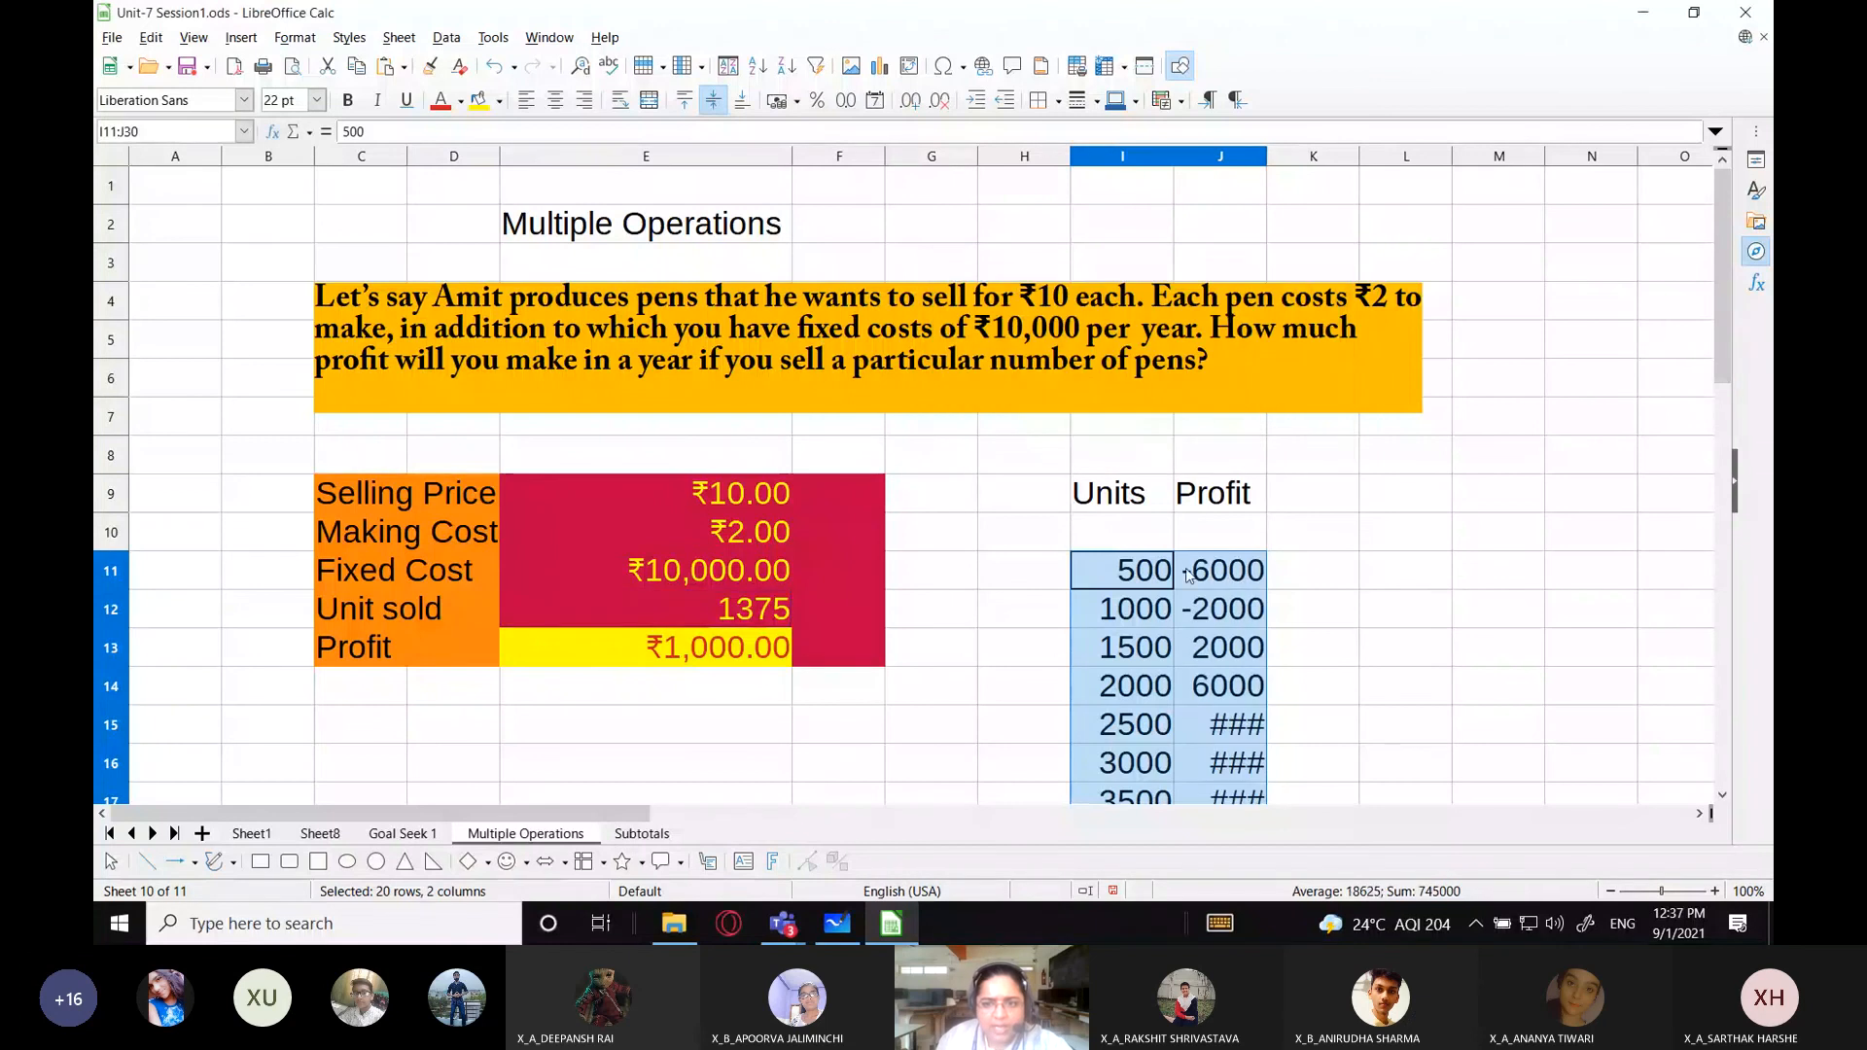
Fit the width of column J to the calculated profit values.
double_click(1266, 158)
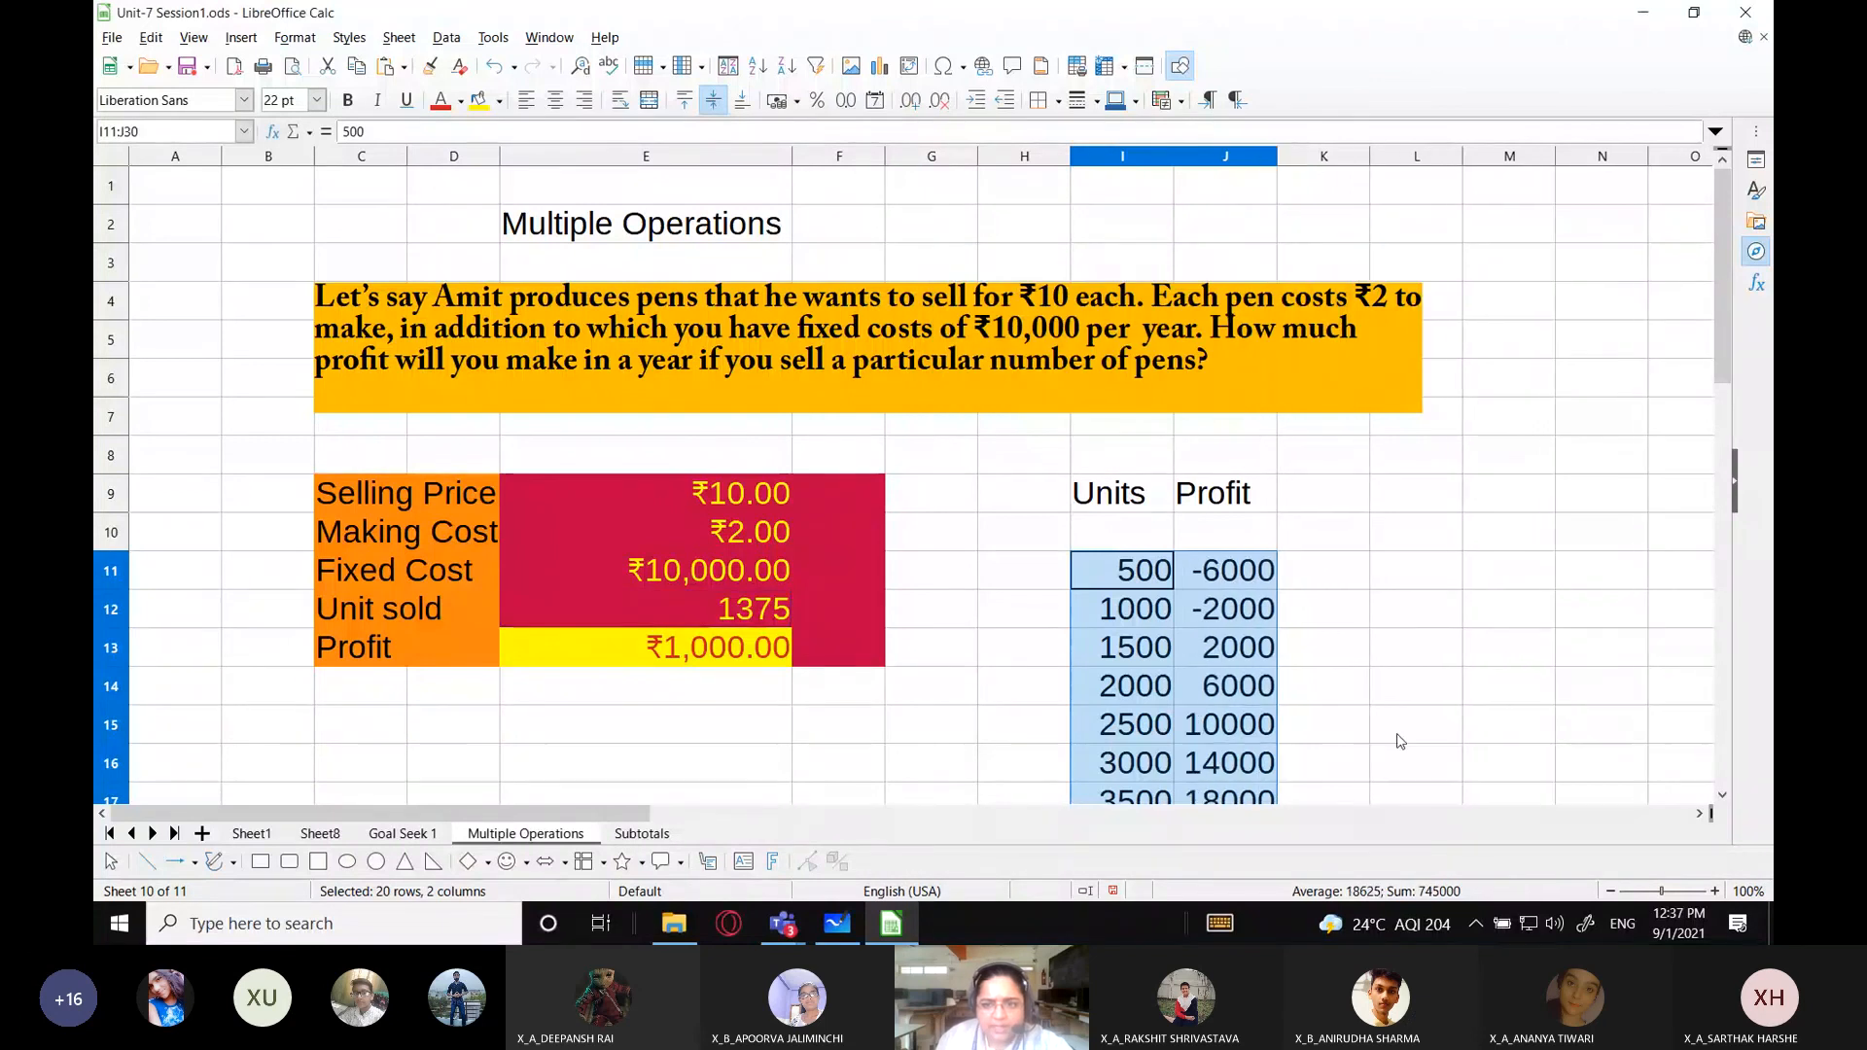
scroll(1233, 656, down, 4)
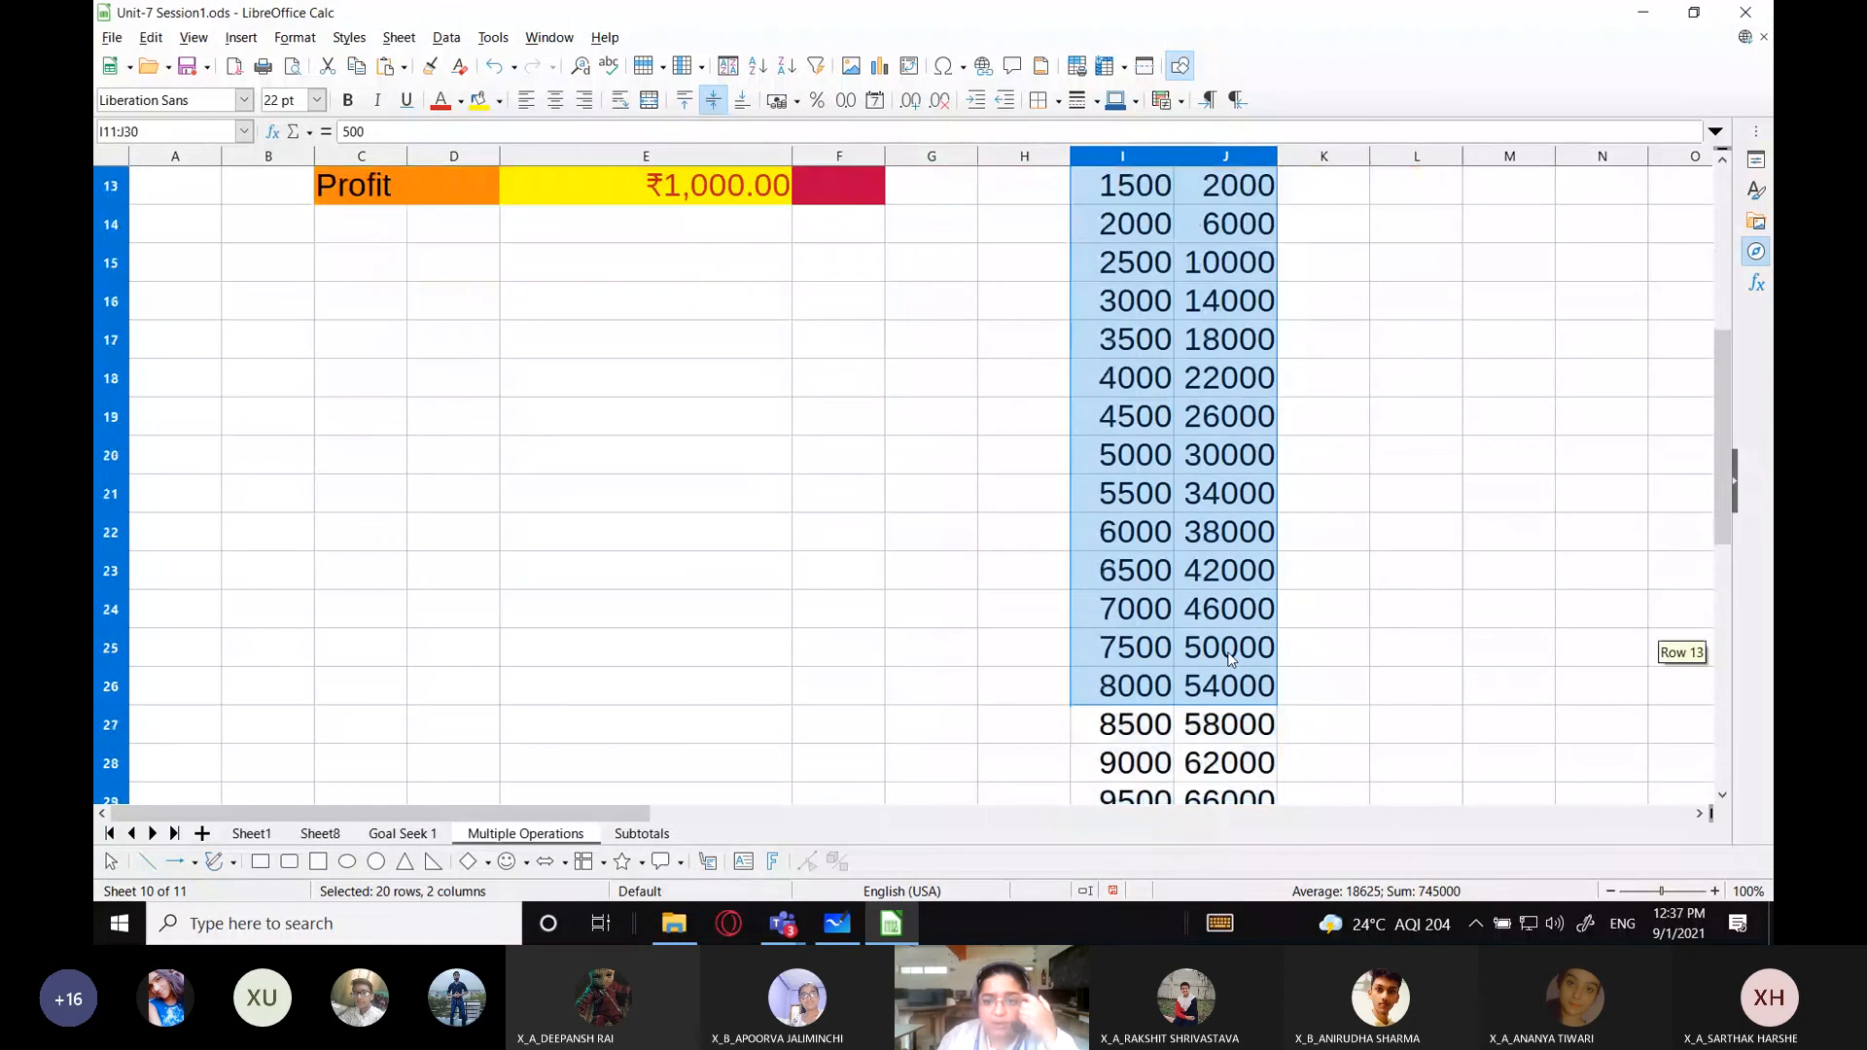
scroll(1231, 658, down, 1)
scroll(1230, 658, up, 2)
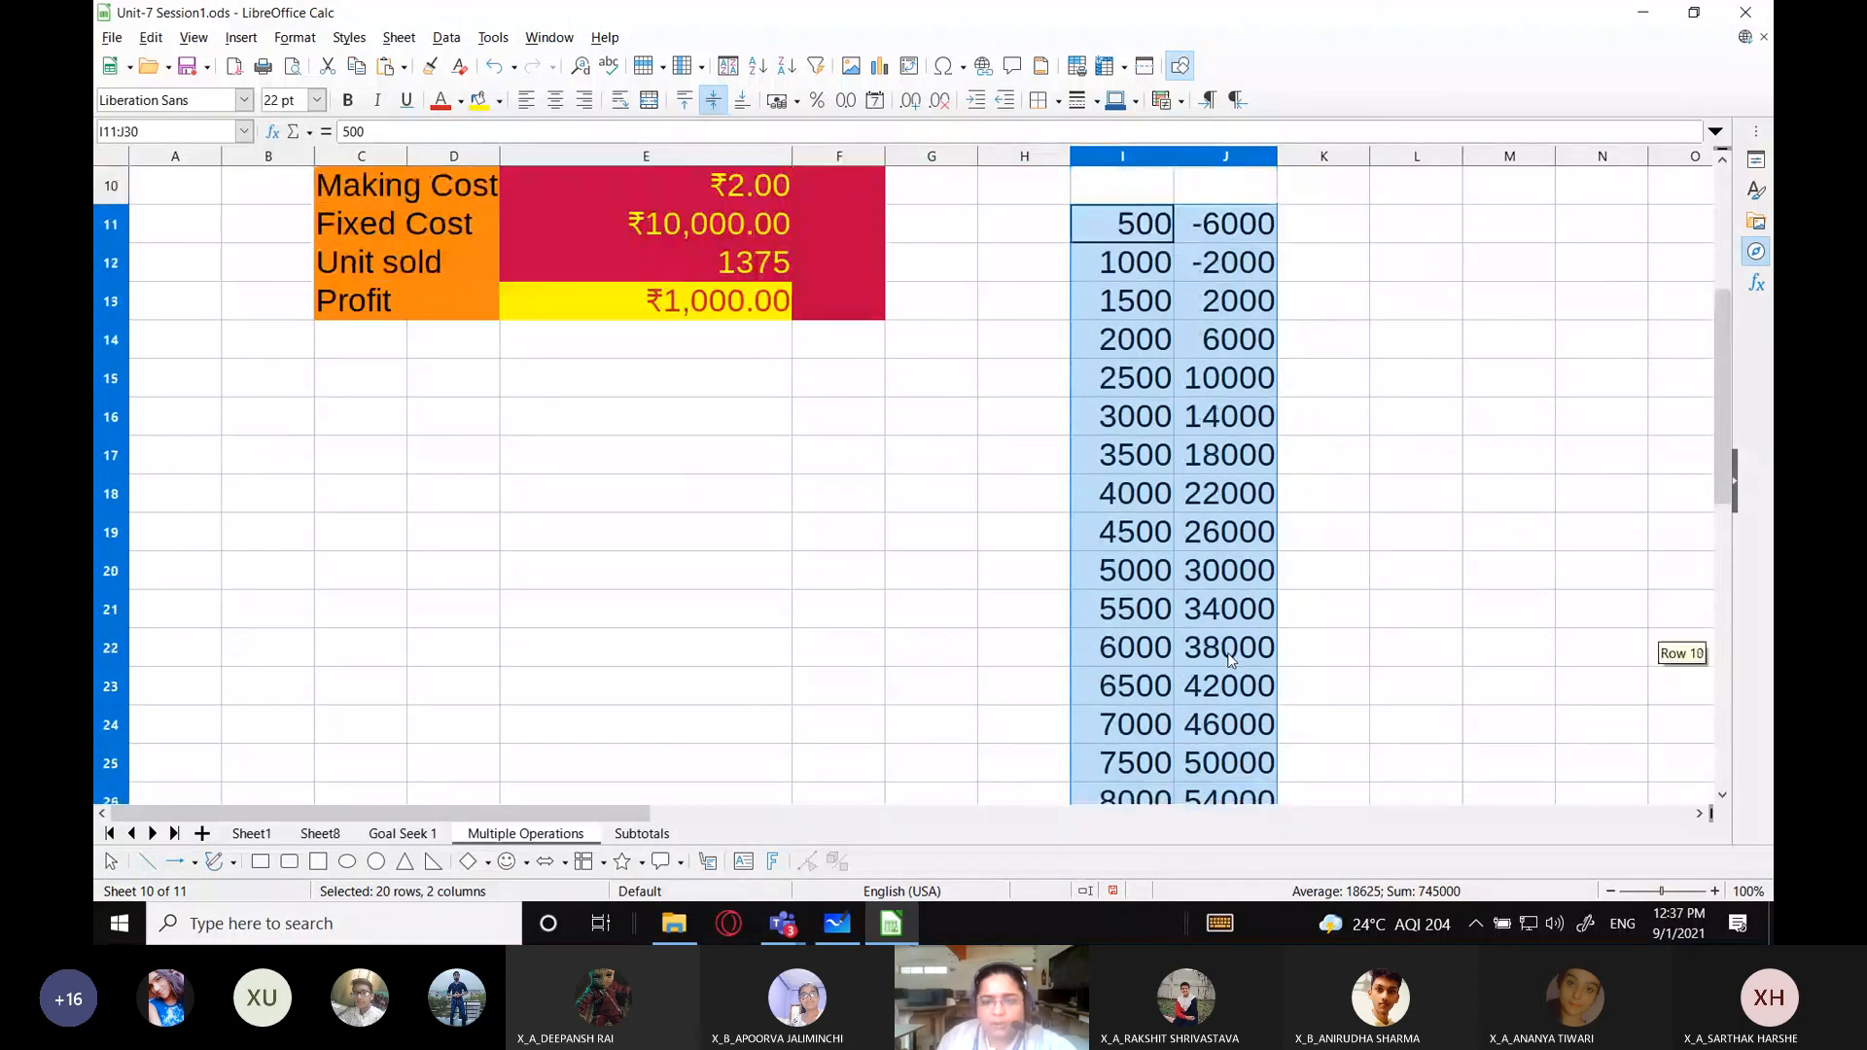
Format the profit values in J11:J30 as rupee currency and refit the column width.
click(1323, 417)
drag(1227, 223, 1297, 729)
scroll(824, 440, up, 3)
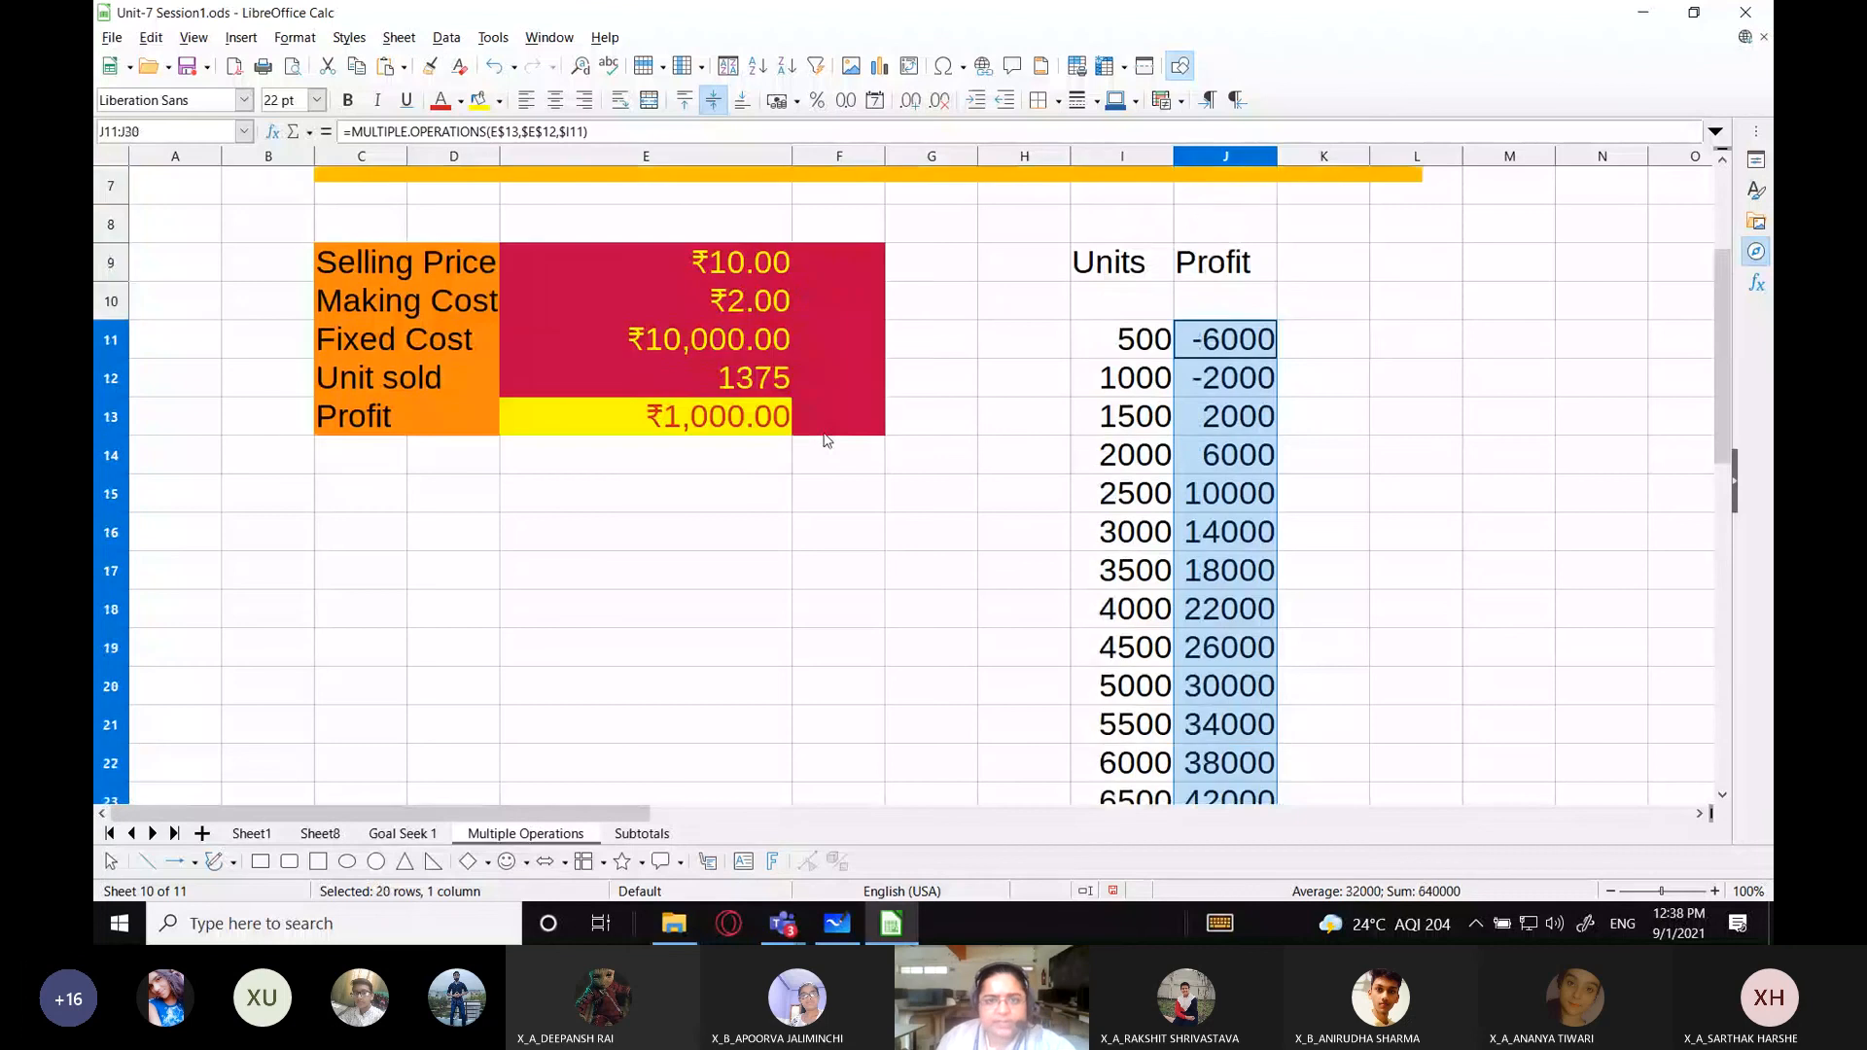
scroll(825, 439, up, 1)
click(776, 100)
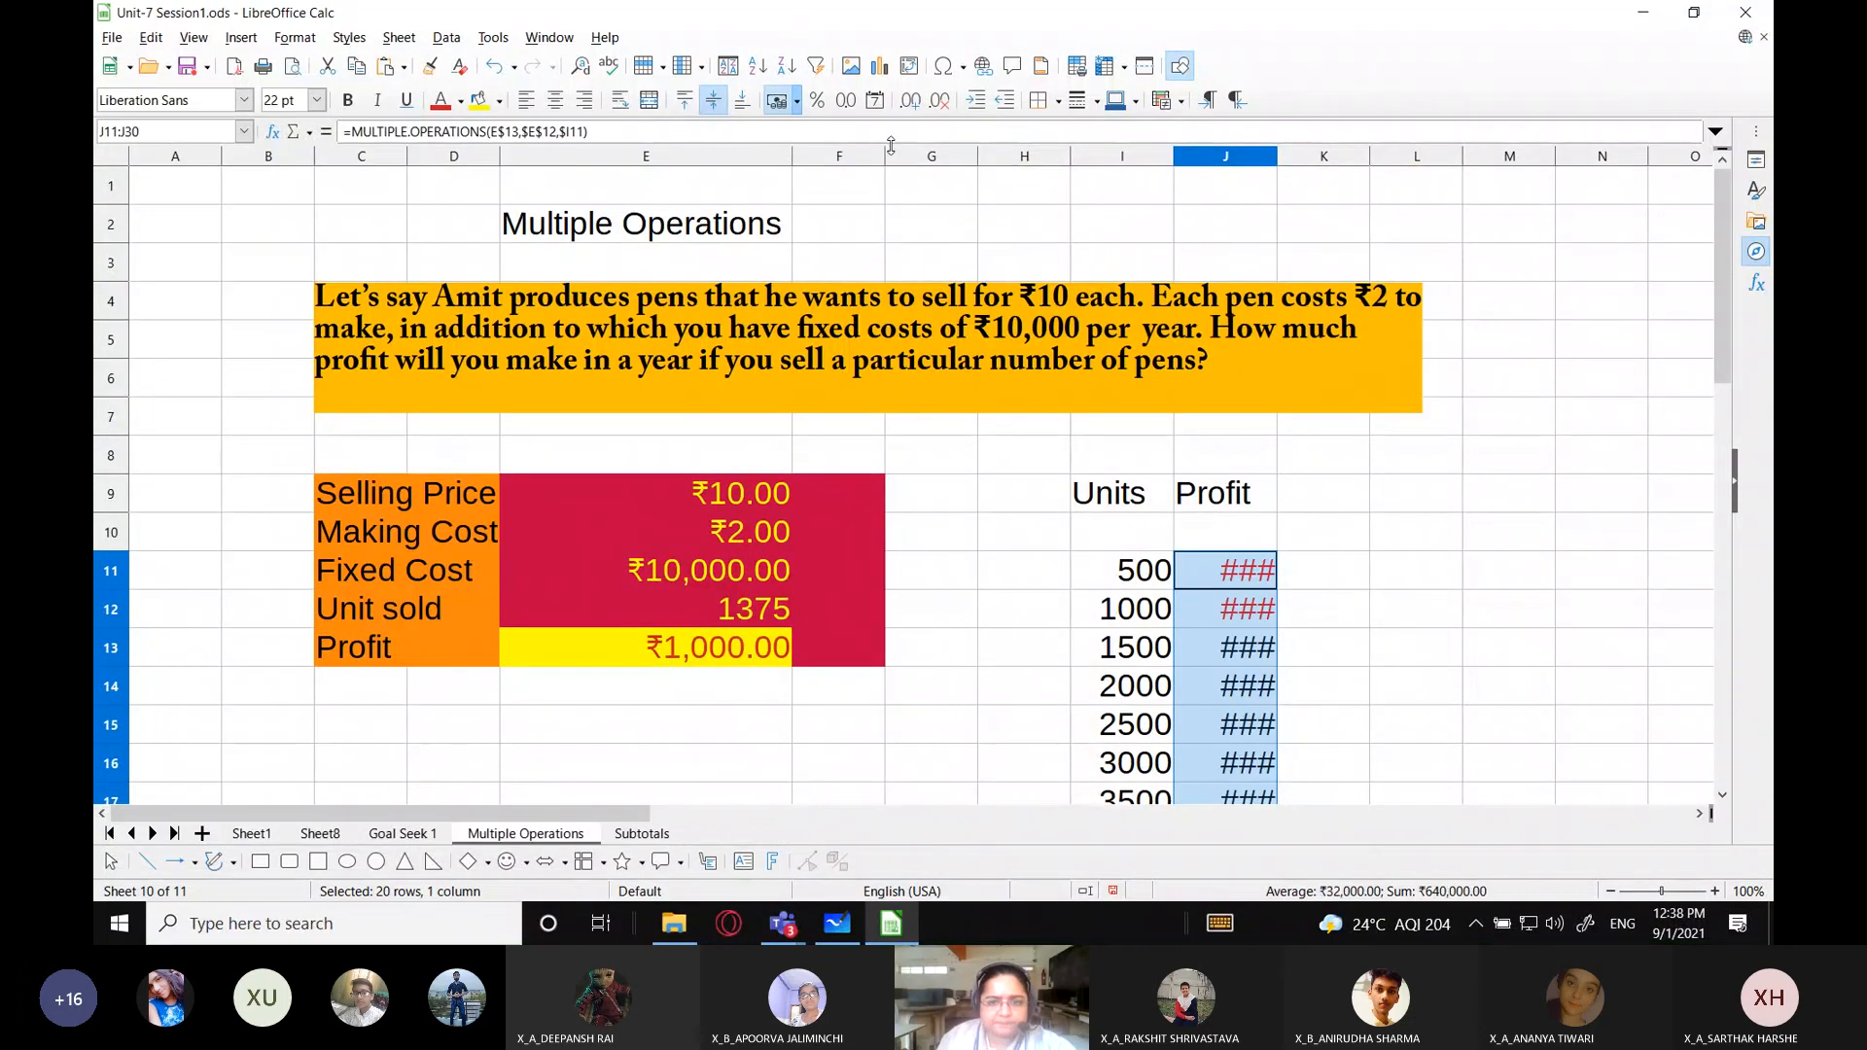
double_click(1277, 161)
Compare the unit quantities with their calculated profits, from 500 units down to 10000 units.
scroll(1440, 489, down, 2)
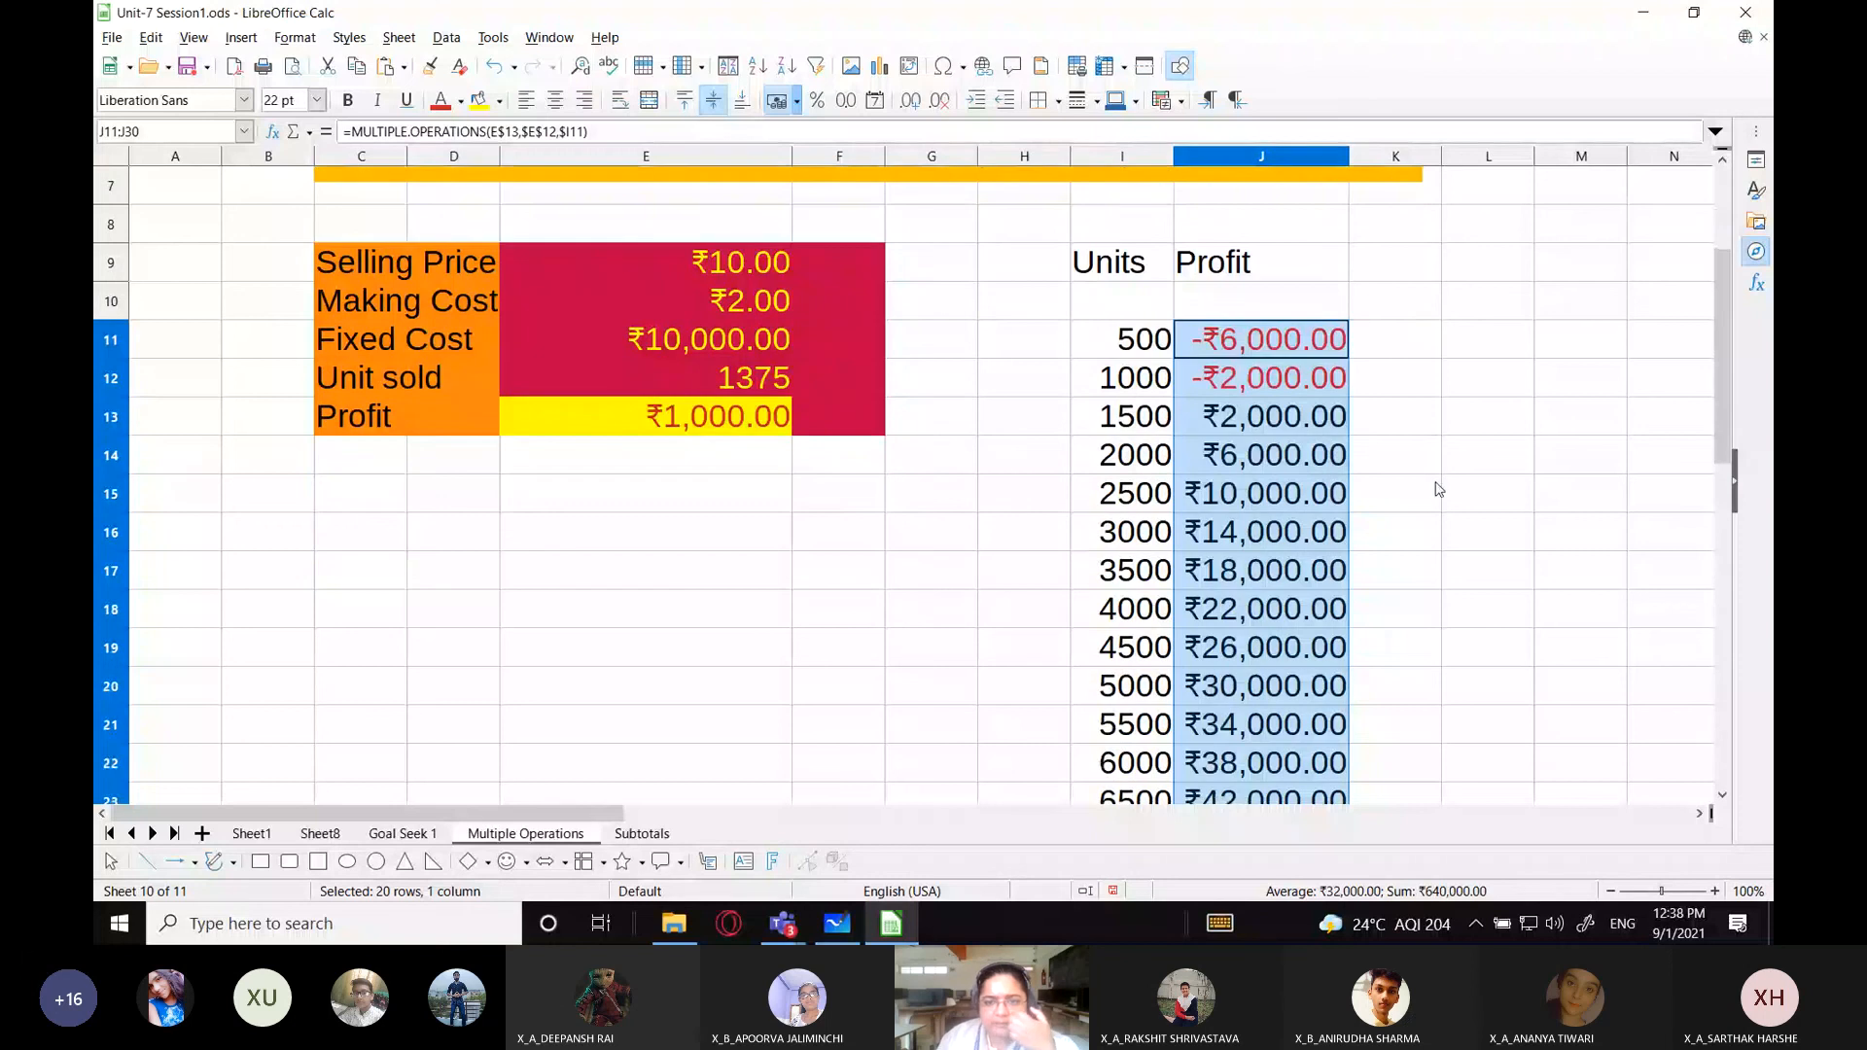
click(1439, 489)
click(1135, 347)
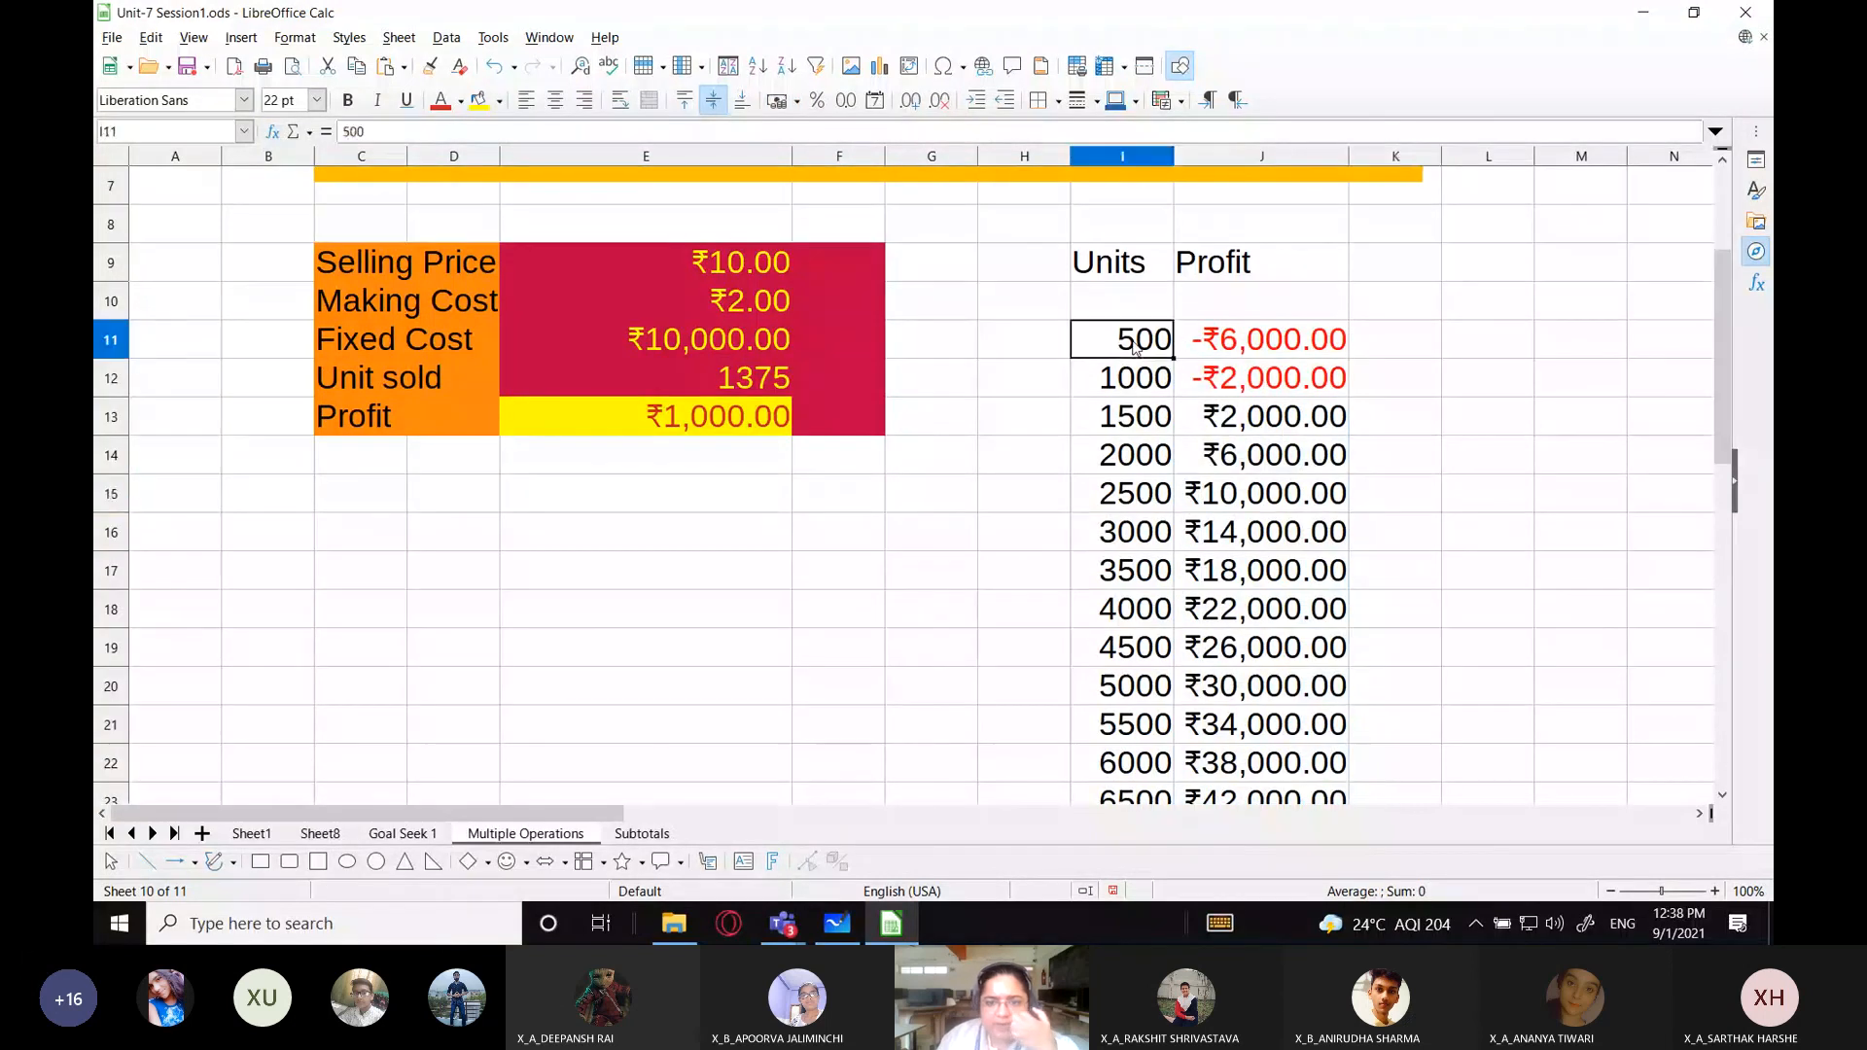
click(1240, 350)
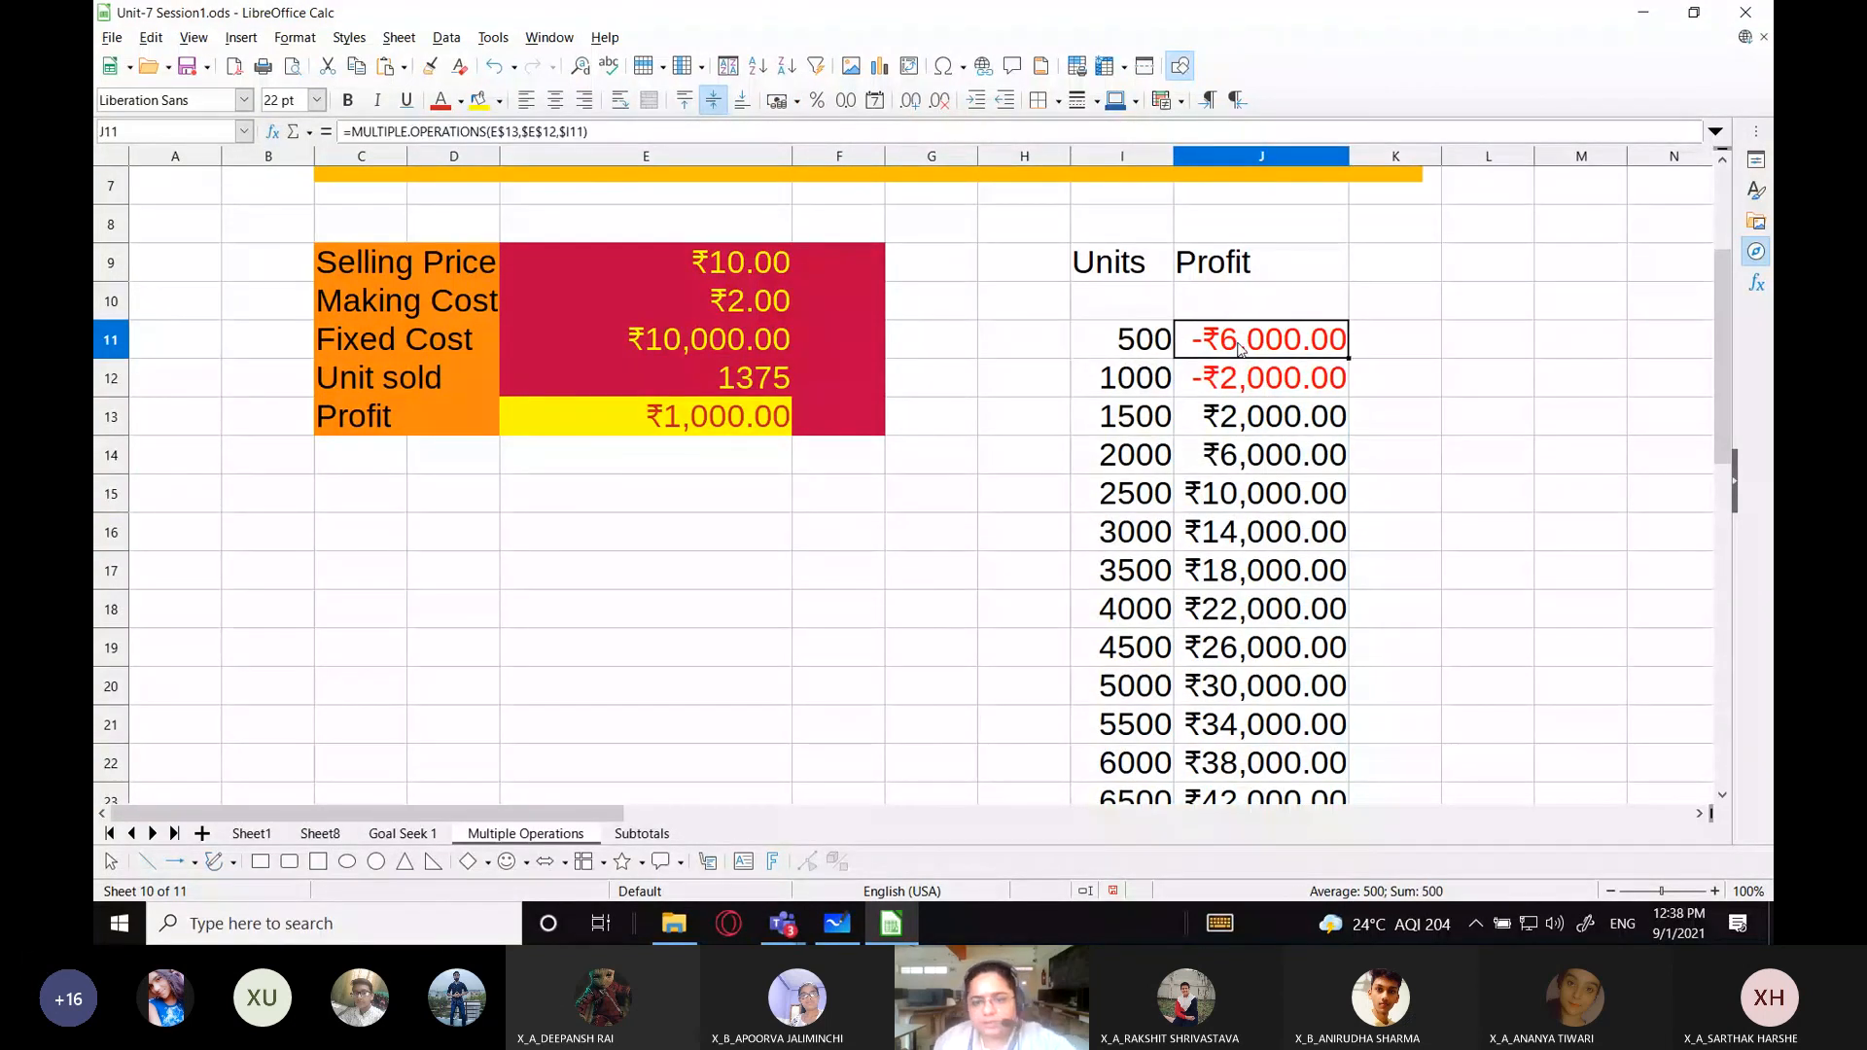
click(1125, 389)
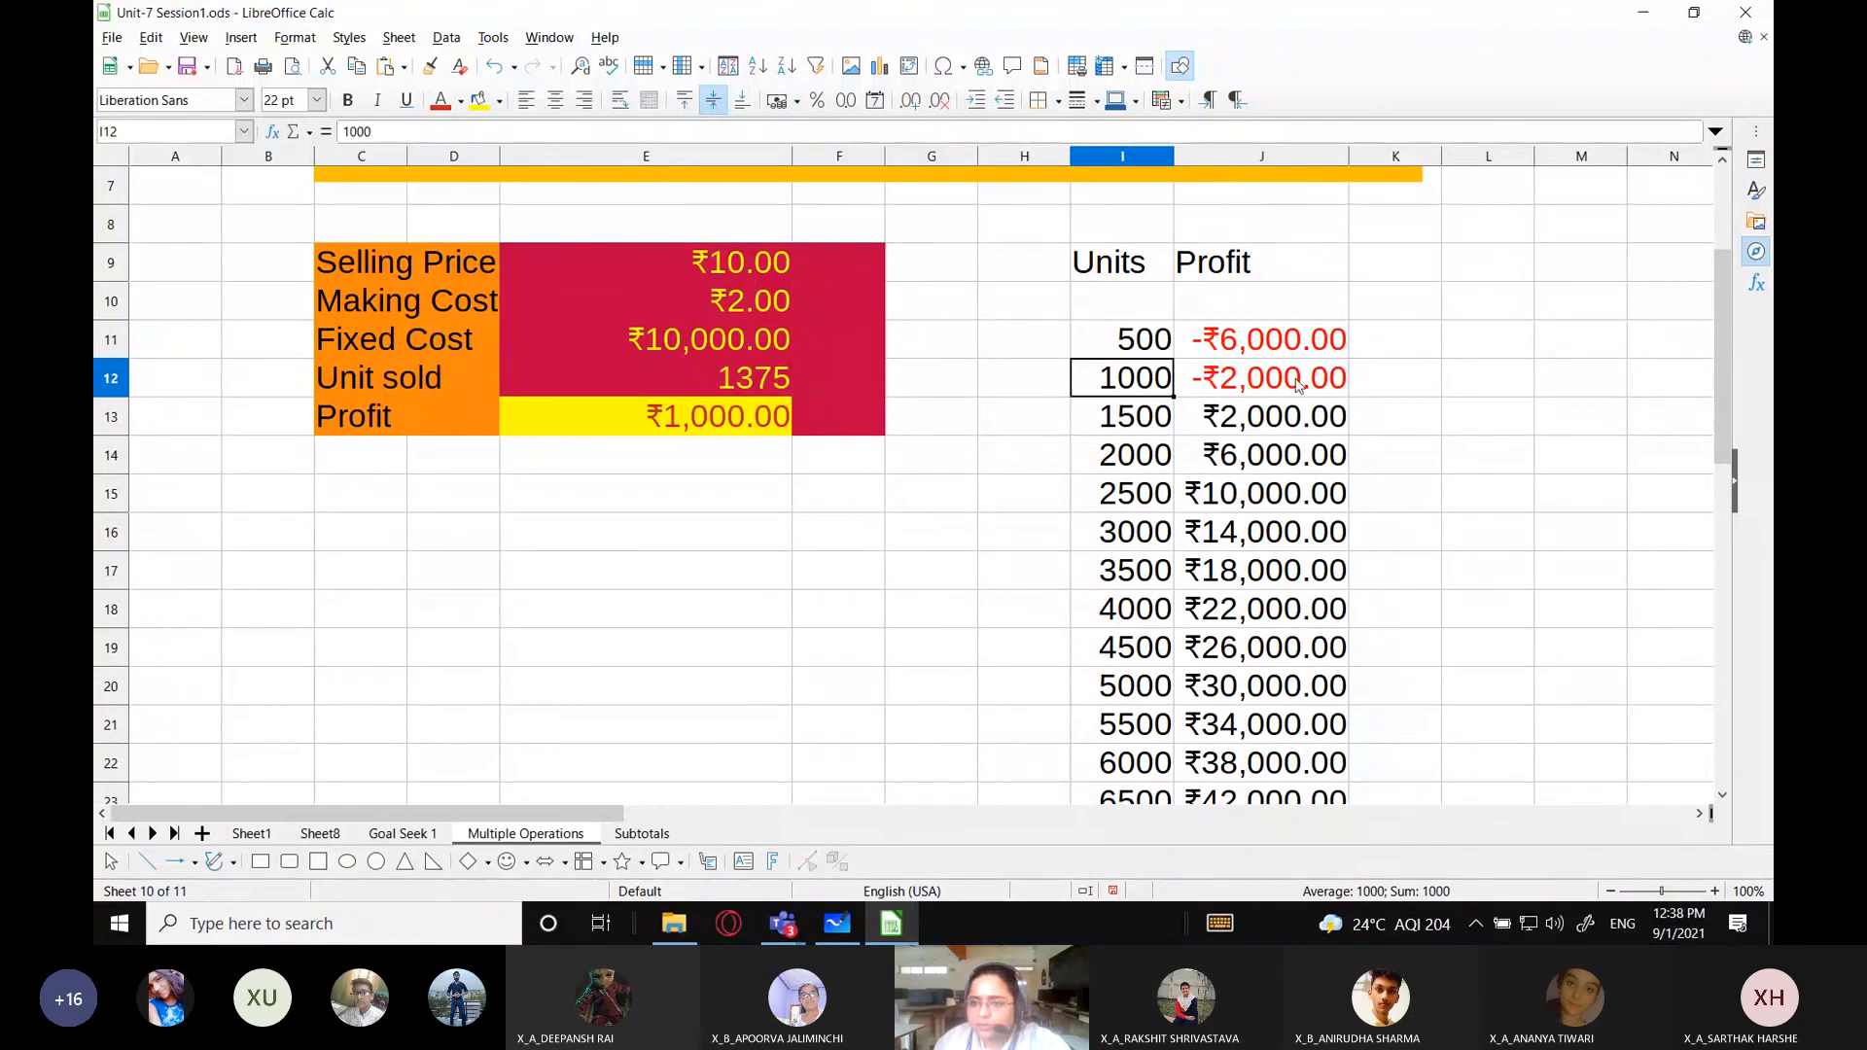
click(1109, 426)
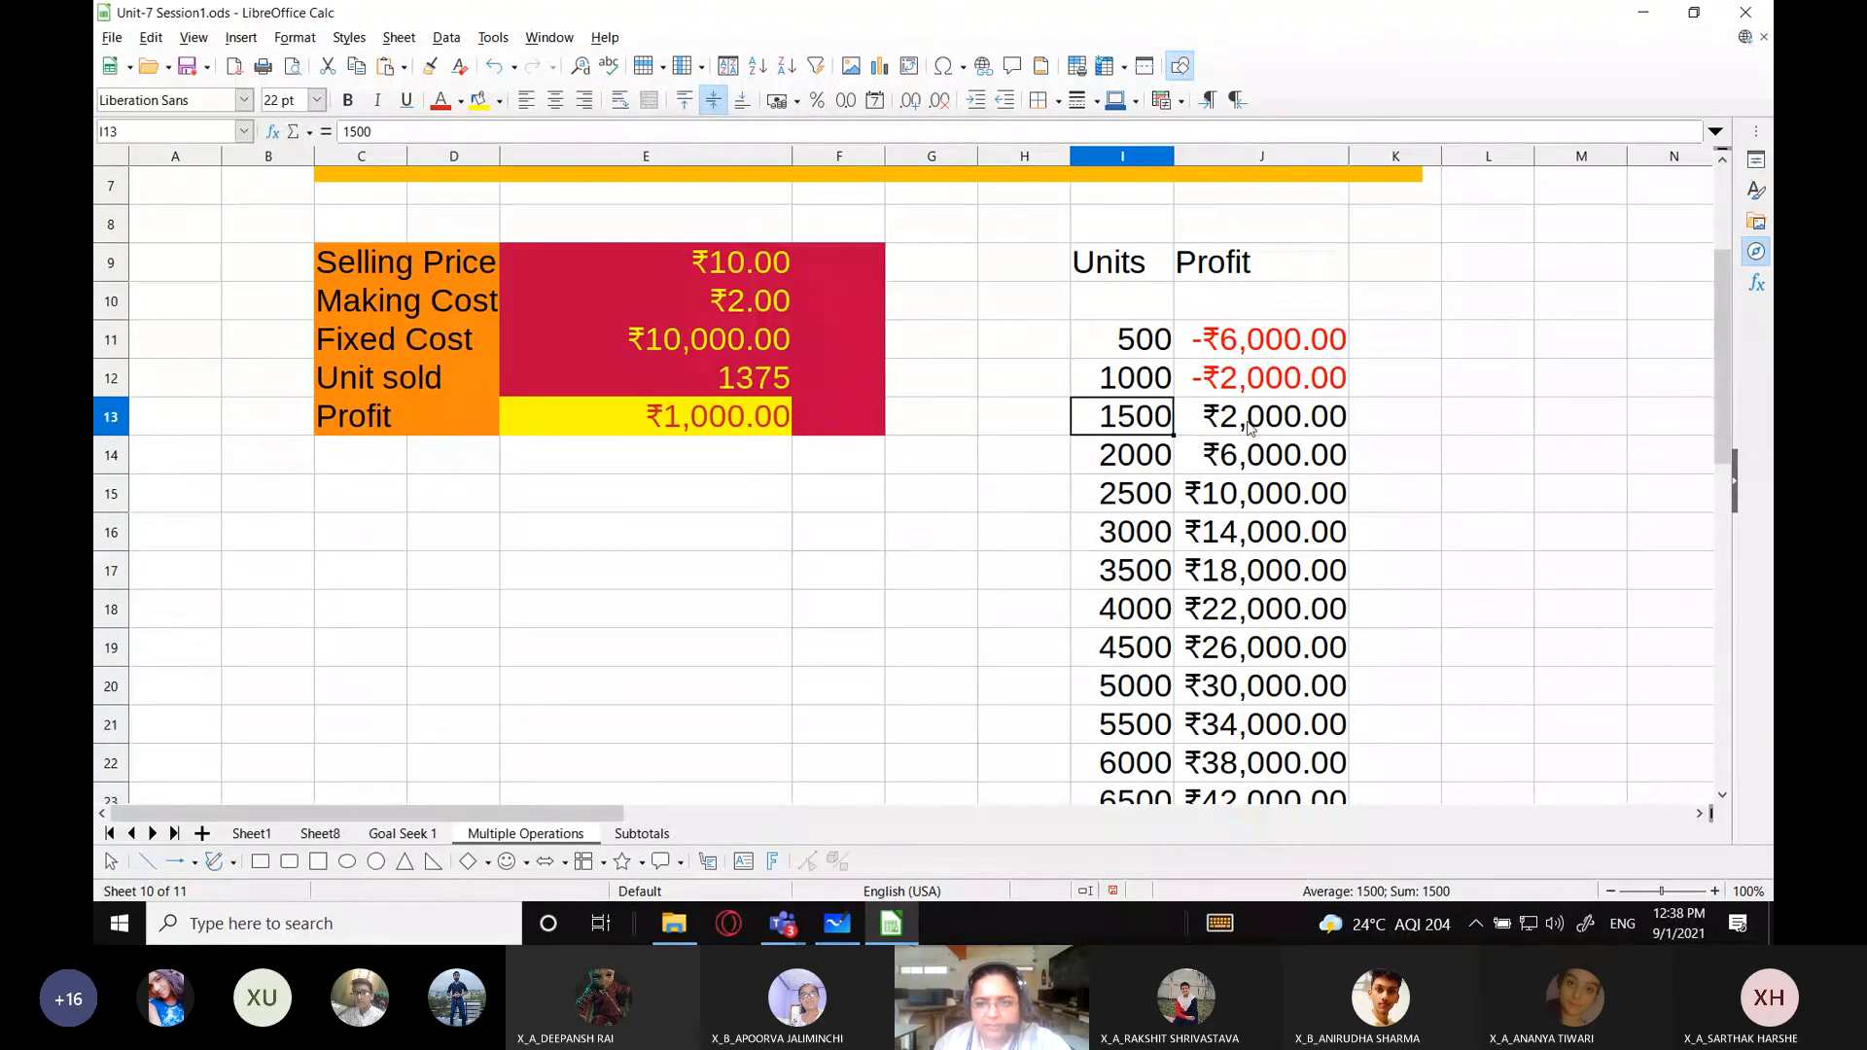
click(1250, 428)
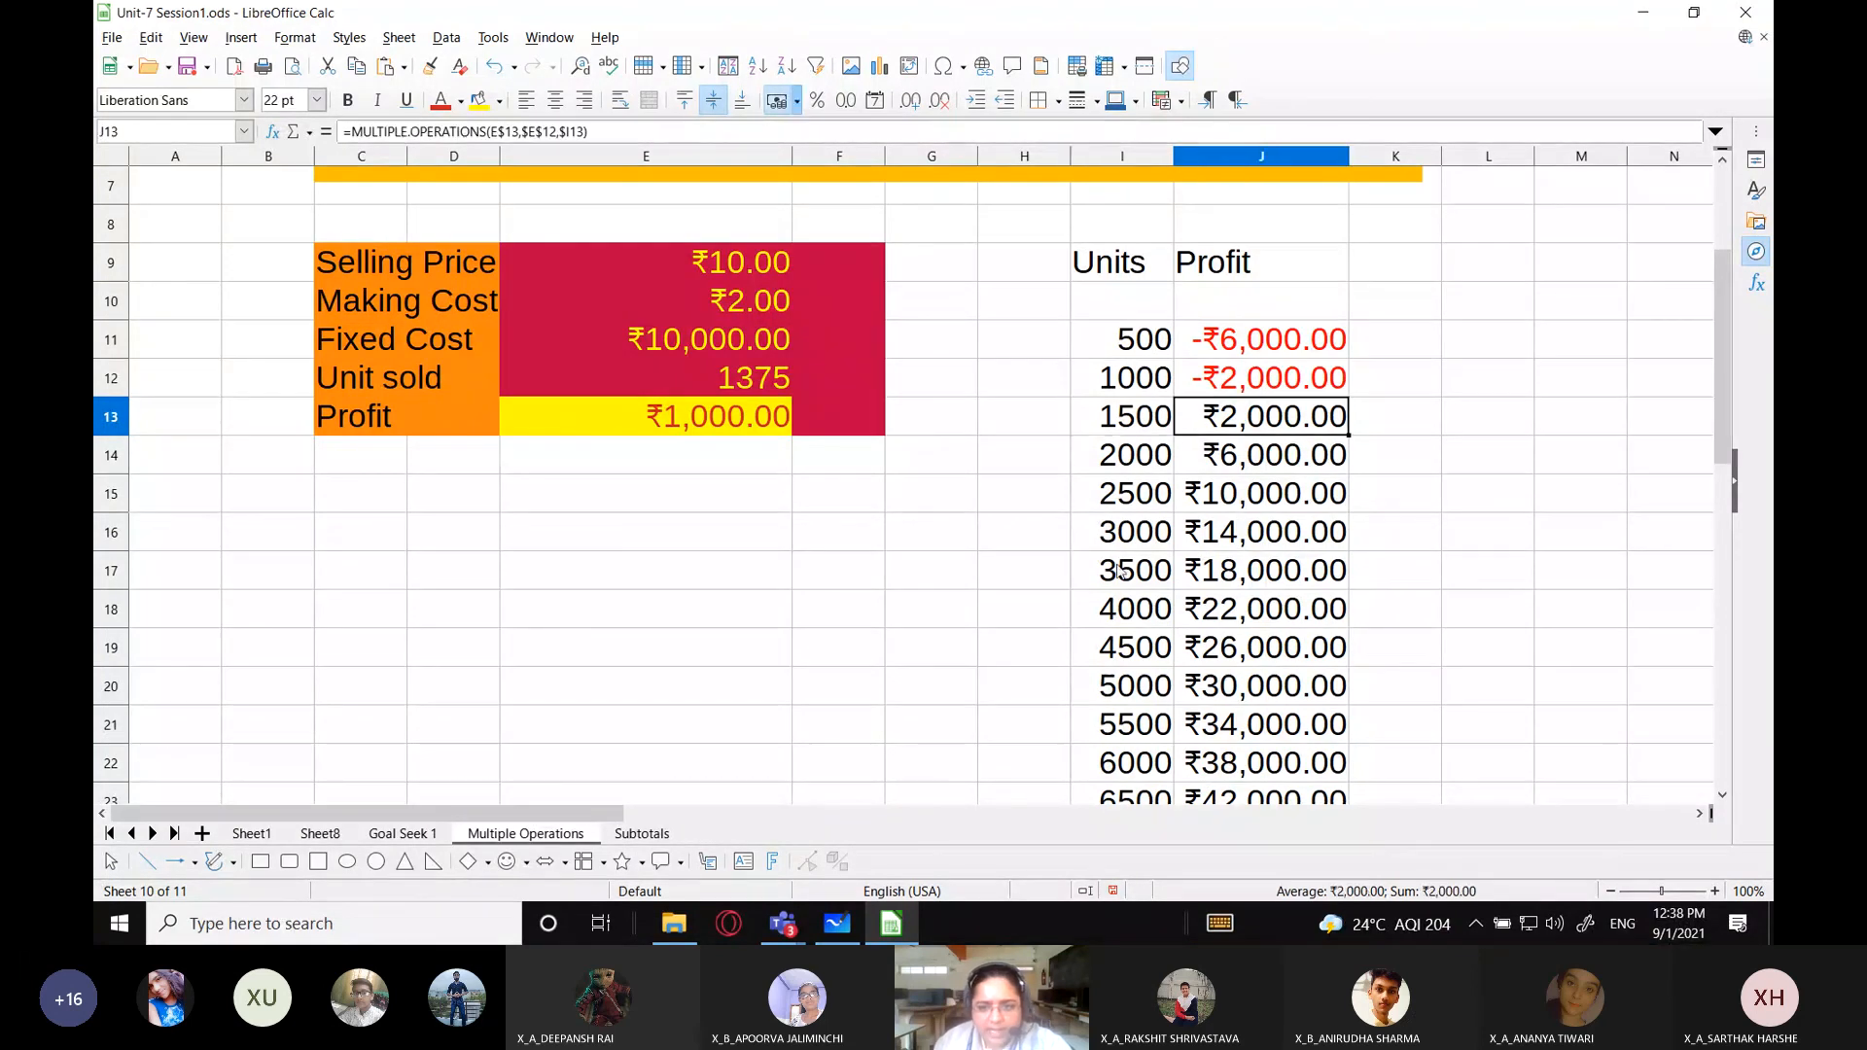
scroll(1118, 584, down, 3)
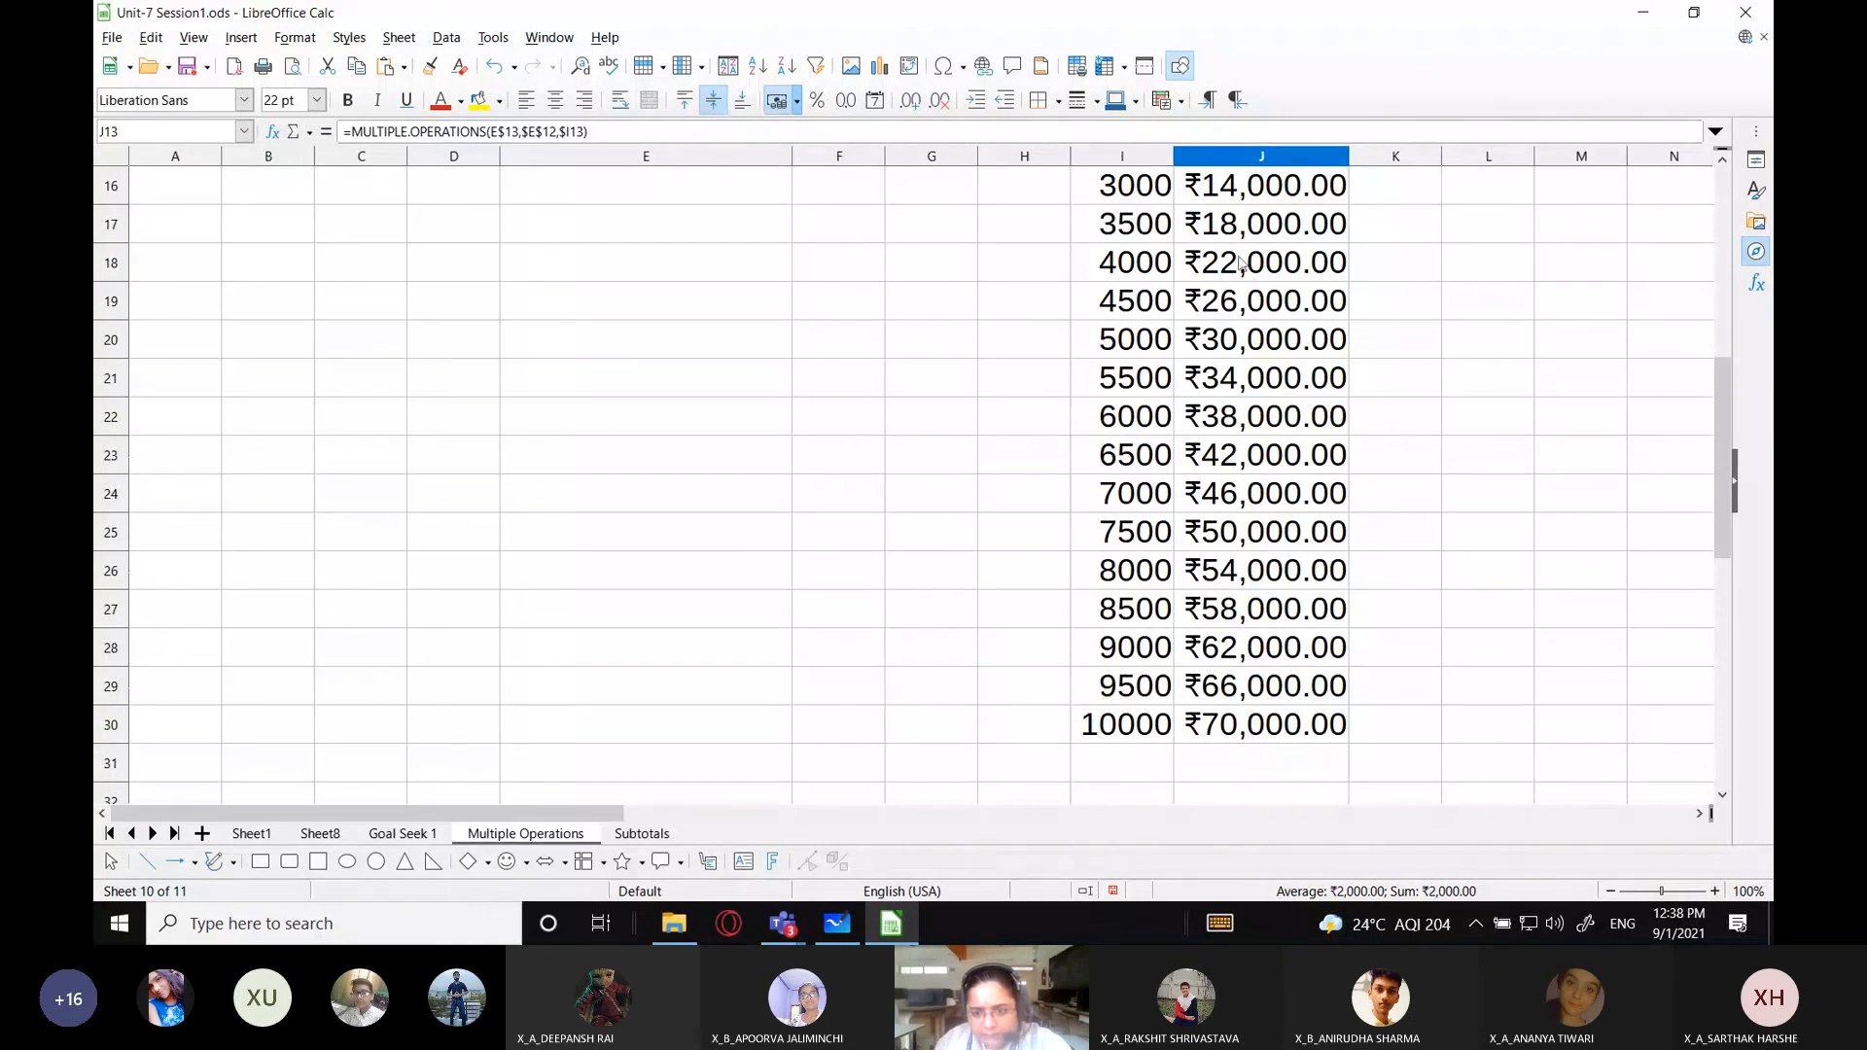
drag(1118, 224, 1132, 720)
drag(1245, 224, 1252, 724)
click(1279, 435)
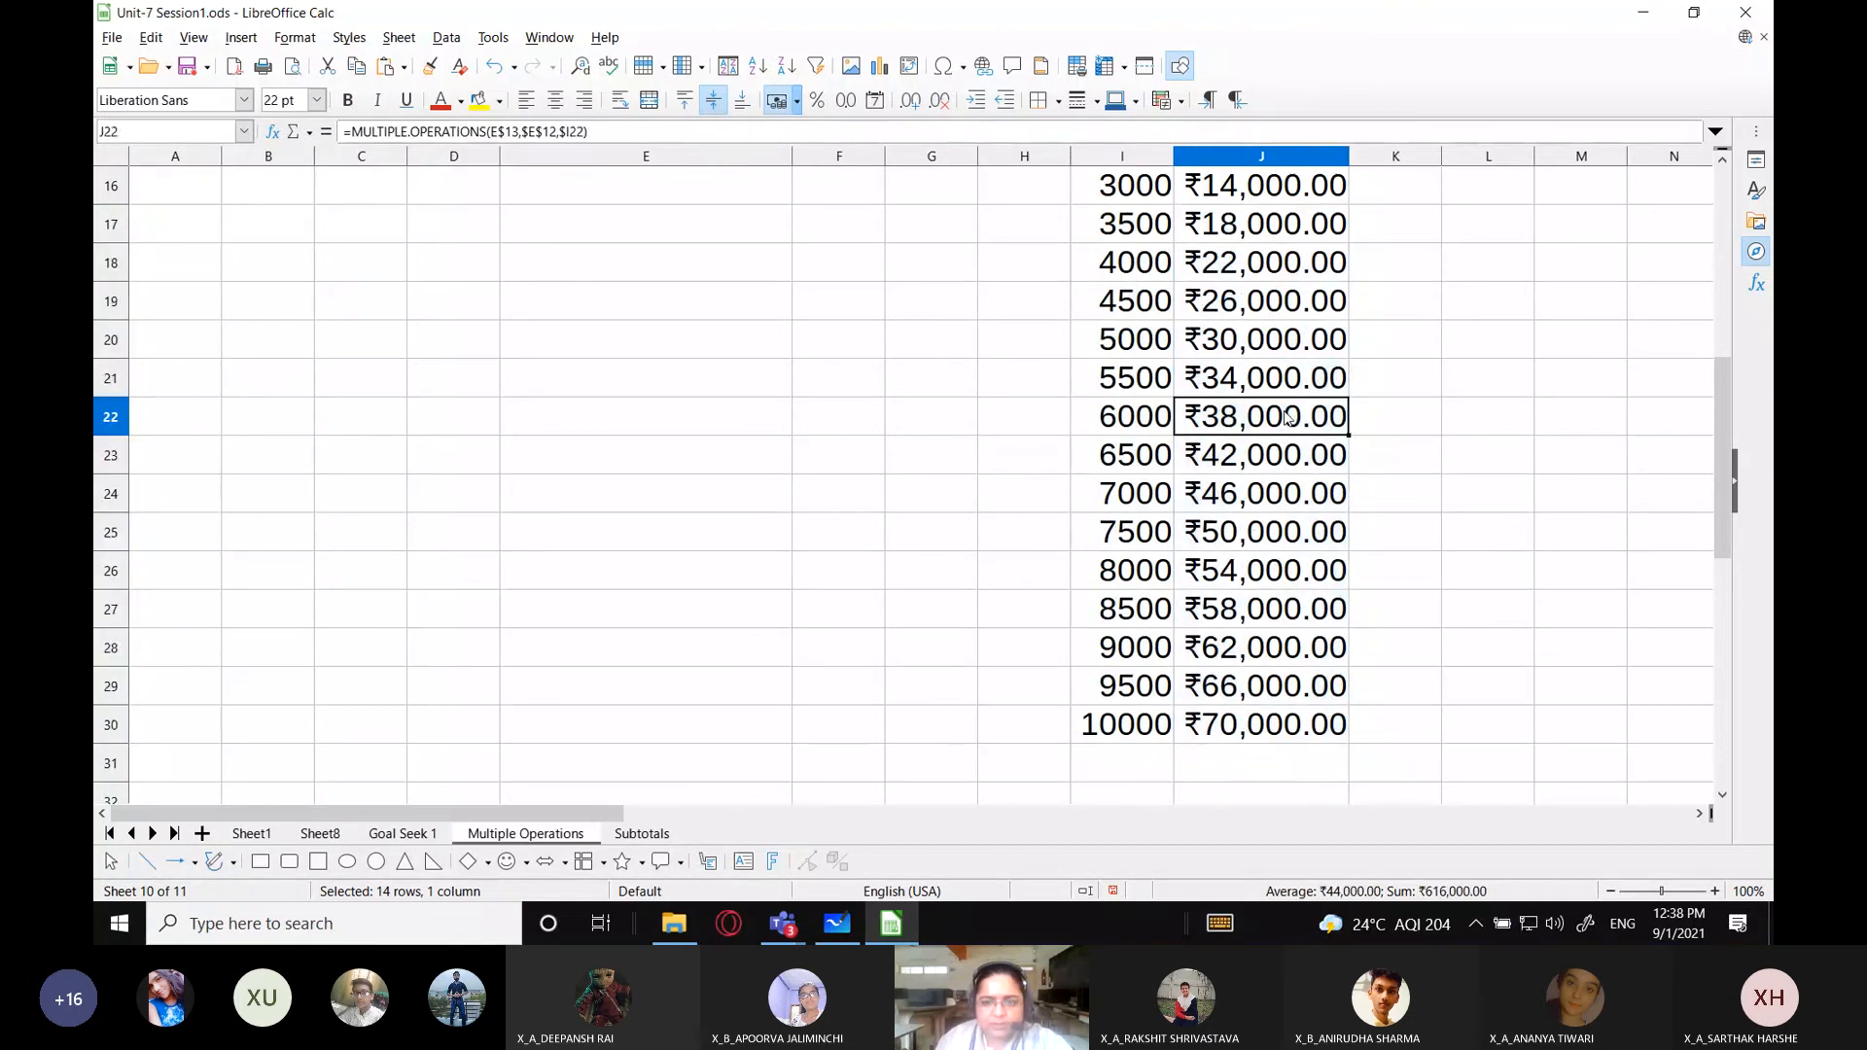
Review the unit quantities in I11:I30 and return to the pen sales problem statement.
scroll(1283, 428, up, 2)
drag(1149, 225, 1150, 737)
scroll(1037, 613, up, 4)
scroll(1037, 613, up, 1)
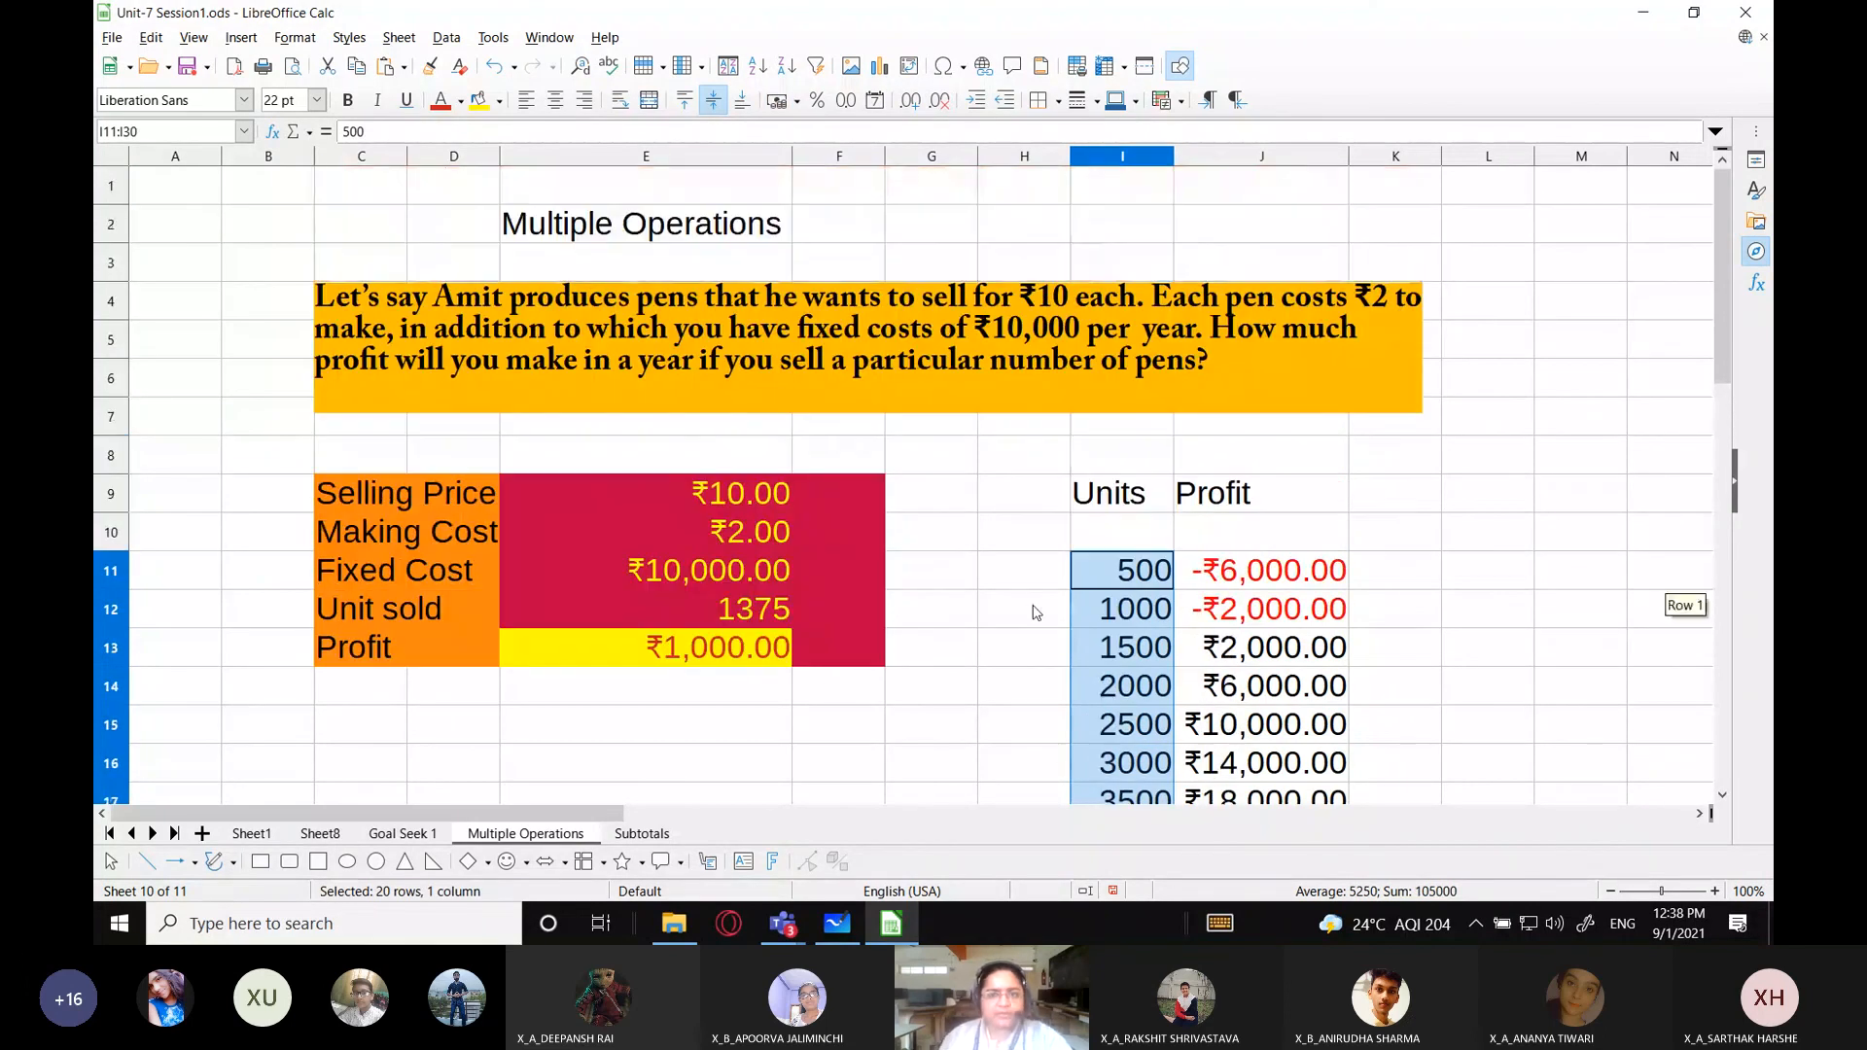
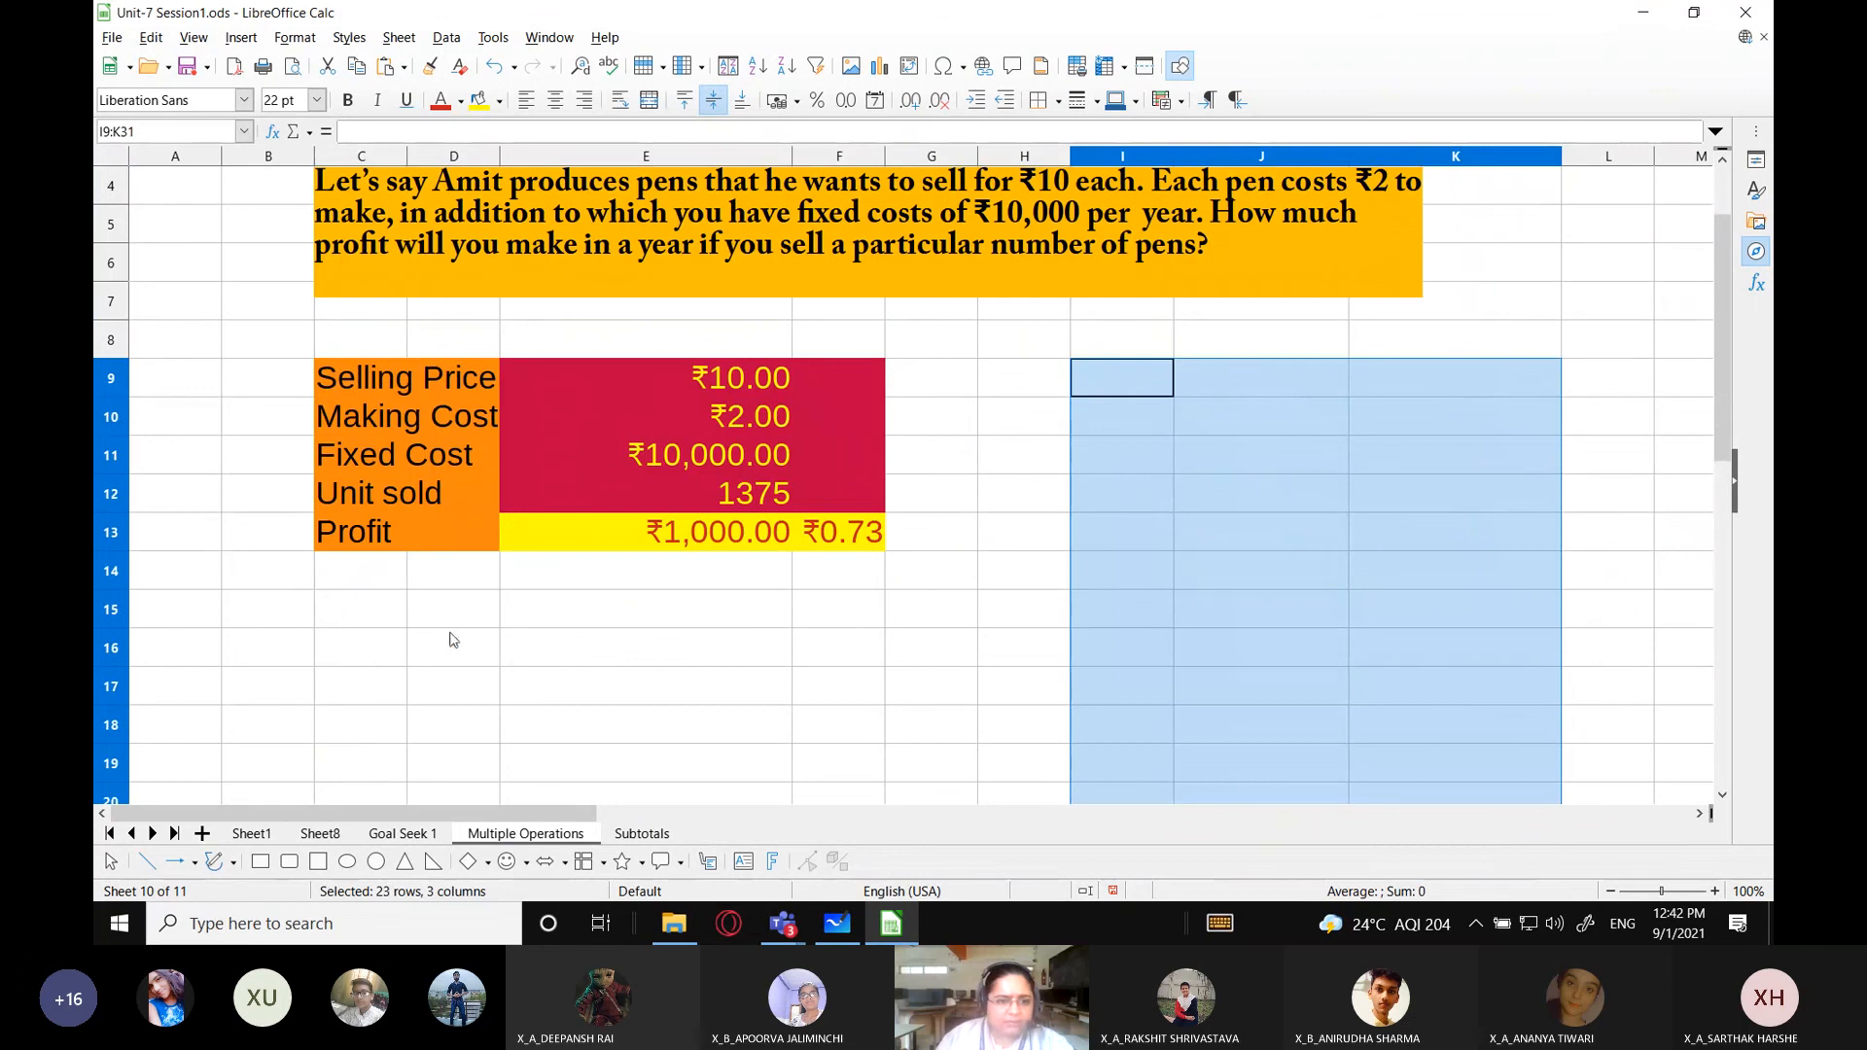
Enter the label Units in cell C16 and the label S.P. in cell C15 below the profit table.
click(343, 649)
text(Units)
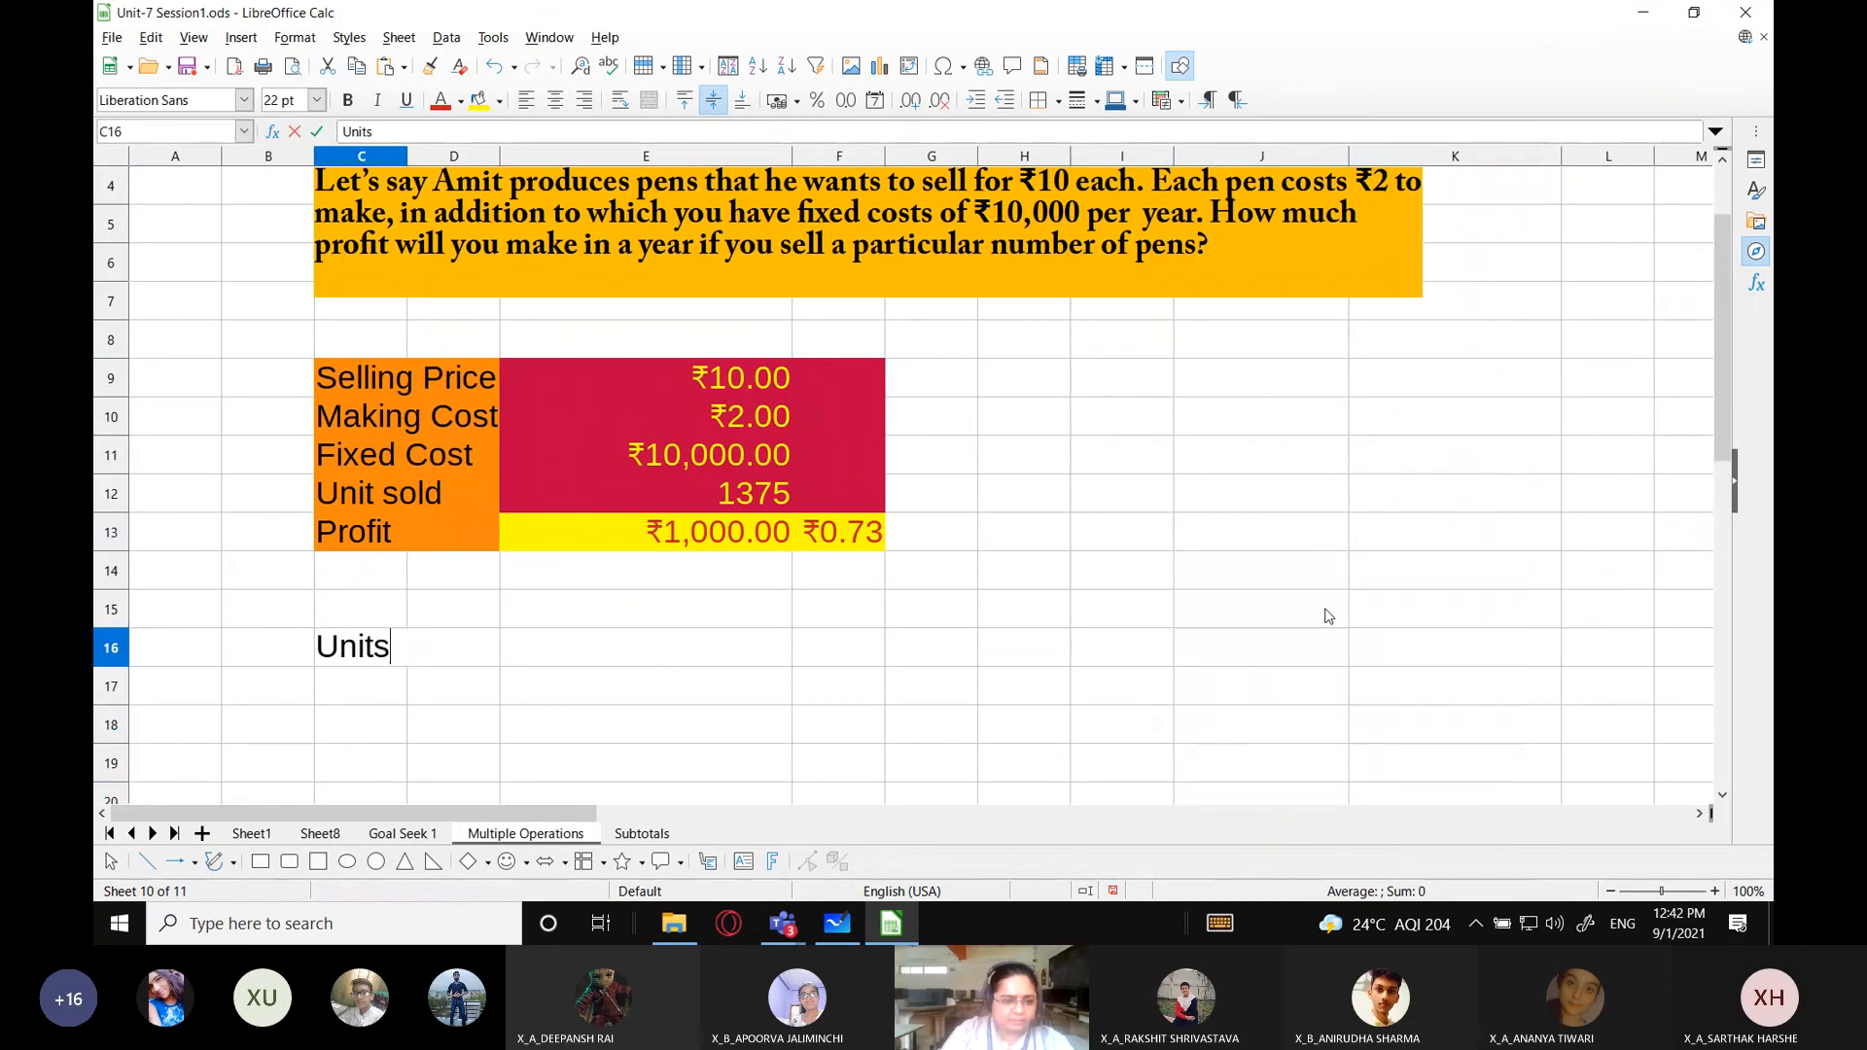
key(Return)
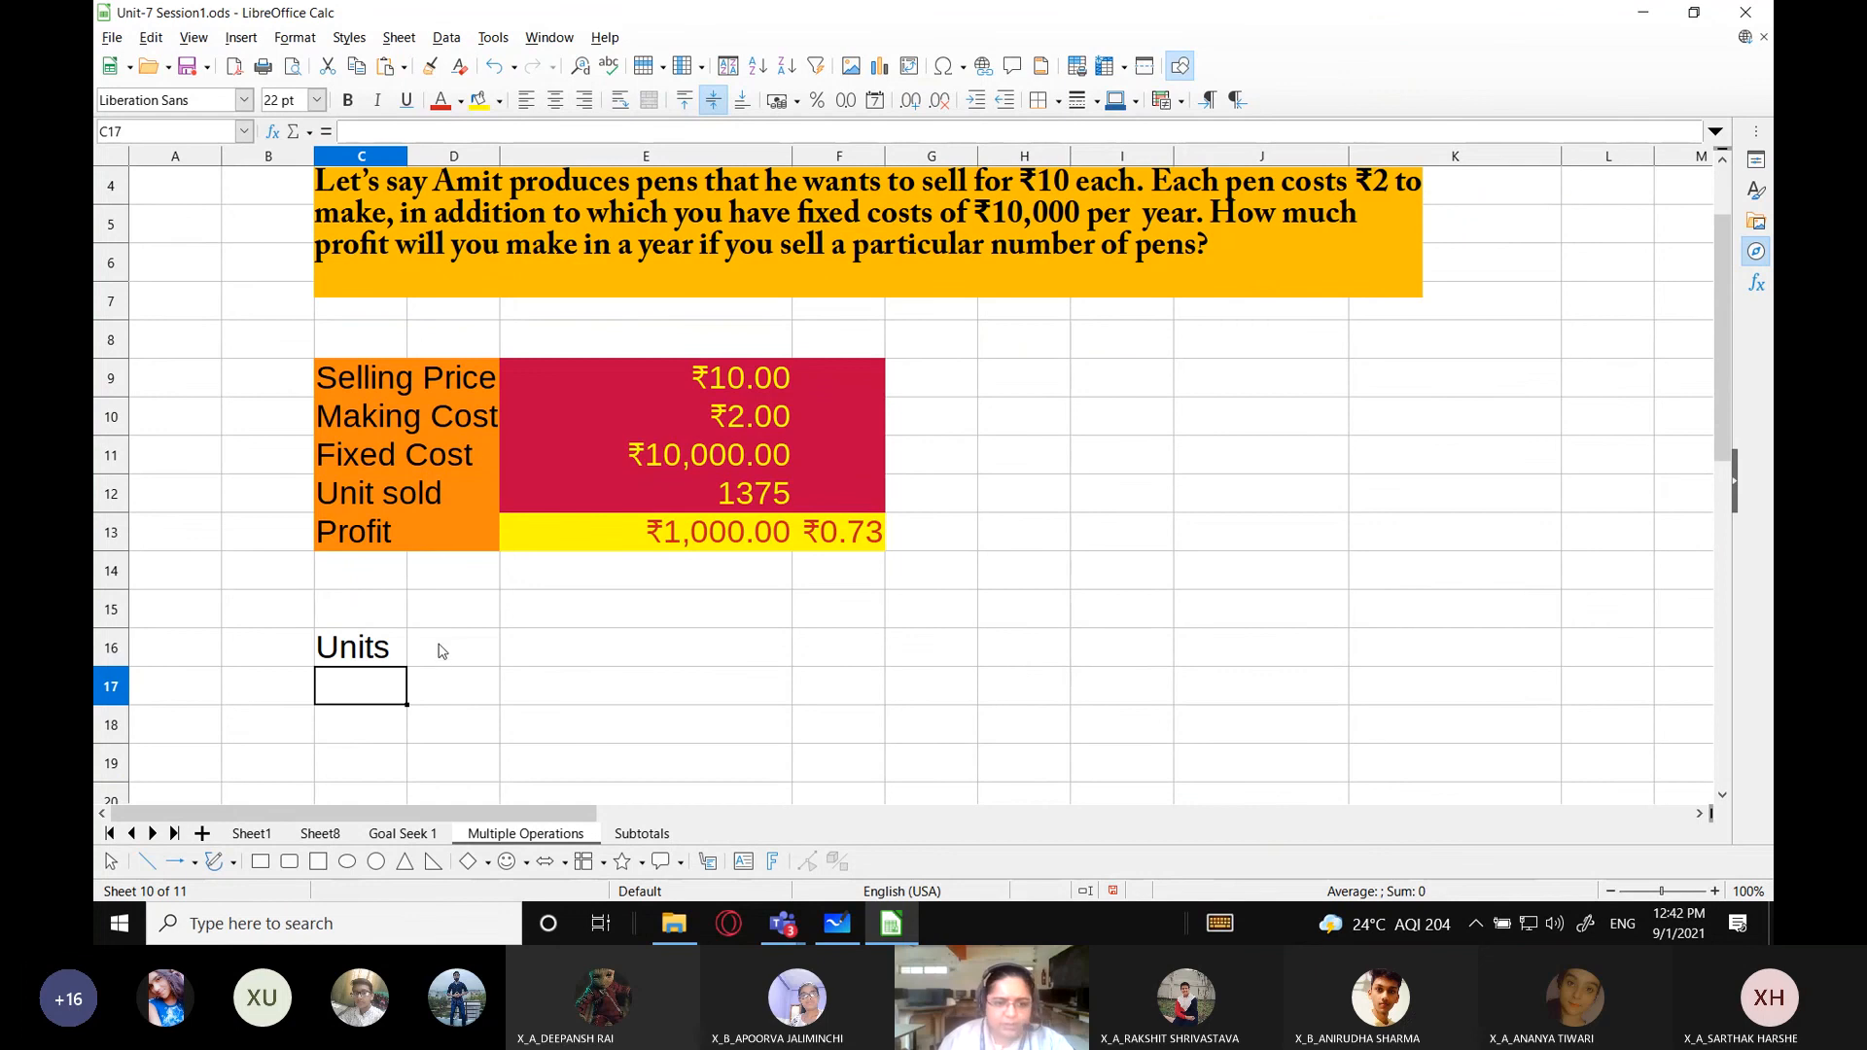
click(357, 616)
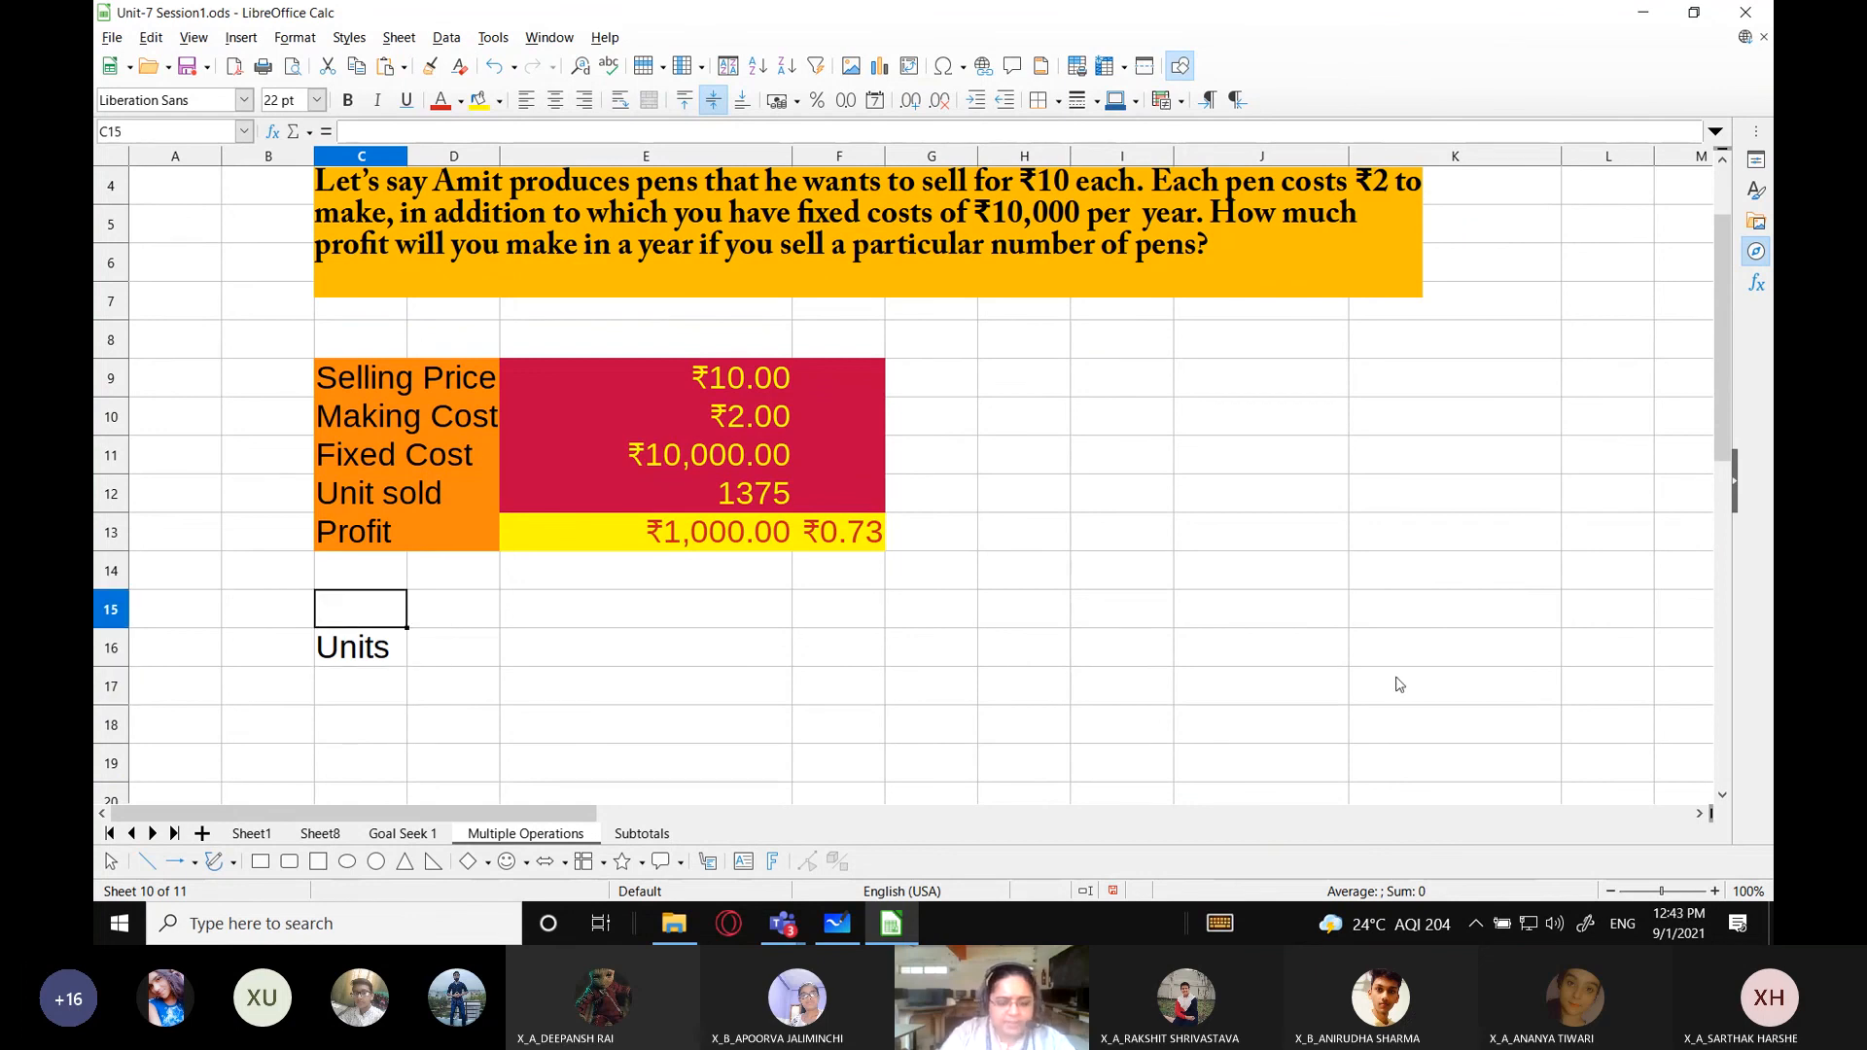
text(S.P)
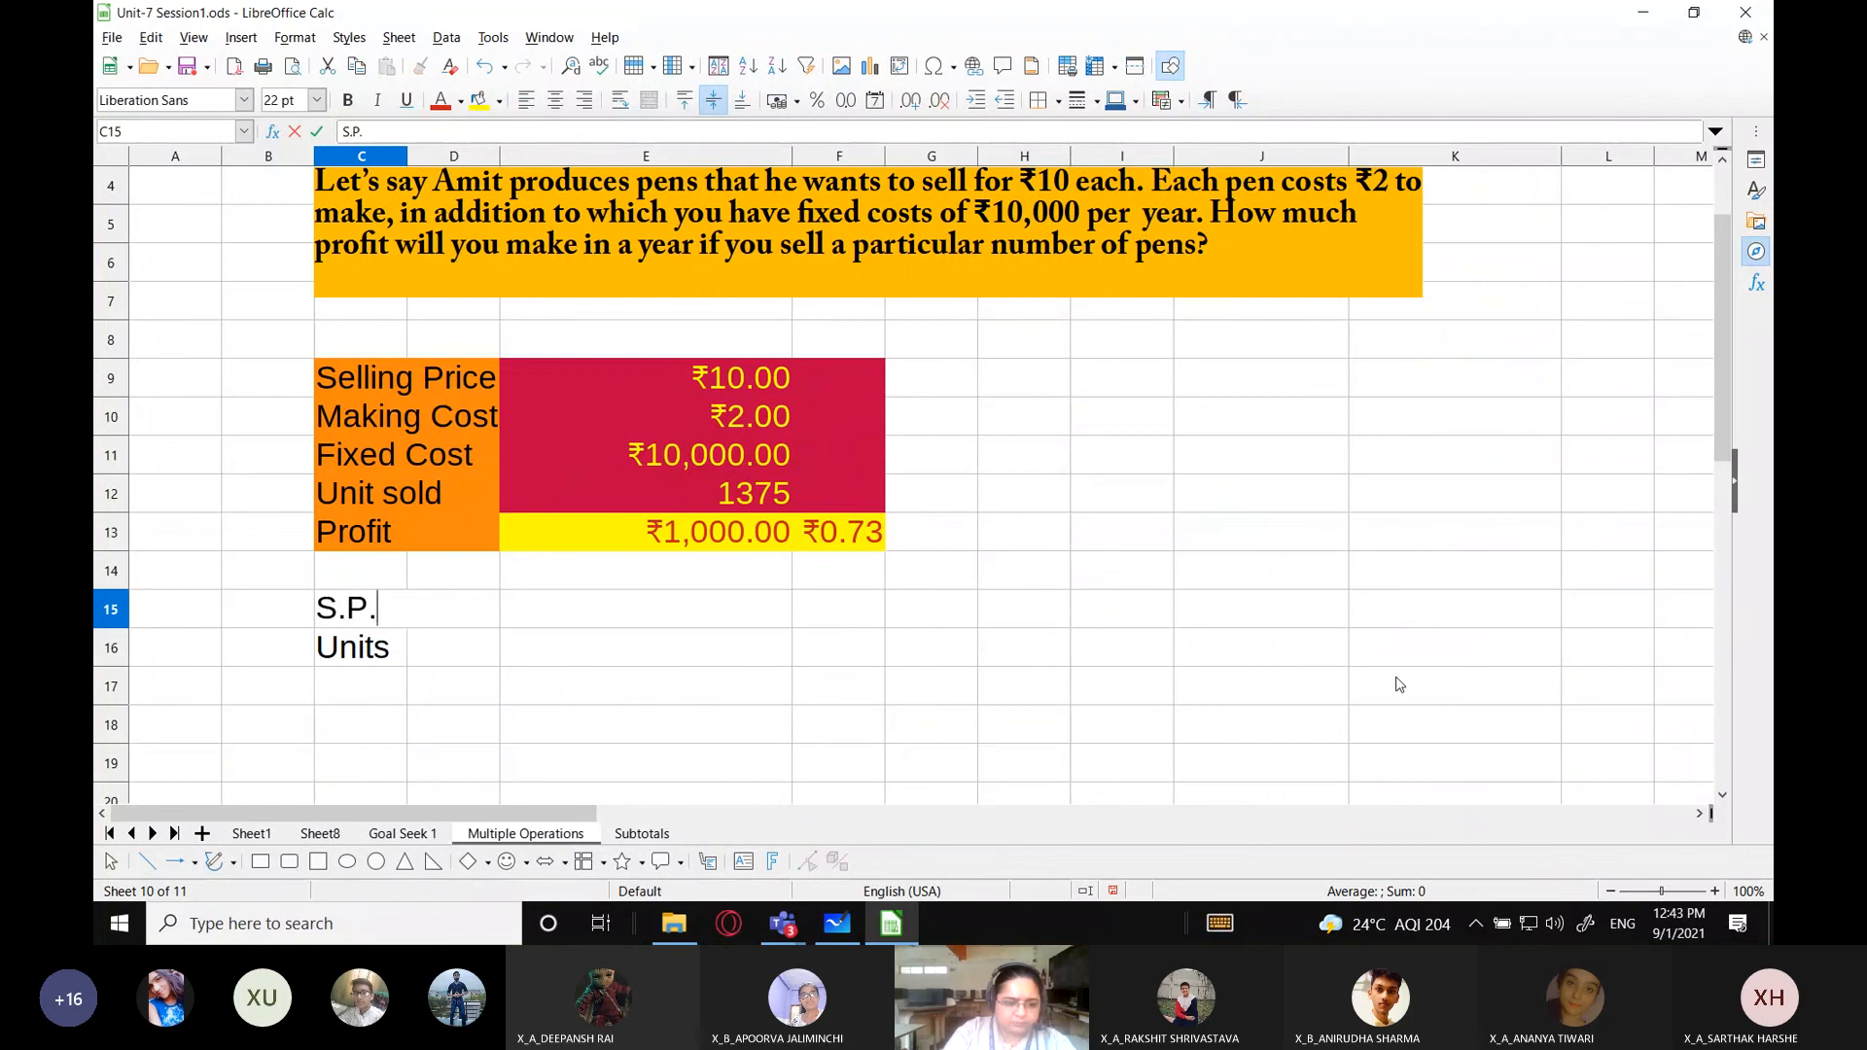
text(.)
key(Return)
Make D15 the active cell and narrow column E.
key(Up)
key(Right)
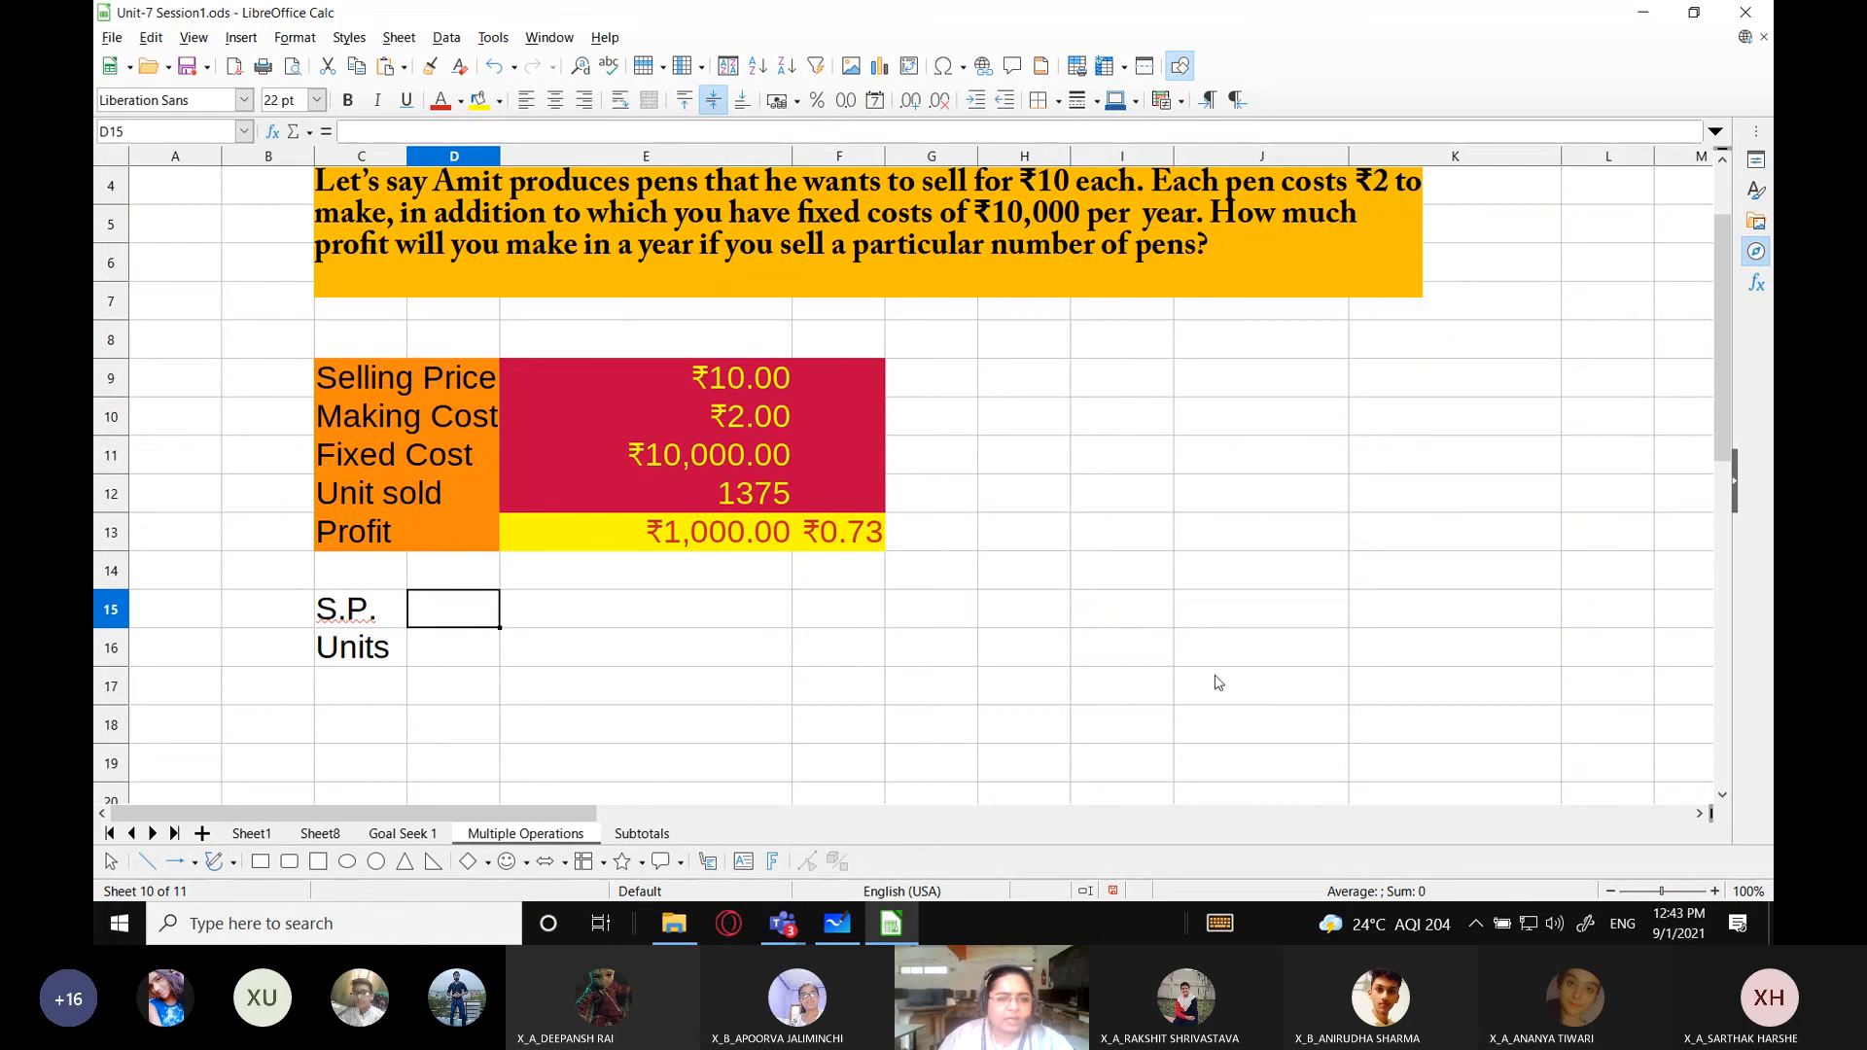
scroll(1008, 681, down, 1)
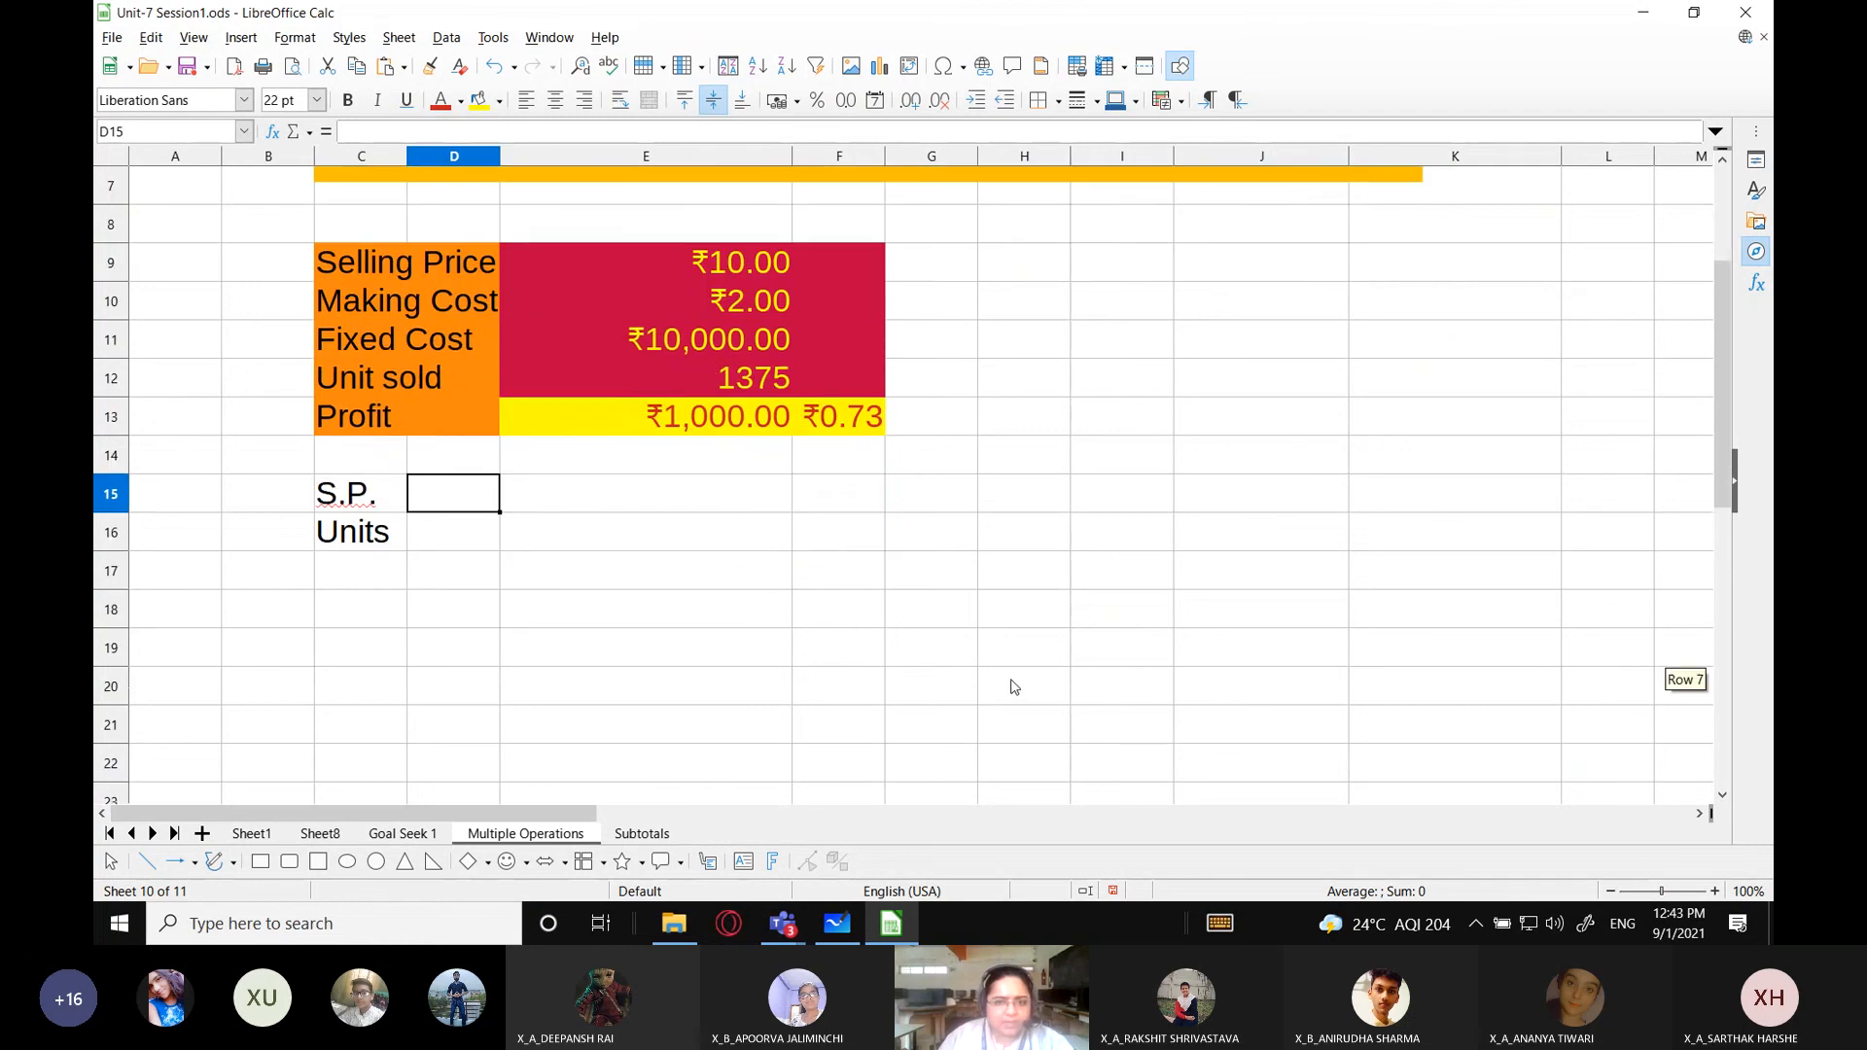
scroll(1014, 687, up, 1)
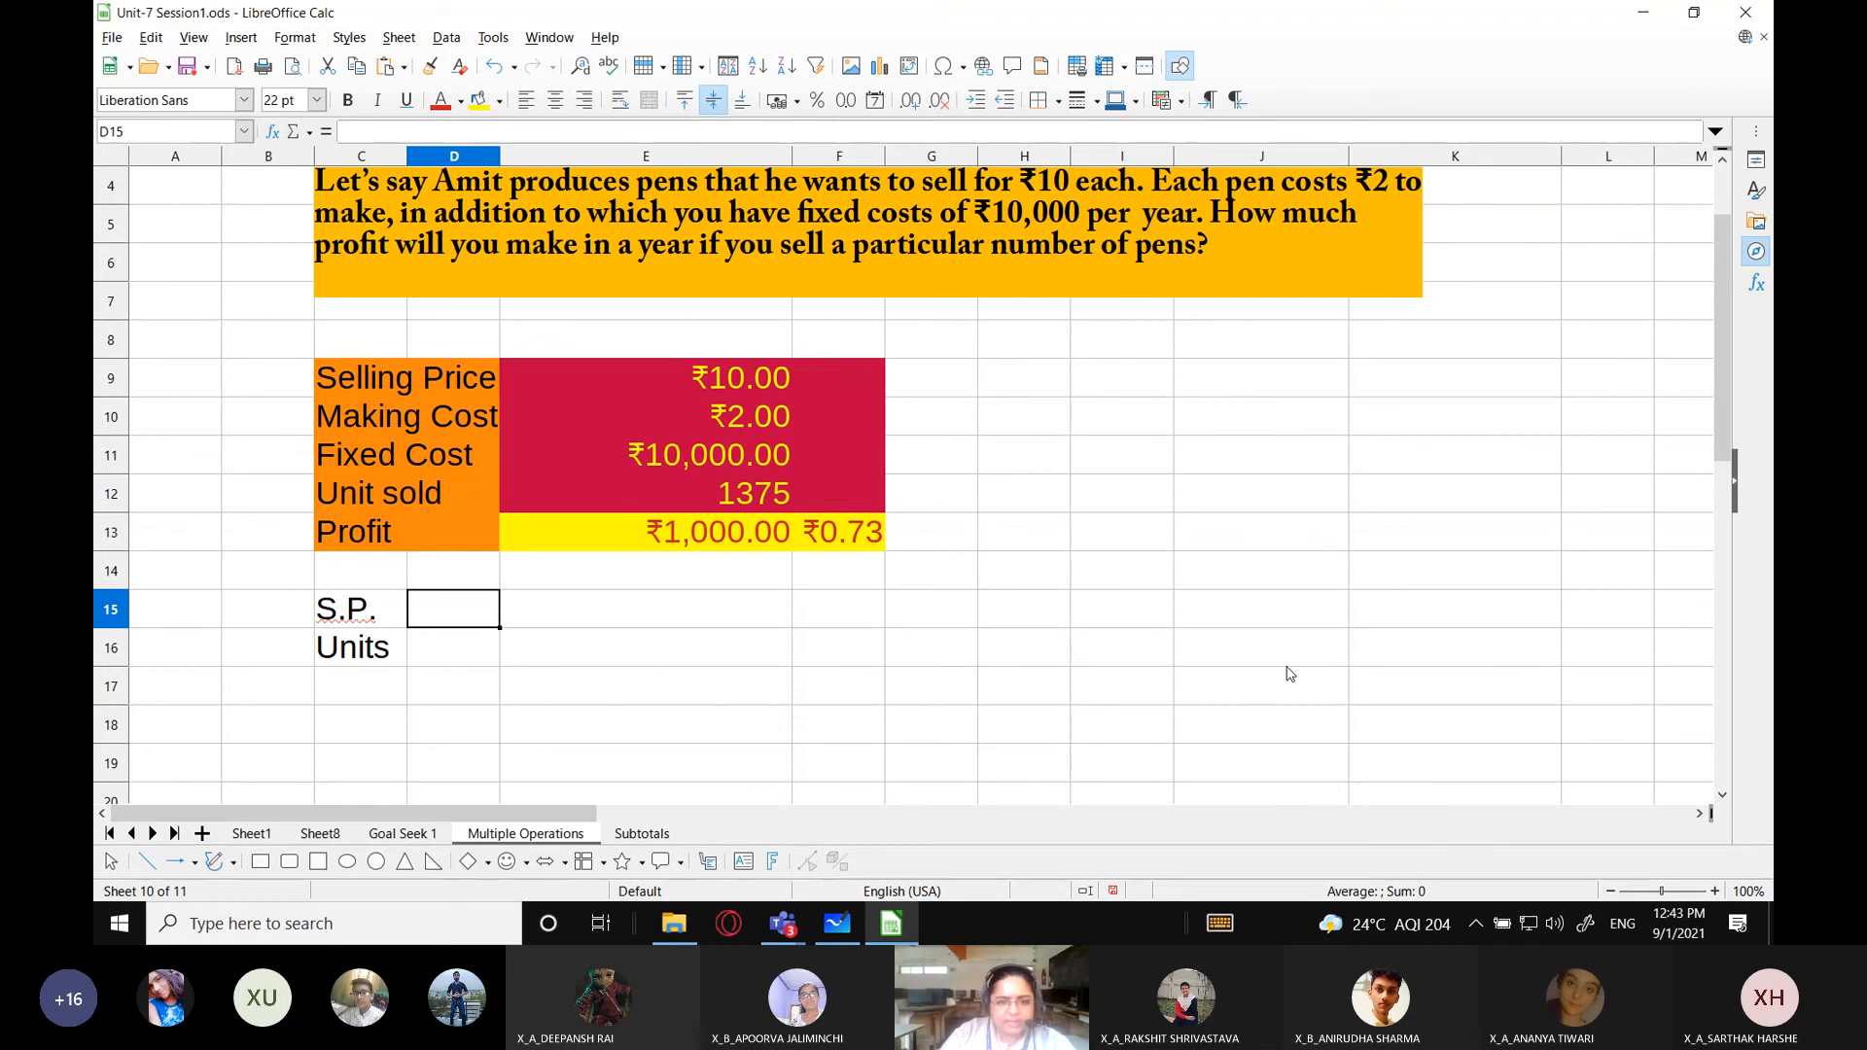
drag(793, 156, 712, 156)
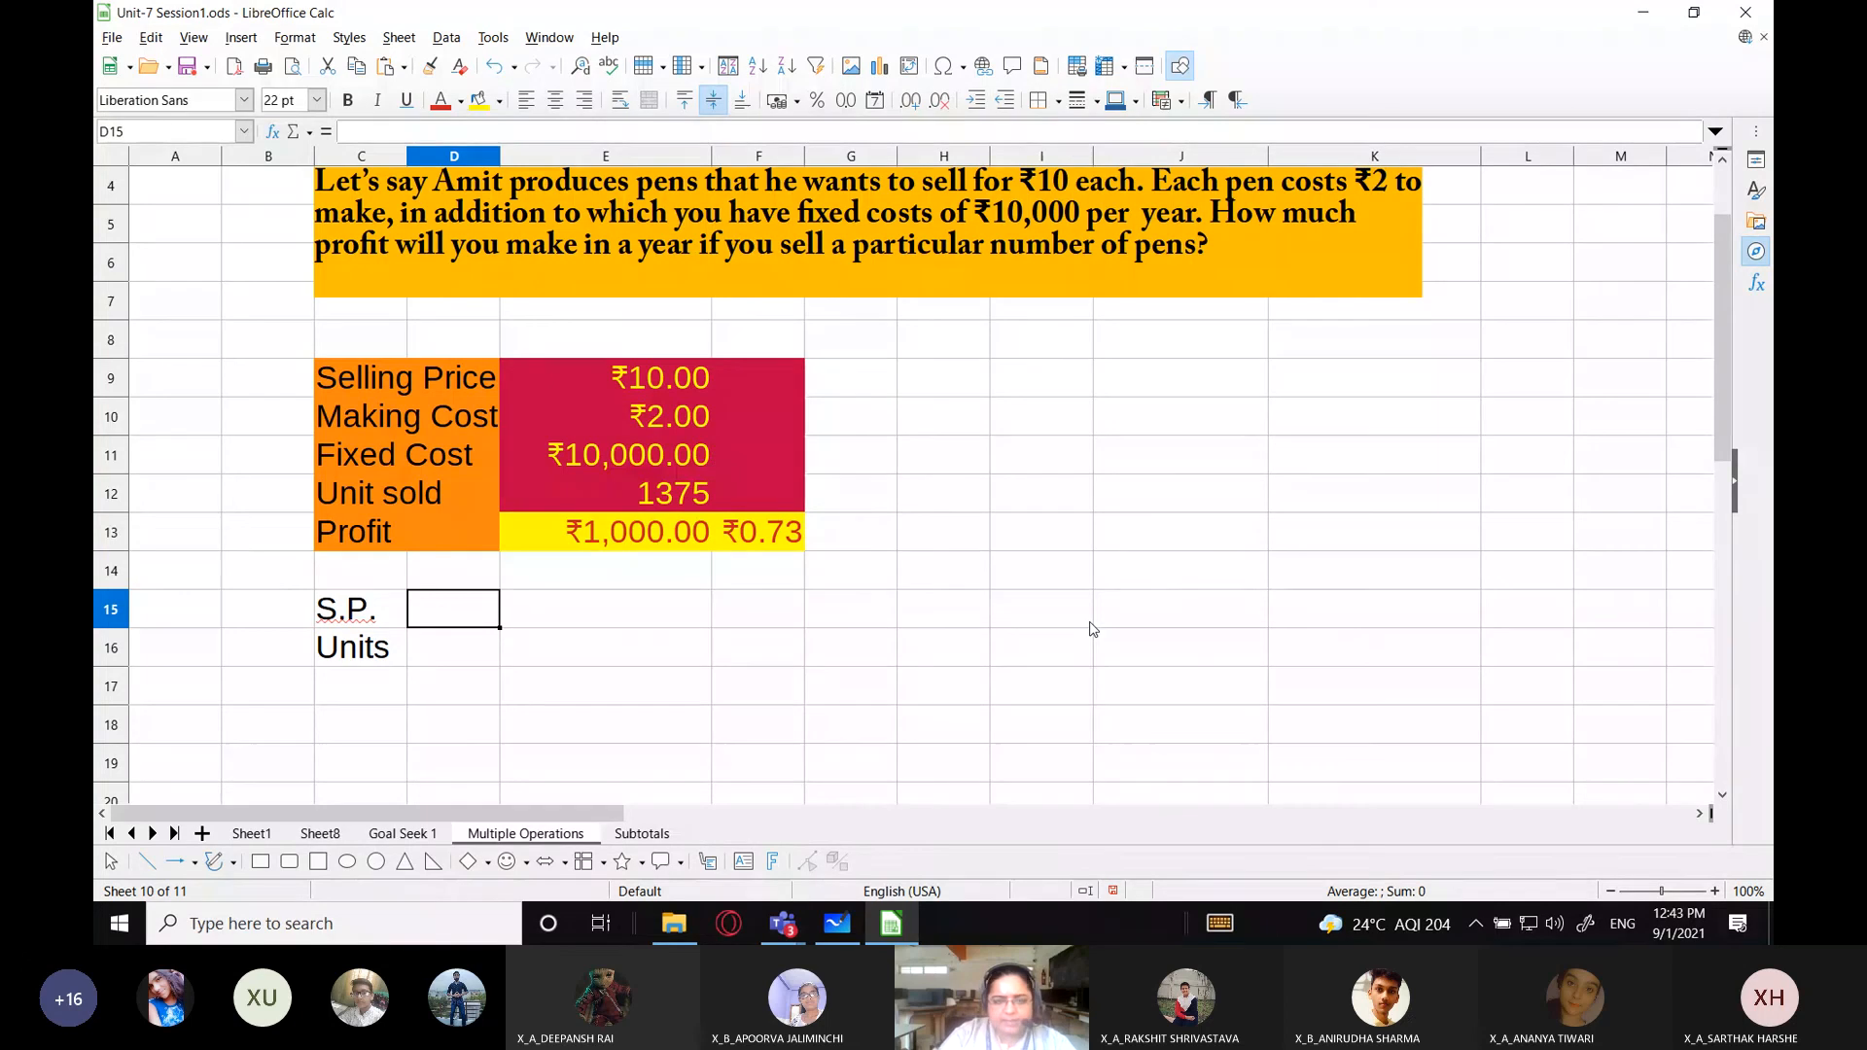
Enter the selling prices 10, 12, 15, 18, 20 and 22 across row 15, from D15 to I15.
text(10)
key(Tab)
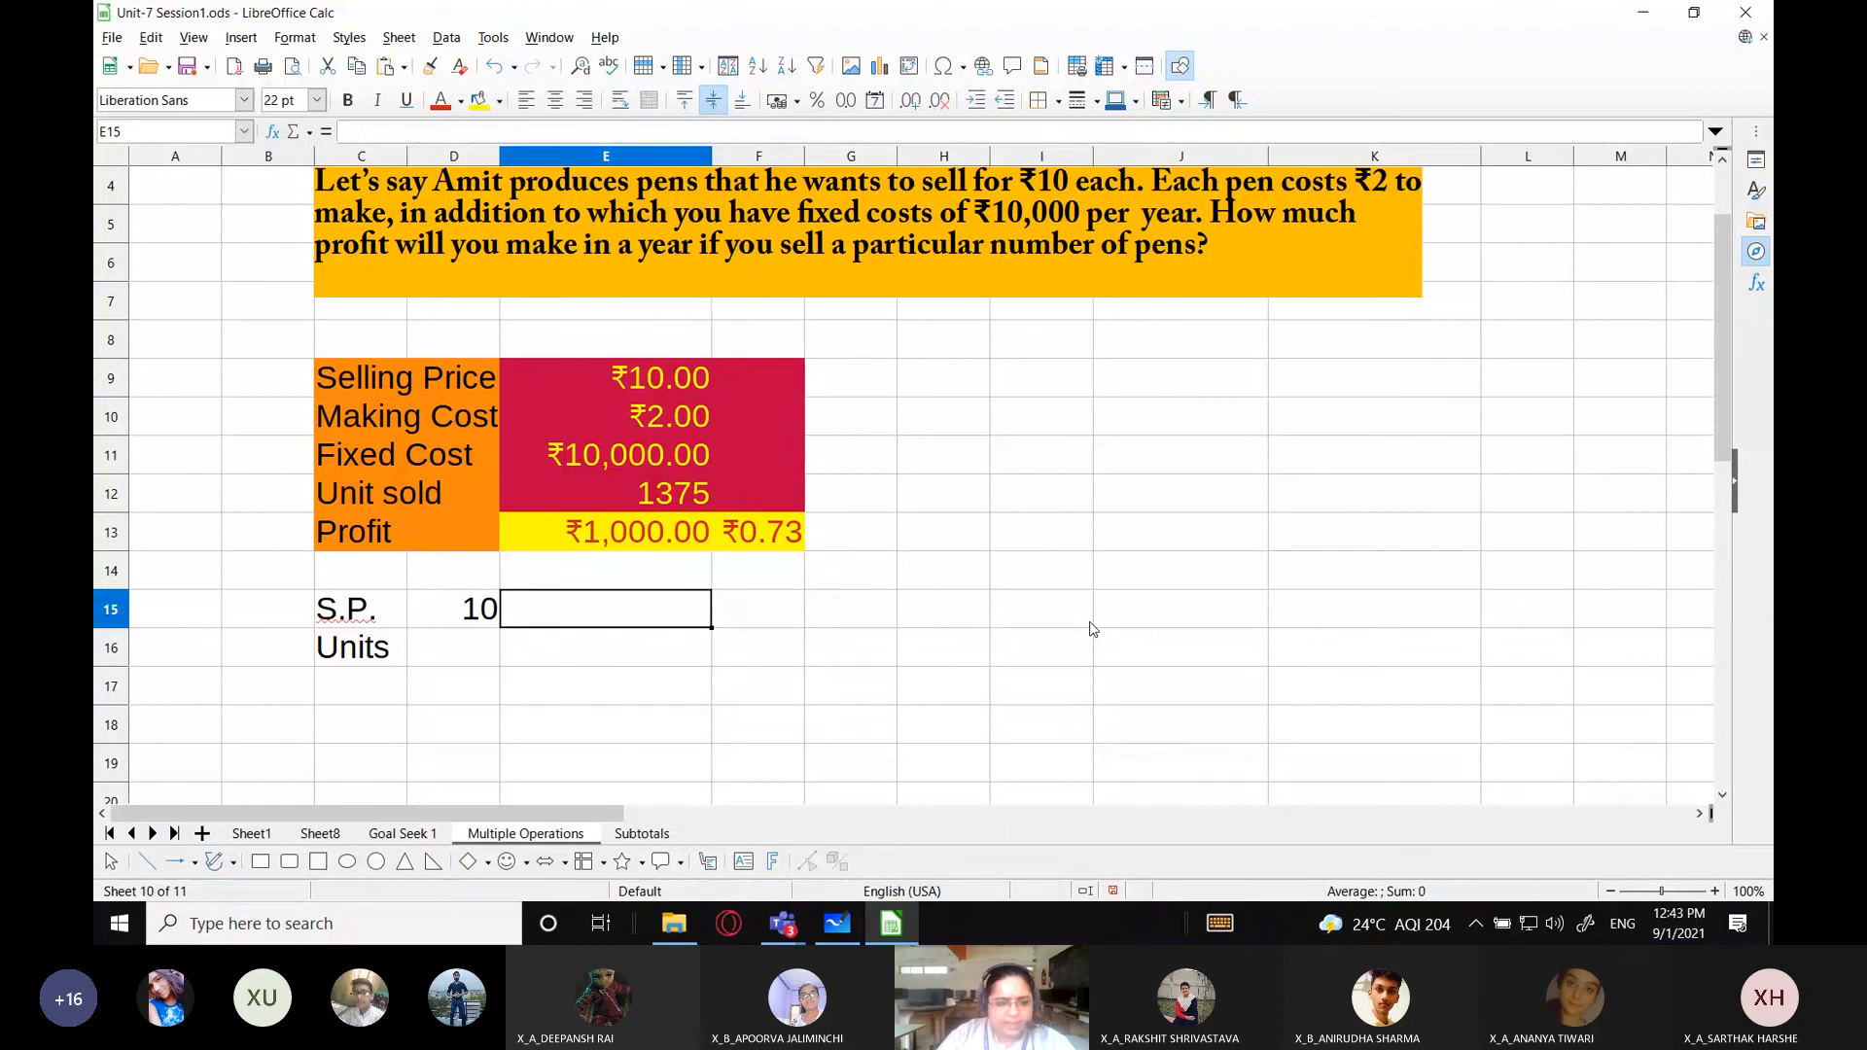
text(12)
key(Tab)
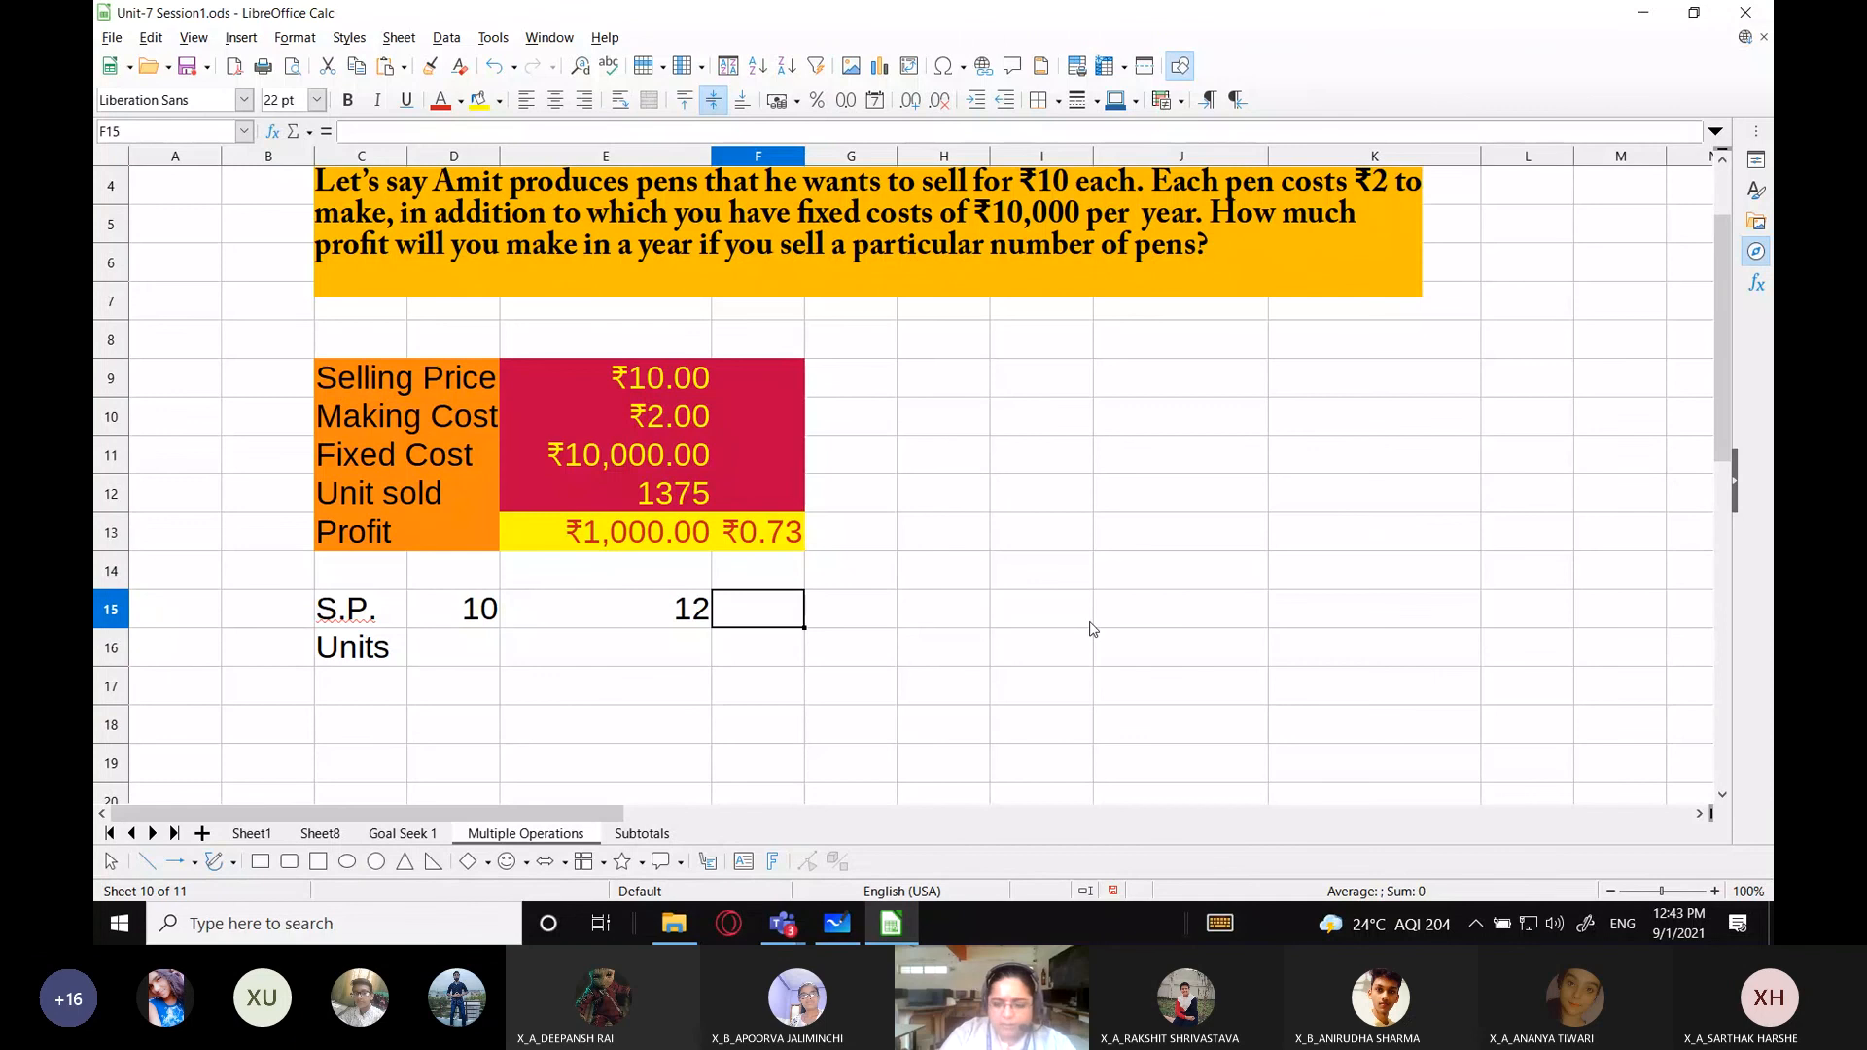
text(15)
key(Tab)
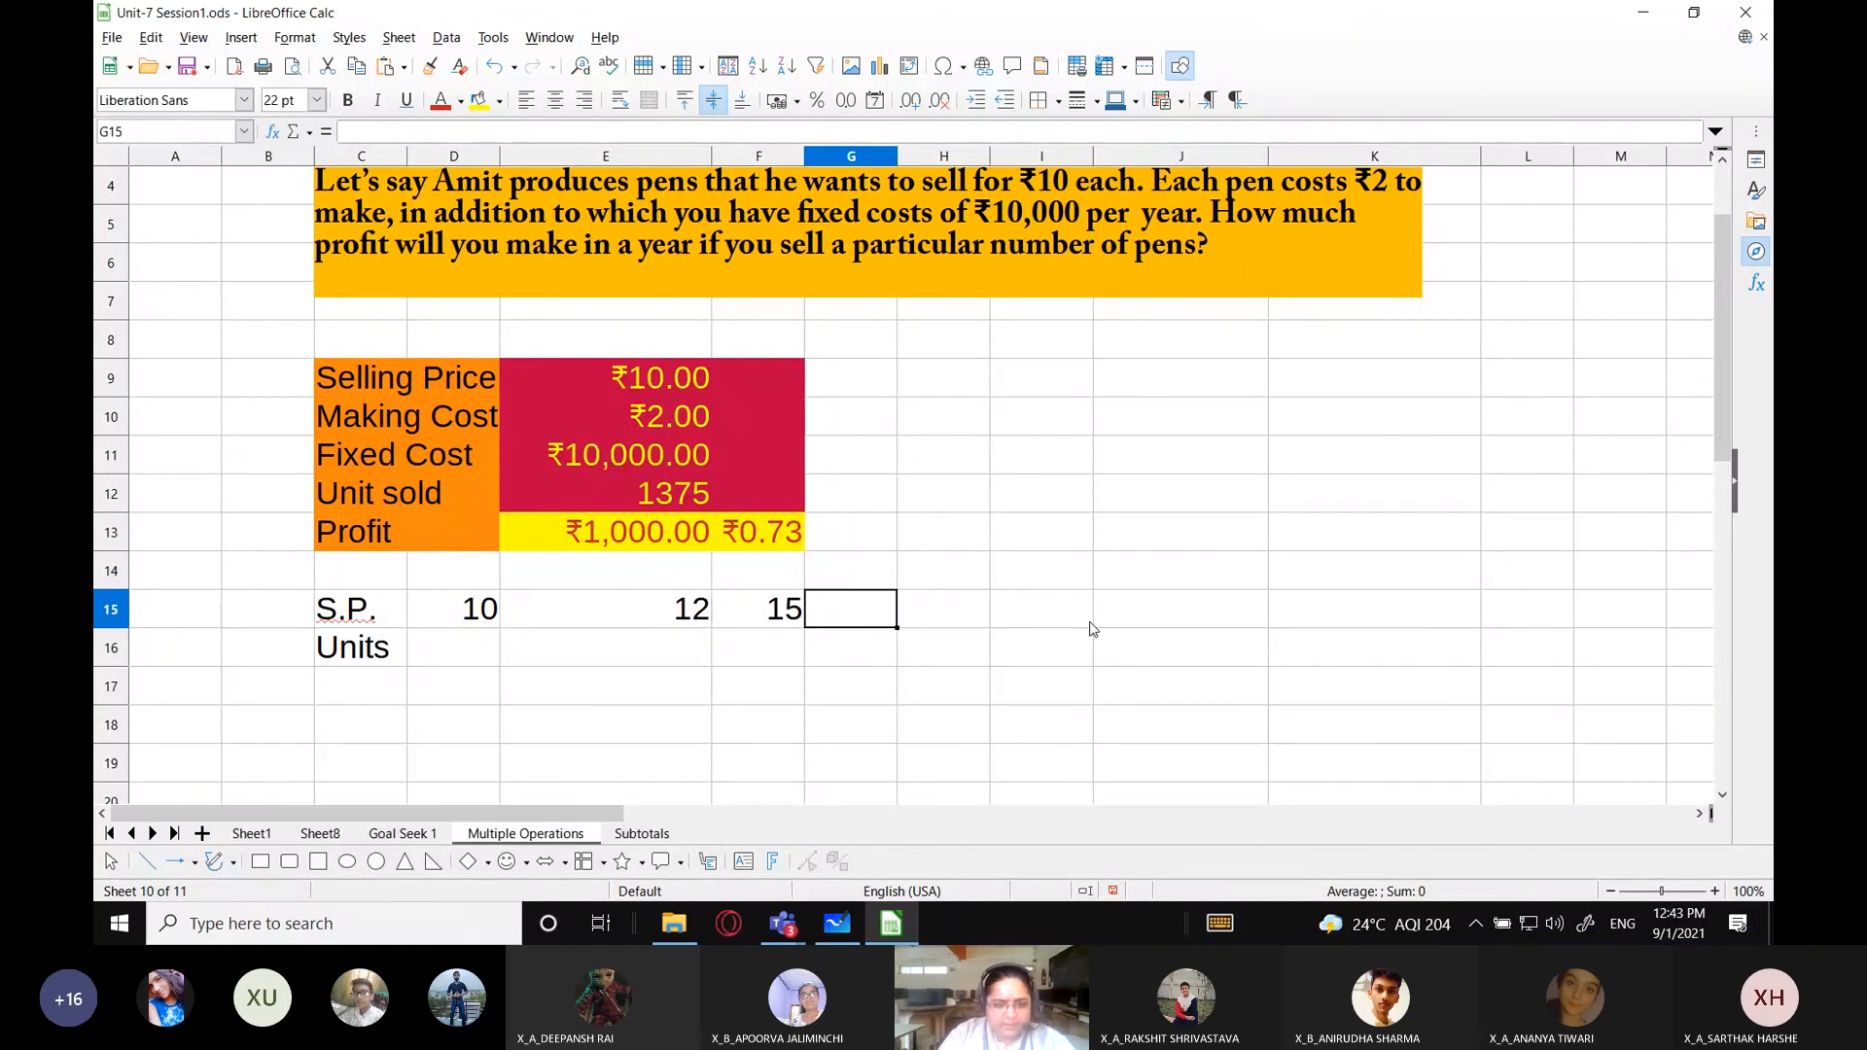
text(18)
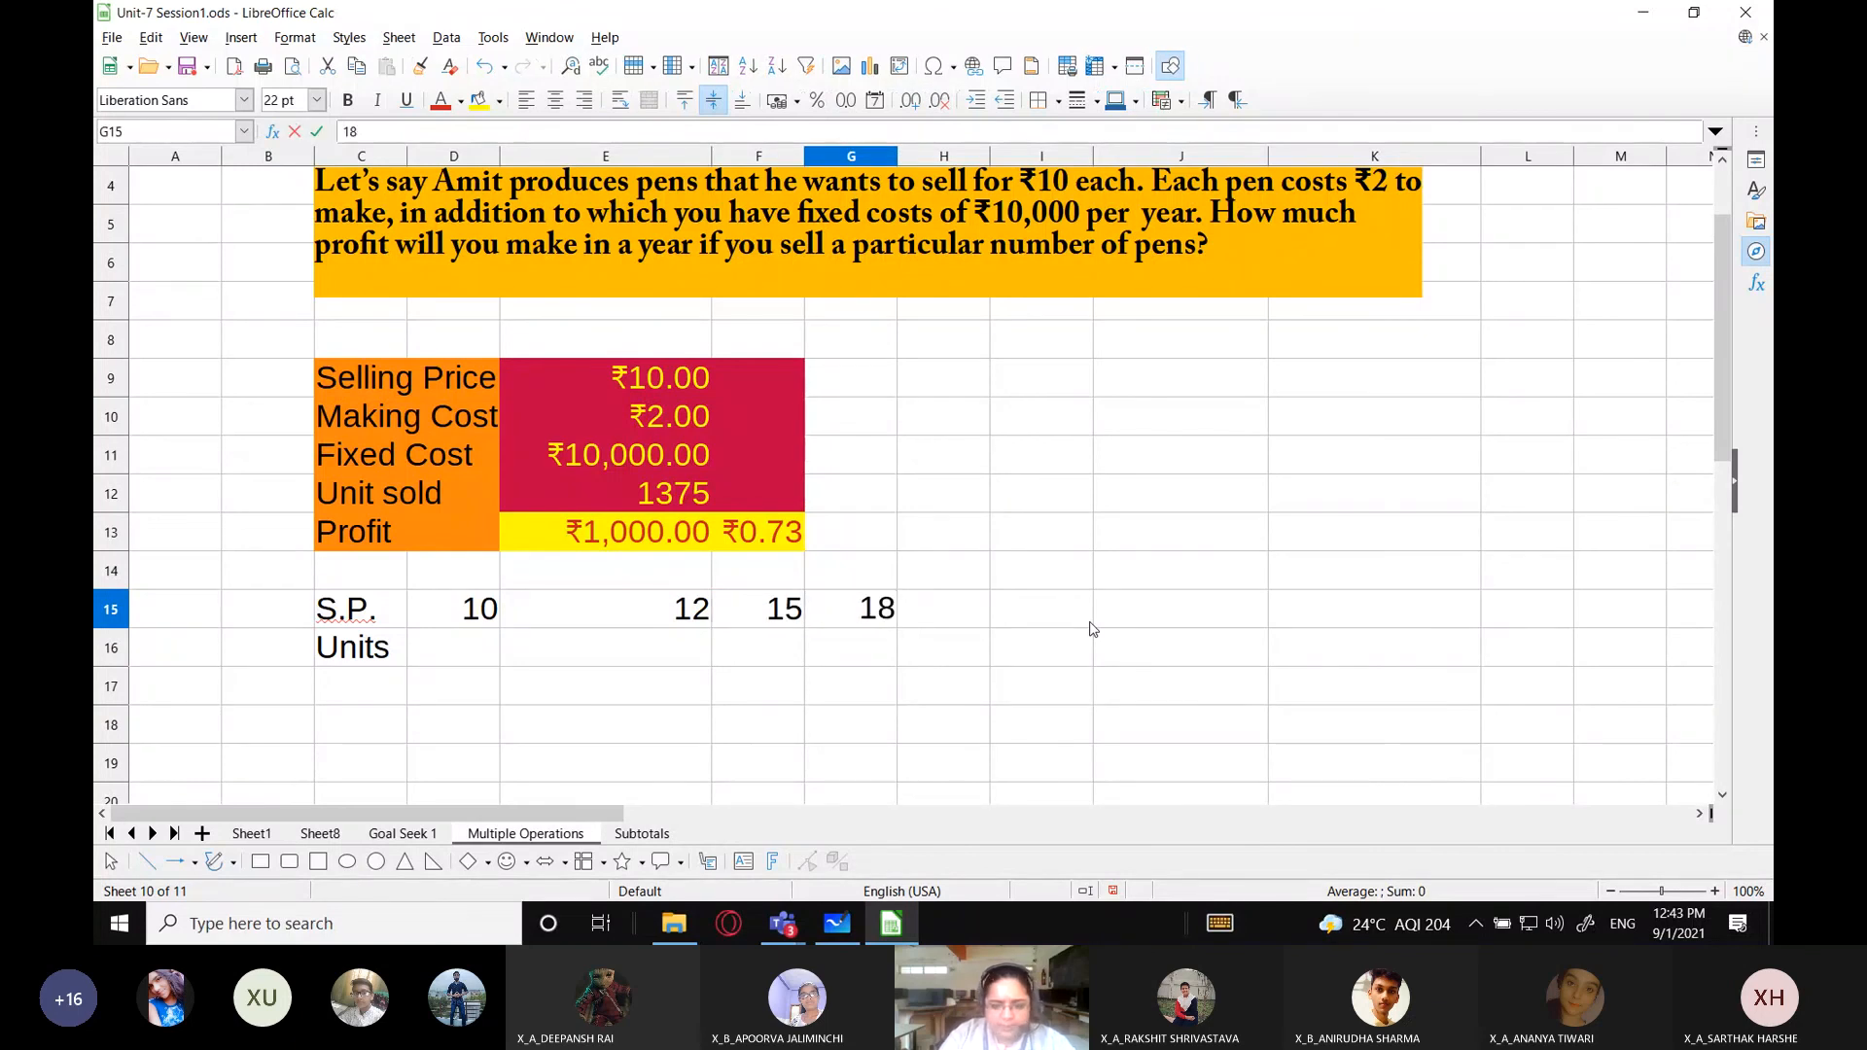
key(Tab)
text(20)
key(Tab)
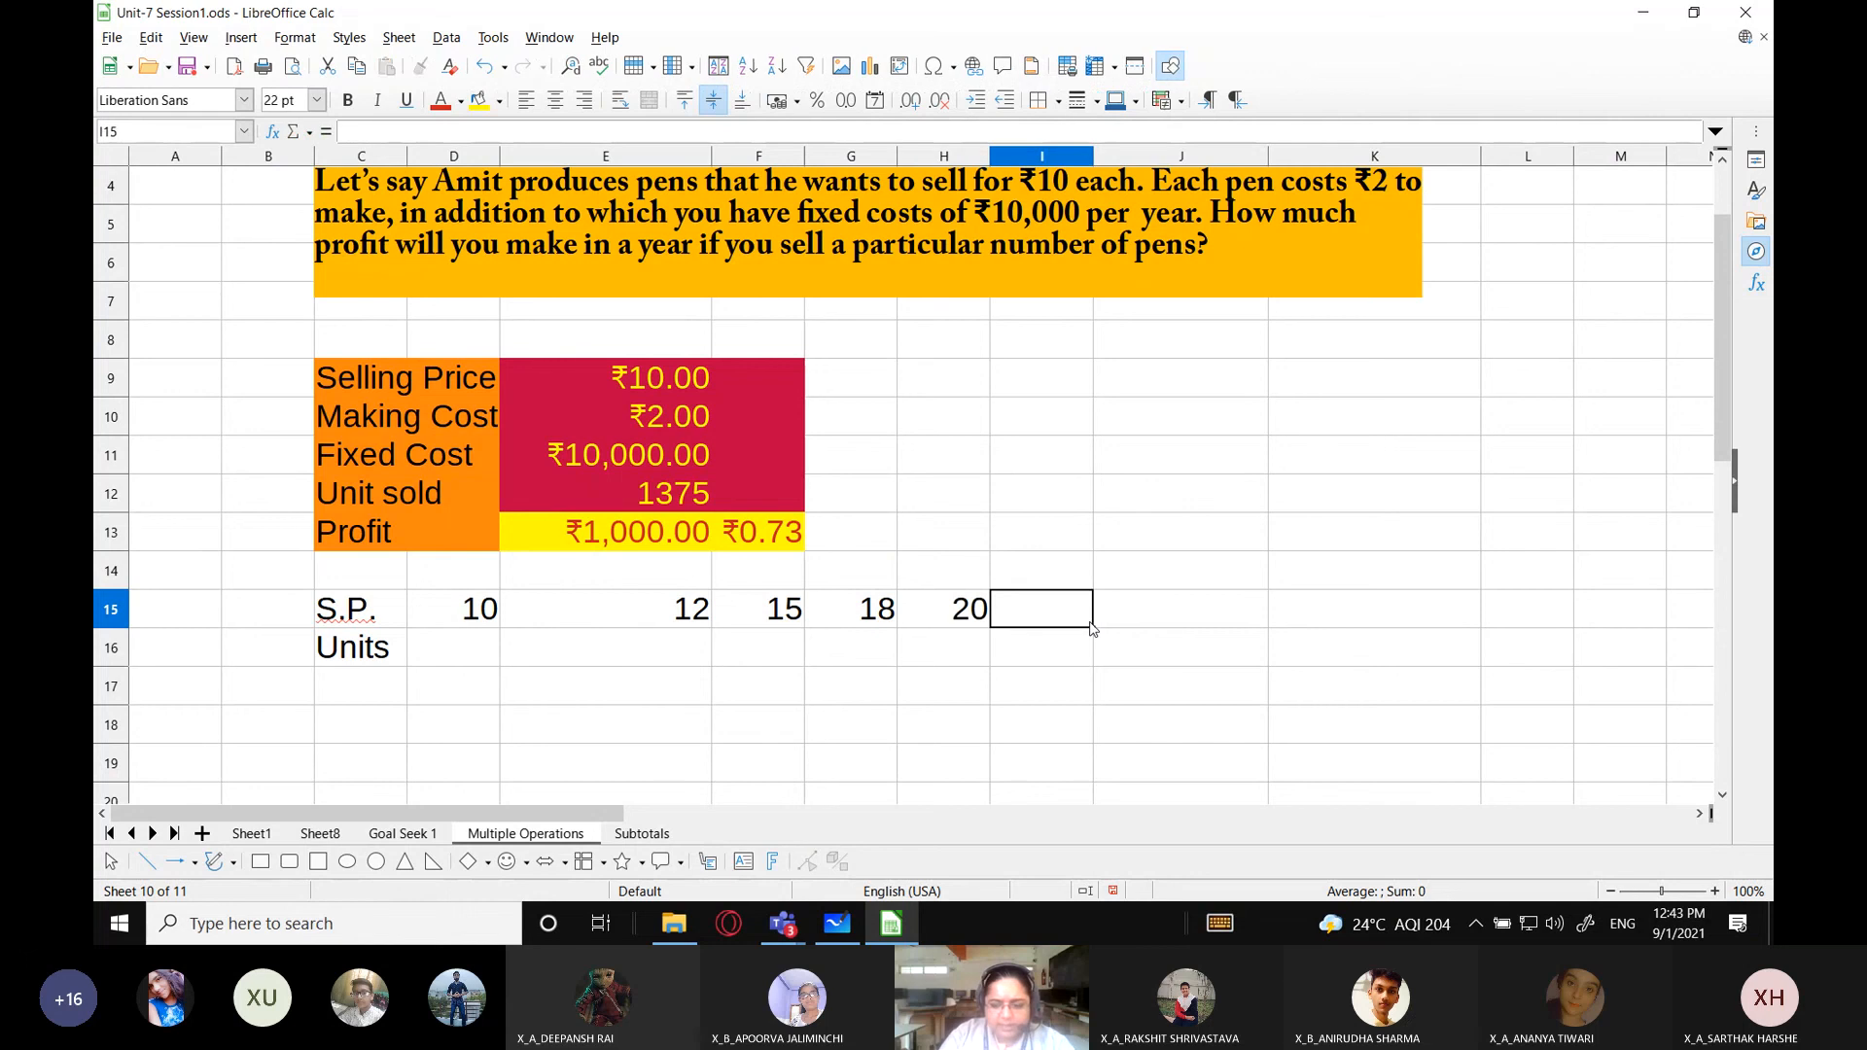
text(22)
key(Return)
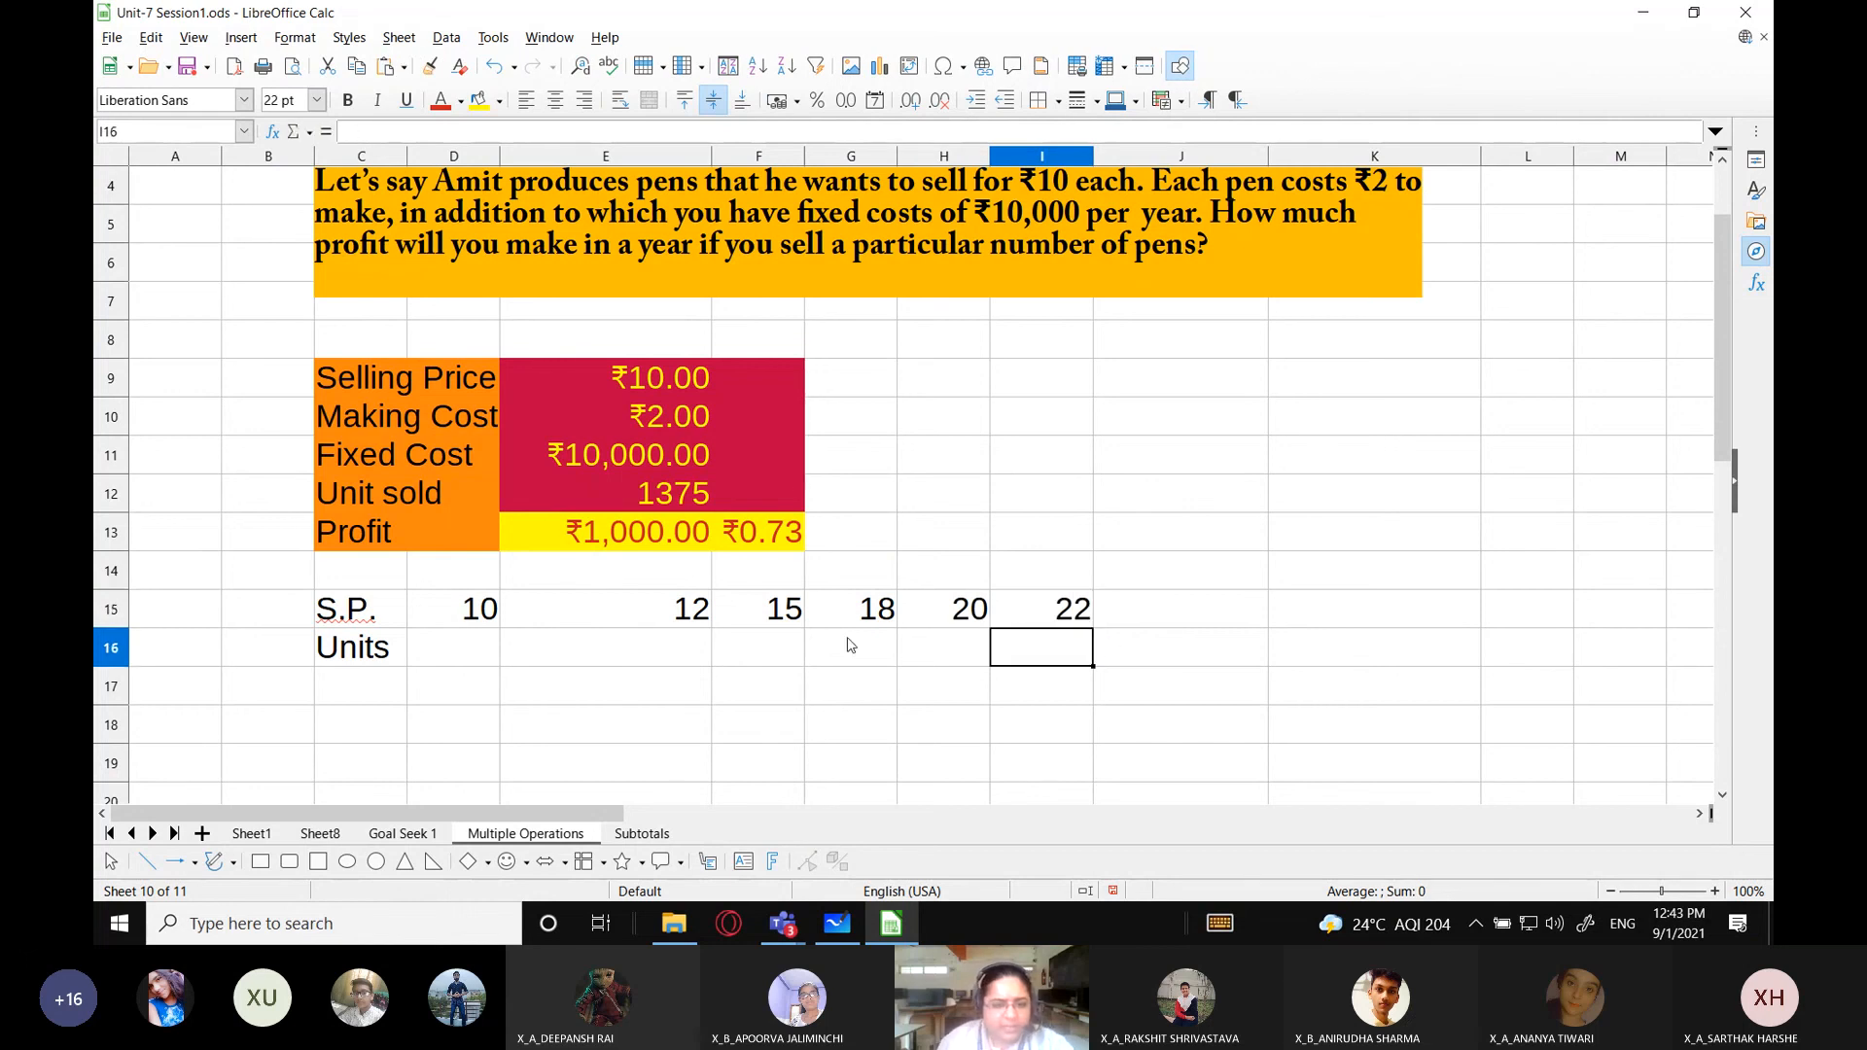
Clear the Units label from C16 and the S.P. label from C15.
scroll(1005, 542, down, 1)
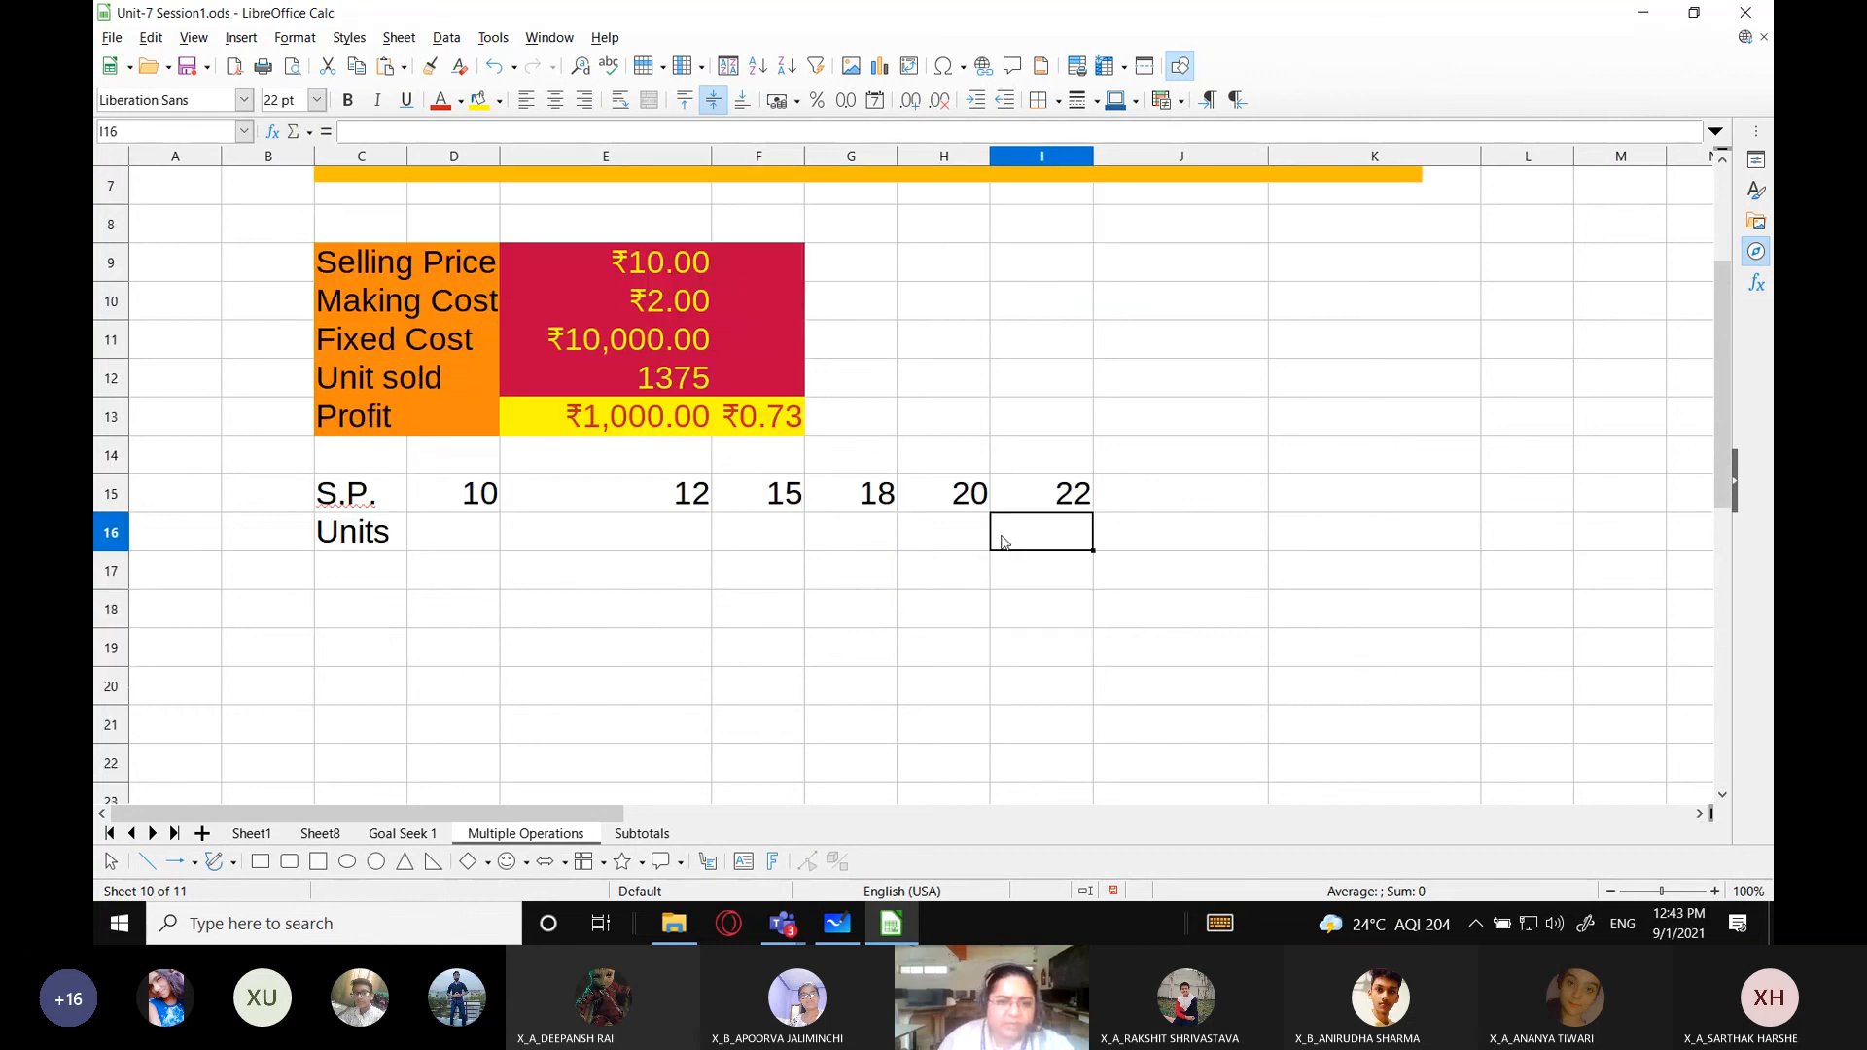
click(362, 539)
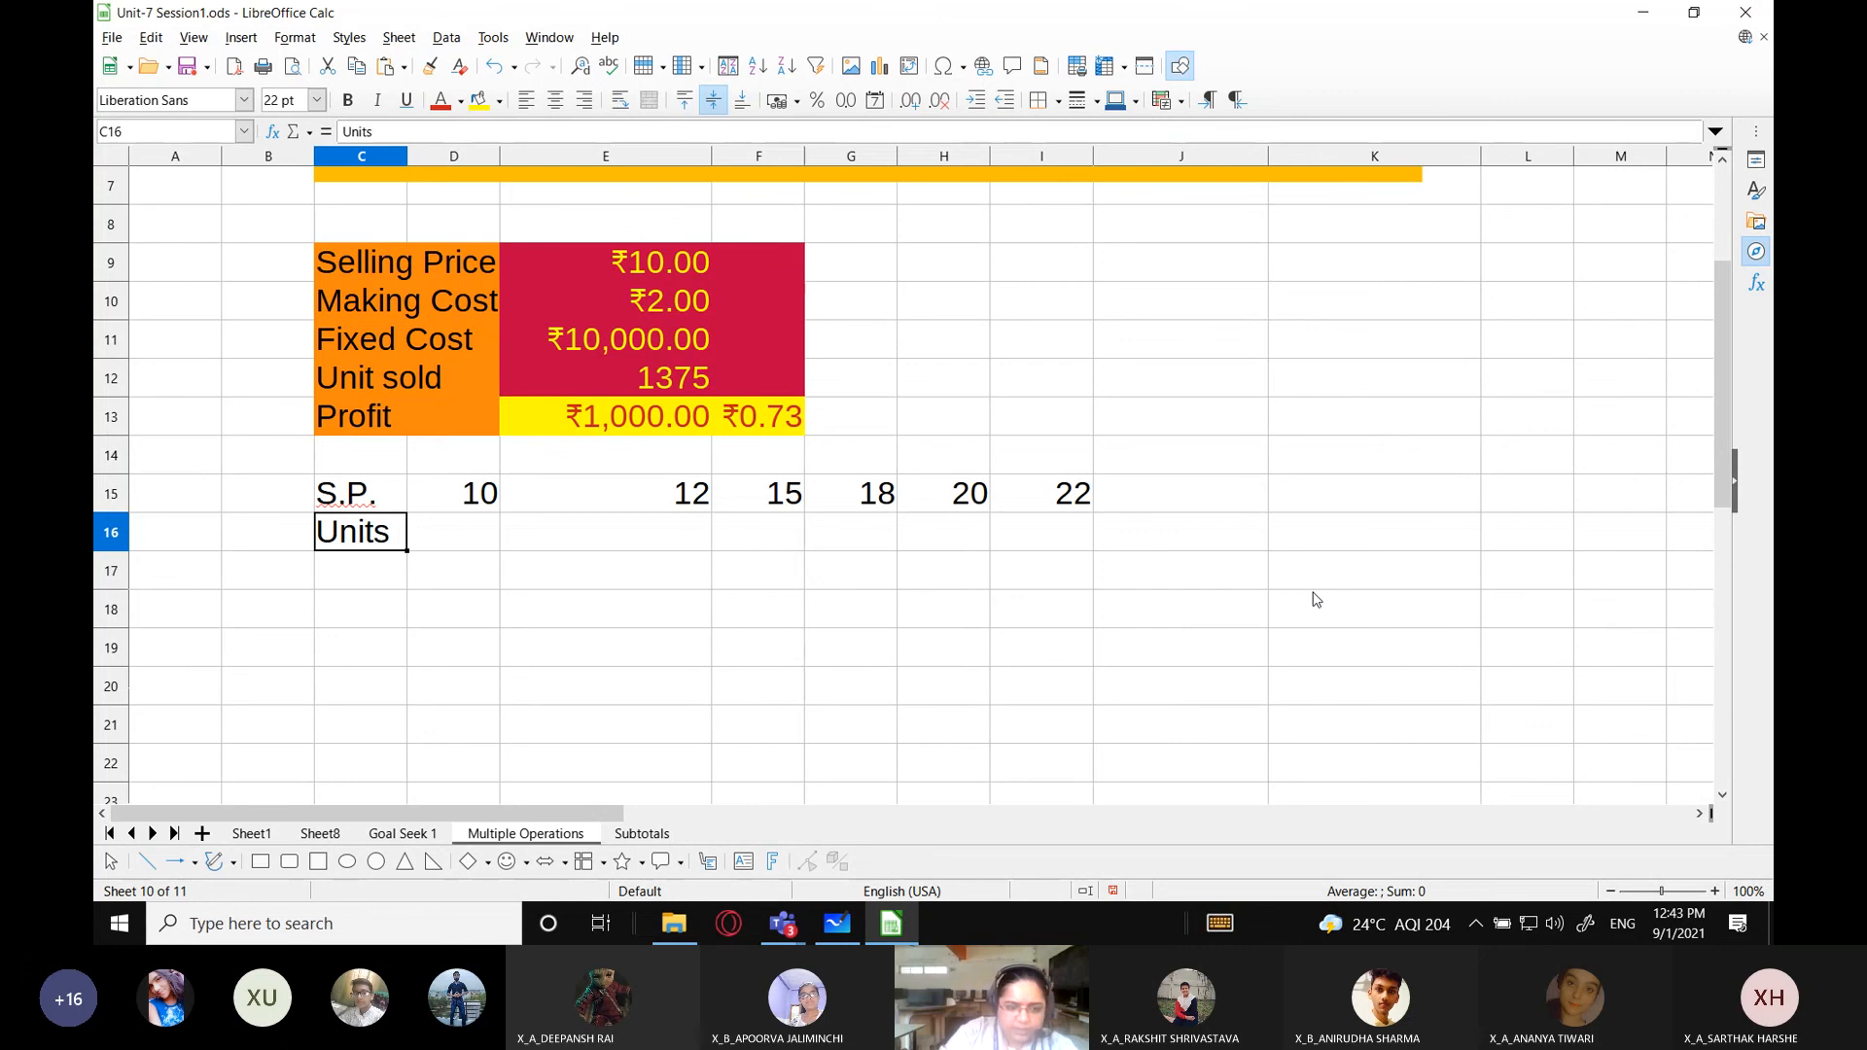
key(Delete)
key(Up)
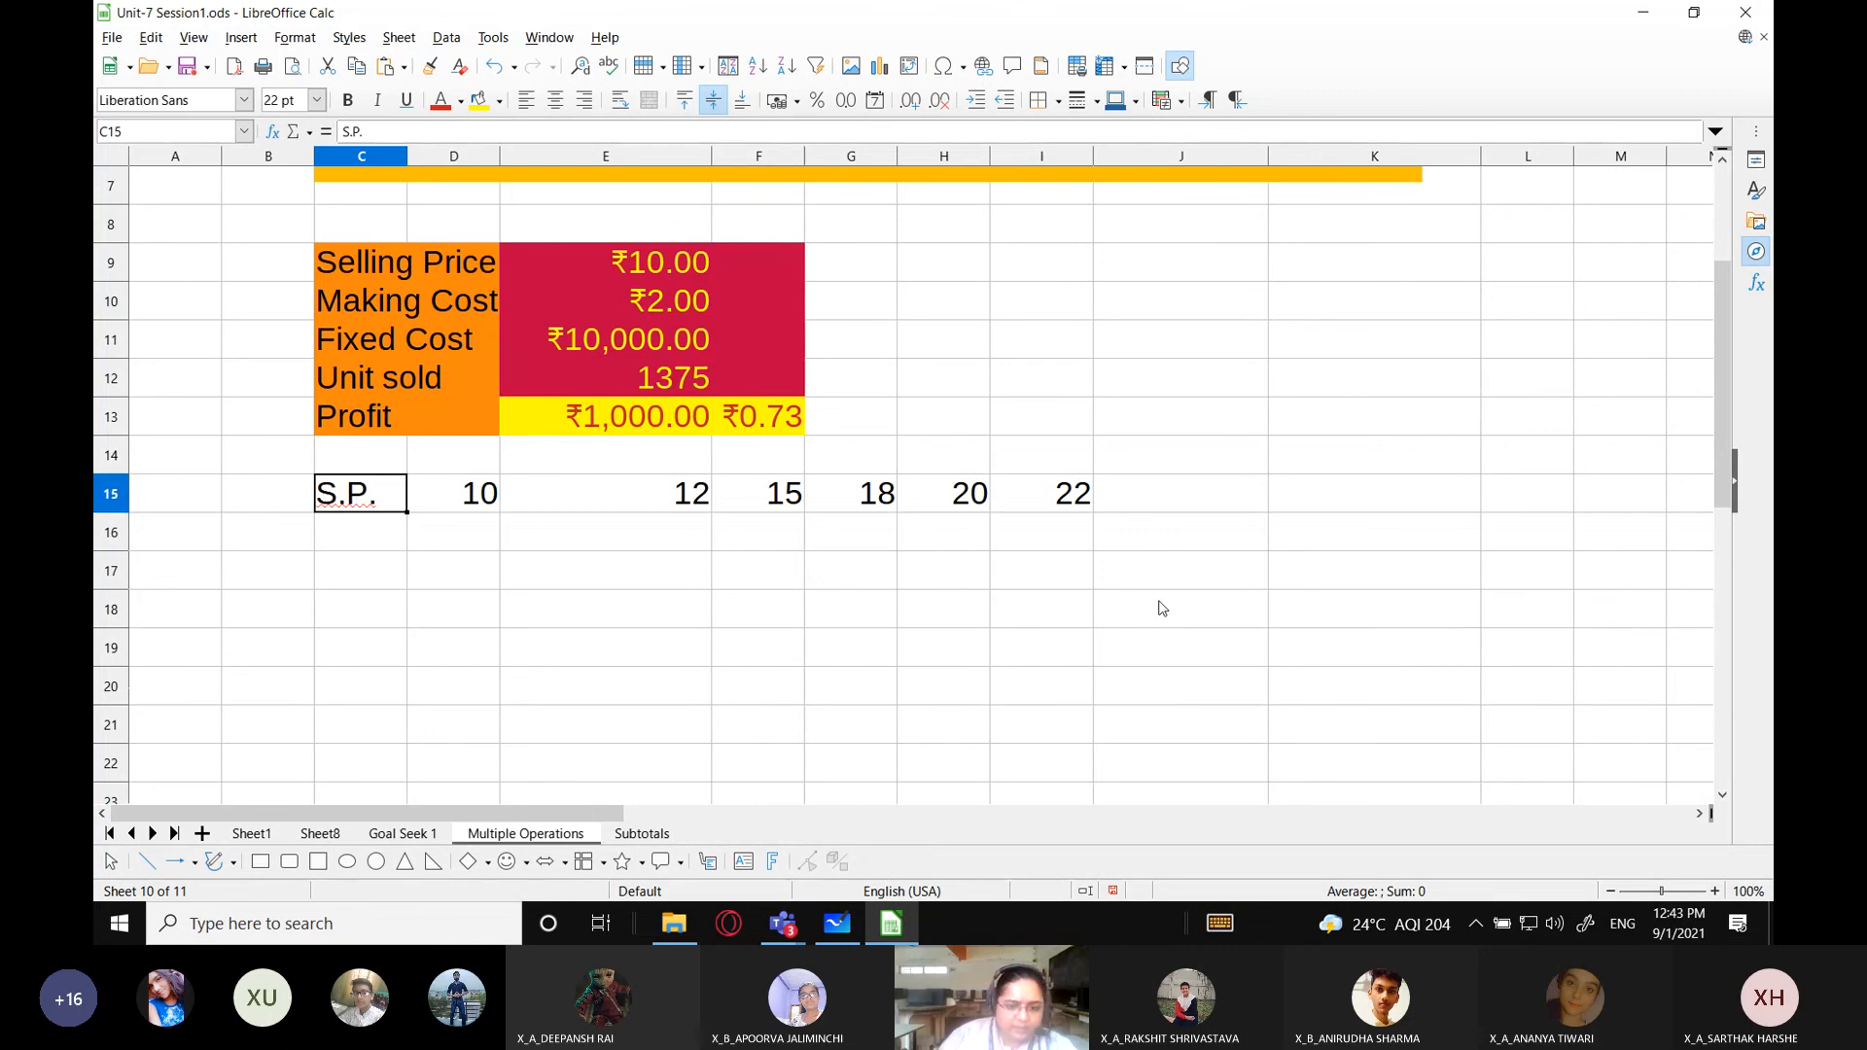
key(Delete)
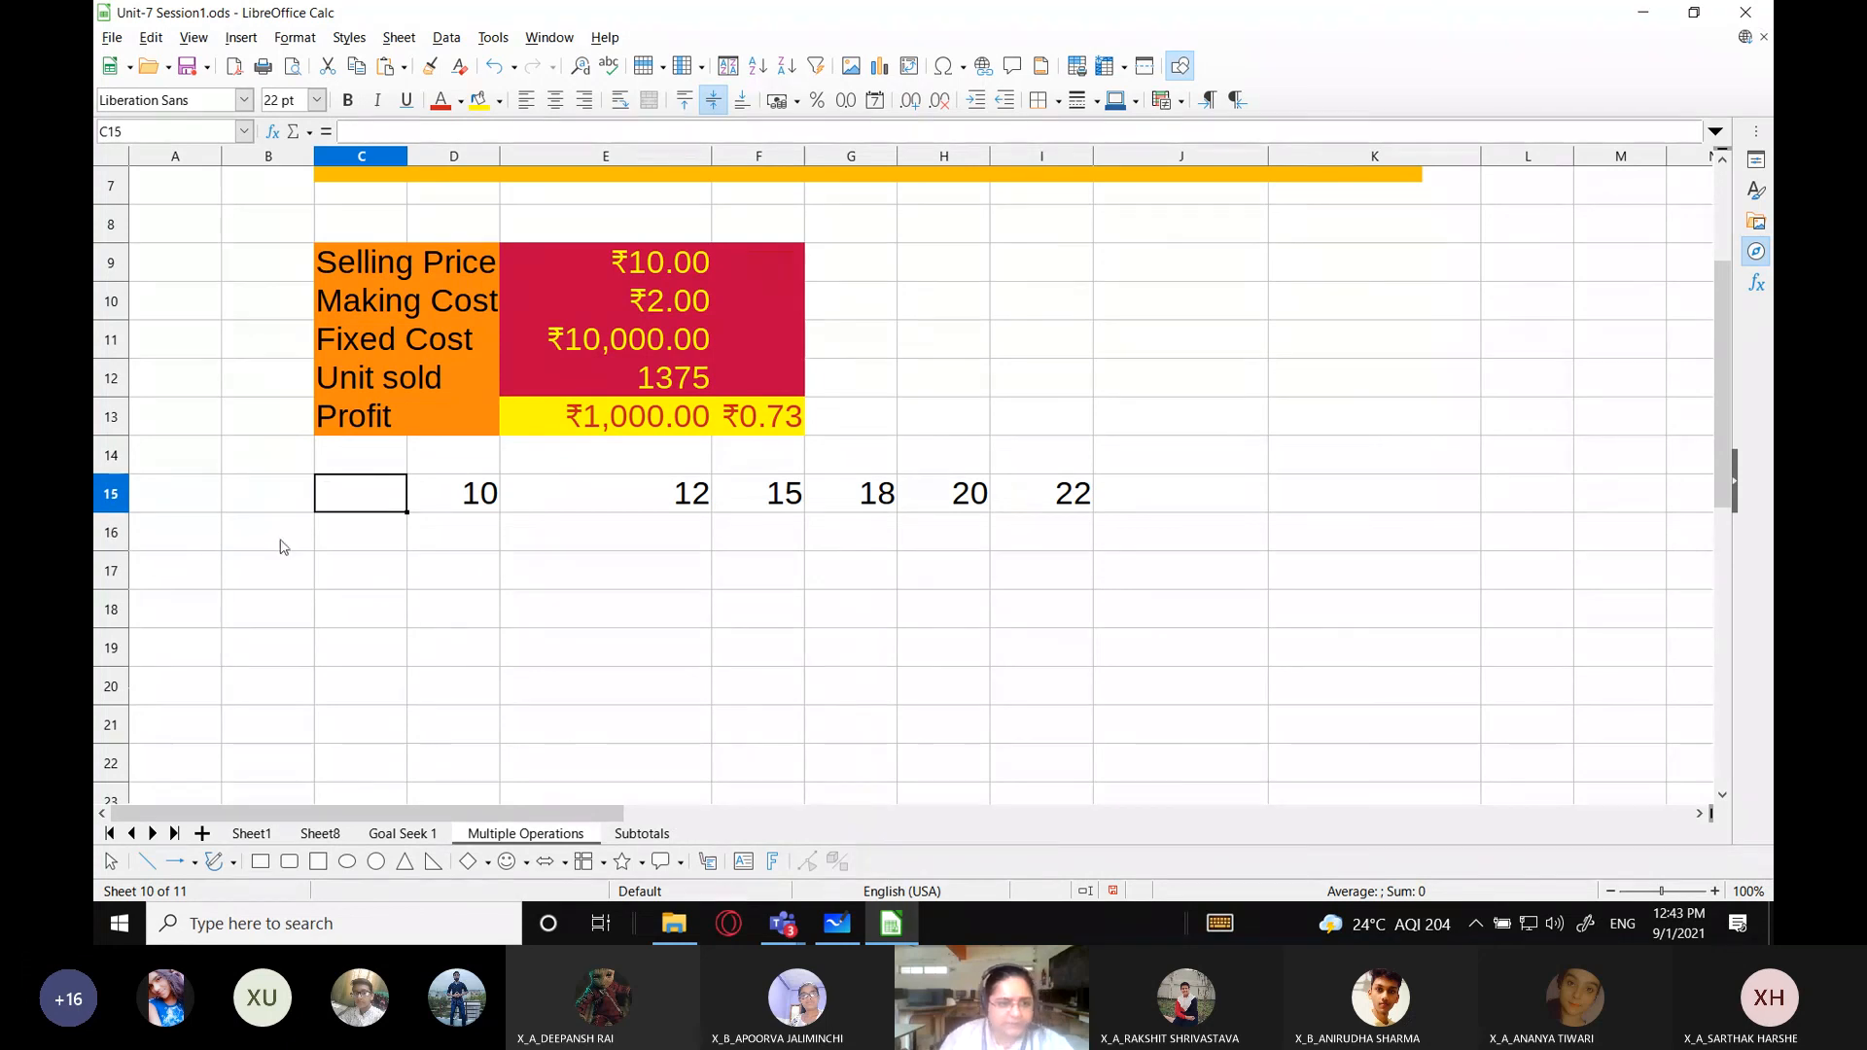
Enter the unit quantities 500 in C16 and 1000 in C17 and fill the series down to 5500 in C26.
click(348, 547)
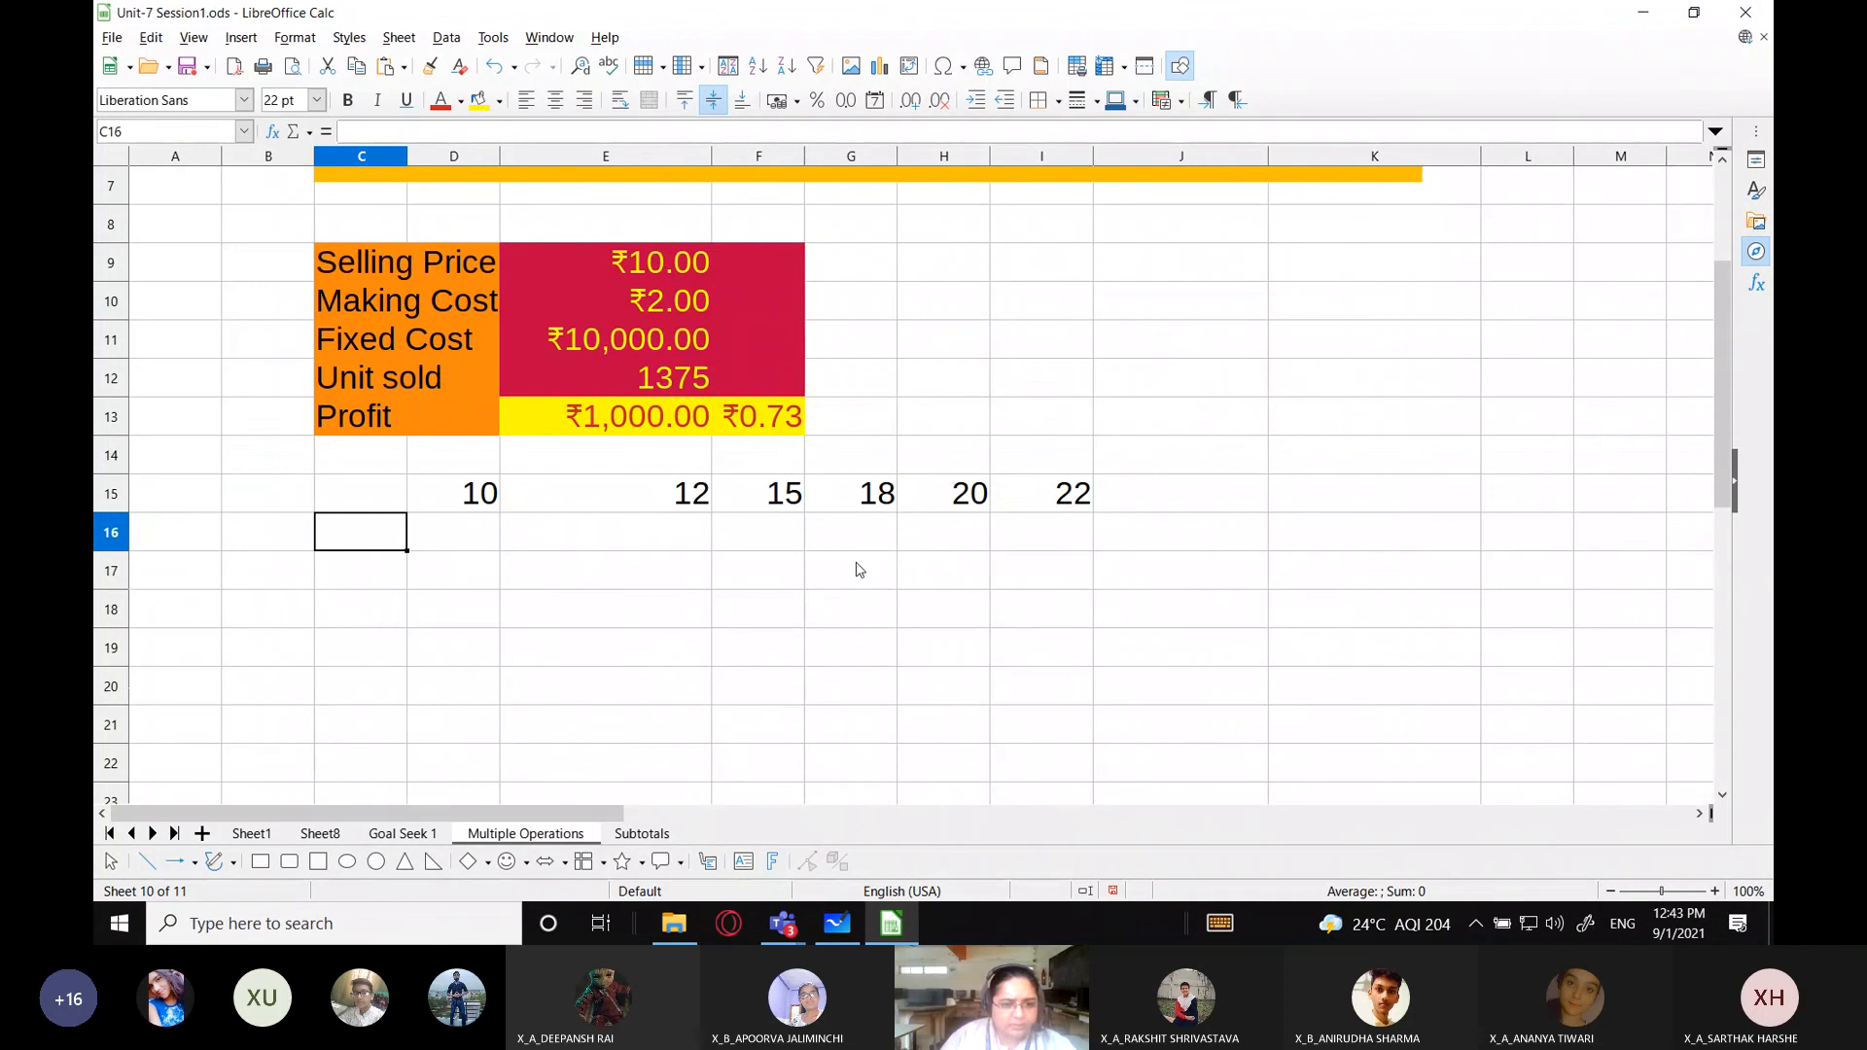
text(500)
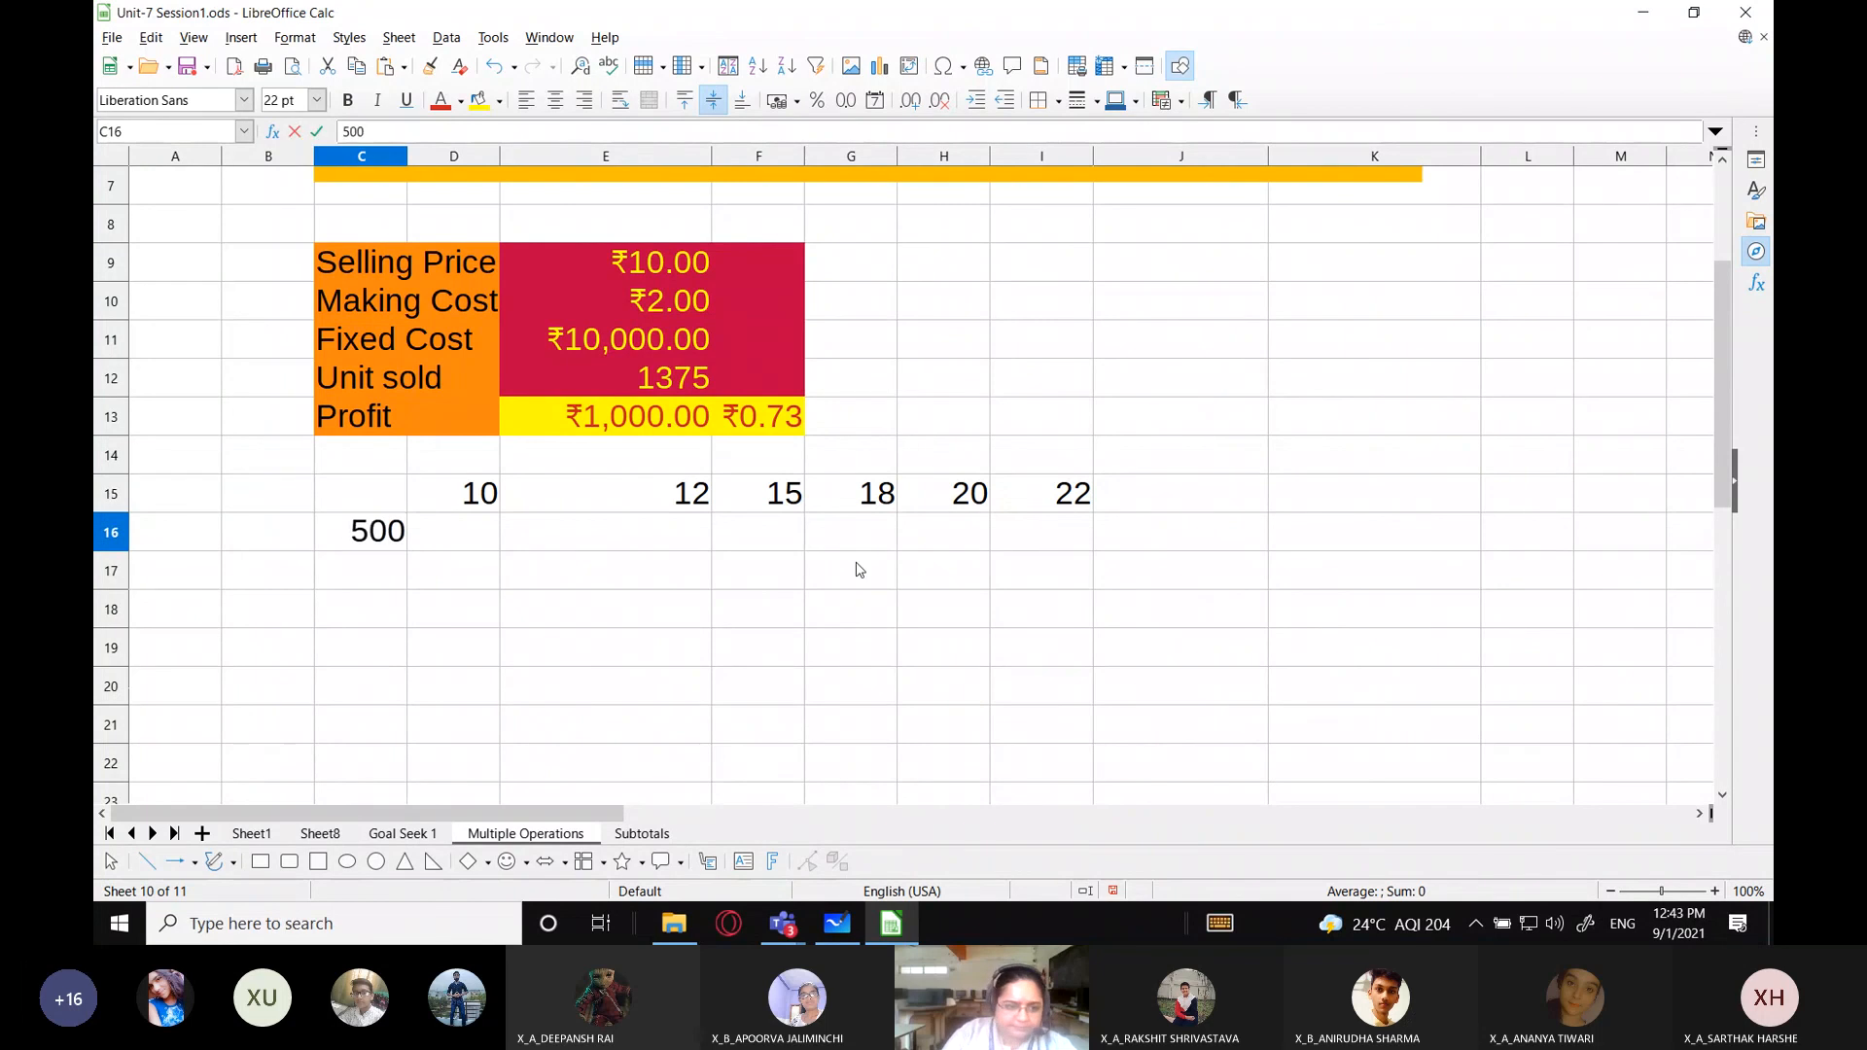
key(Return)
text(100)
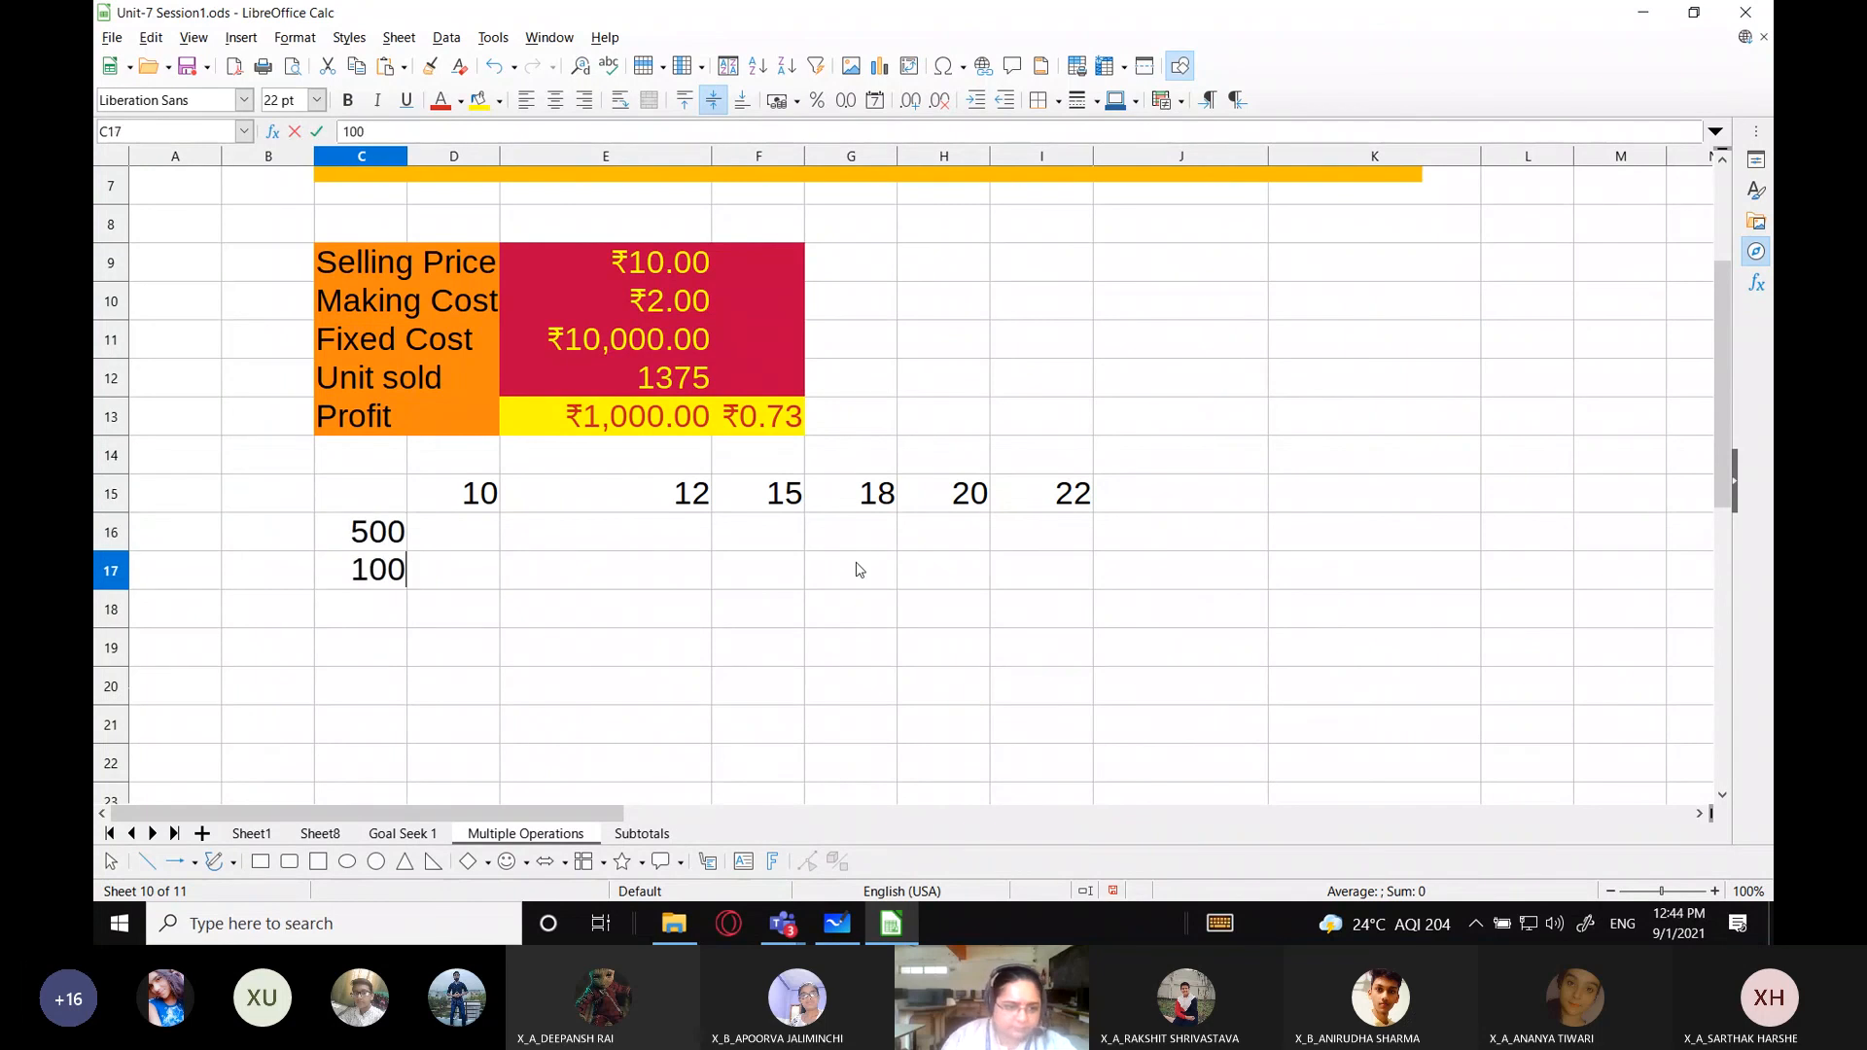
text(0)
key(Return)
drag(365, 540, 405, 780)
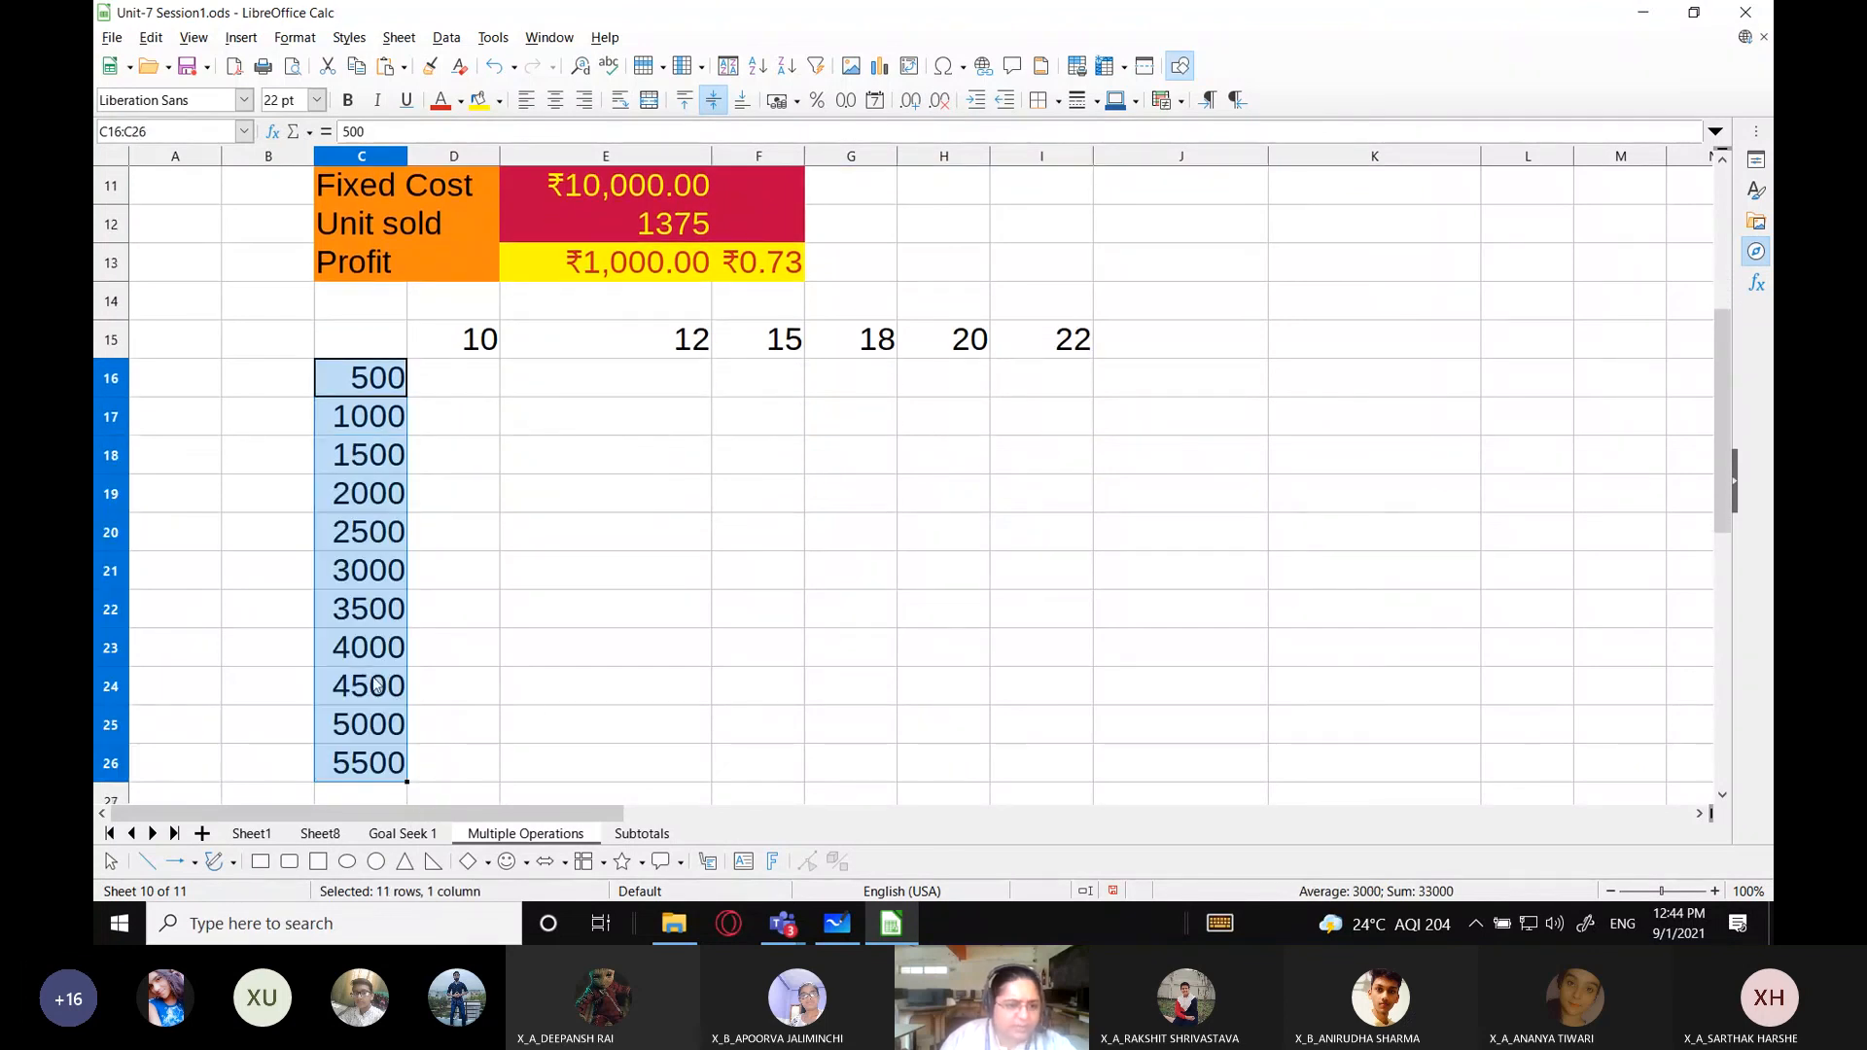
Extend the unit quantity series in column C down to C35 and fit the column width to its values.
scroll(604, 646, up, 1)
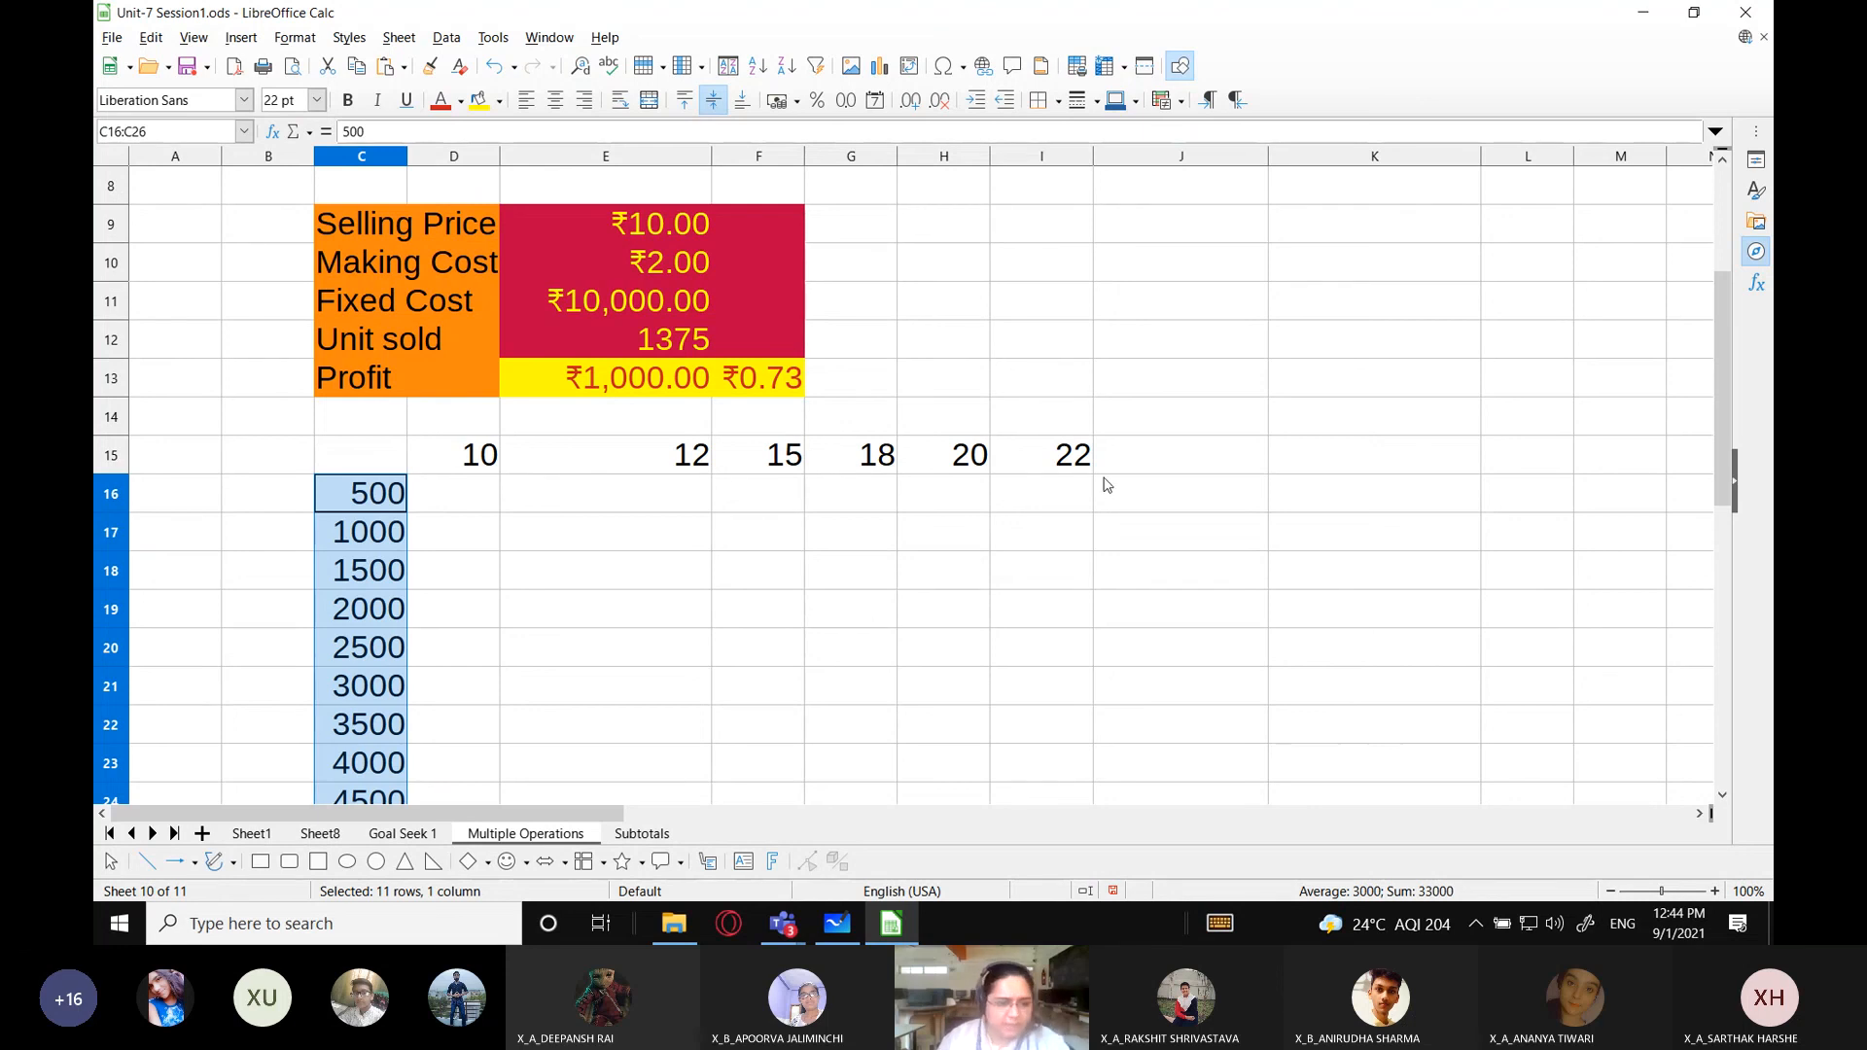
scroll(917, 561, down, 1)
scroll(917, 561, down, 1)
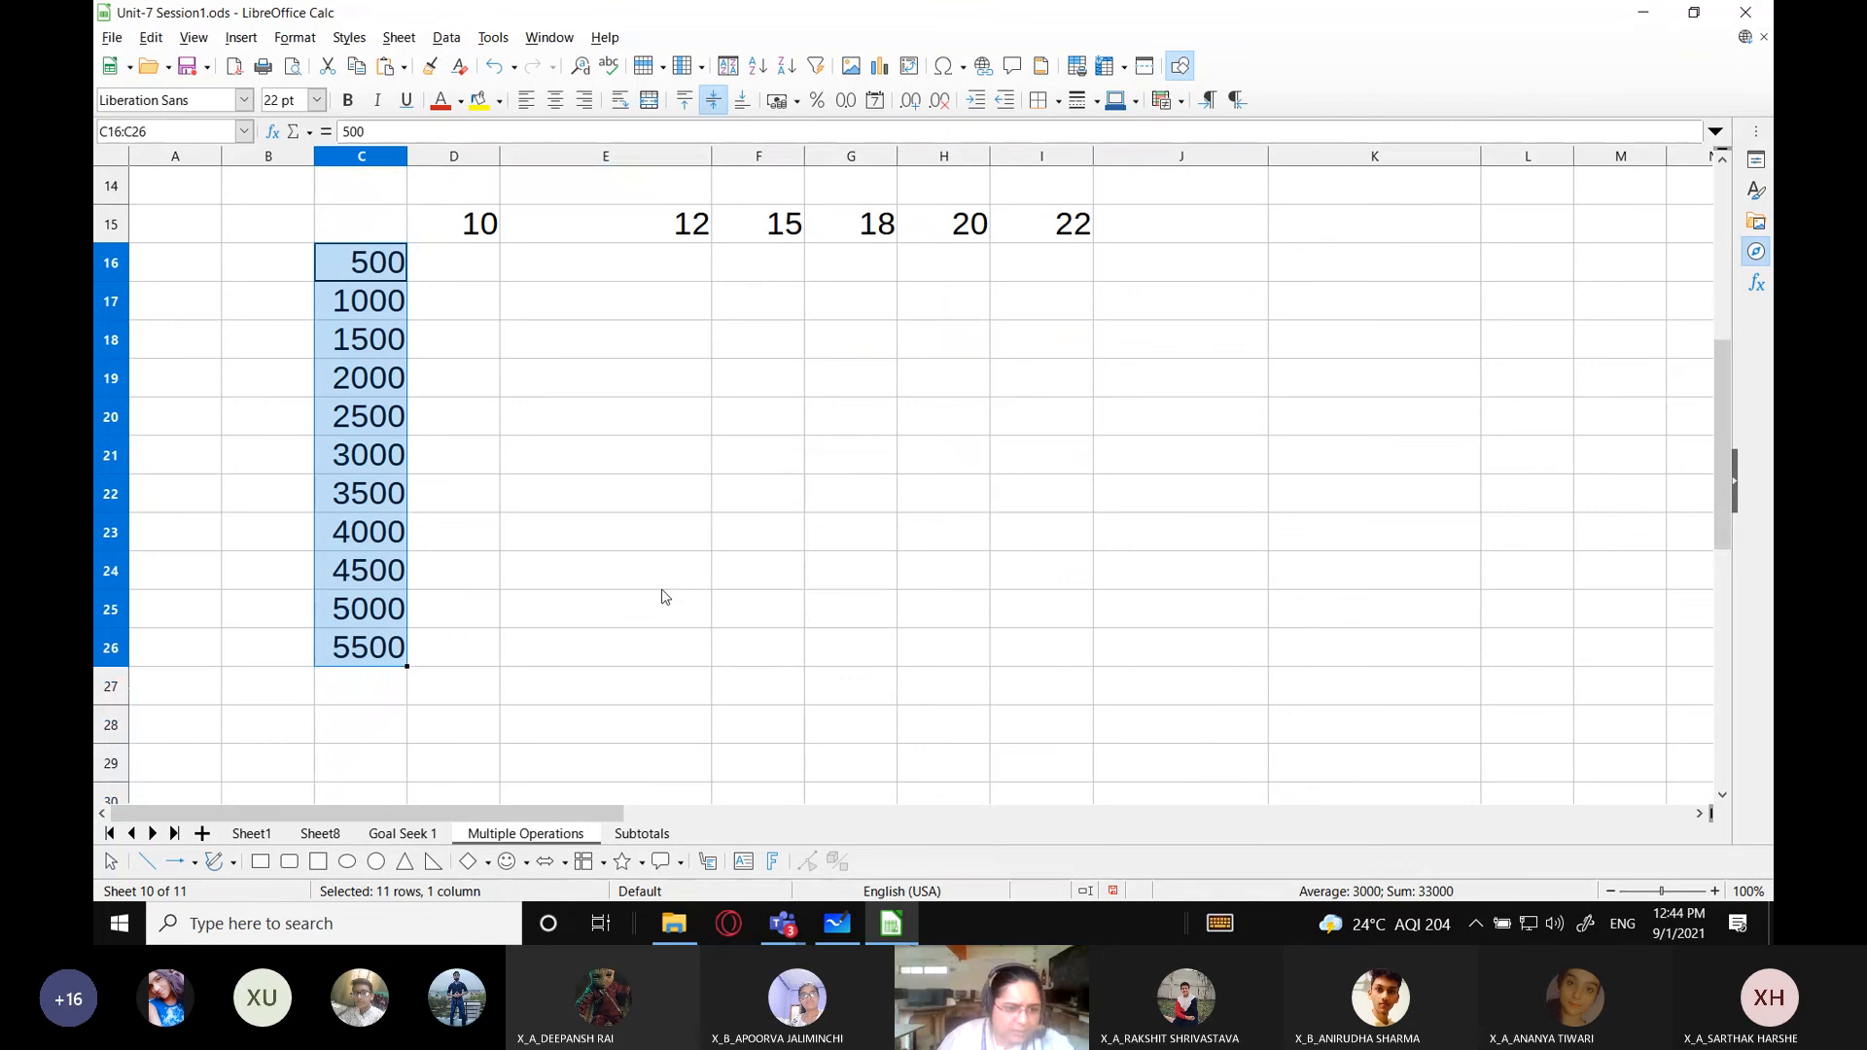
drag(407, 666, 389, 761)
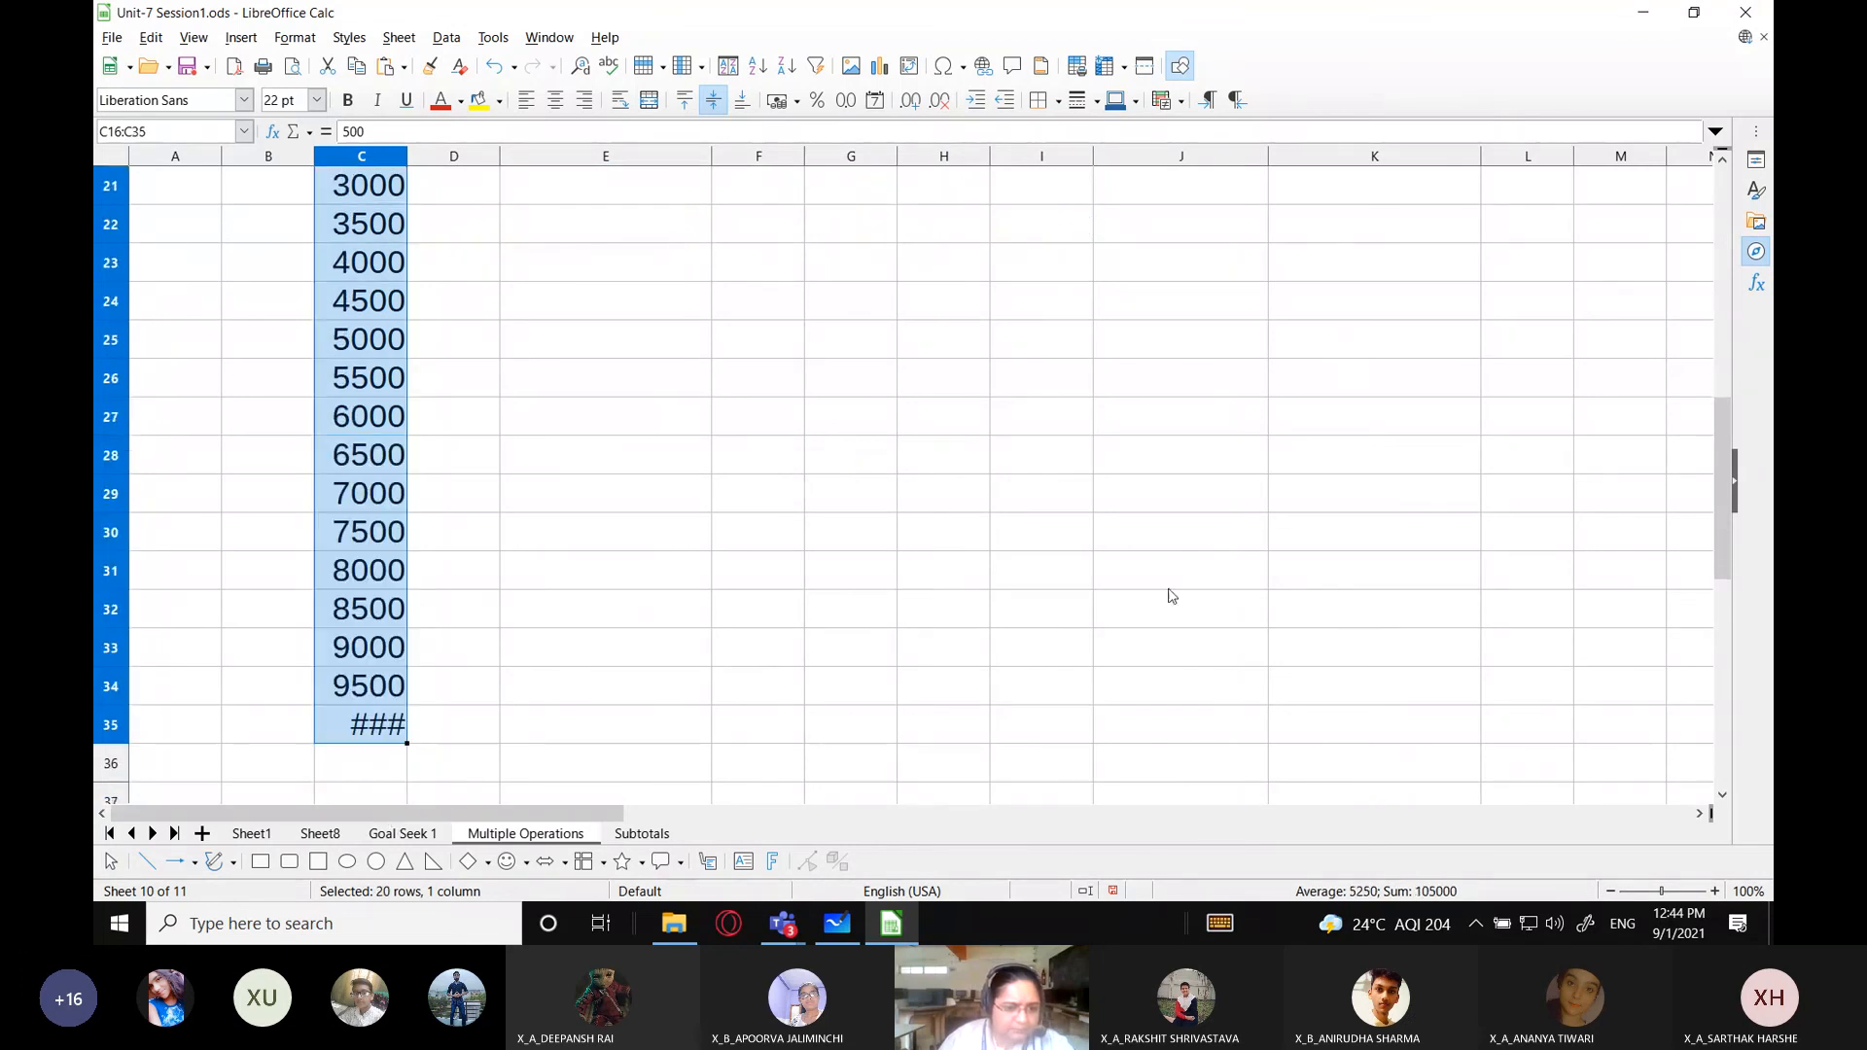
double_click(407, 151)
scroll(854, 533, up, 5)
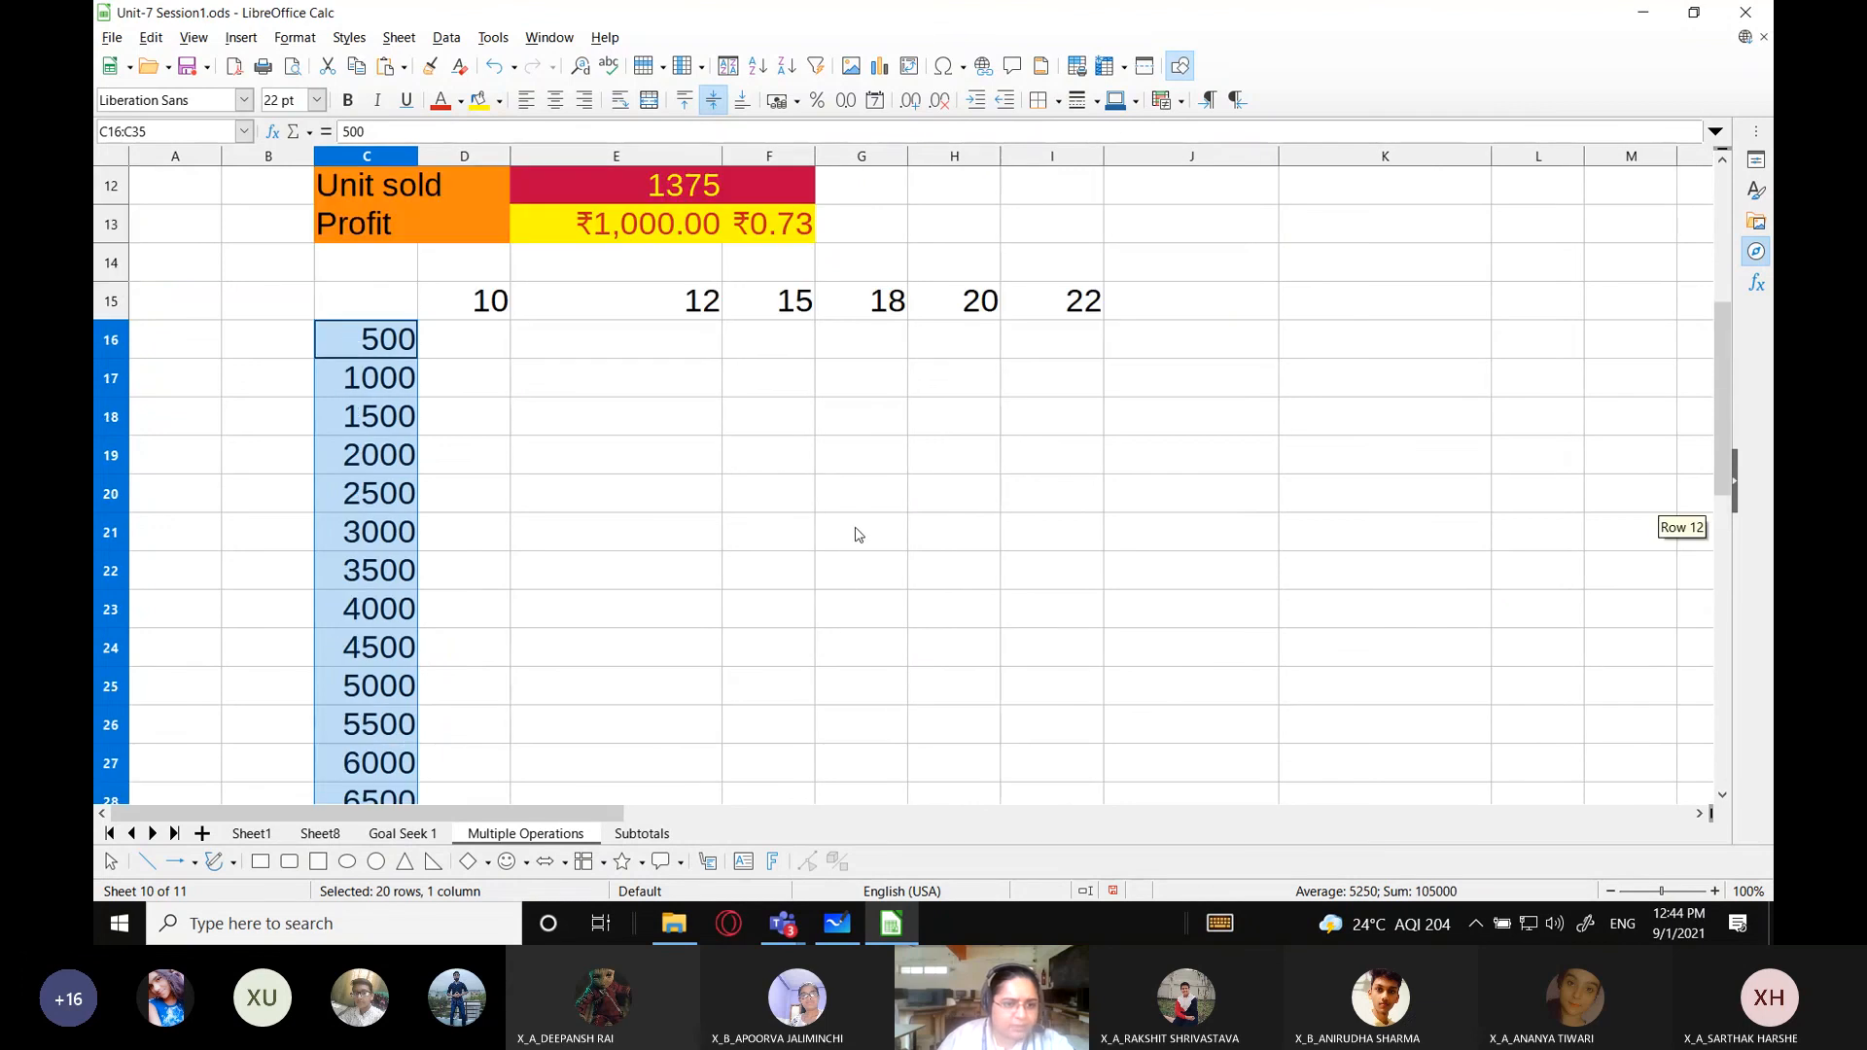
Label the selling price row SP in J15 and the quantity column Units in B16.
click(588, 500)
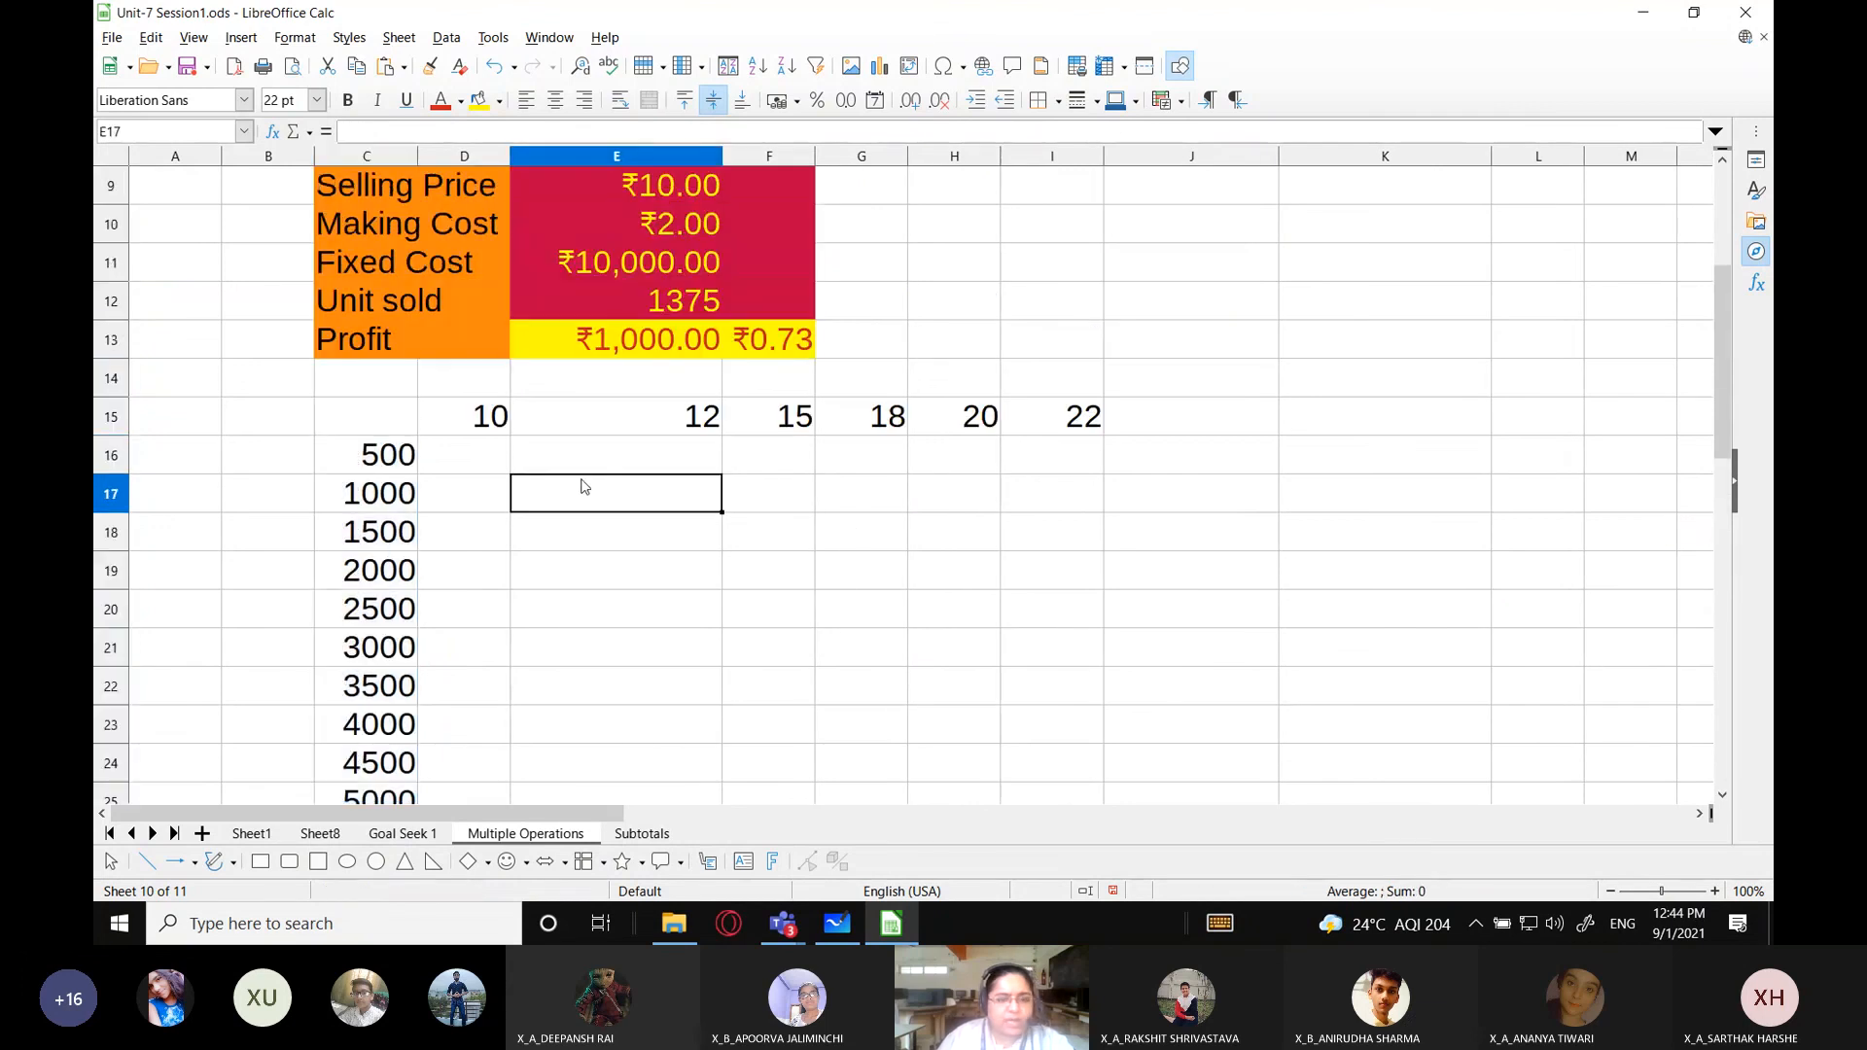
drag(486, 420, 1089, 420)
click(1212, 422)
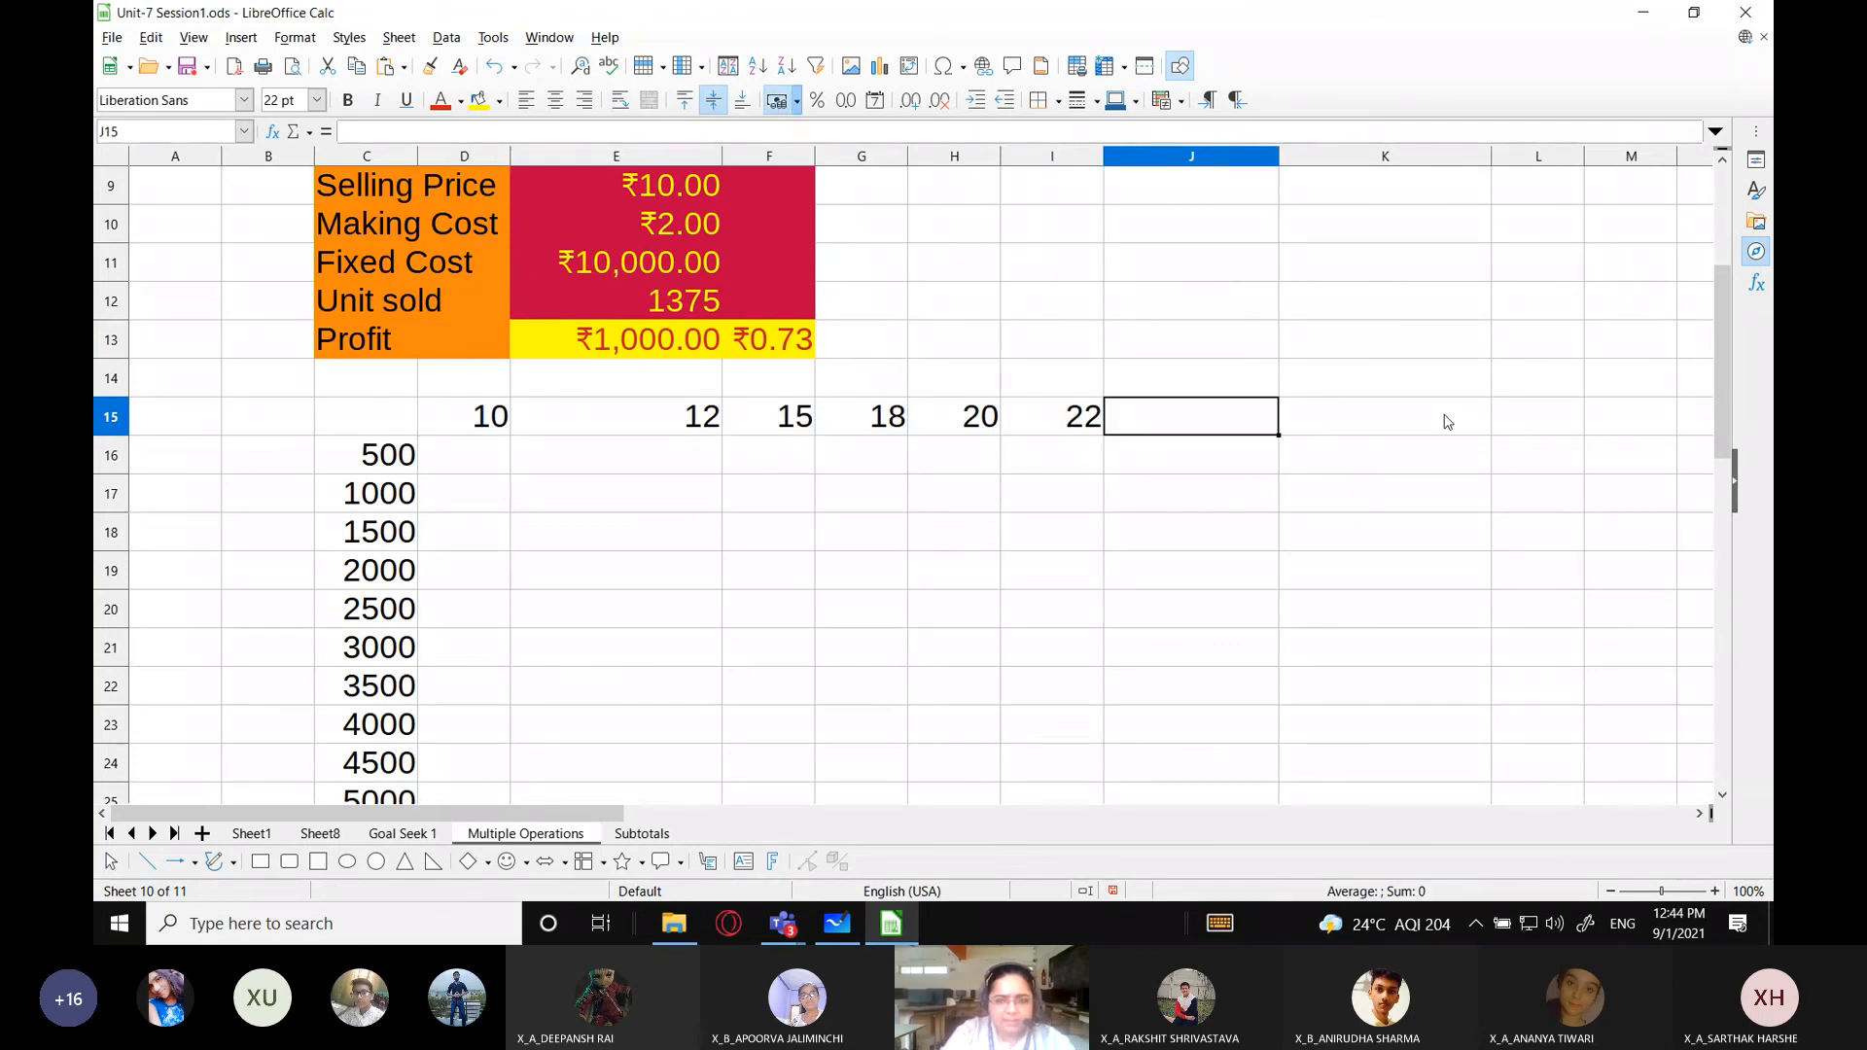
text(SP)
key(Return)
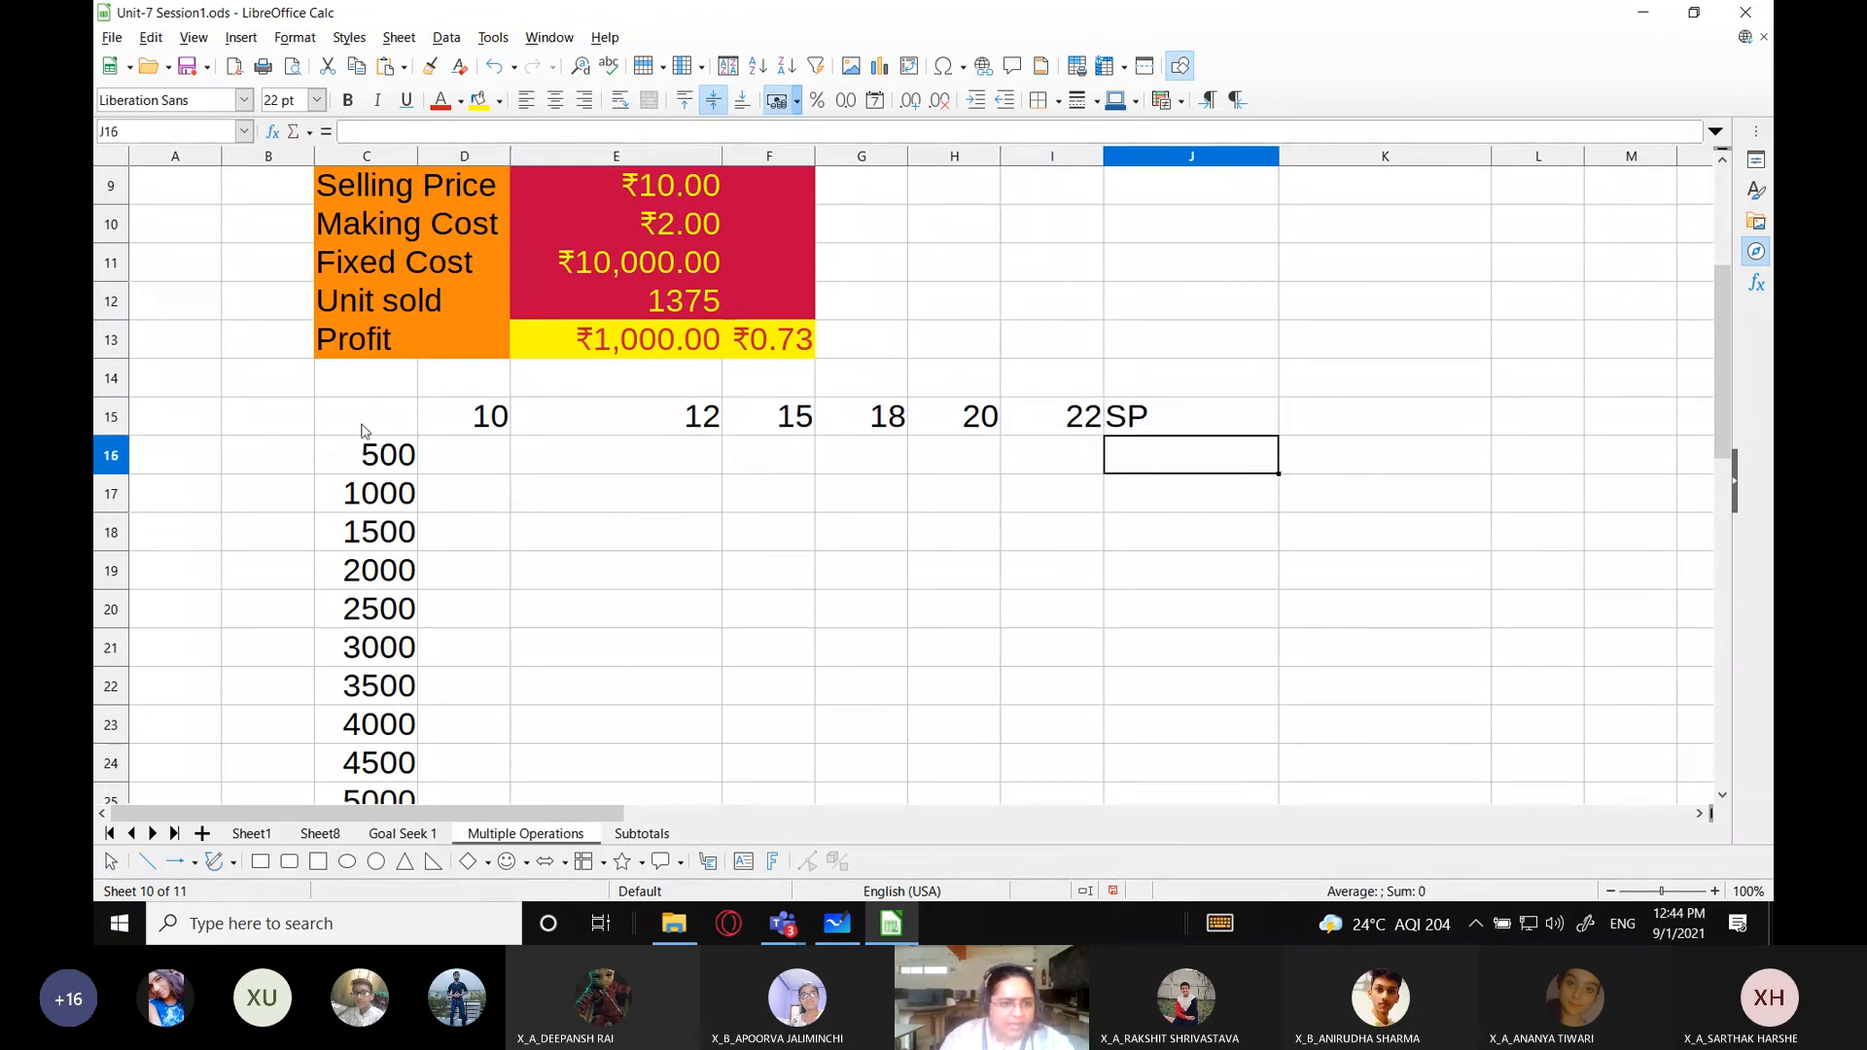
click(261, 463)
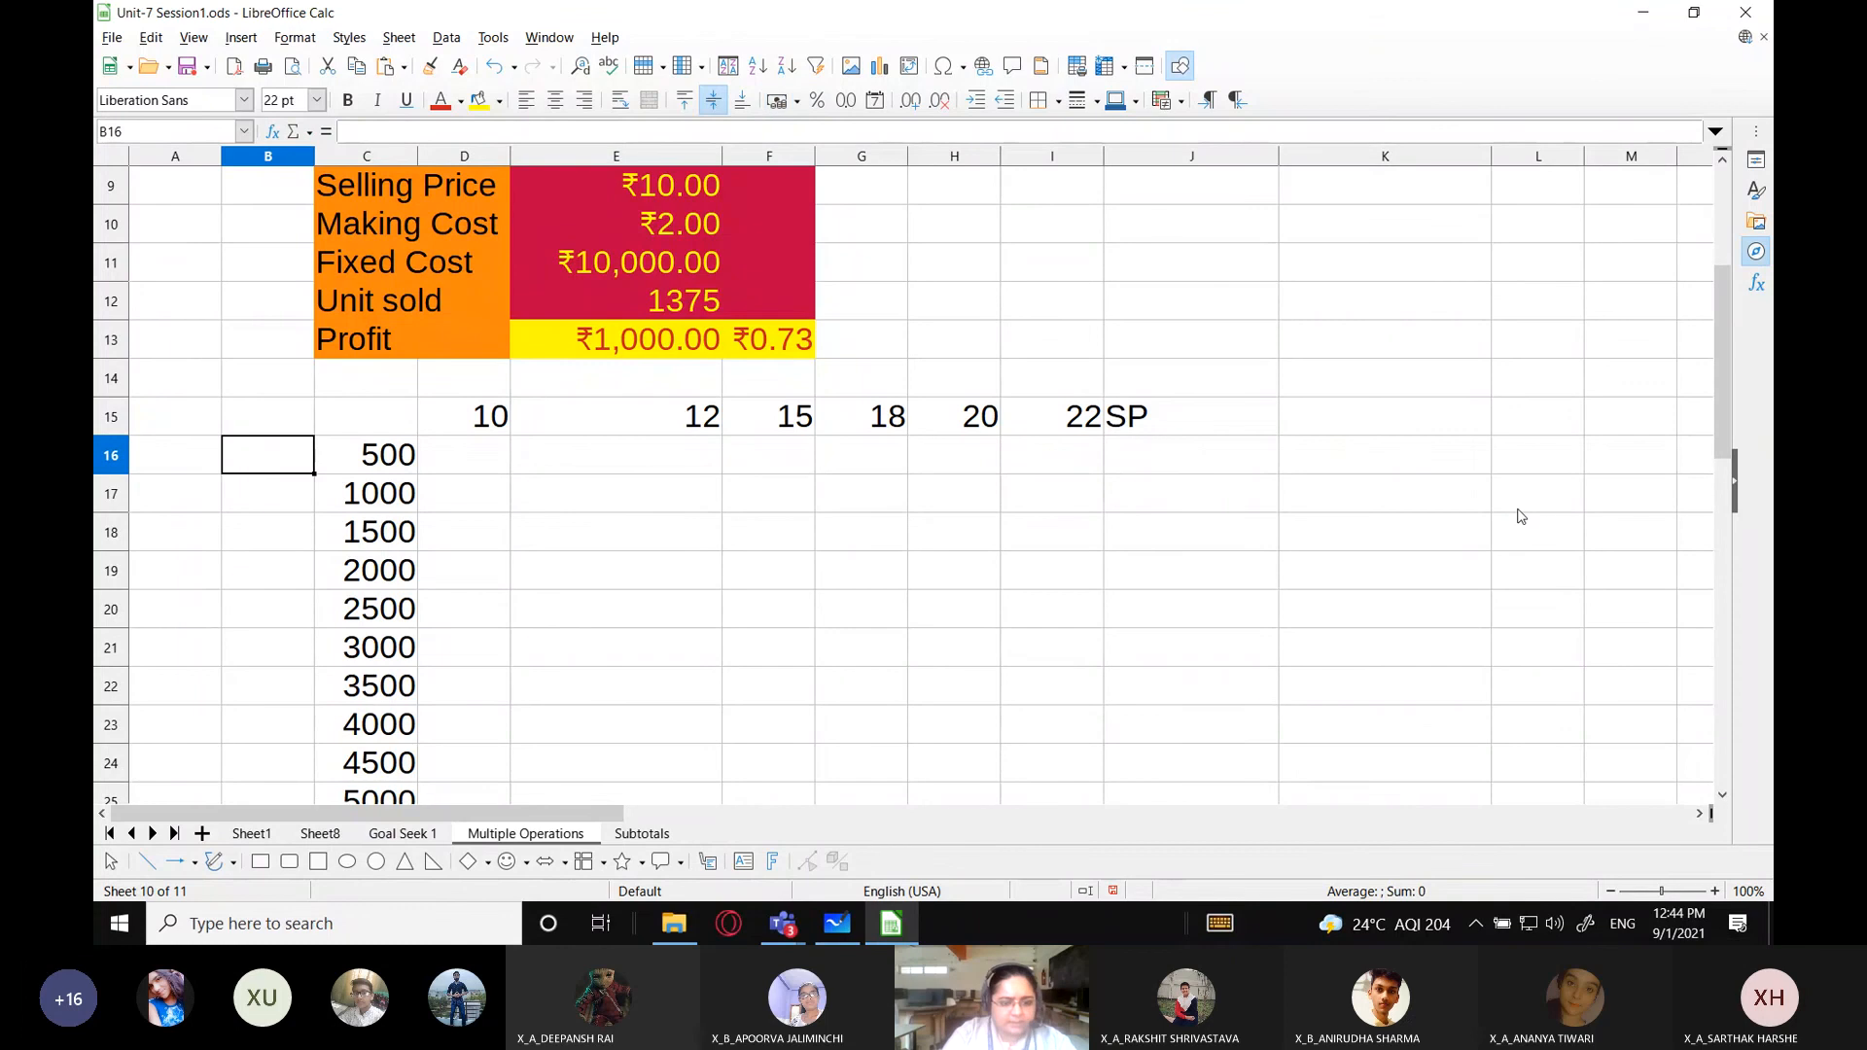
text(Units)
key(Return)
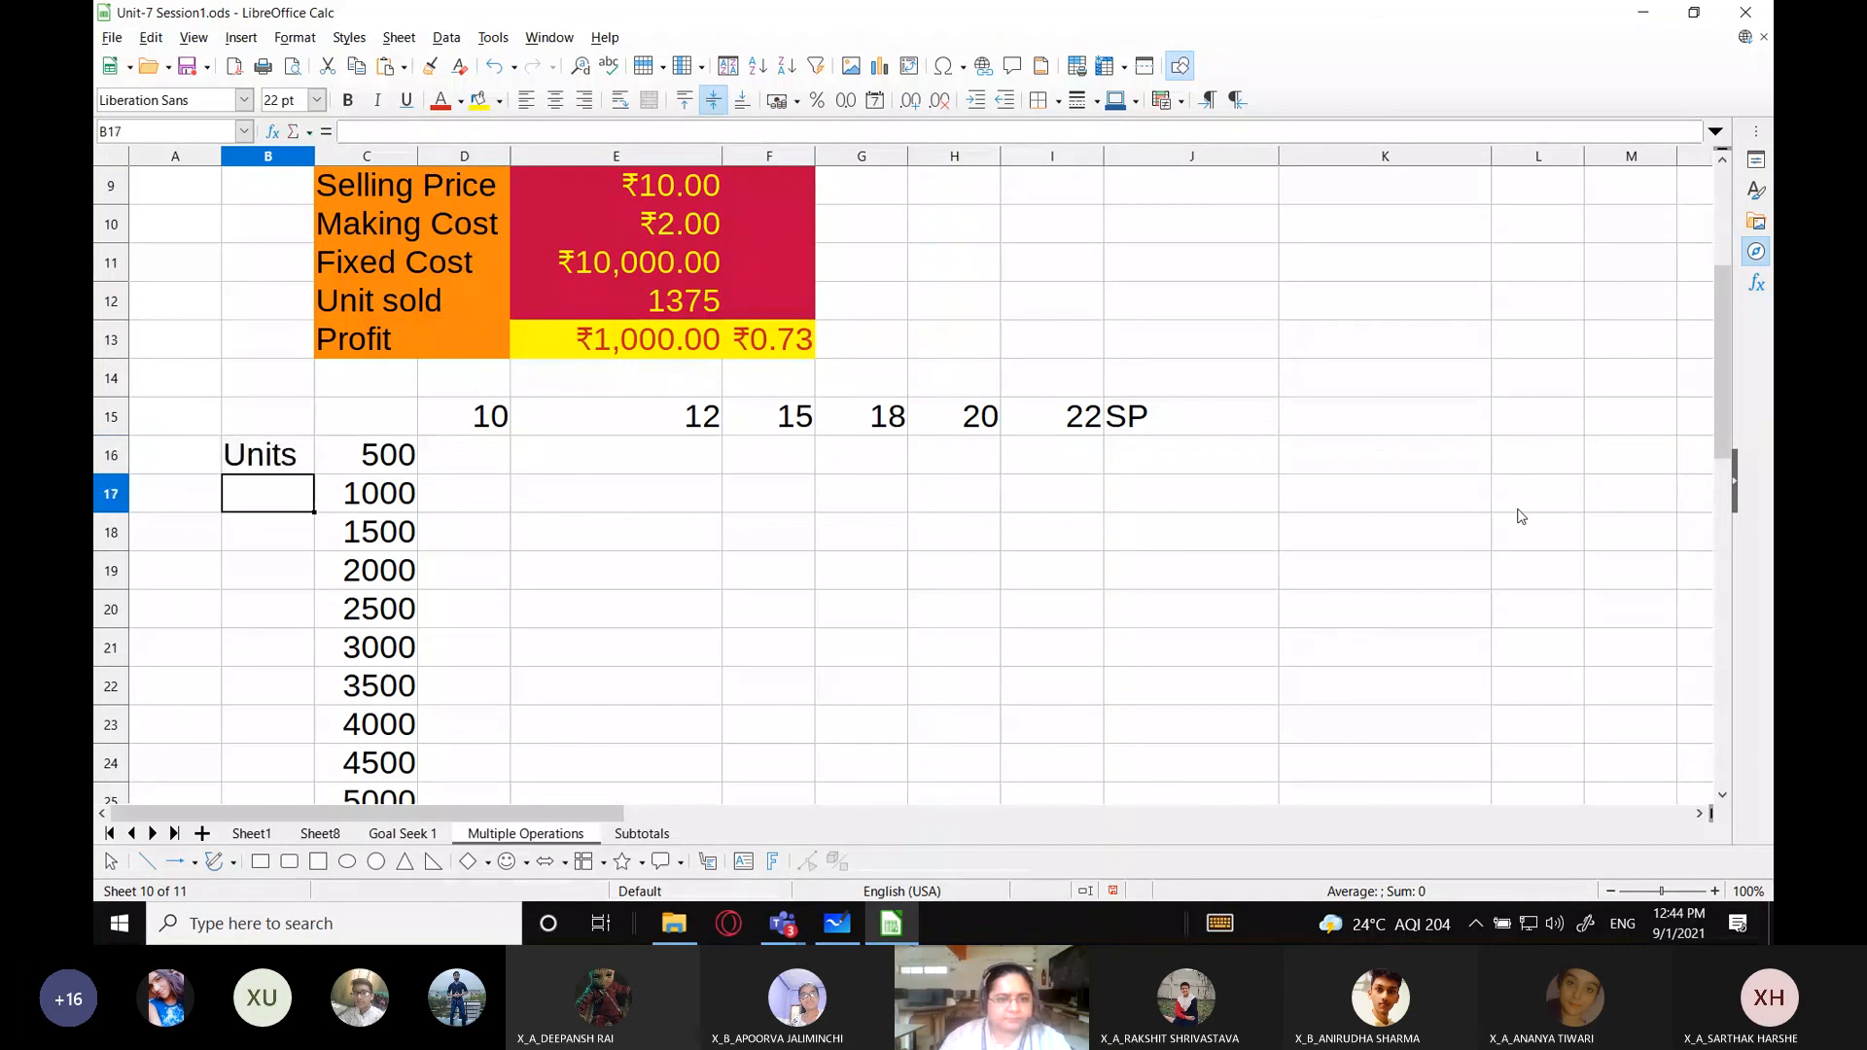
click(822, 569)
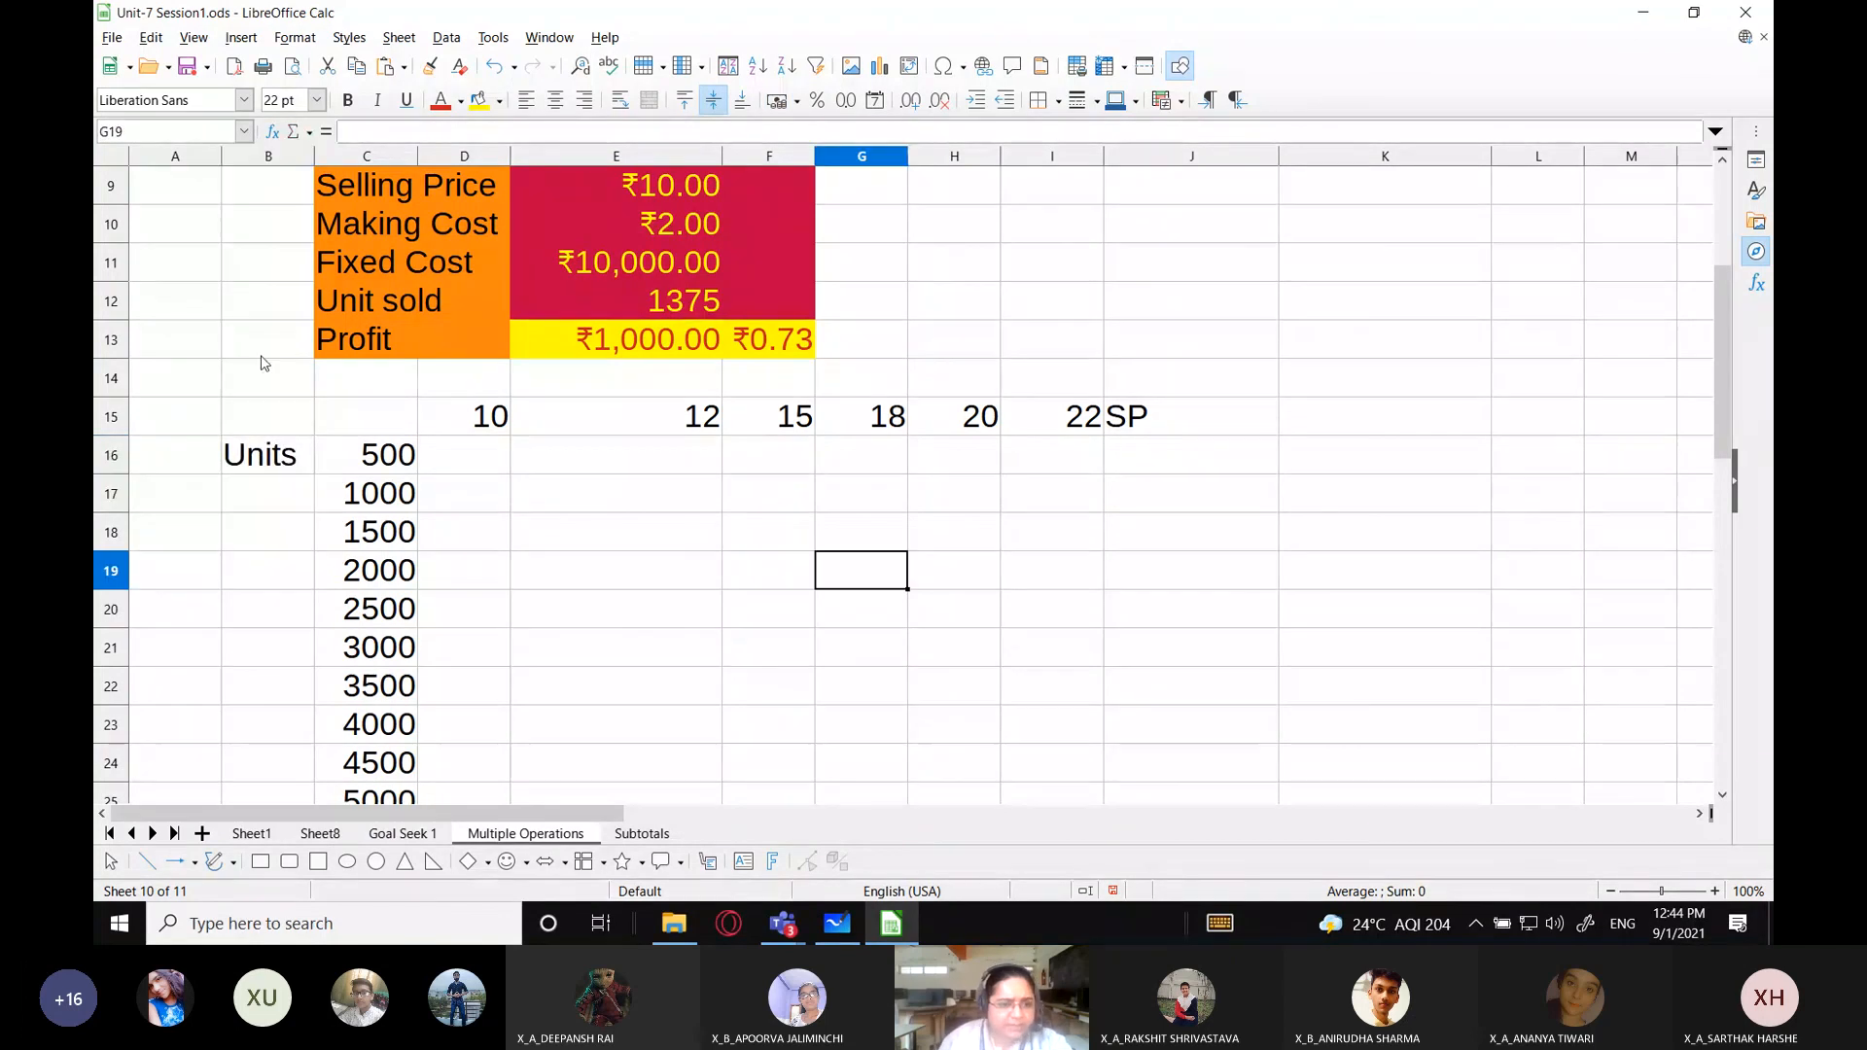
click(386, 464)
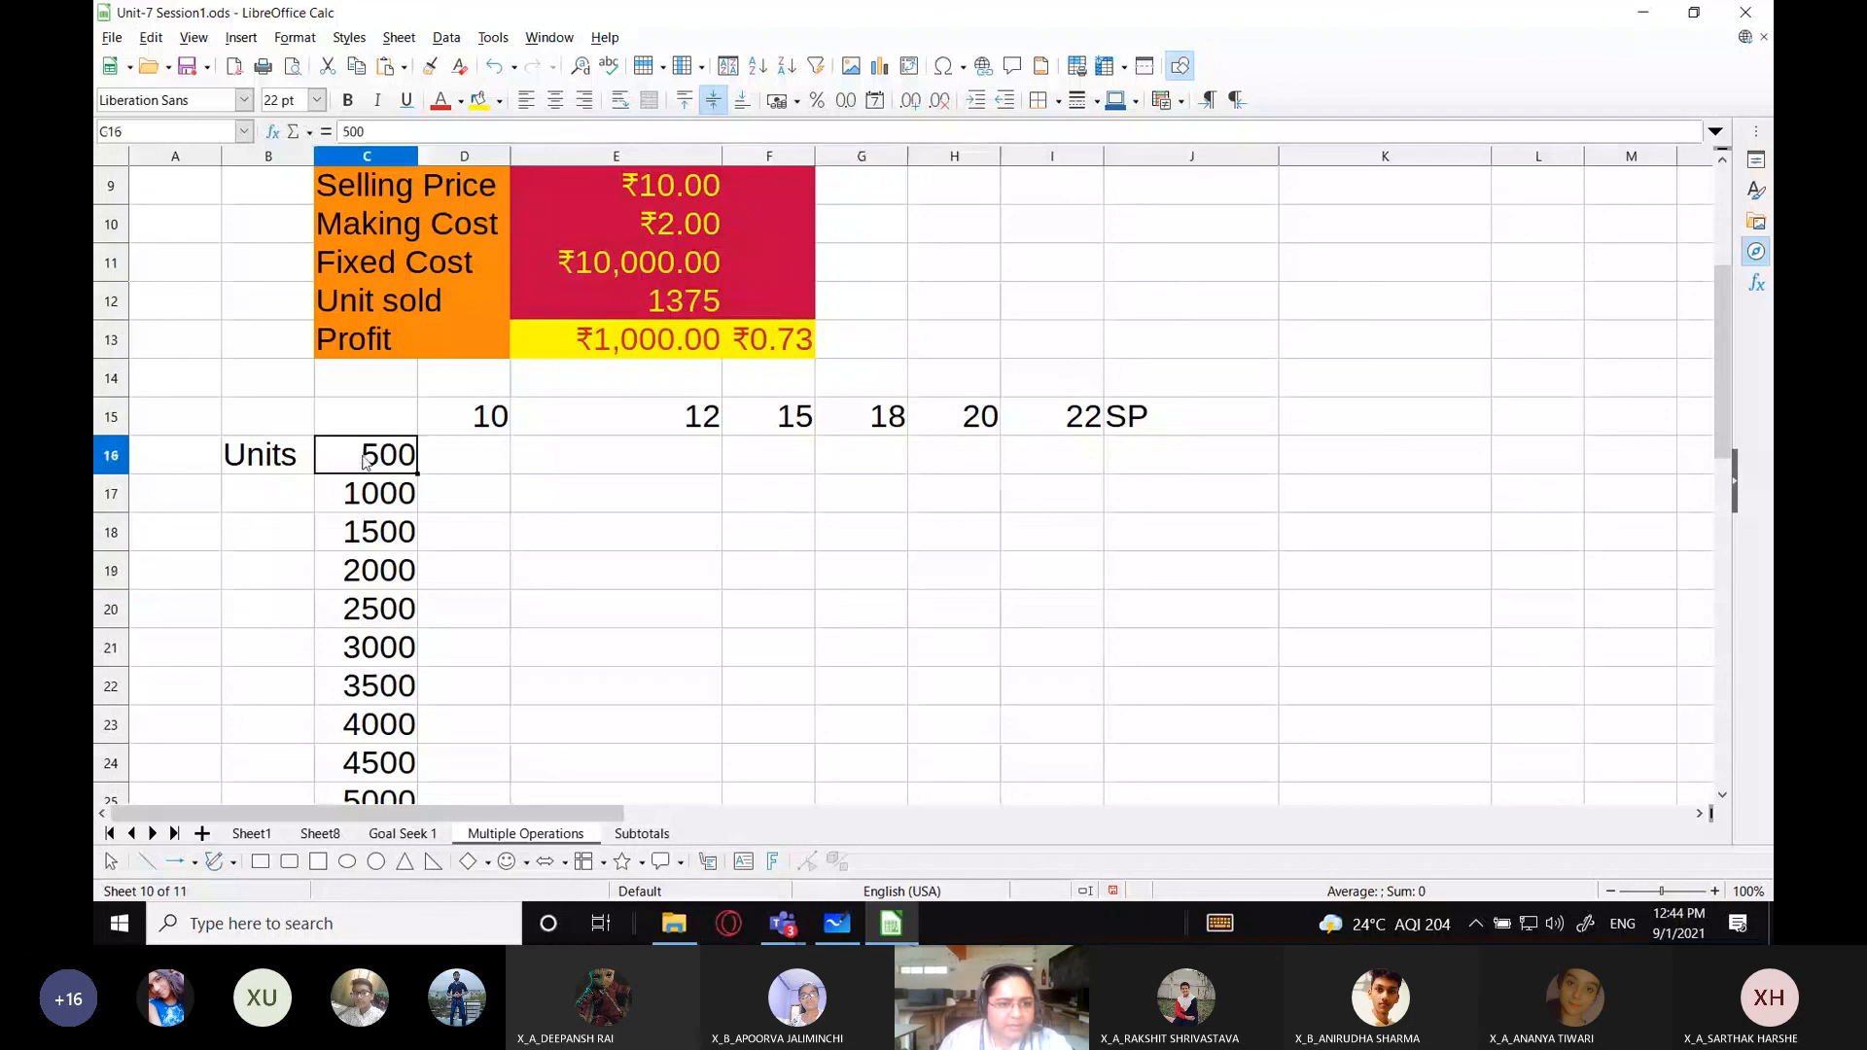
Examine how each blank table cell pairs a selling price in row 15 with a unit quantity in column C.
click(474, 420)
click(466, 470)
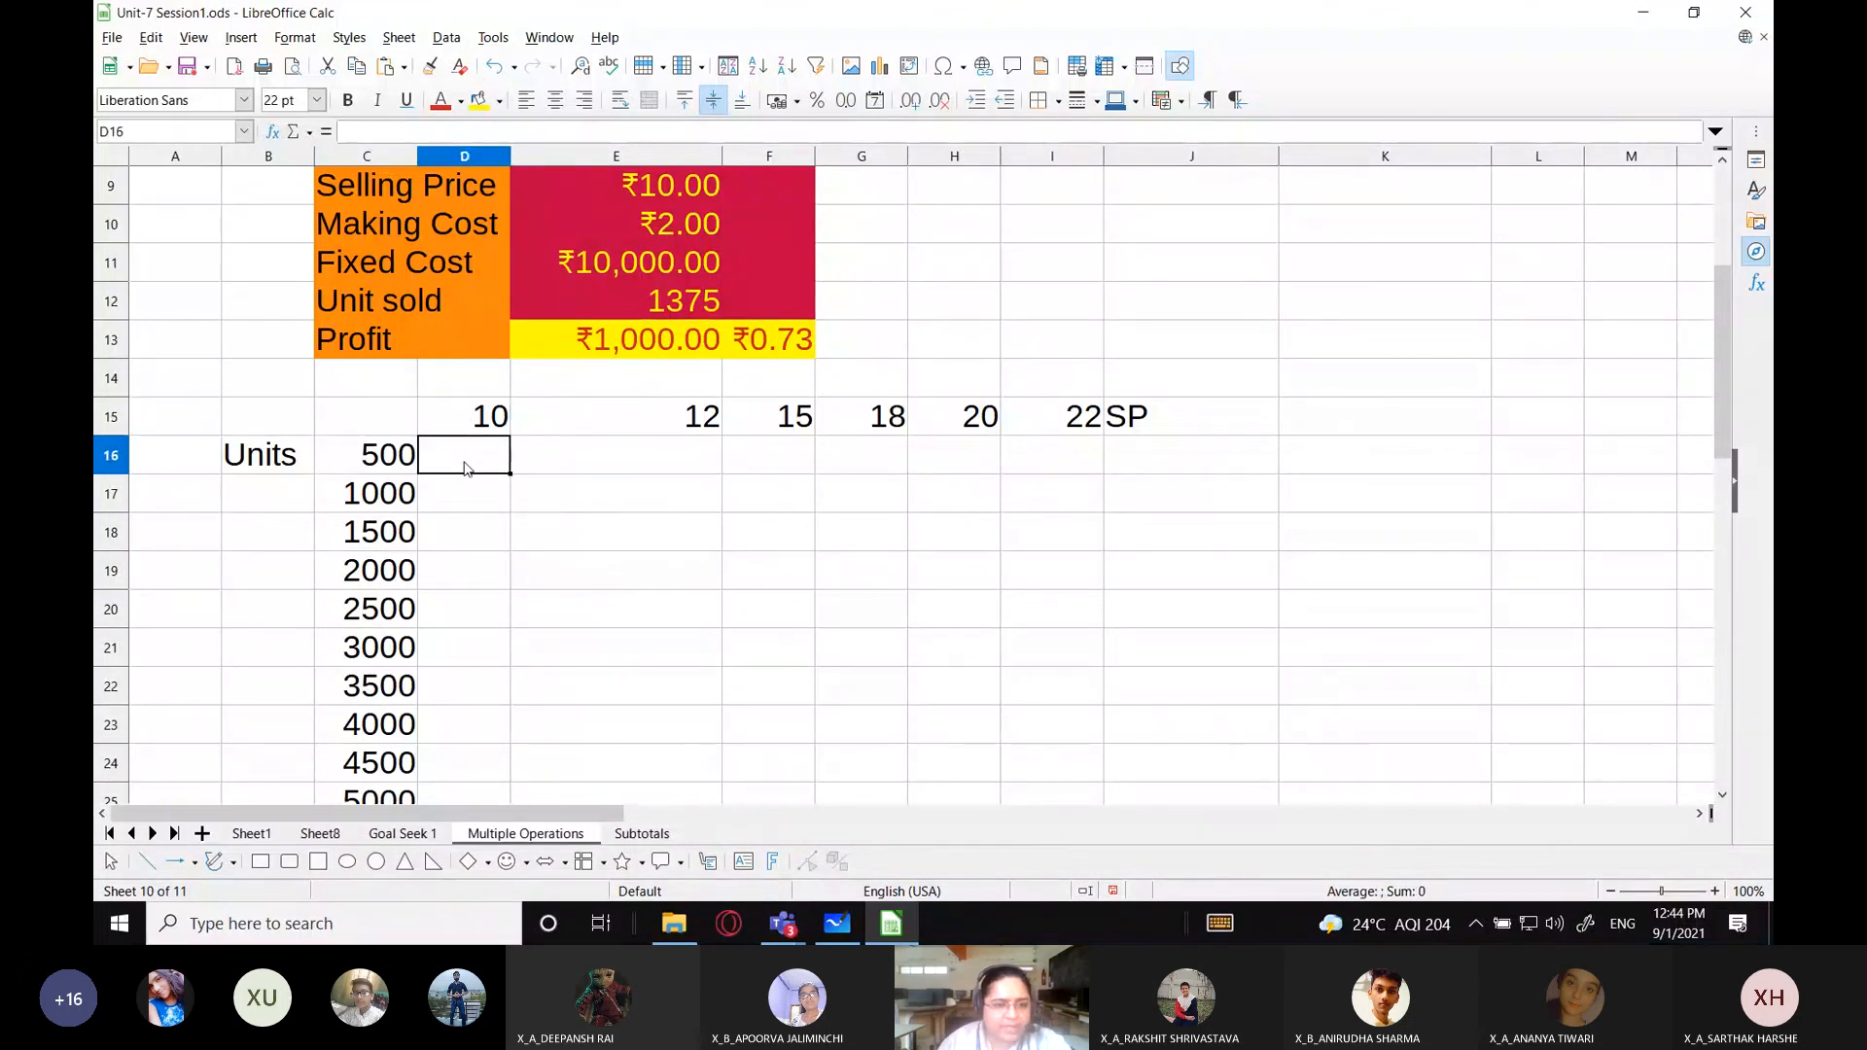
click(371, 464)
click(681, 420)
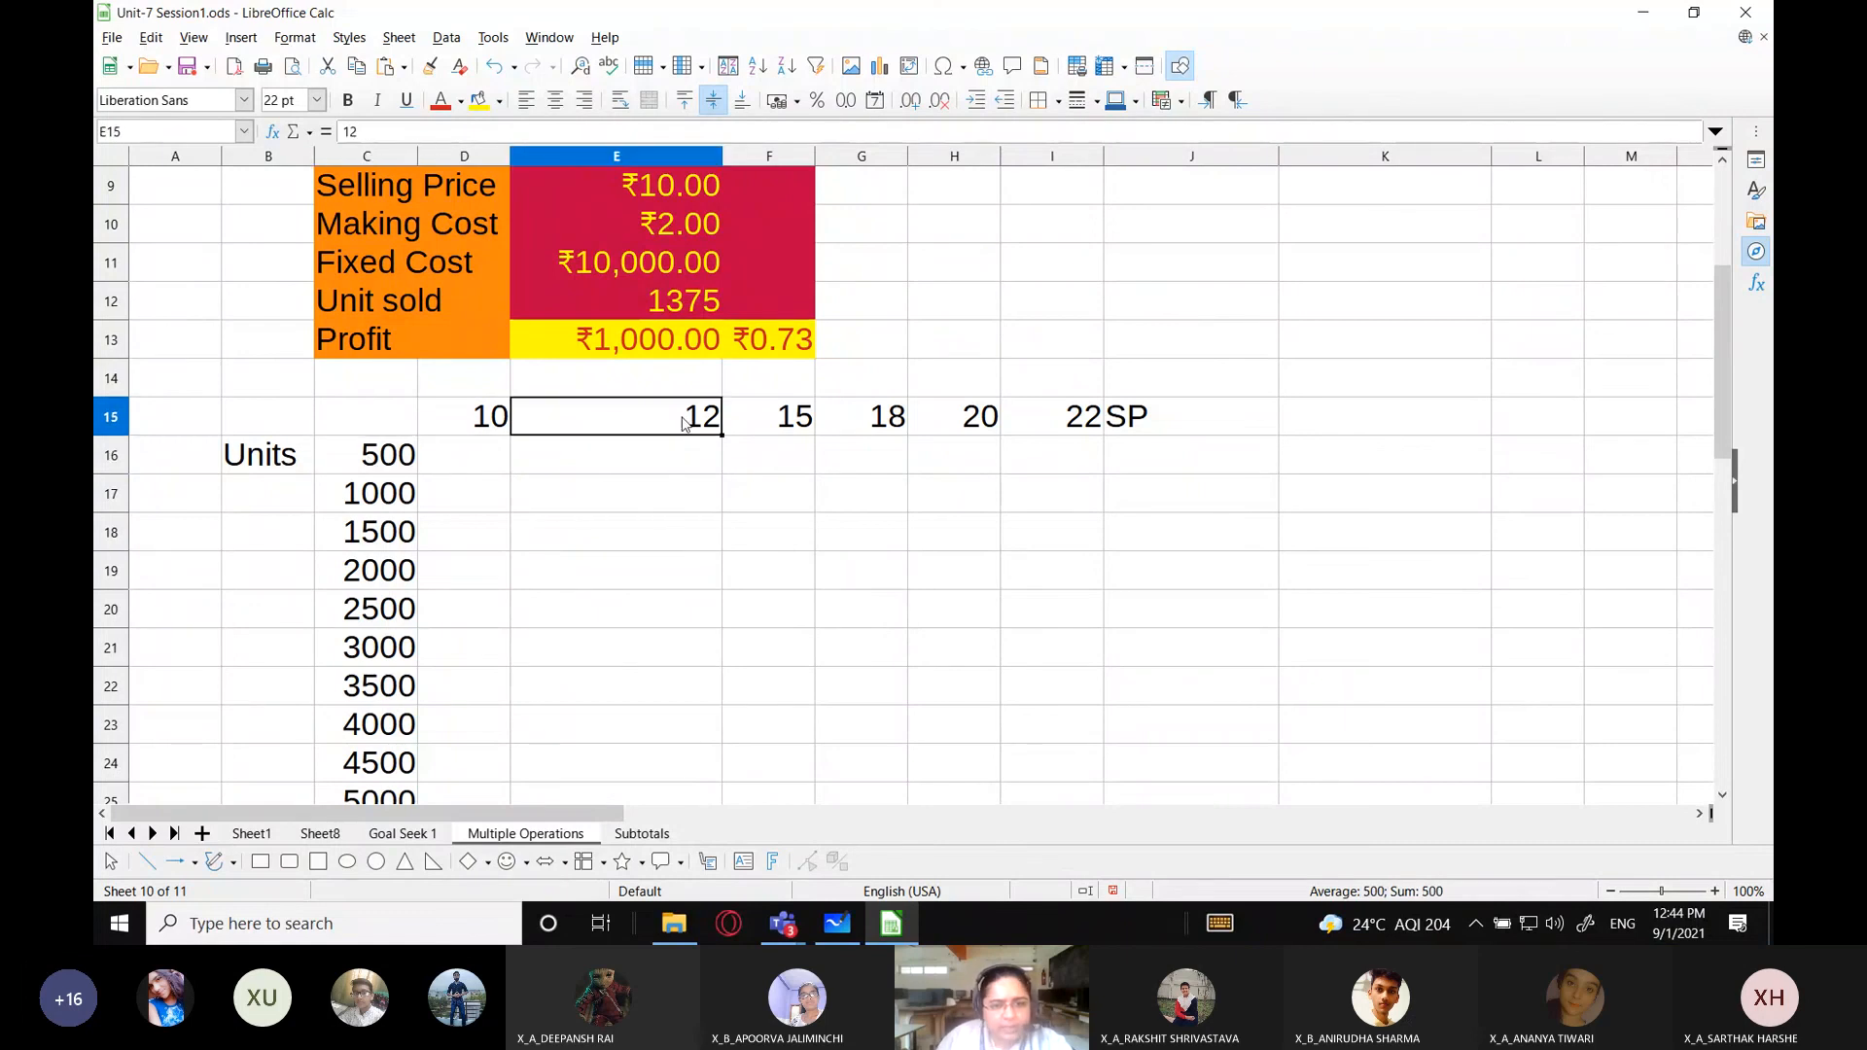
click(692, 465)
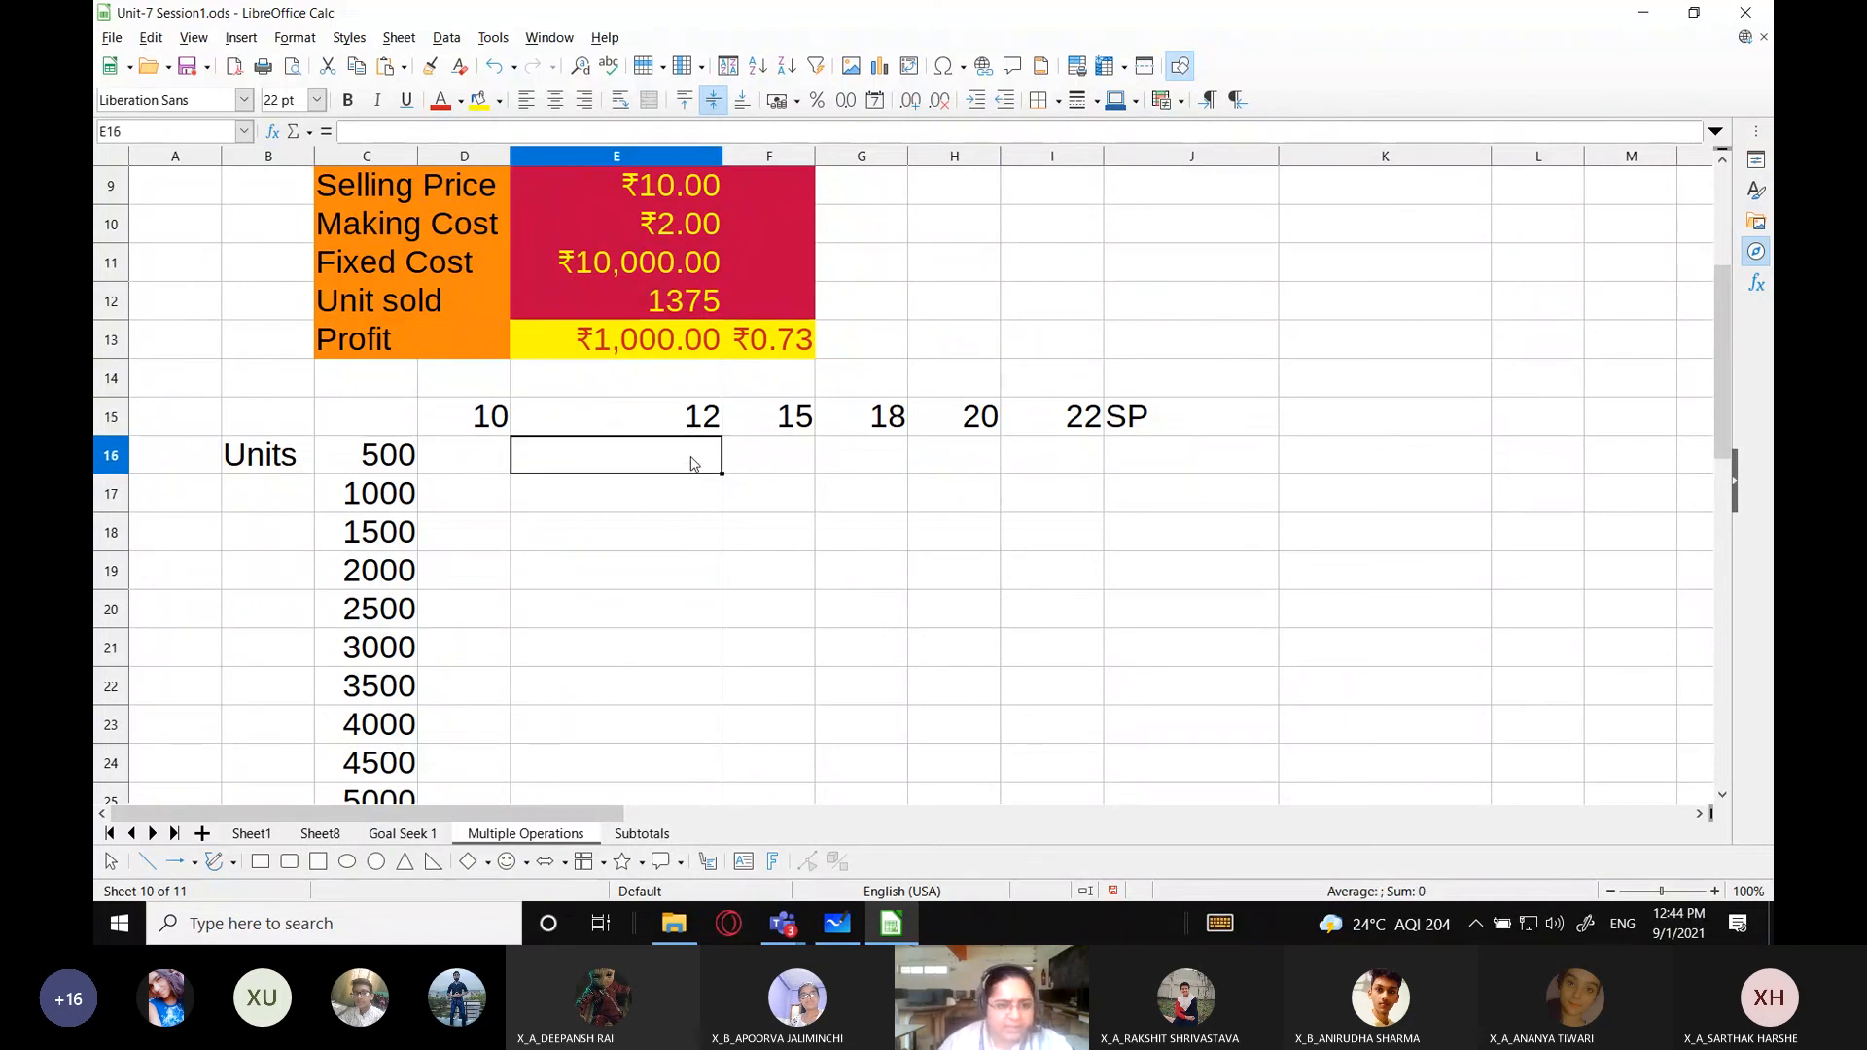
click(380, 620)
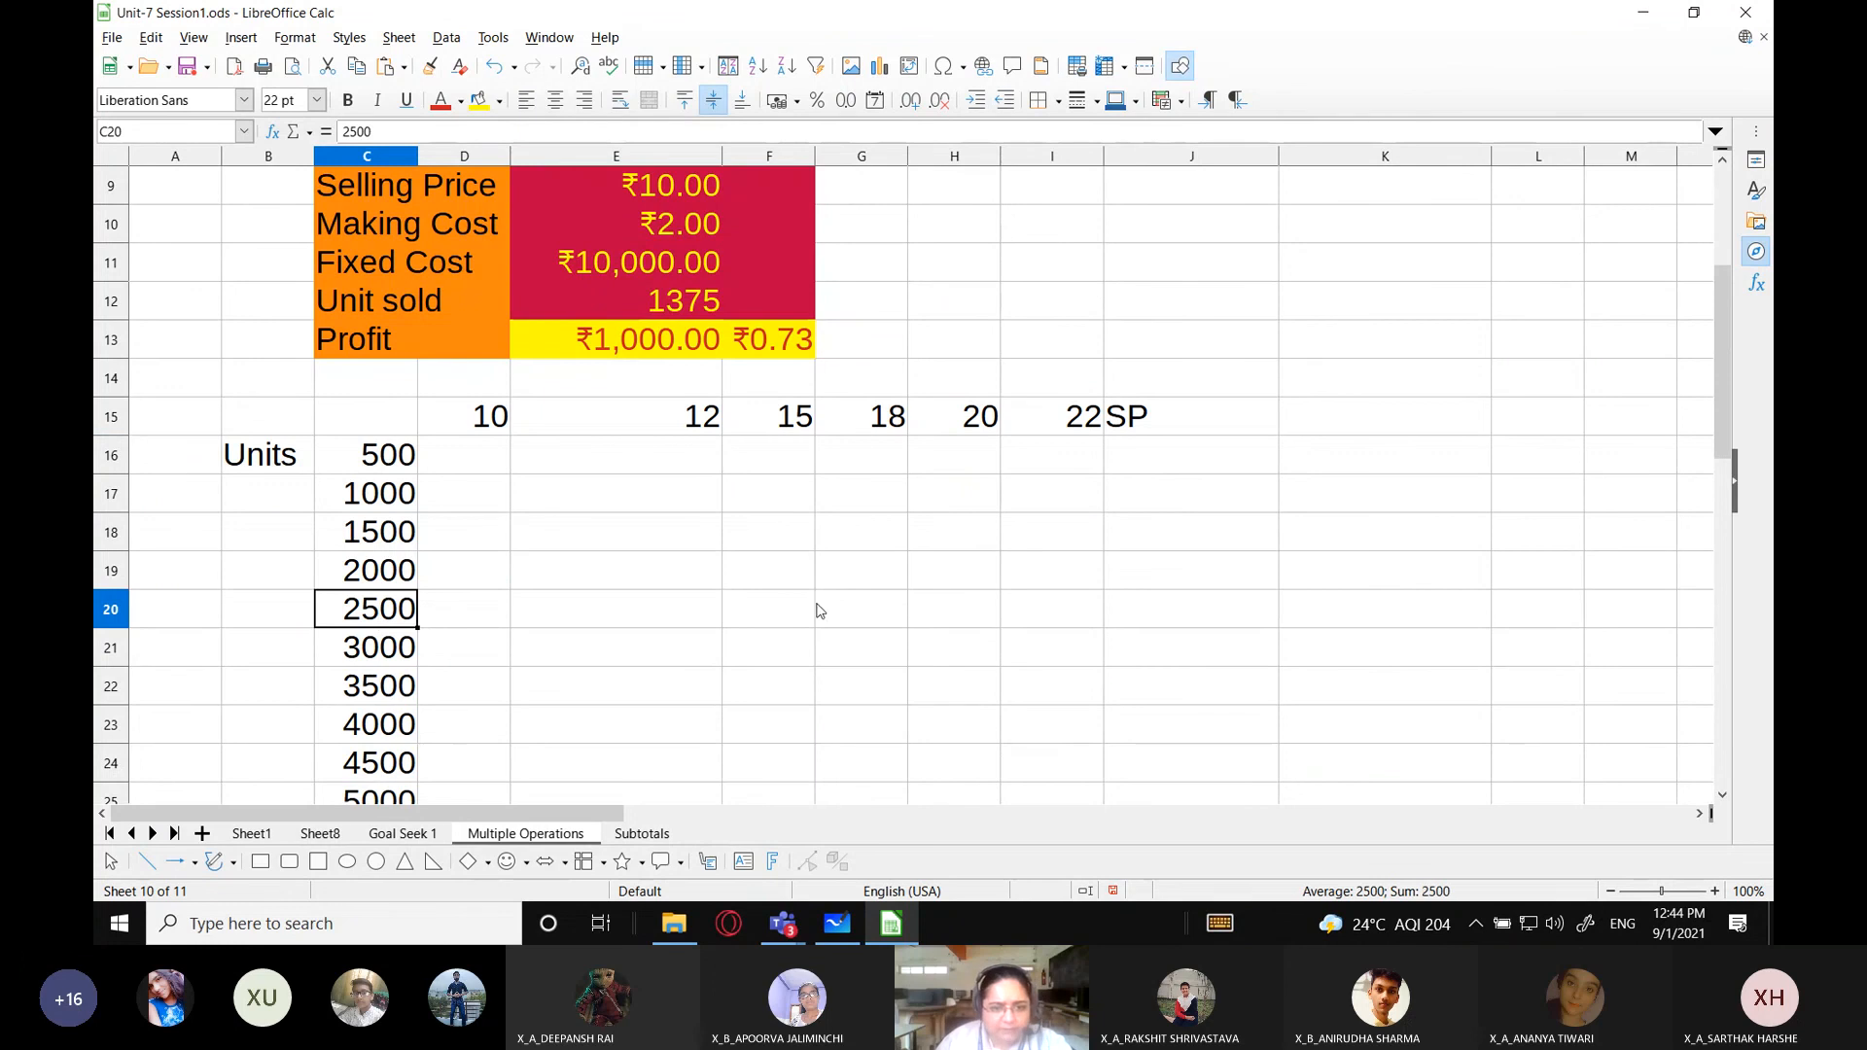
click(783, 609)
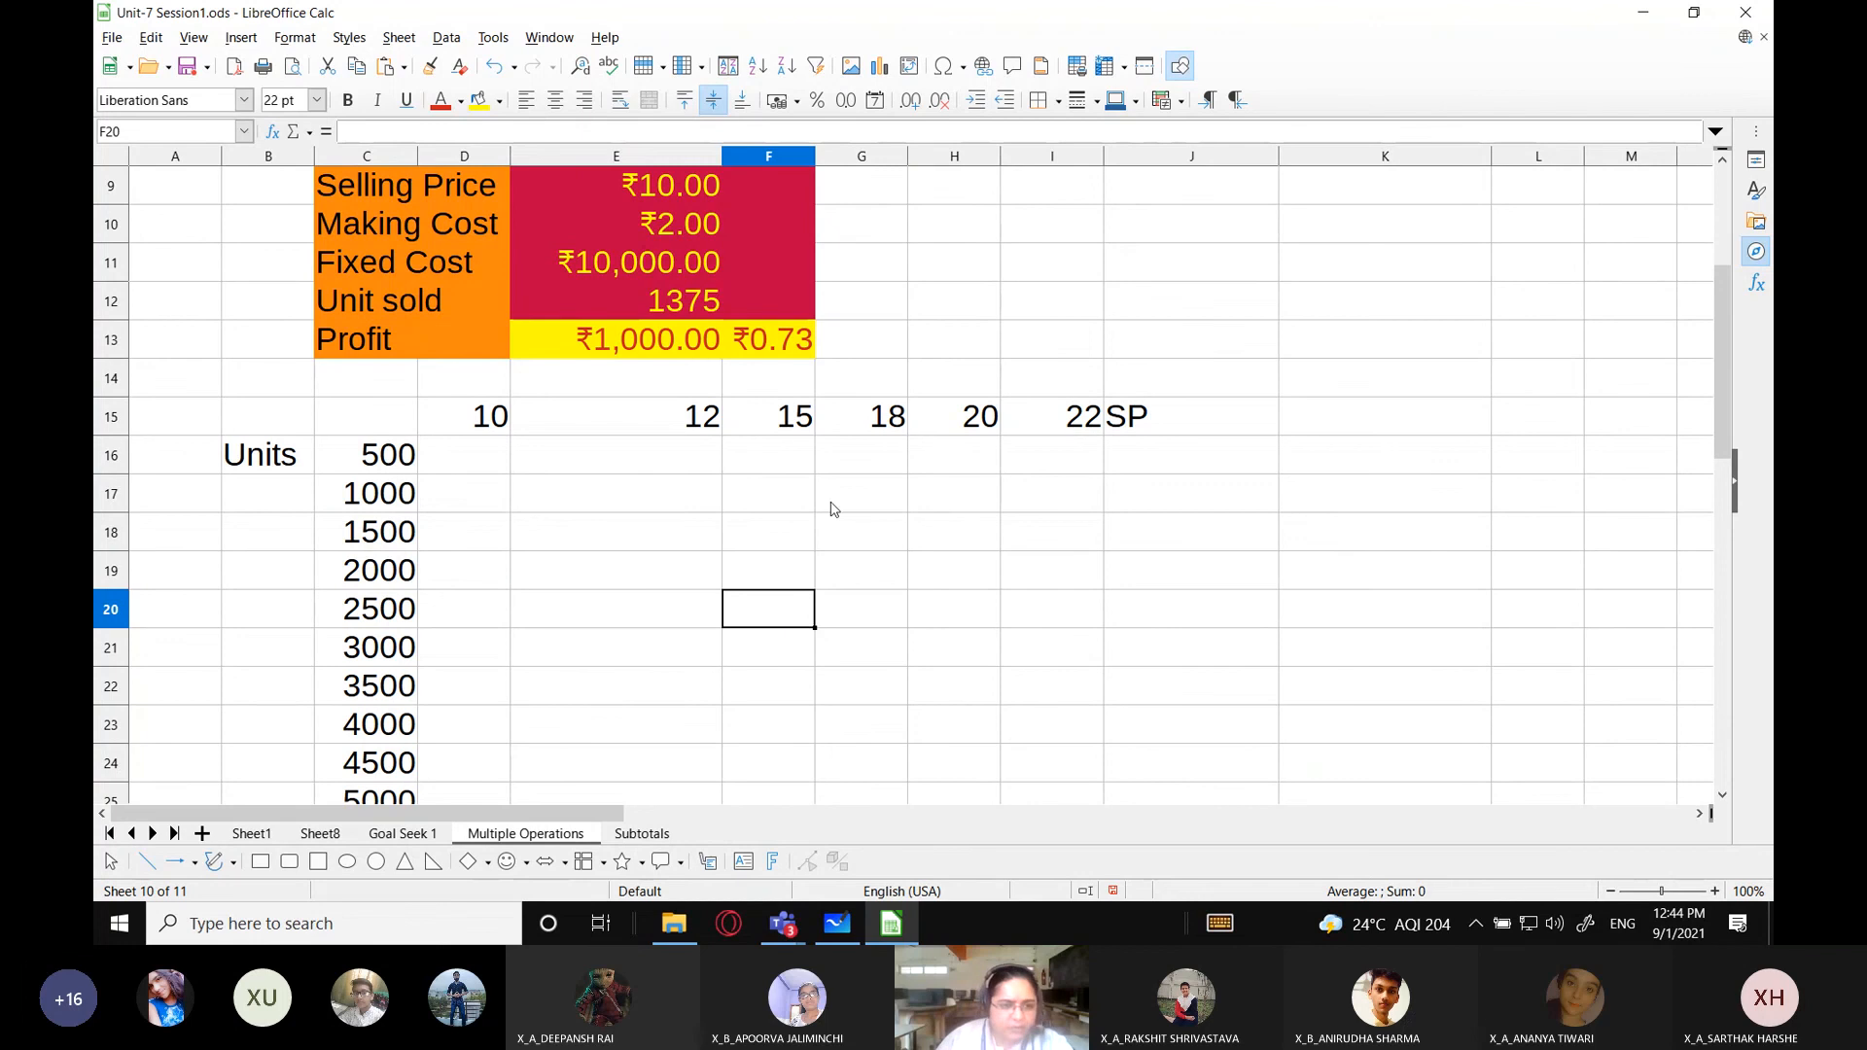
Start Multiple Operations on the range C15:H35 and set the profit cell $E$13 as the formula.
drag(359, 425, 954, 734)
scroll(884, 646, up, 4)
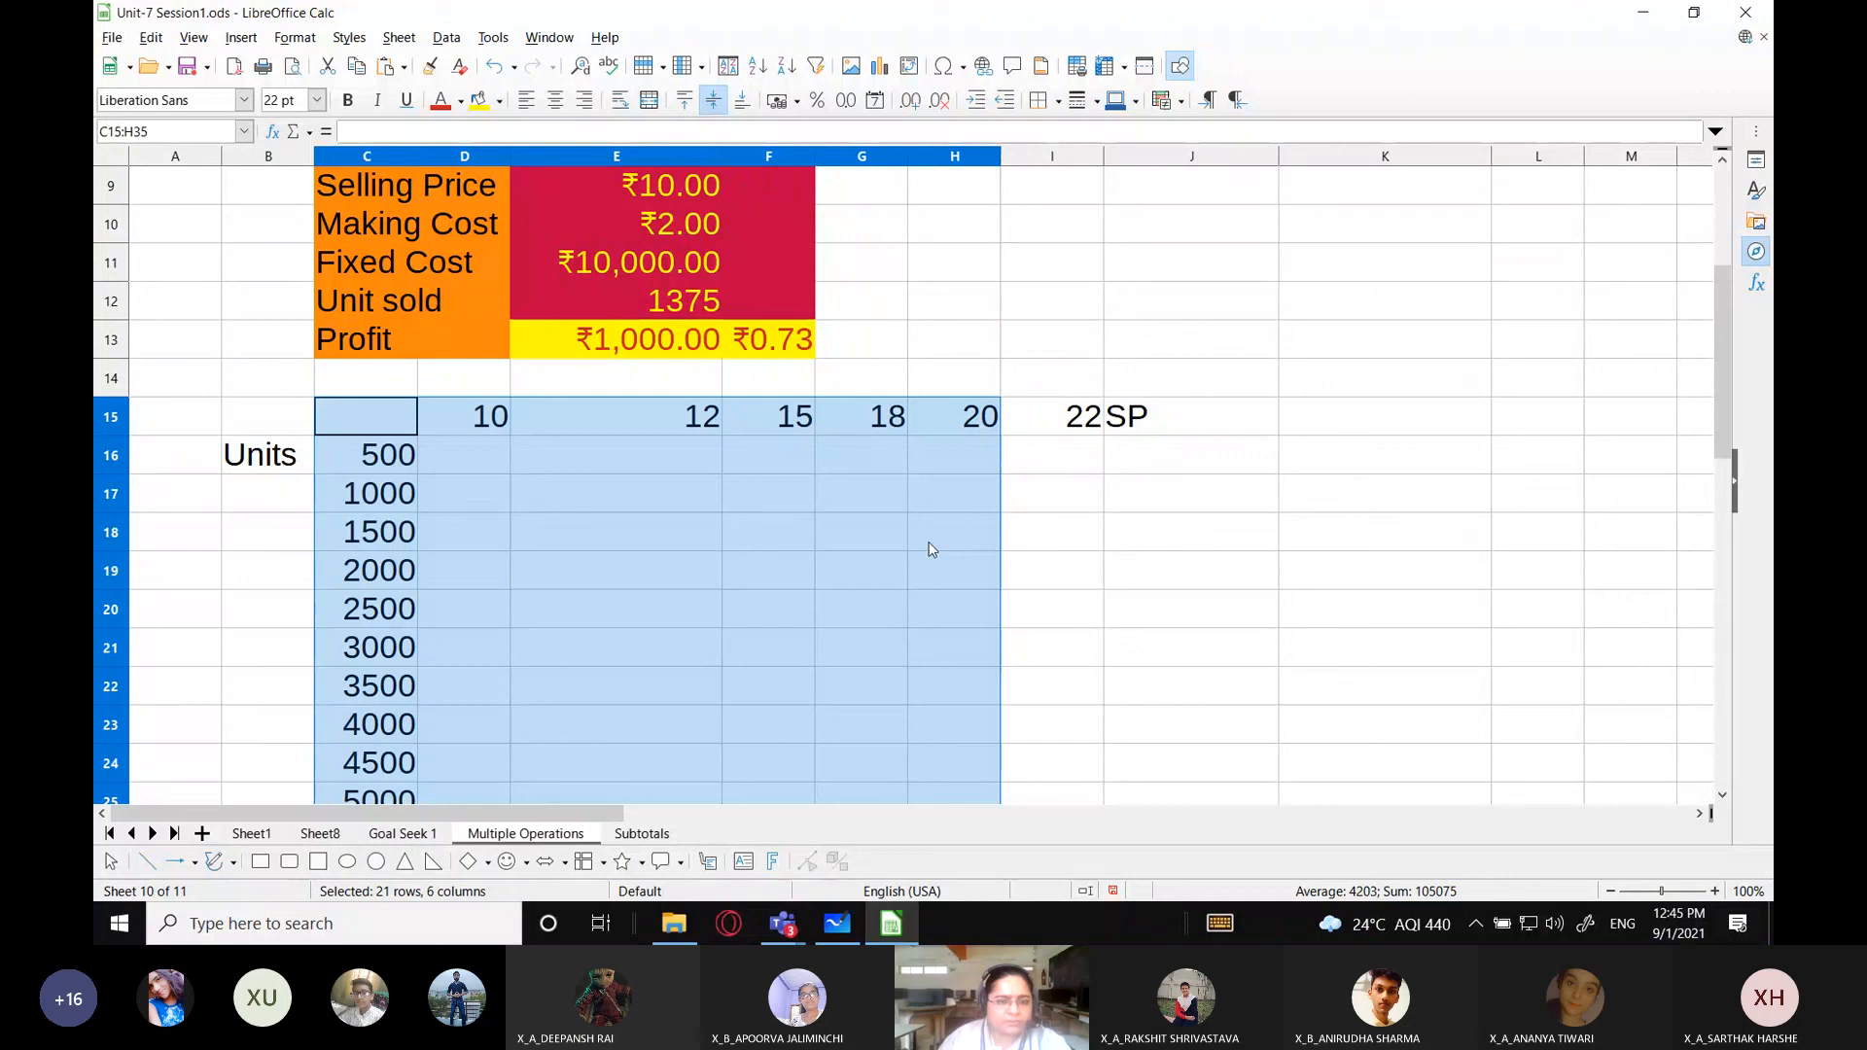
click(447, 38)
click(467, 463)
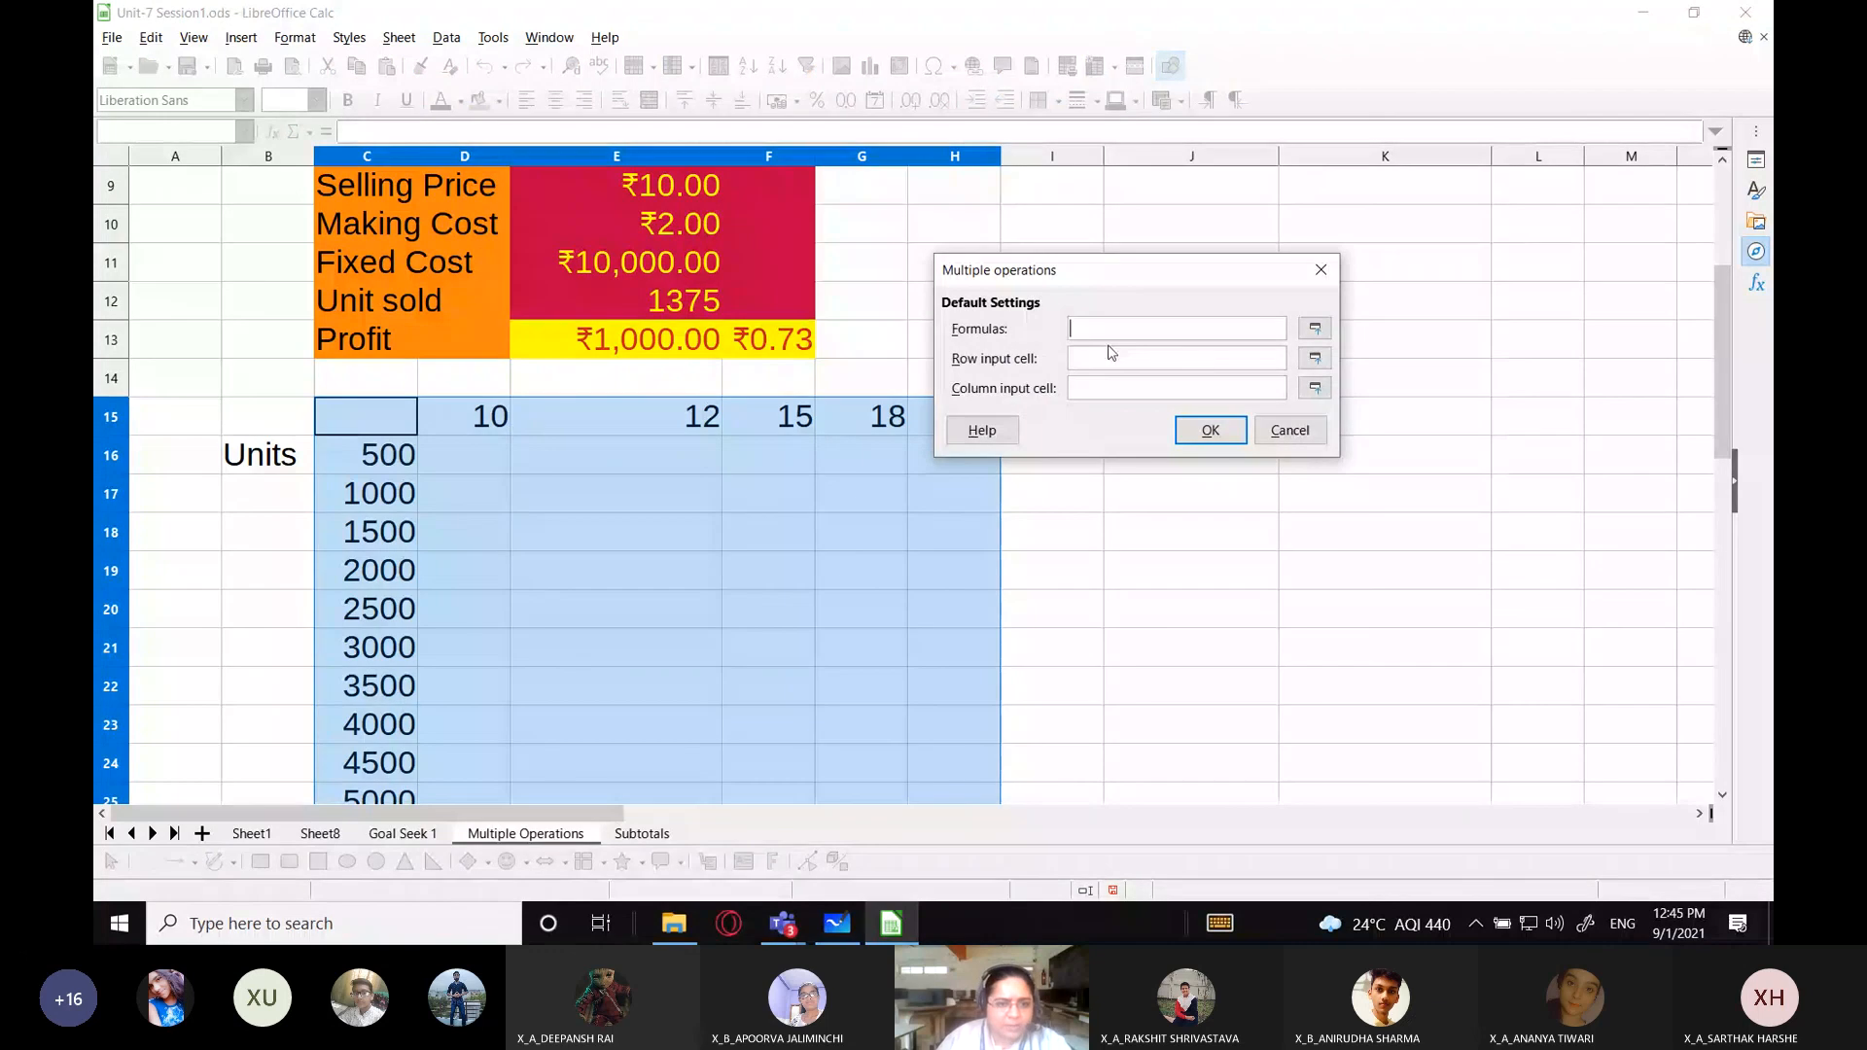
click(615, 348)
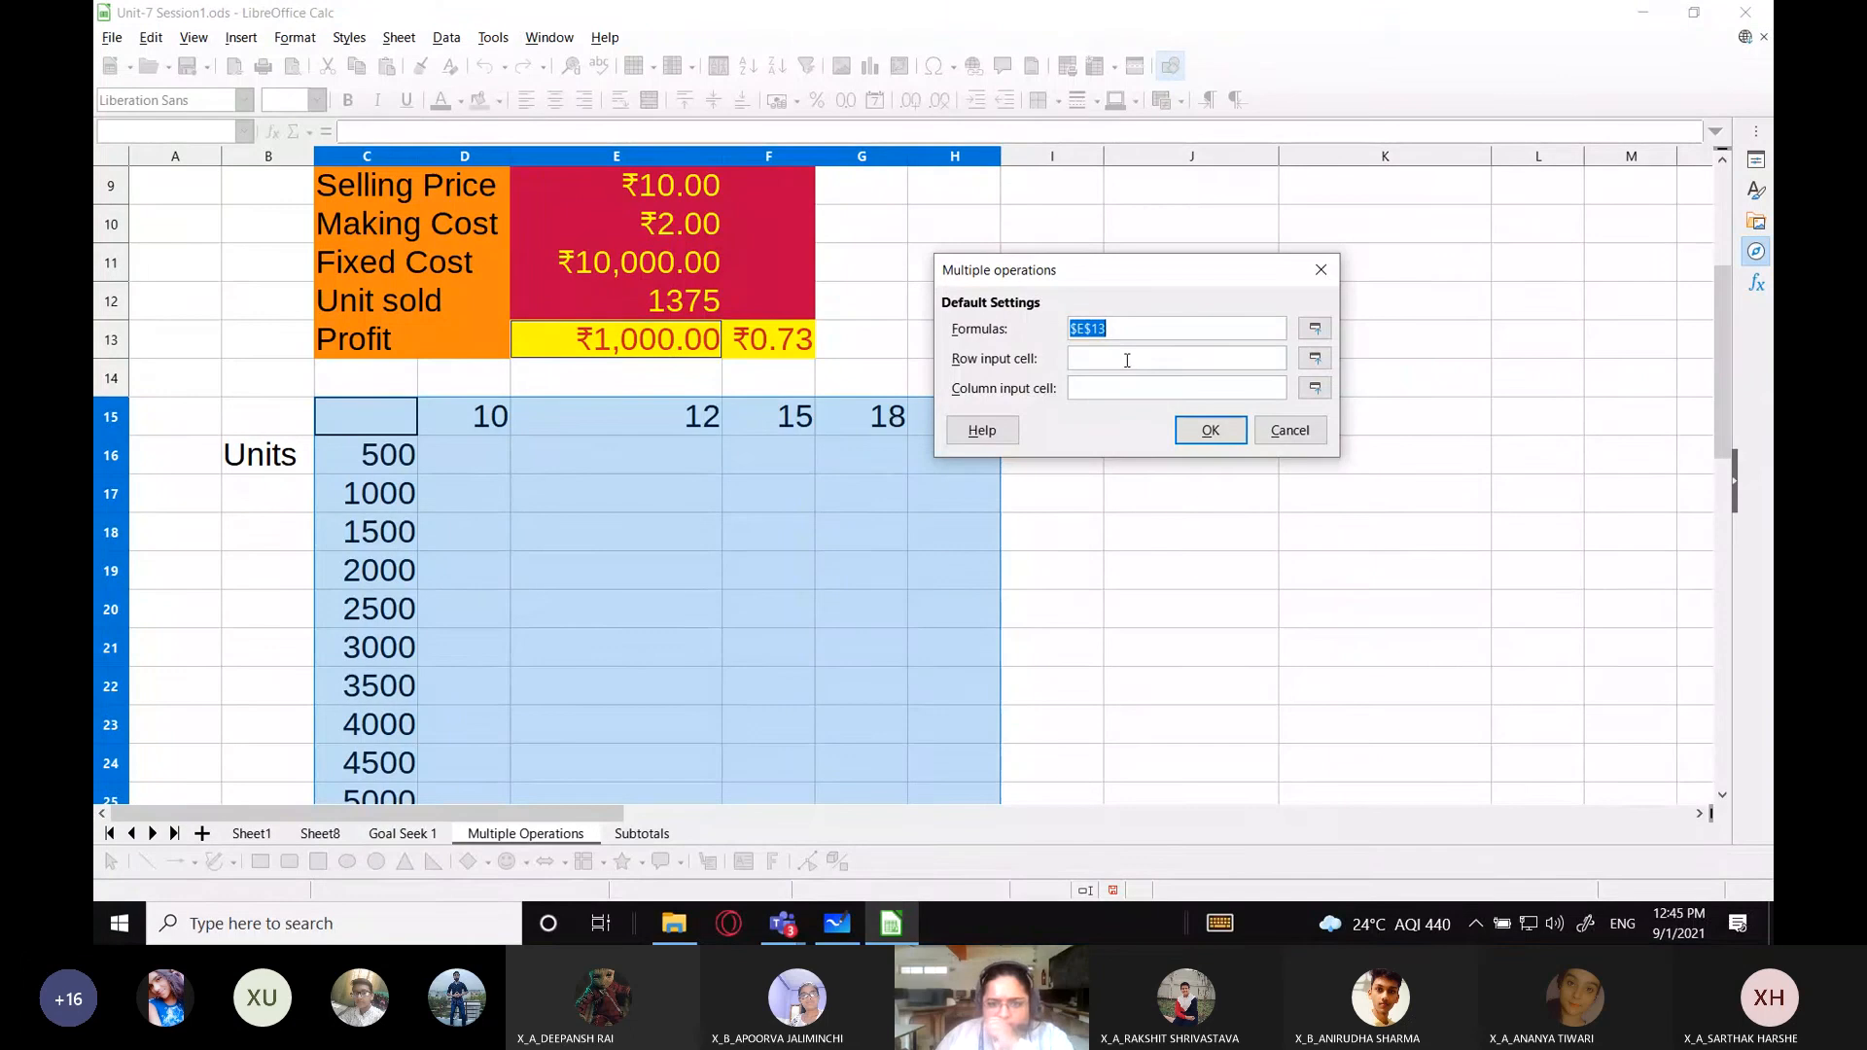
Set the column input cell to $E$12 and the row input cell to $E$9, and apply the Multiple Operations calculation.
click(1094, 387)
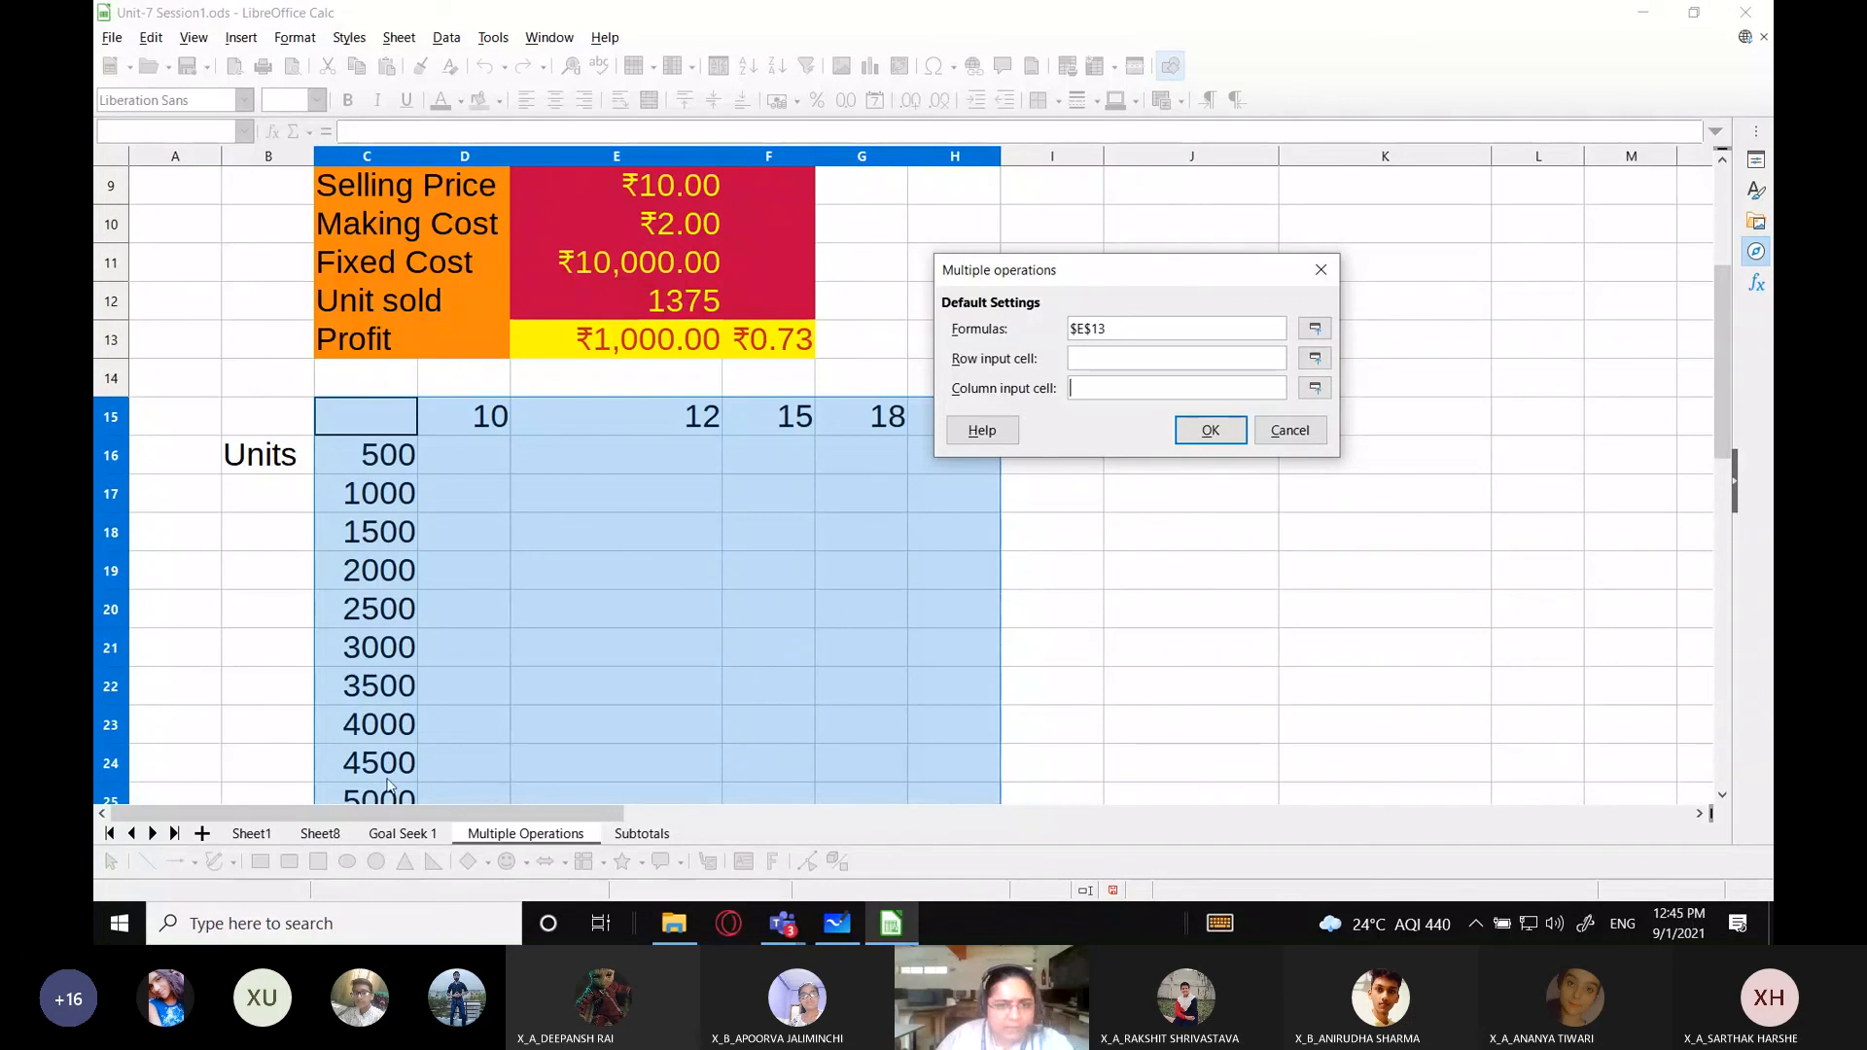
click(695, 303)
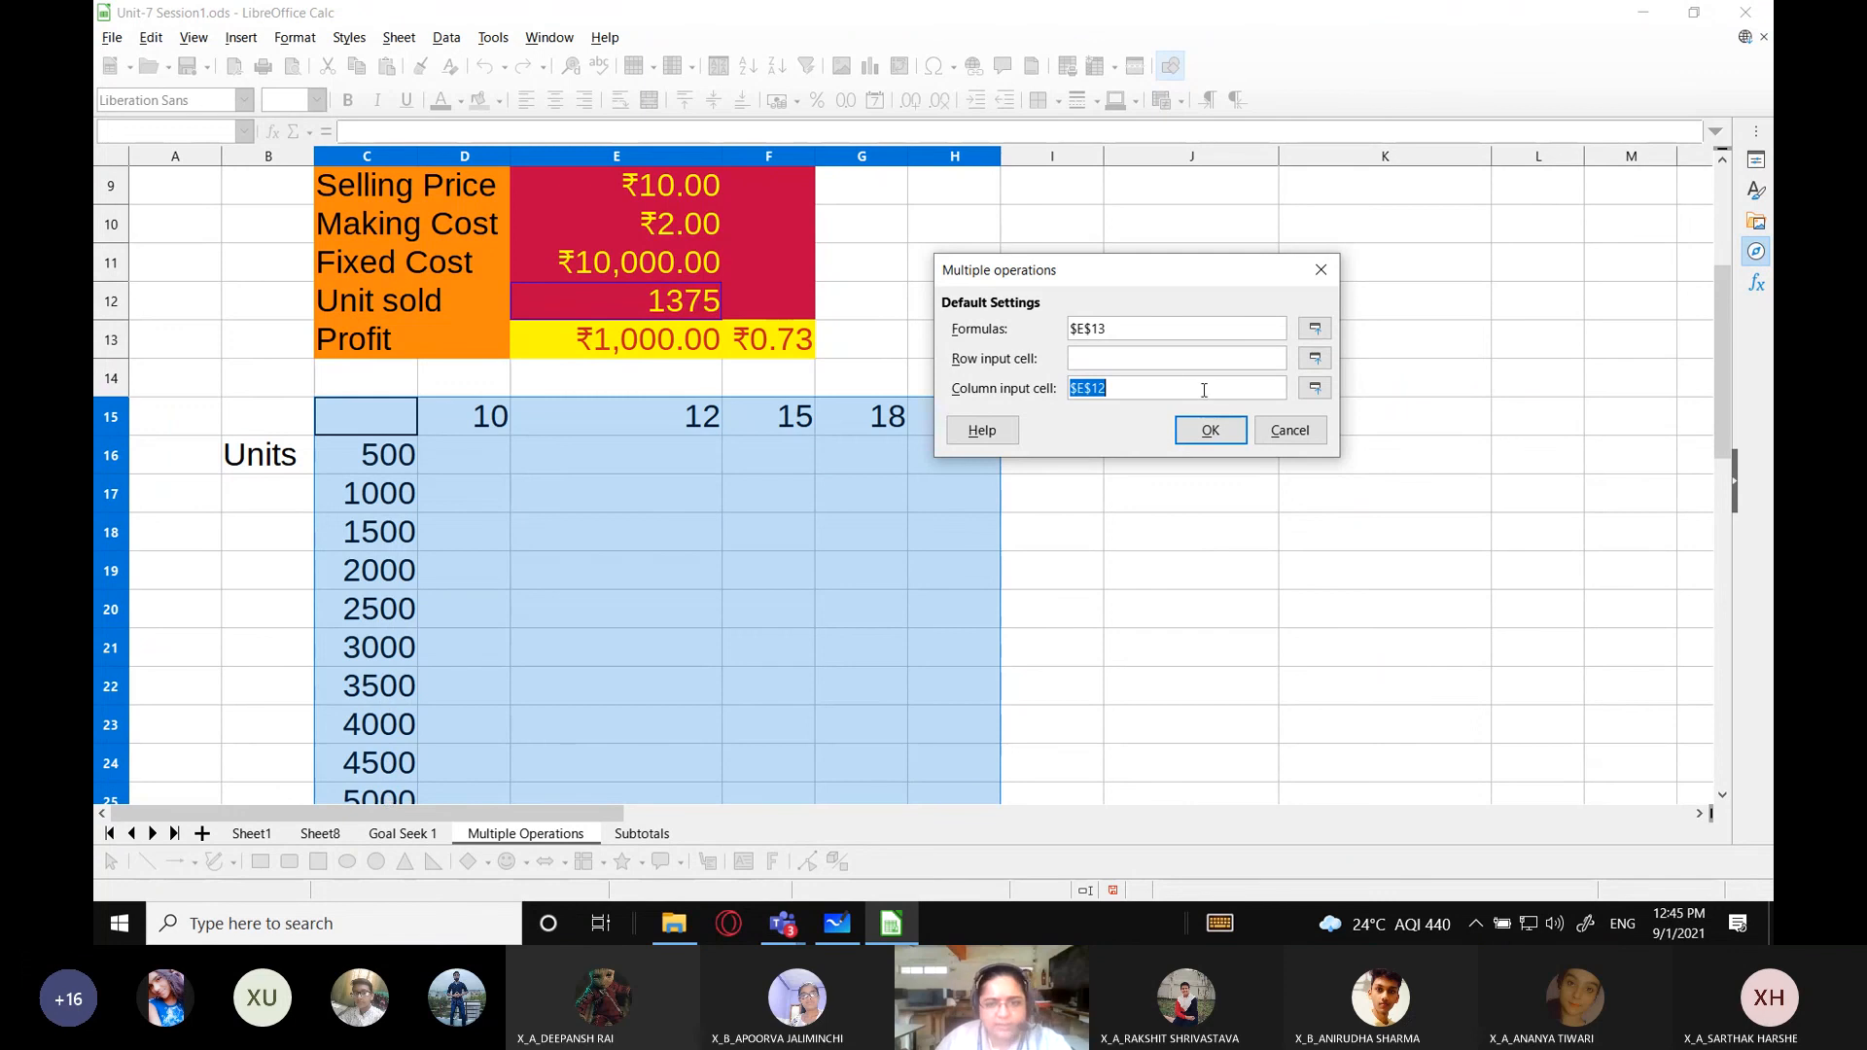
click(1085, 358)
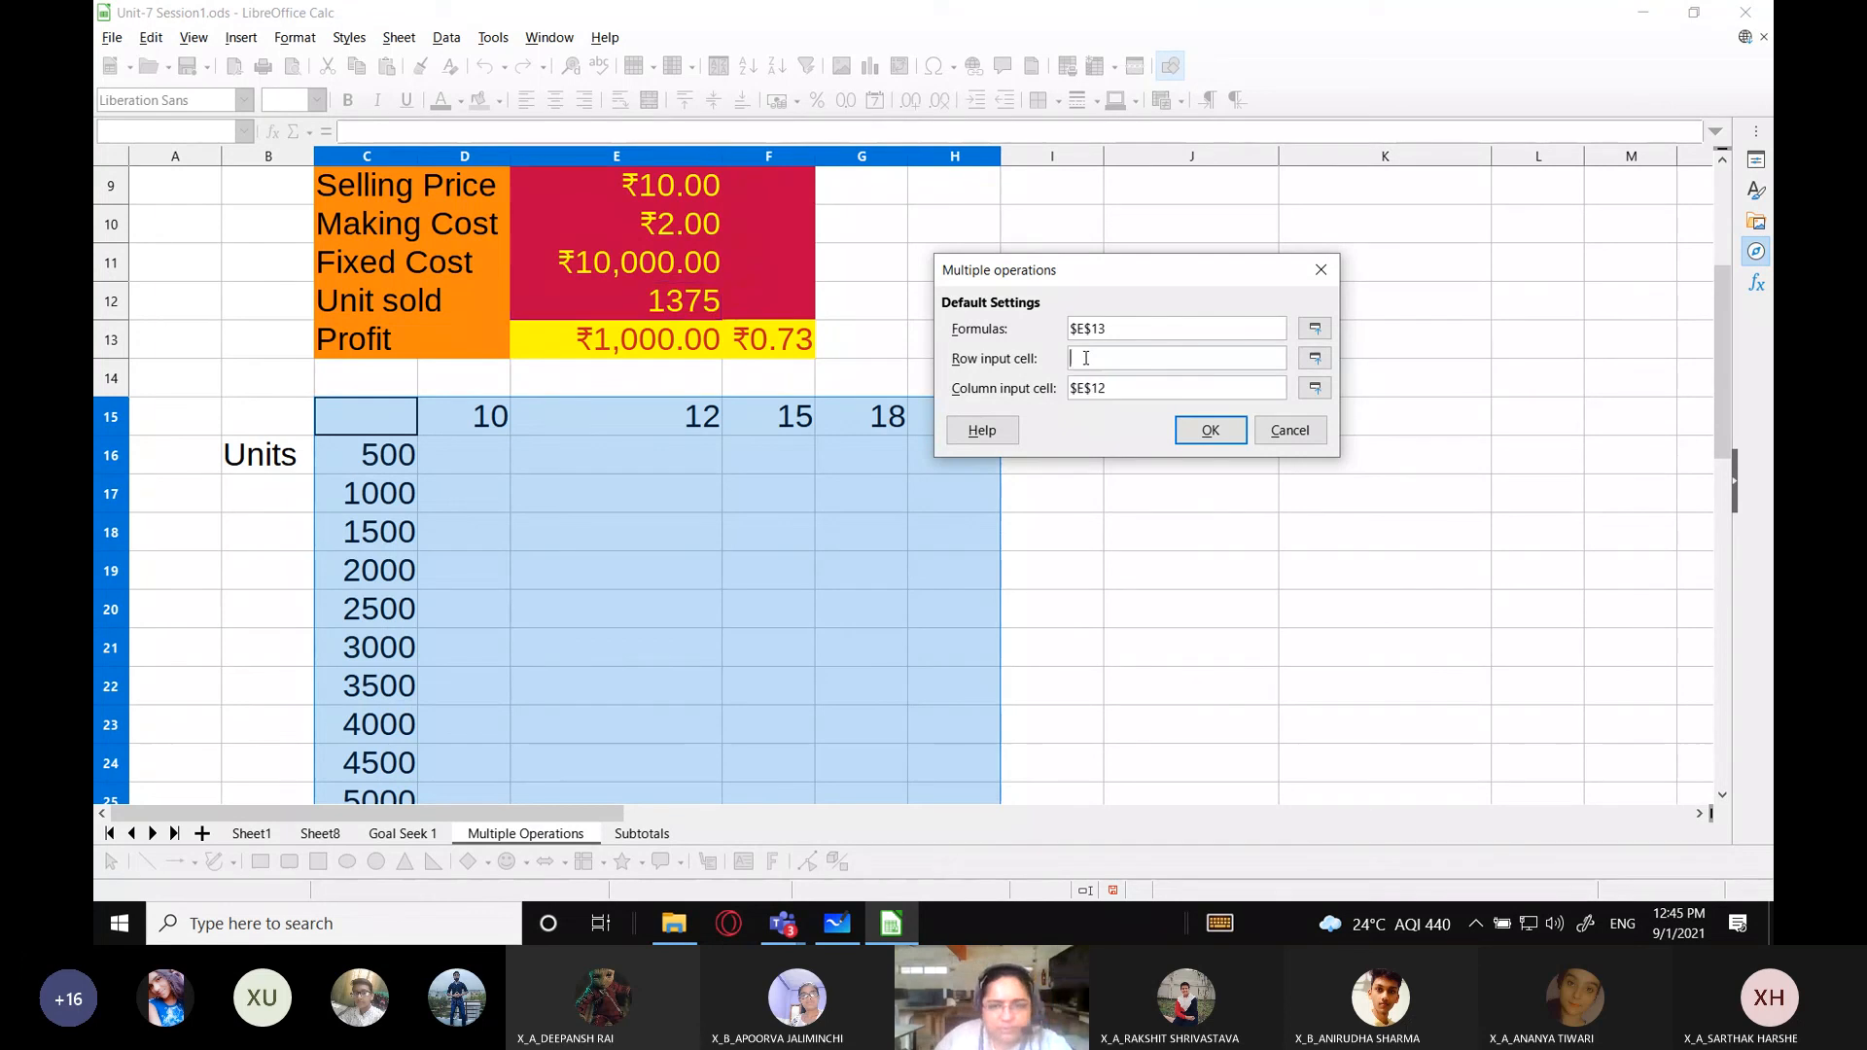
click(1314, 358)
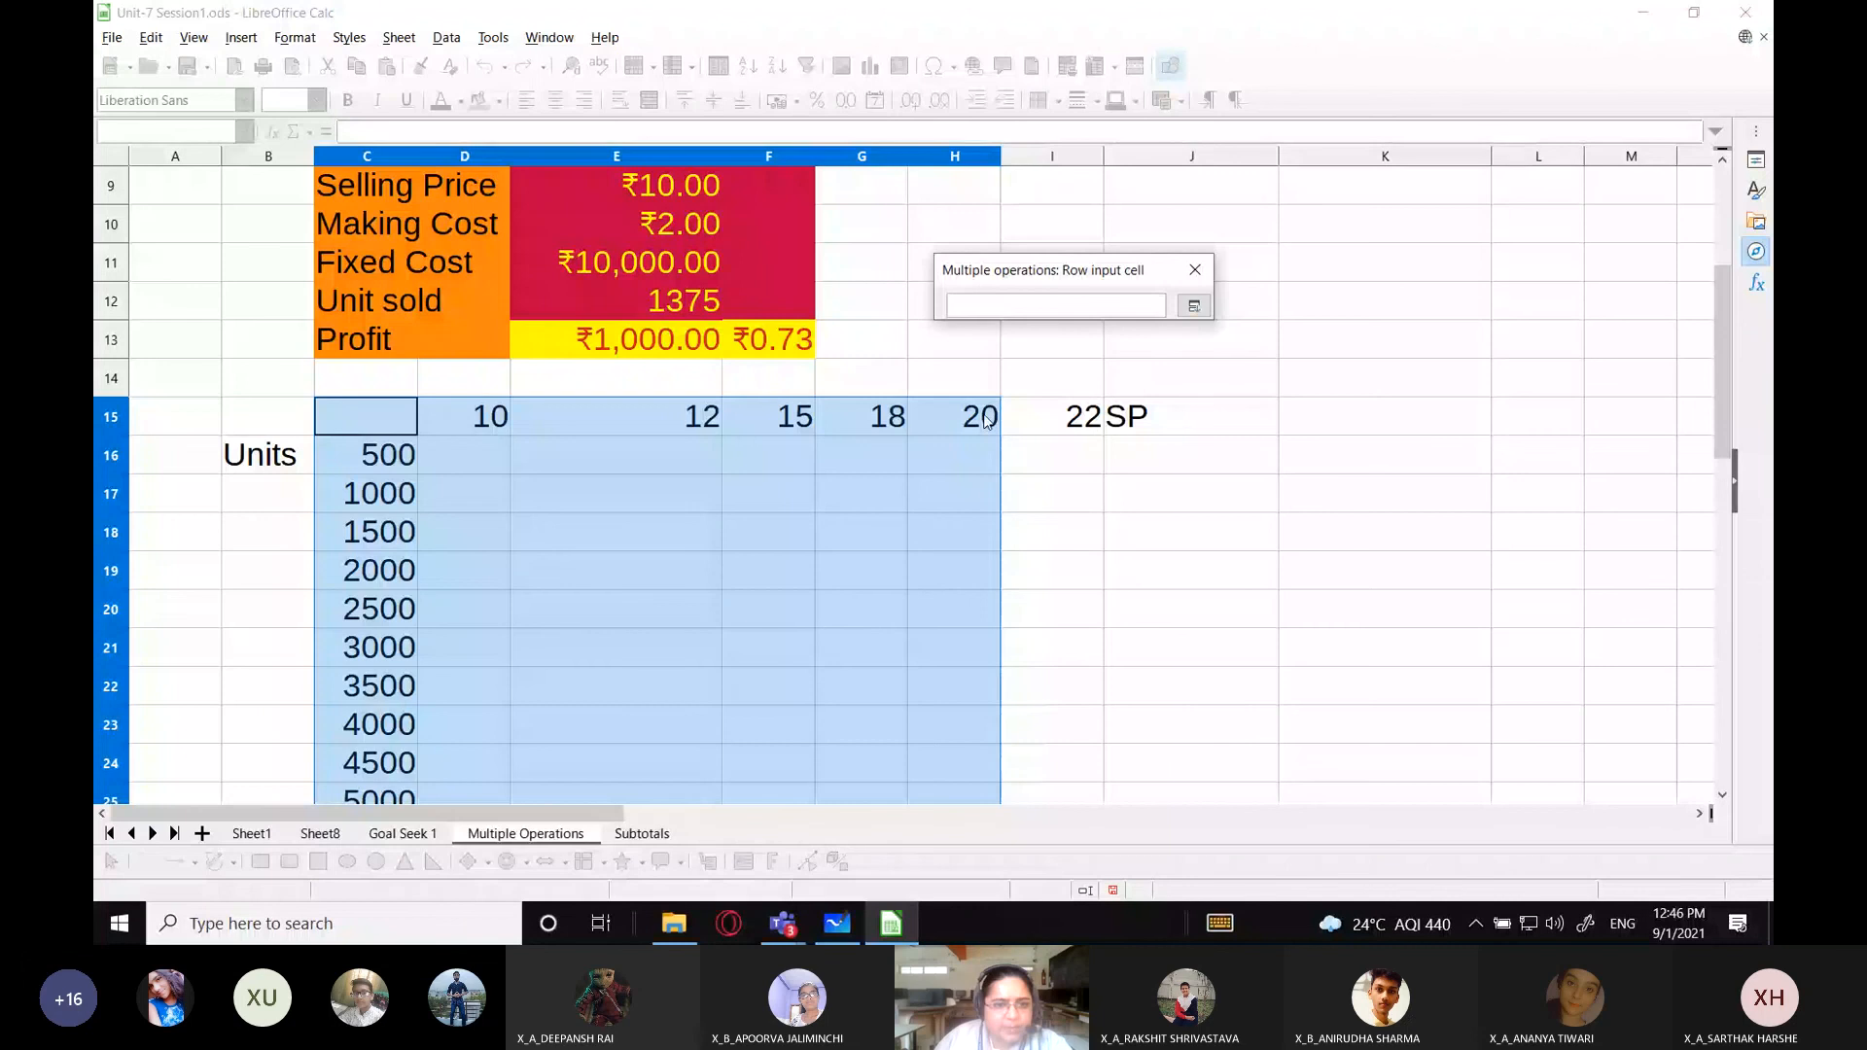
click(664, 192)
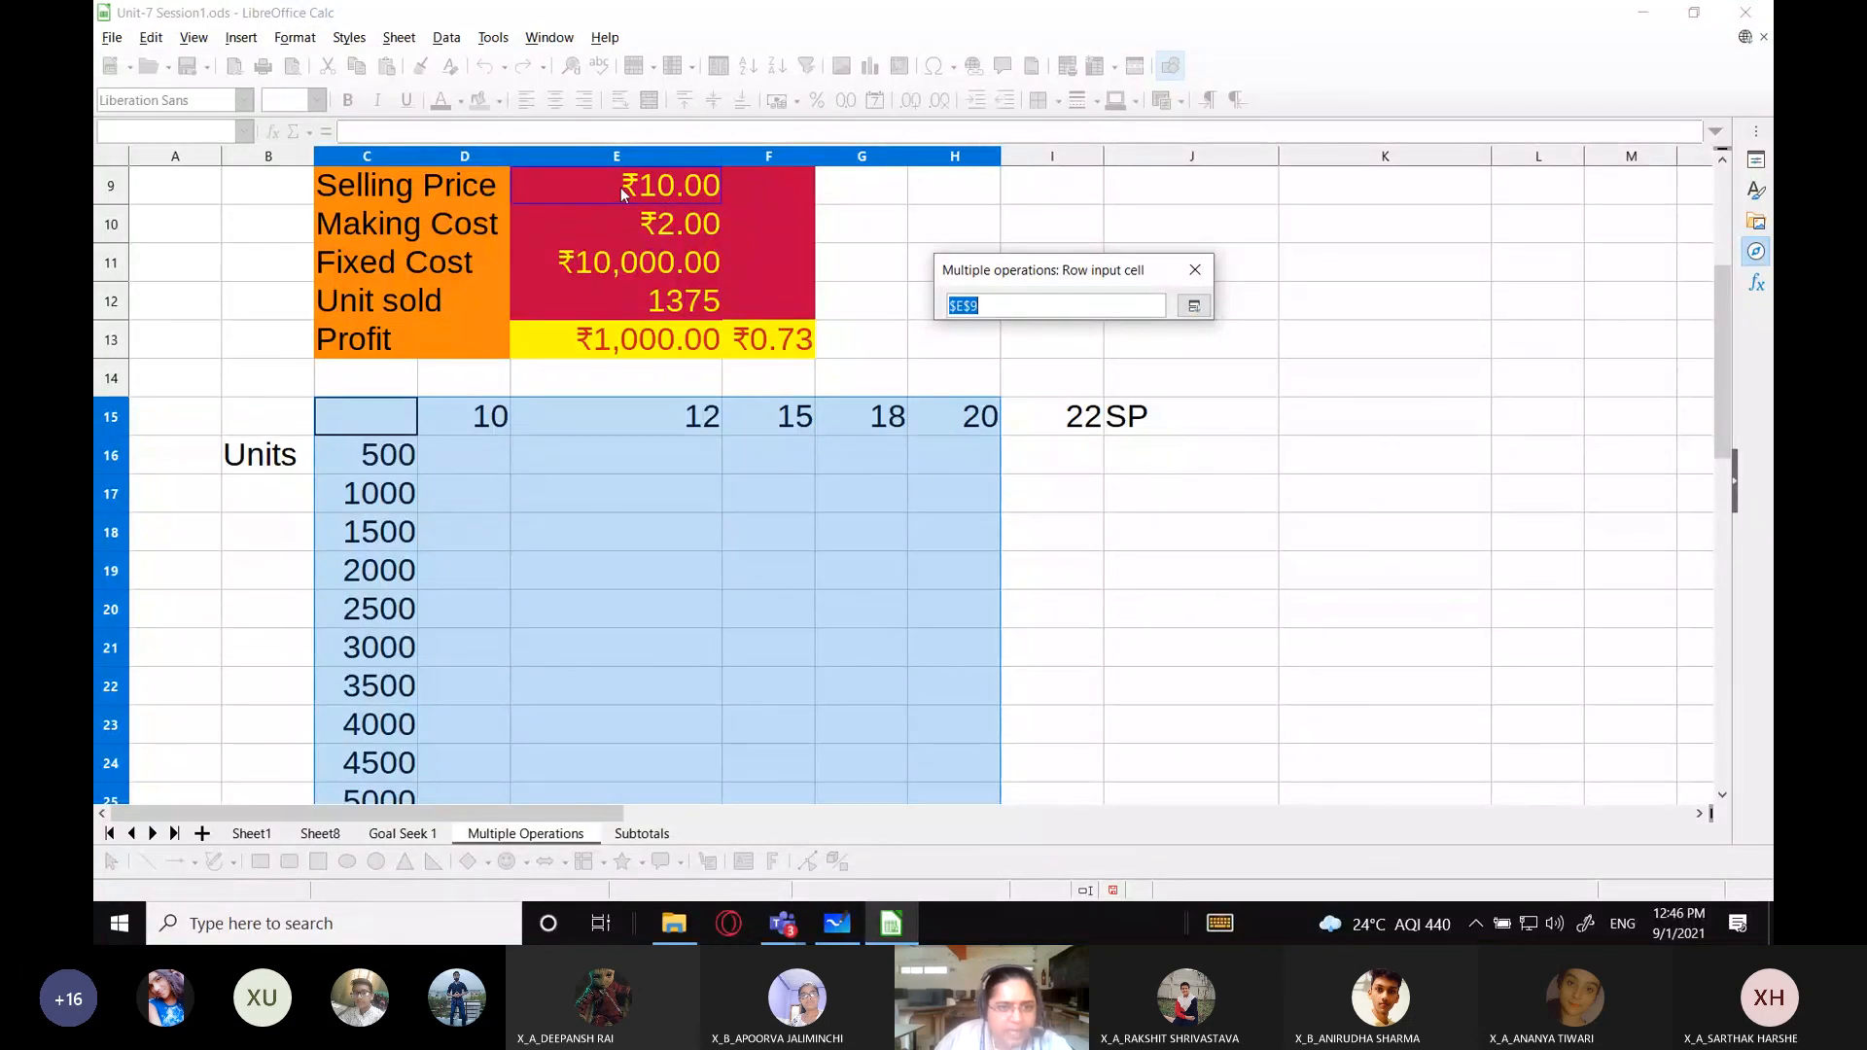
click(1194, 306)
click(1210, 430)
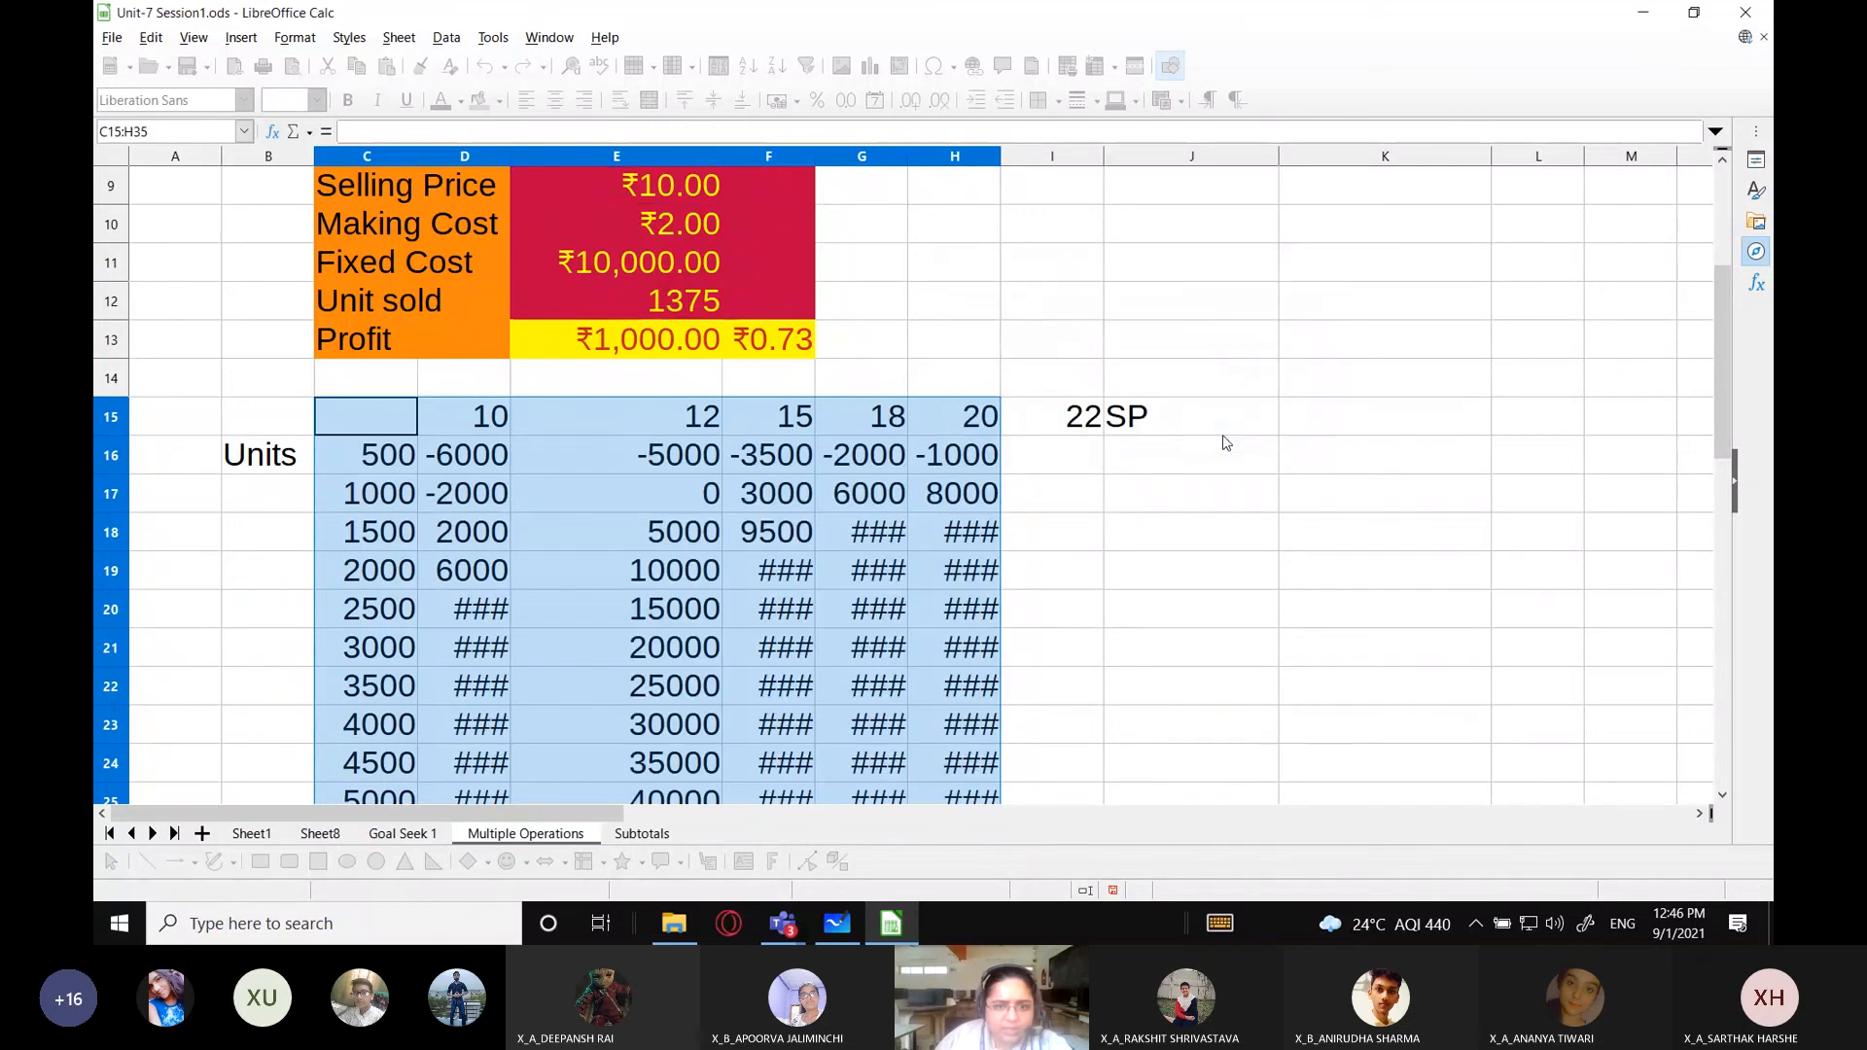
Fit columns C to H to their contents with the default optimal width of 0.1" extra space.
click(282, 39)
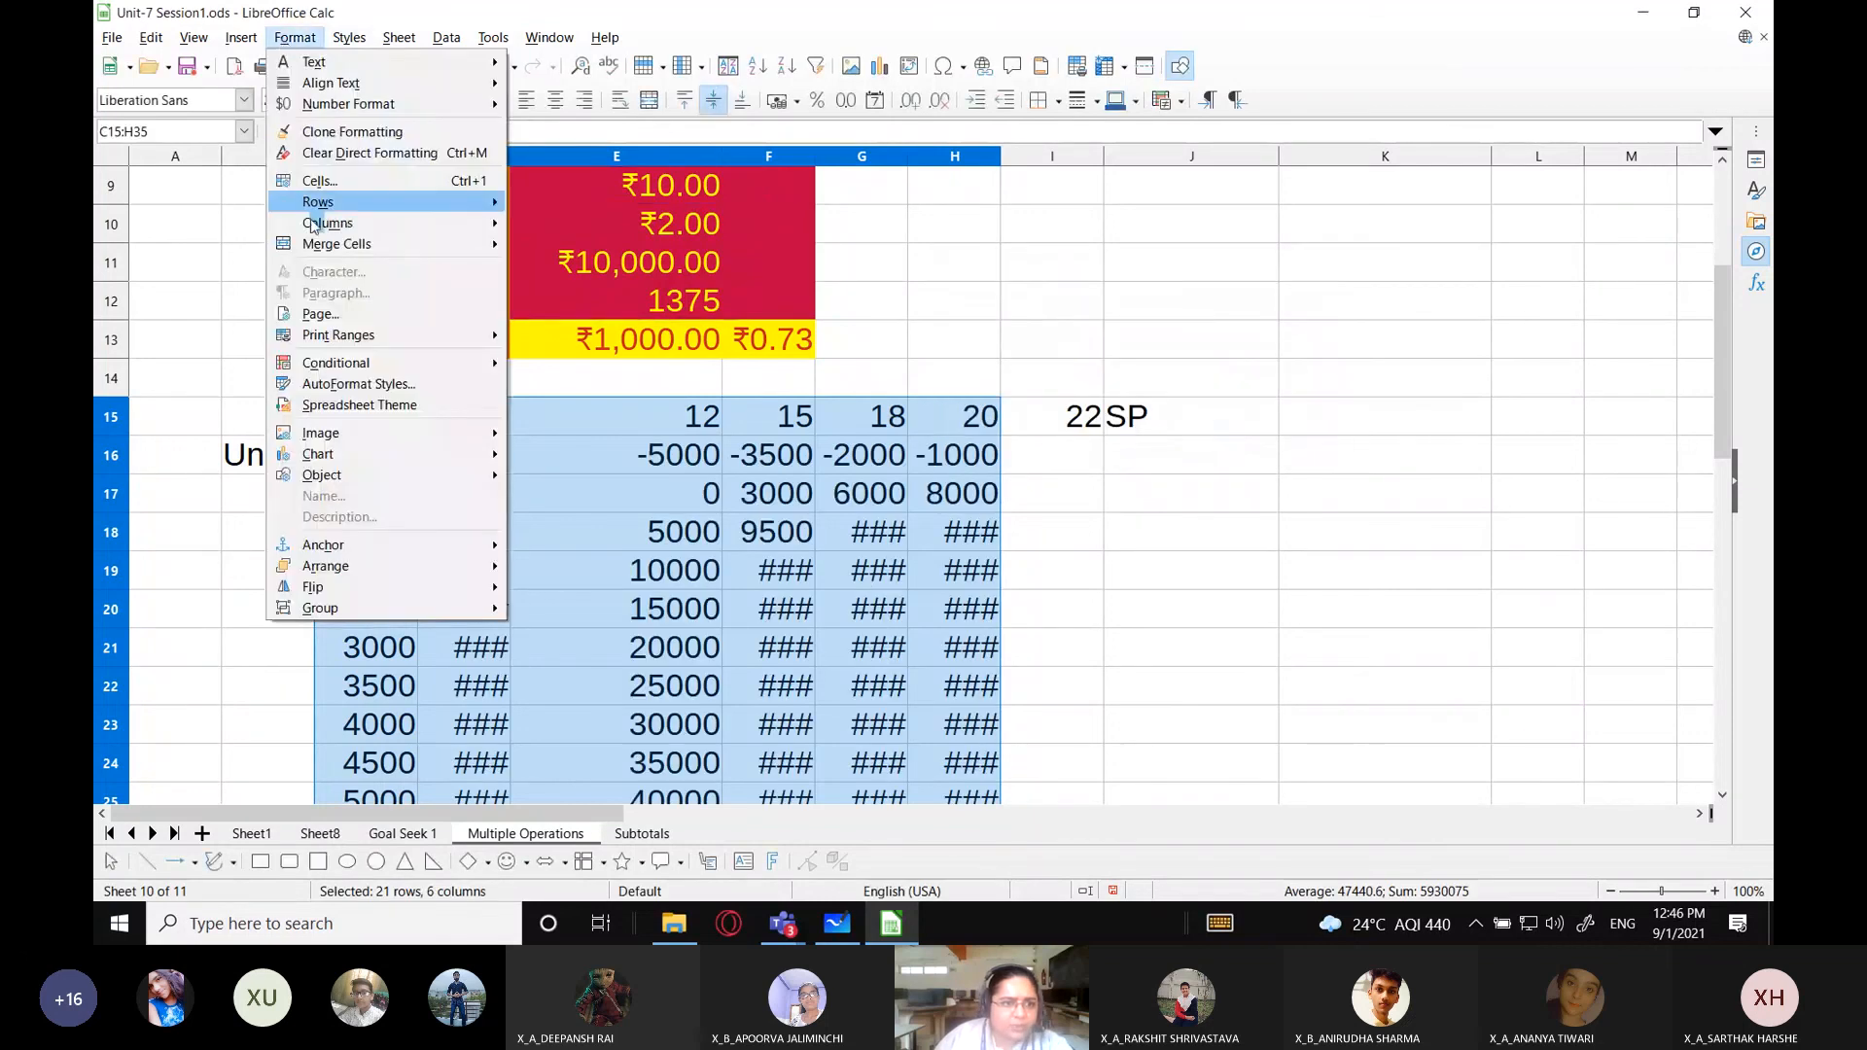
mouse_move(321, 215)
click(564, 239)
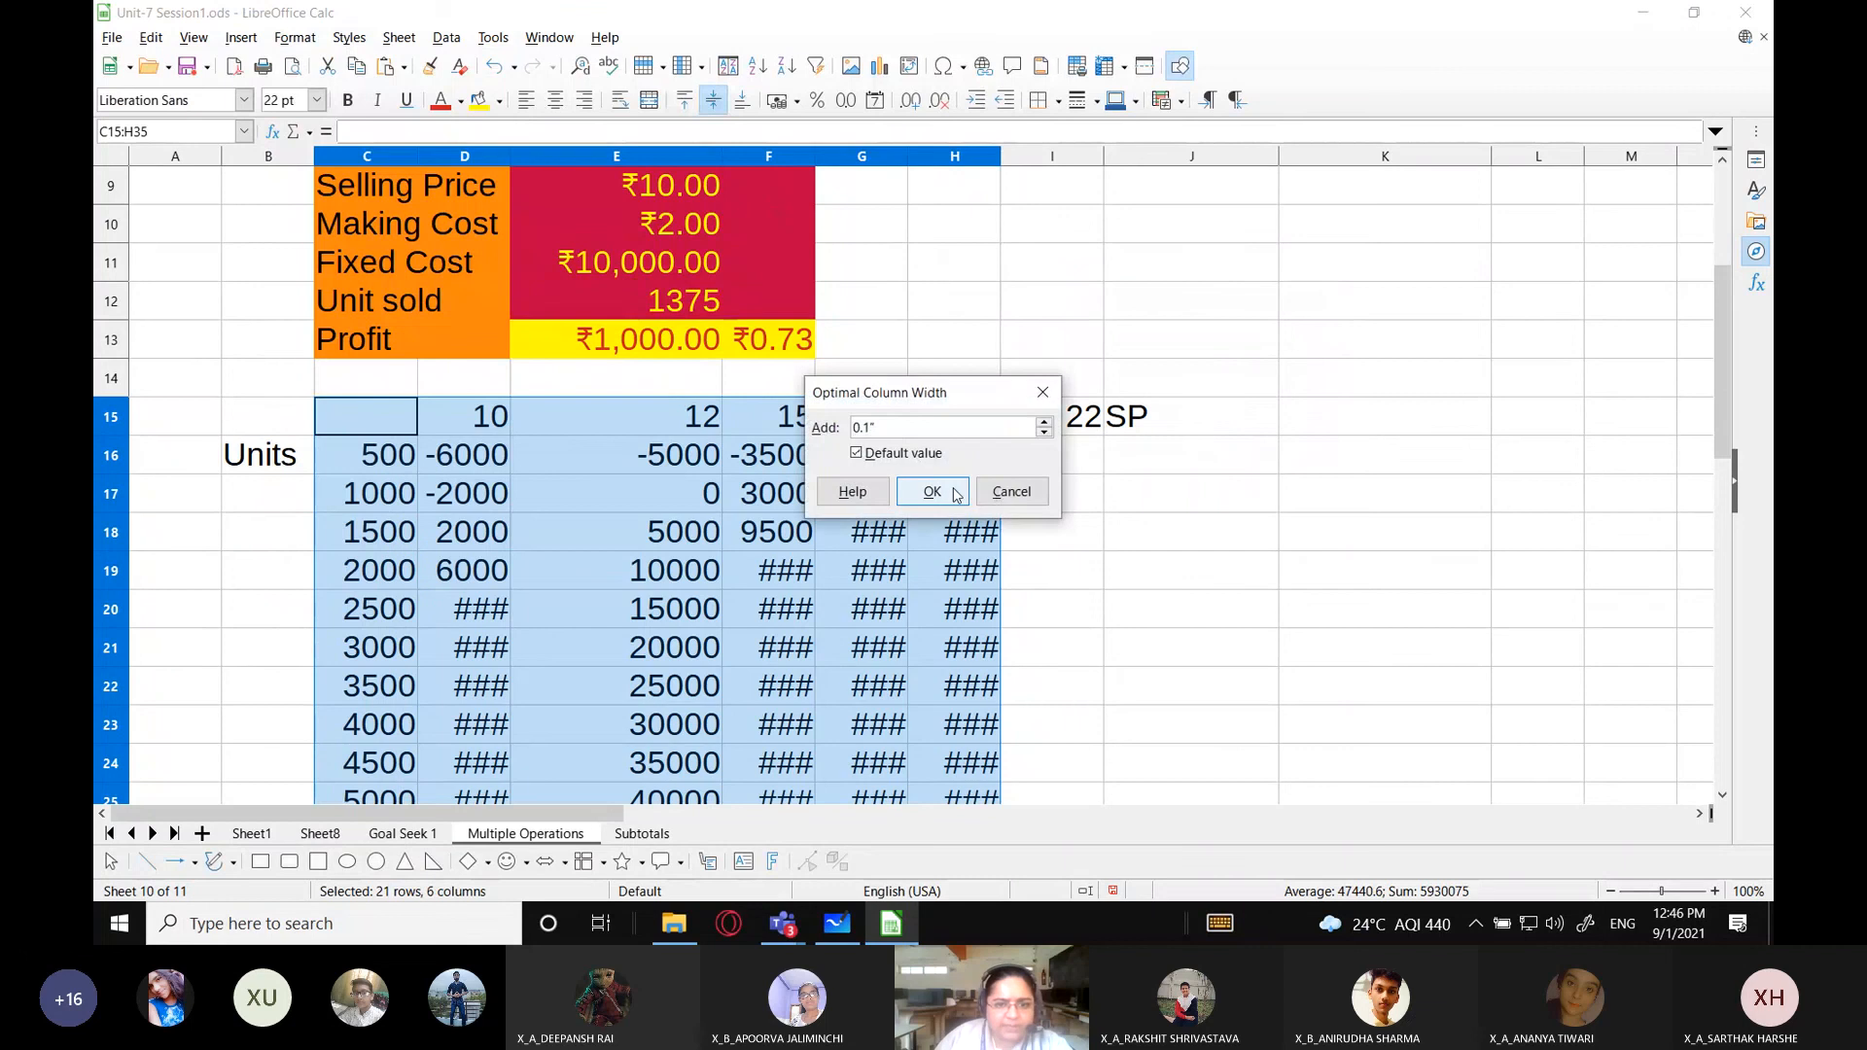
click(932, 490)
click(810, 609)
Format the profit results in D16:H35 as currency and refit columns D to H to their optimal width.
drag(472, 454, 927, 614)
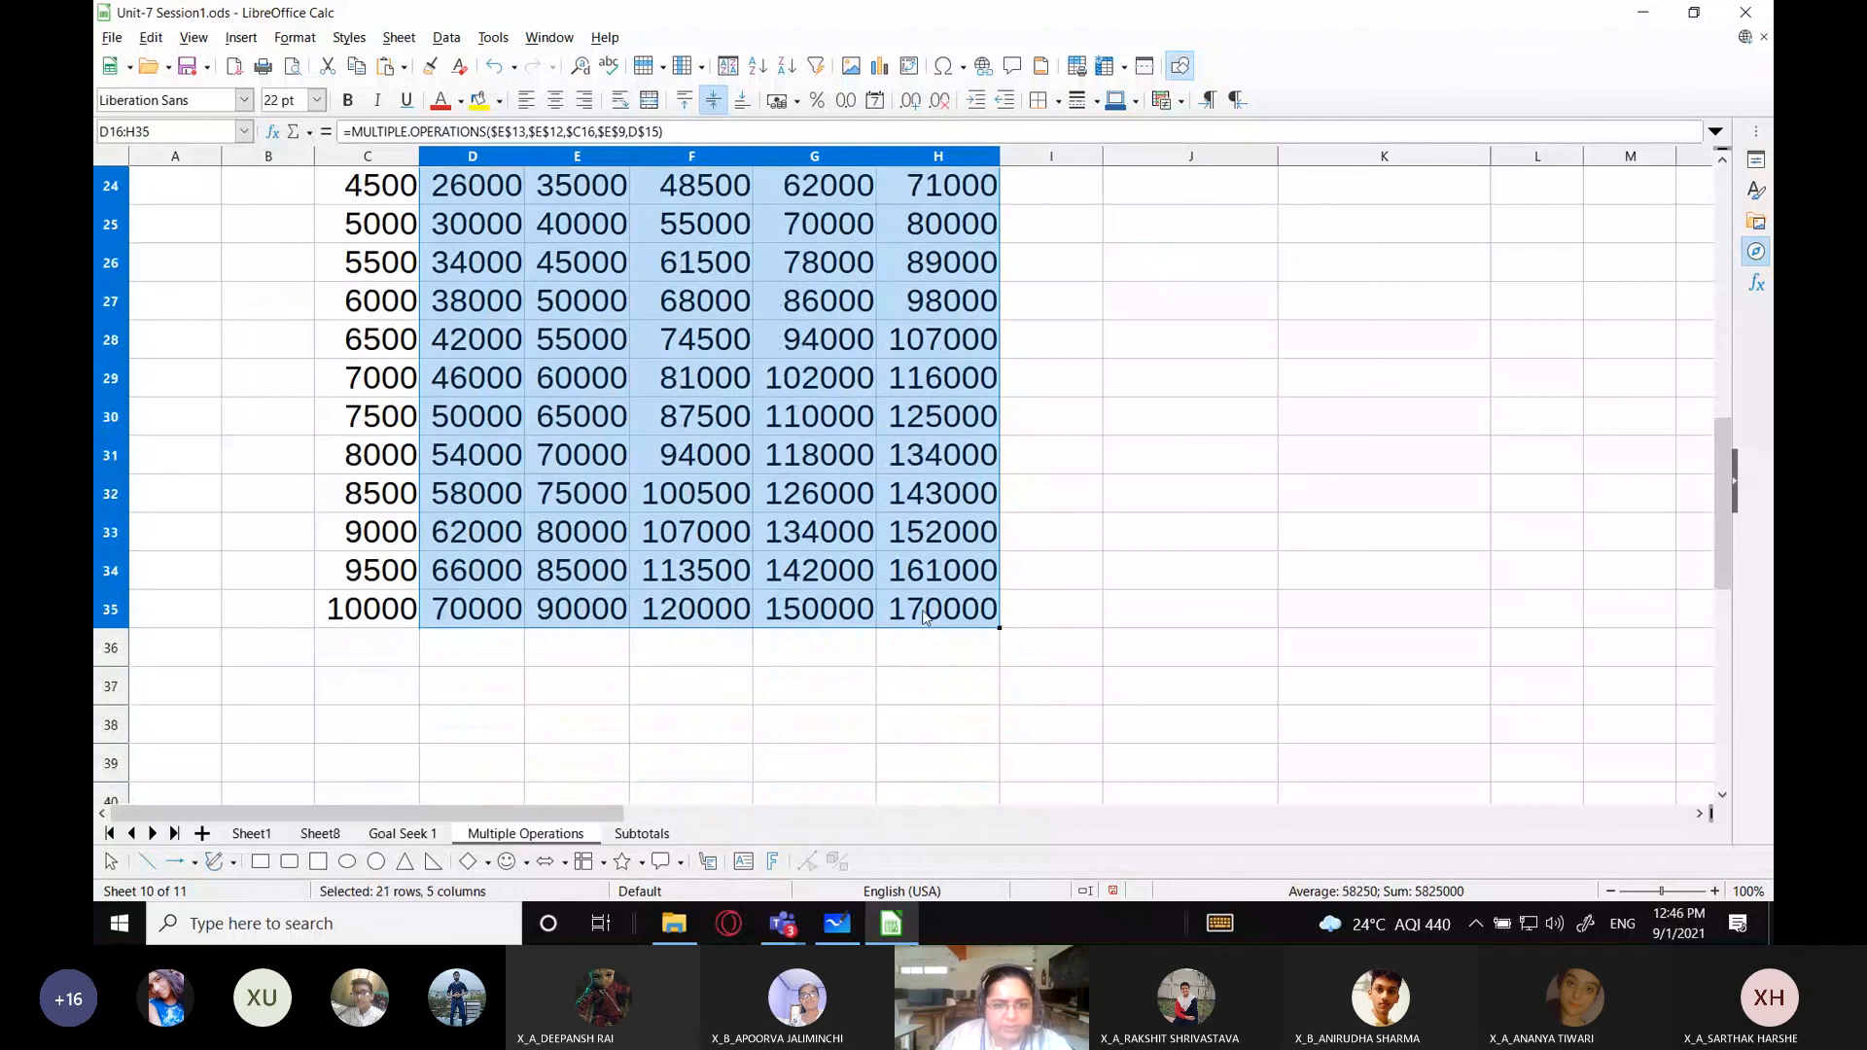
click(777, 101)
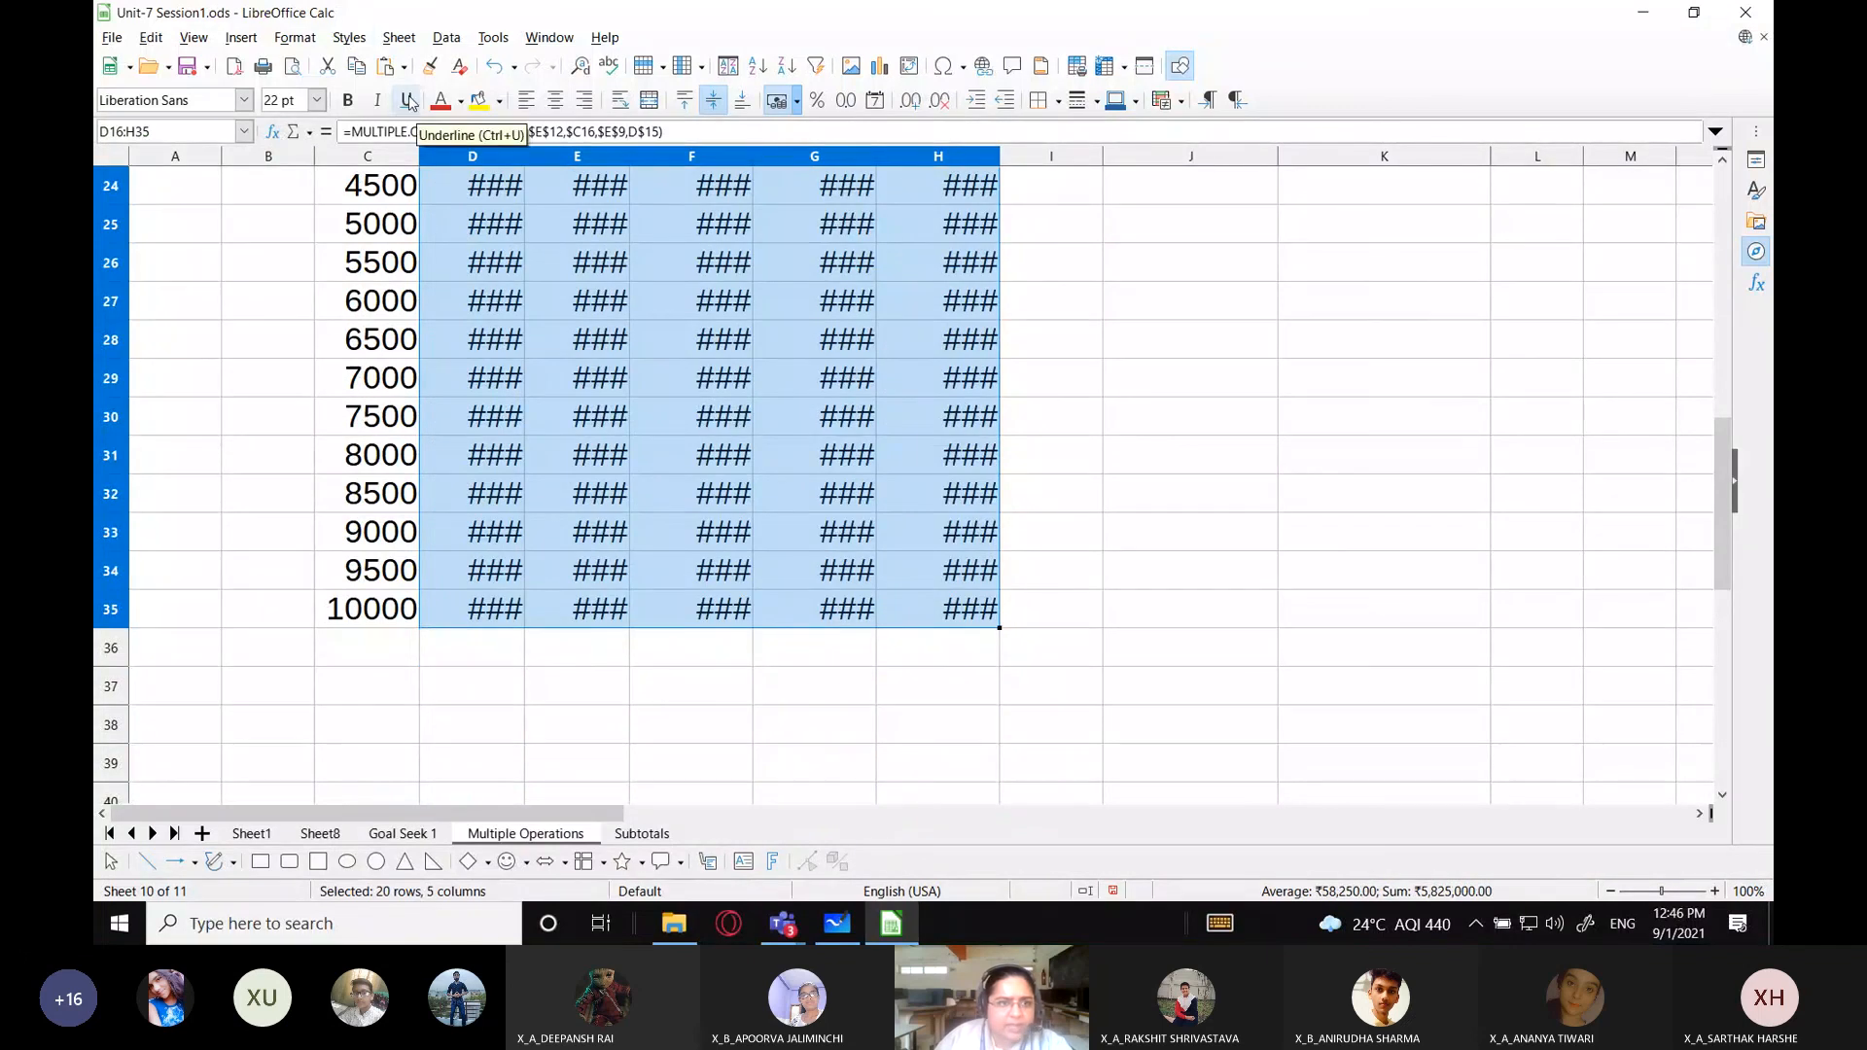
click(295, 37)
mouse_move(367, 229)
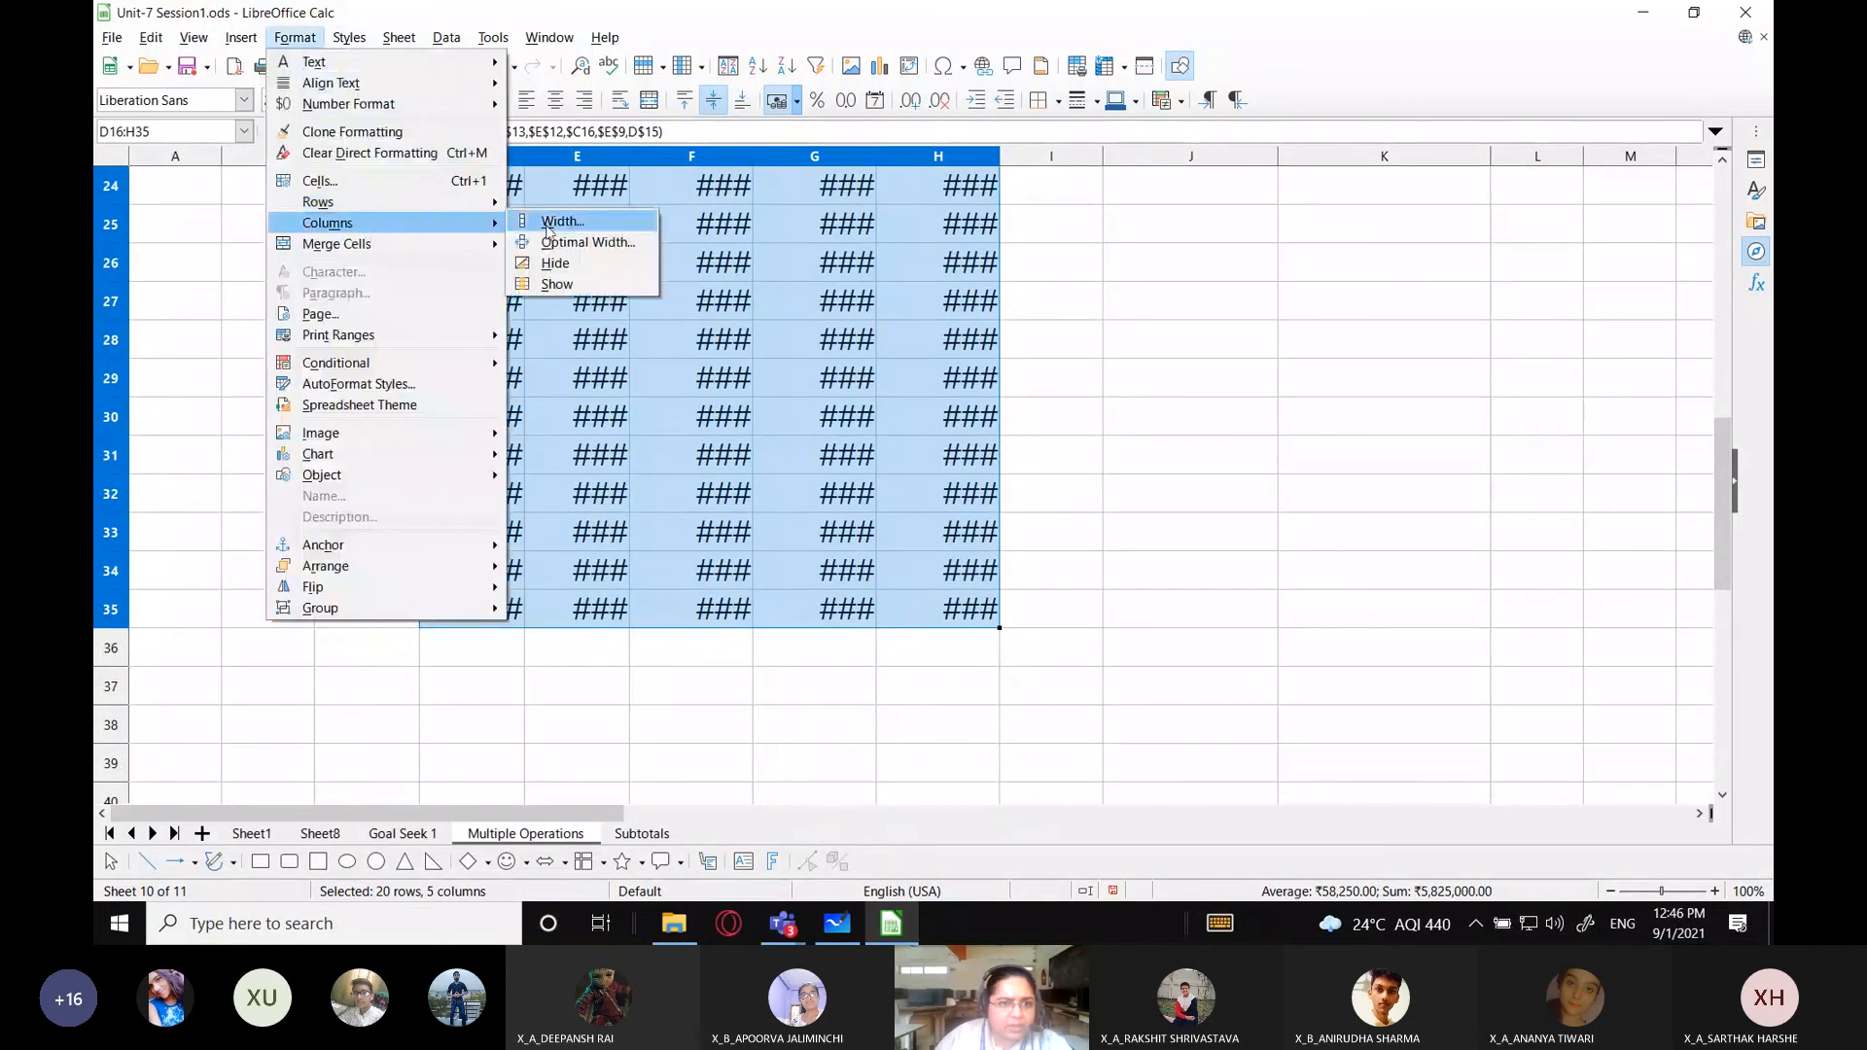
click(574, 245)
click(933, 493)
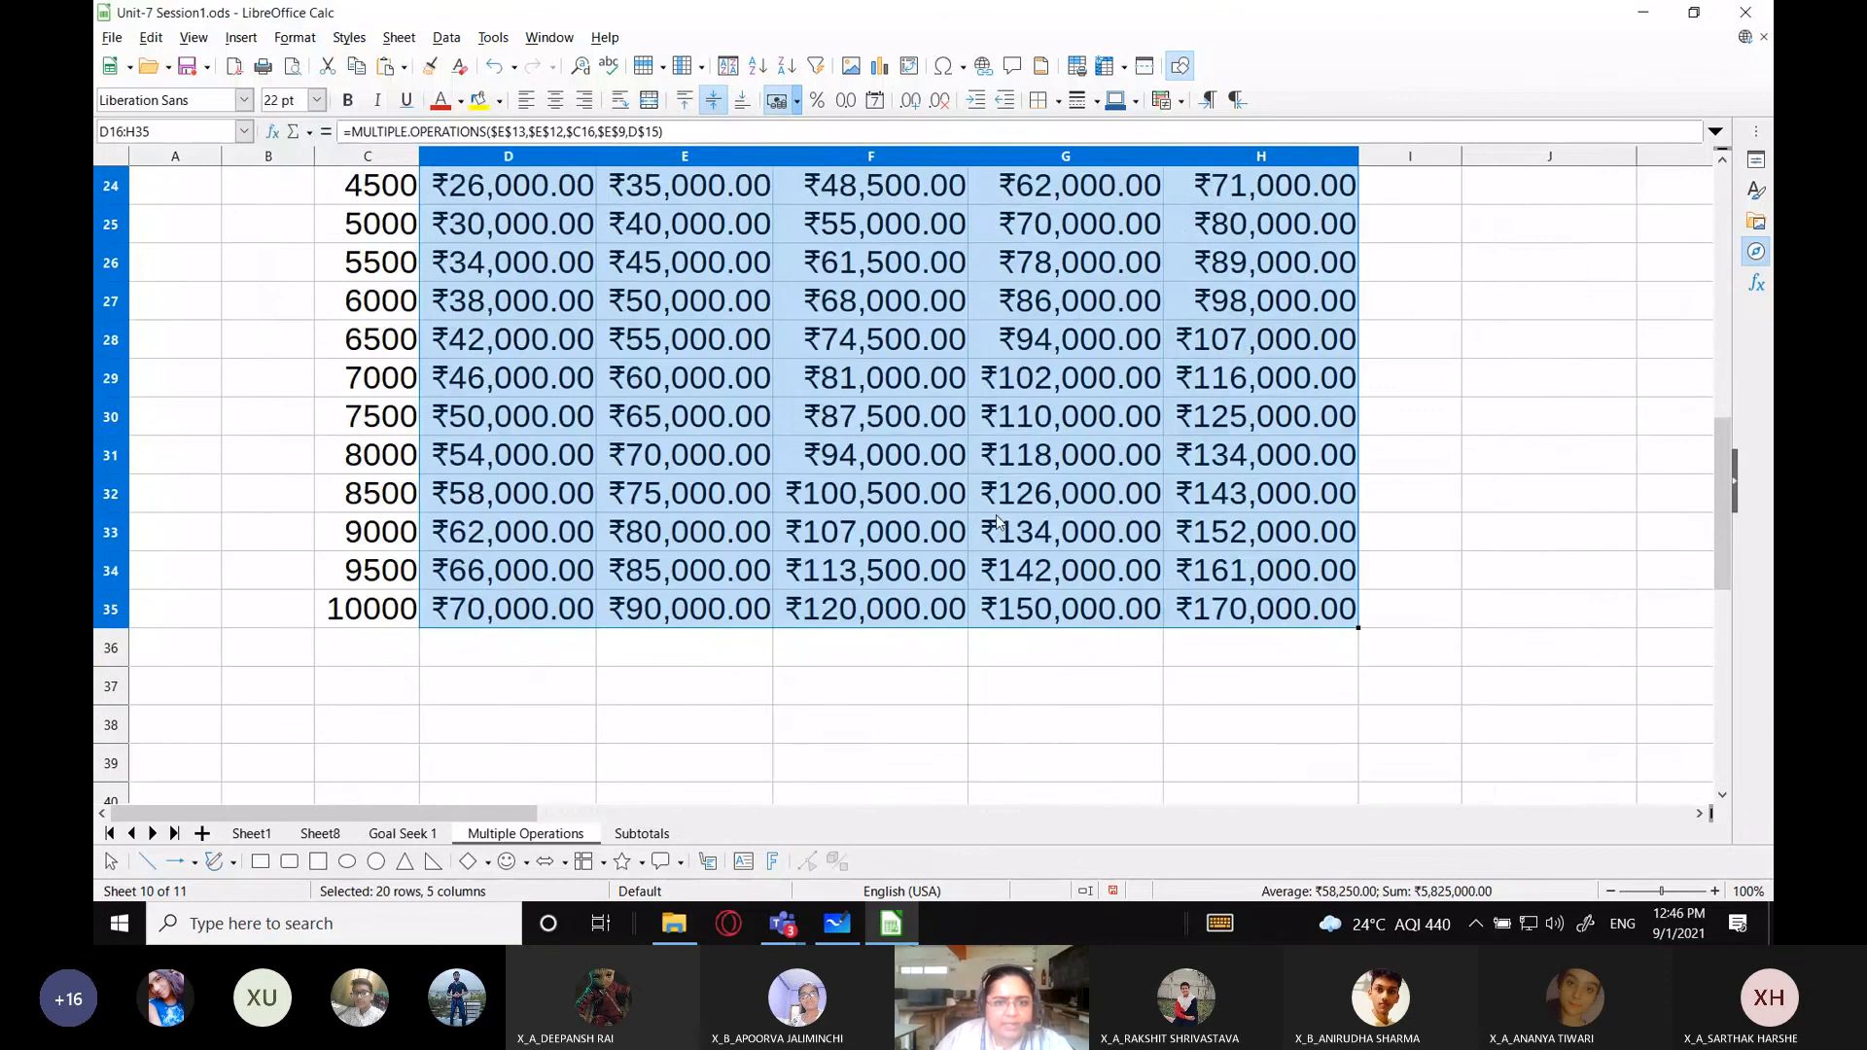
Review the profit results for 500 units at each selling price, from D16 across to H16.
scroll(1002, 534, up, 3)
scroll(1009, 558, up, 1)
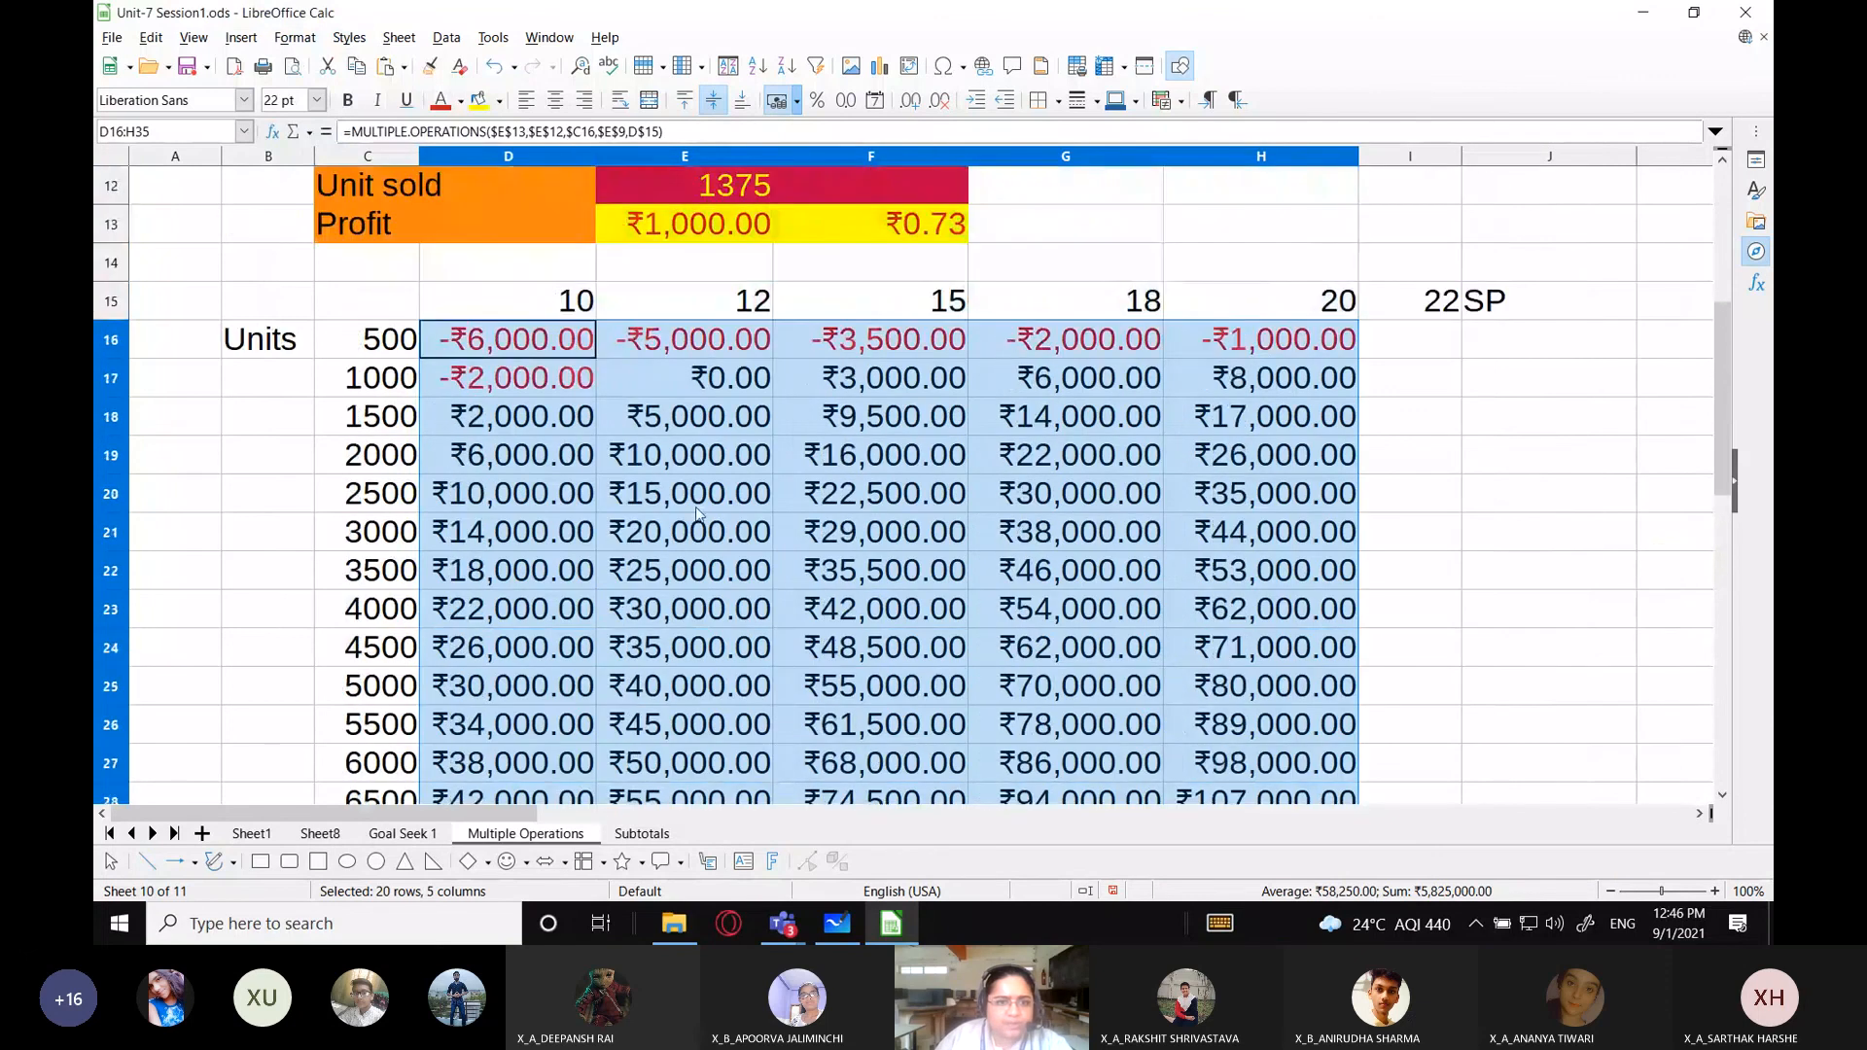
click(685, 493)
click(506, 348)
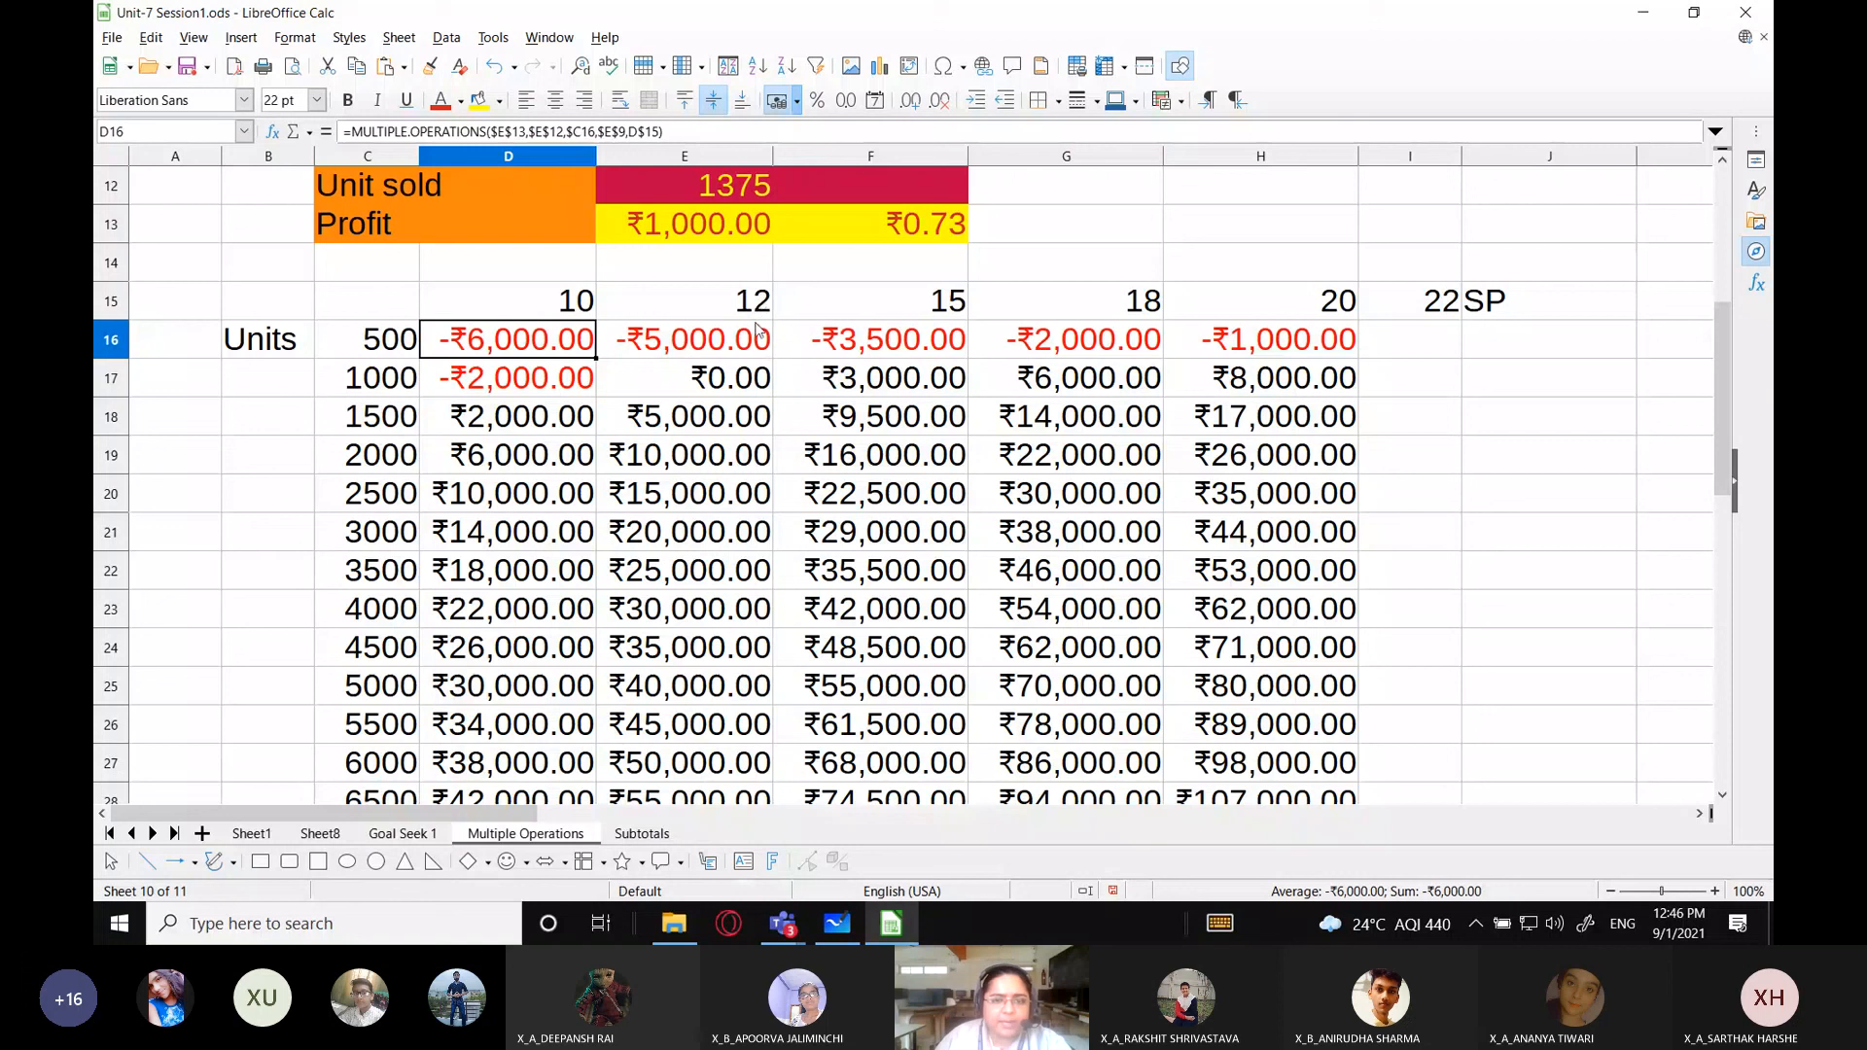
click(749, 352)
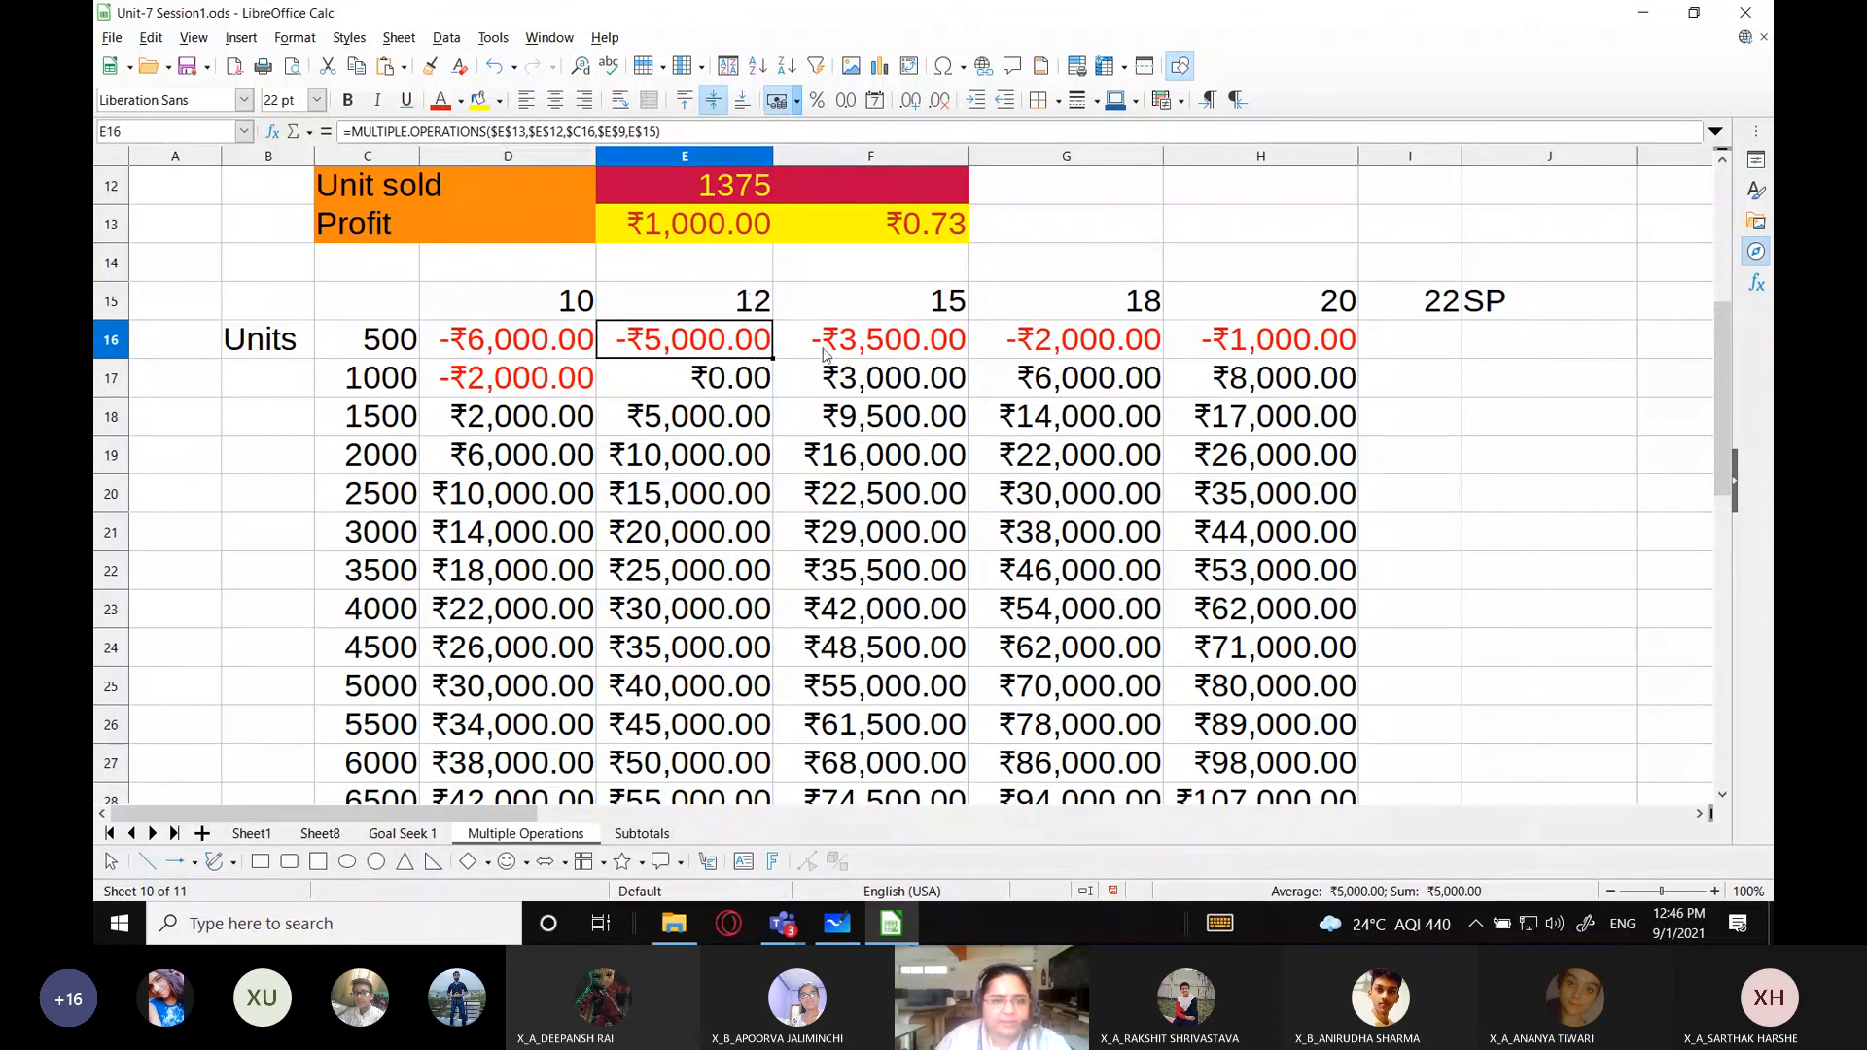
click(829, 356)
click(1055, 345)
click(1244, 356)
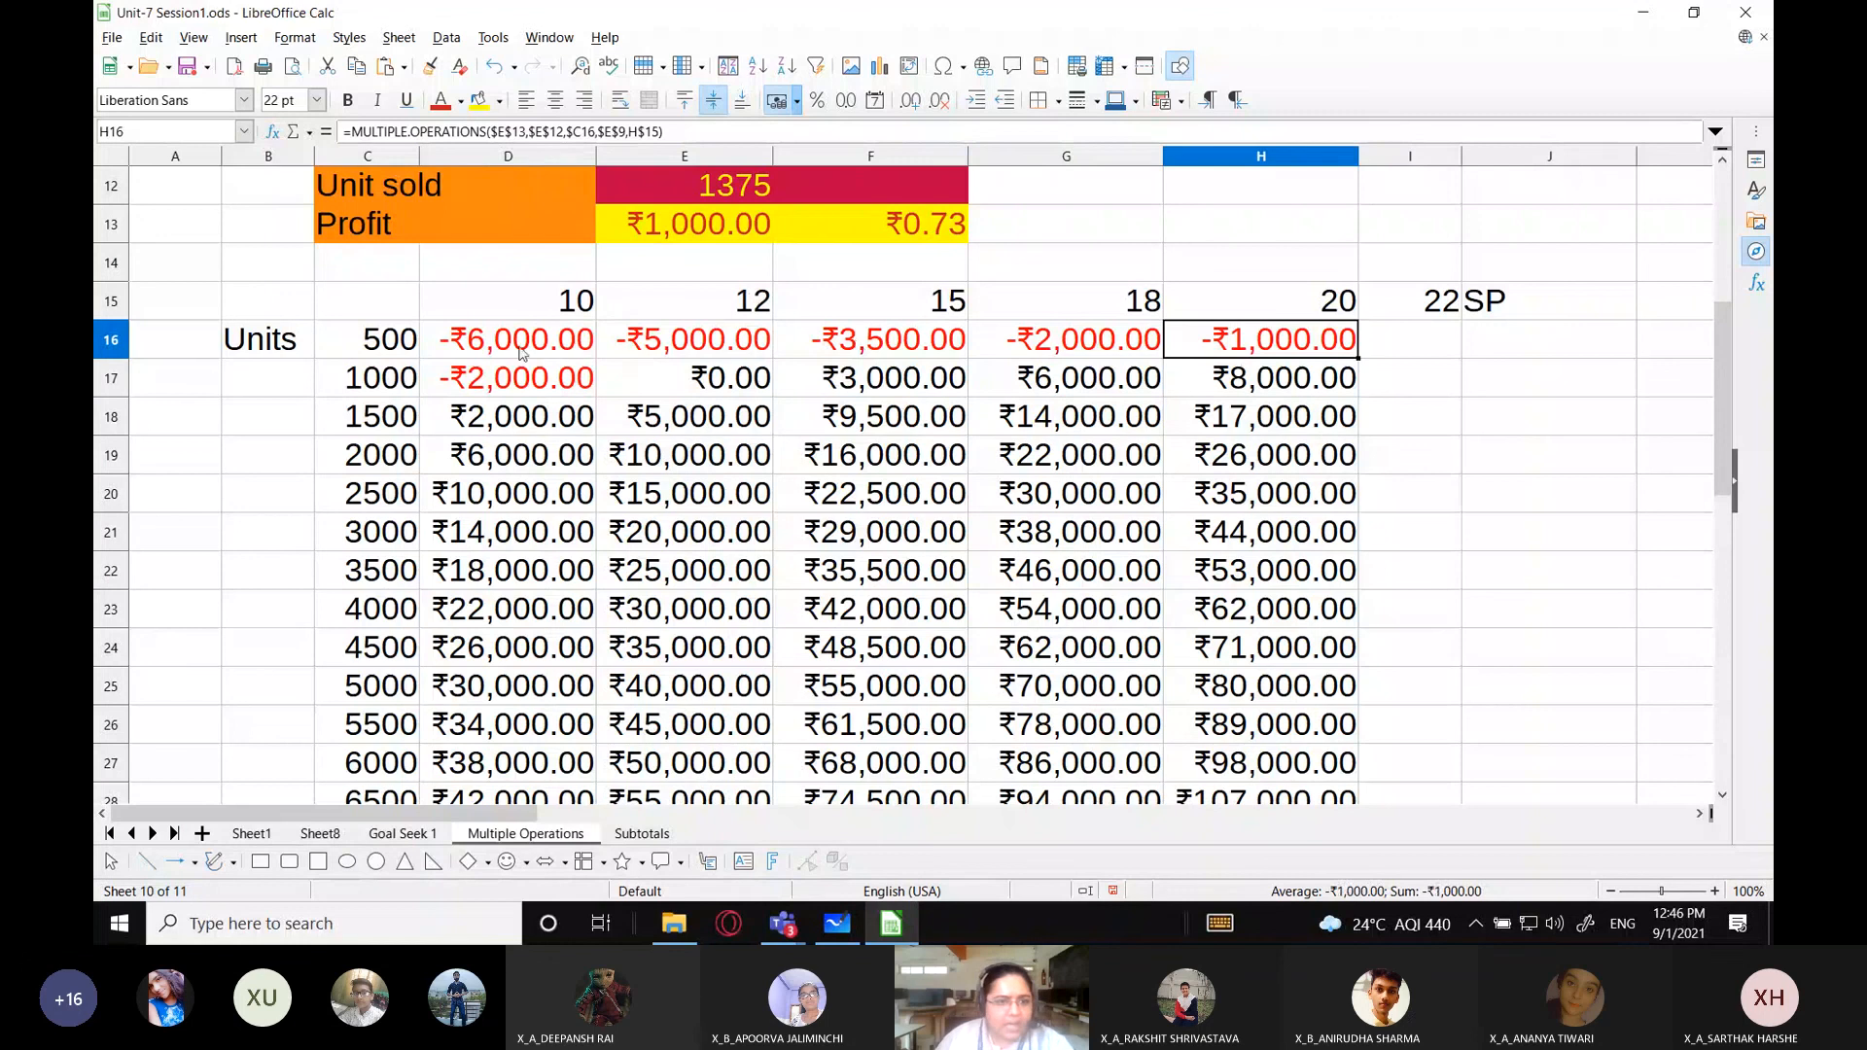
Examine the profit for 1000 units at selling price 12 and the results for larger quantities and higher prices.
click(733, 302)
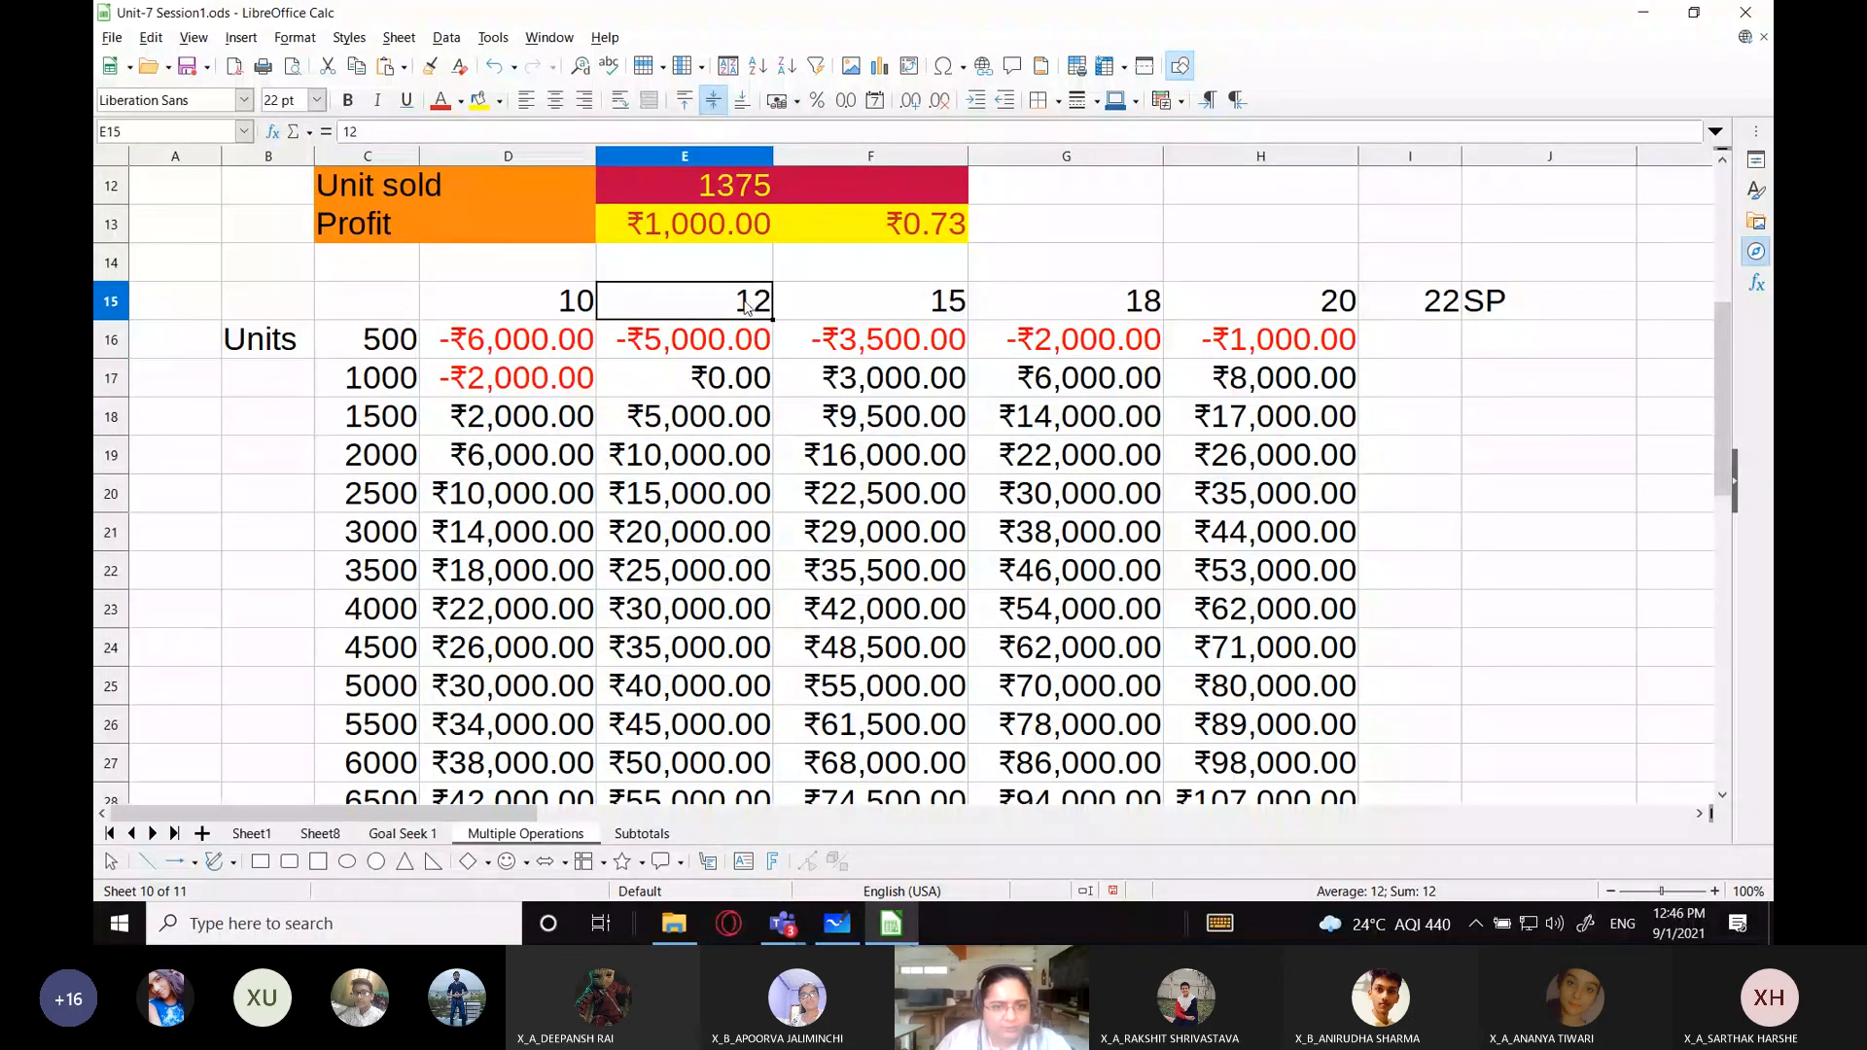
click(375, 389)
click(711, 392)
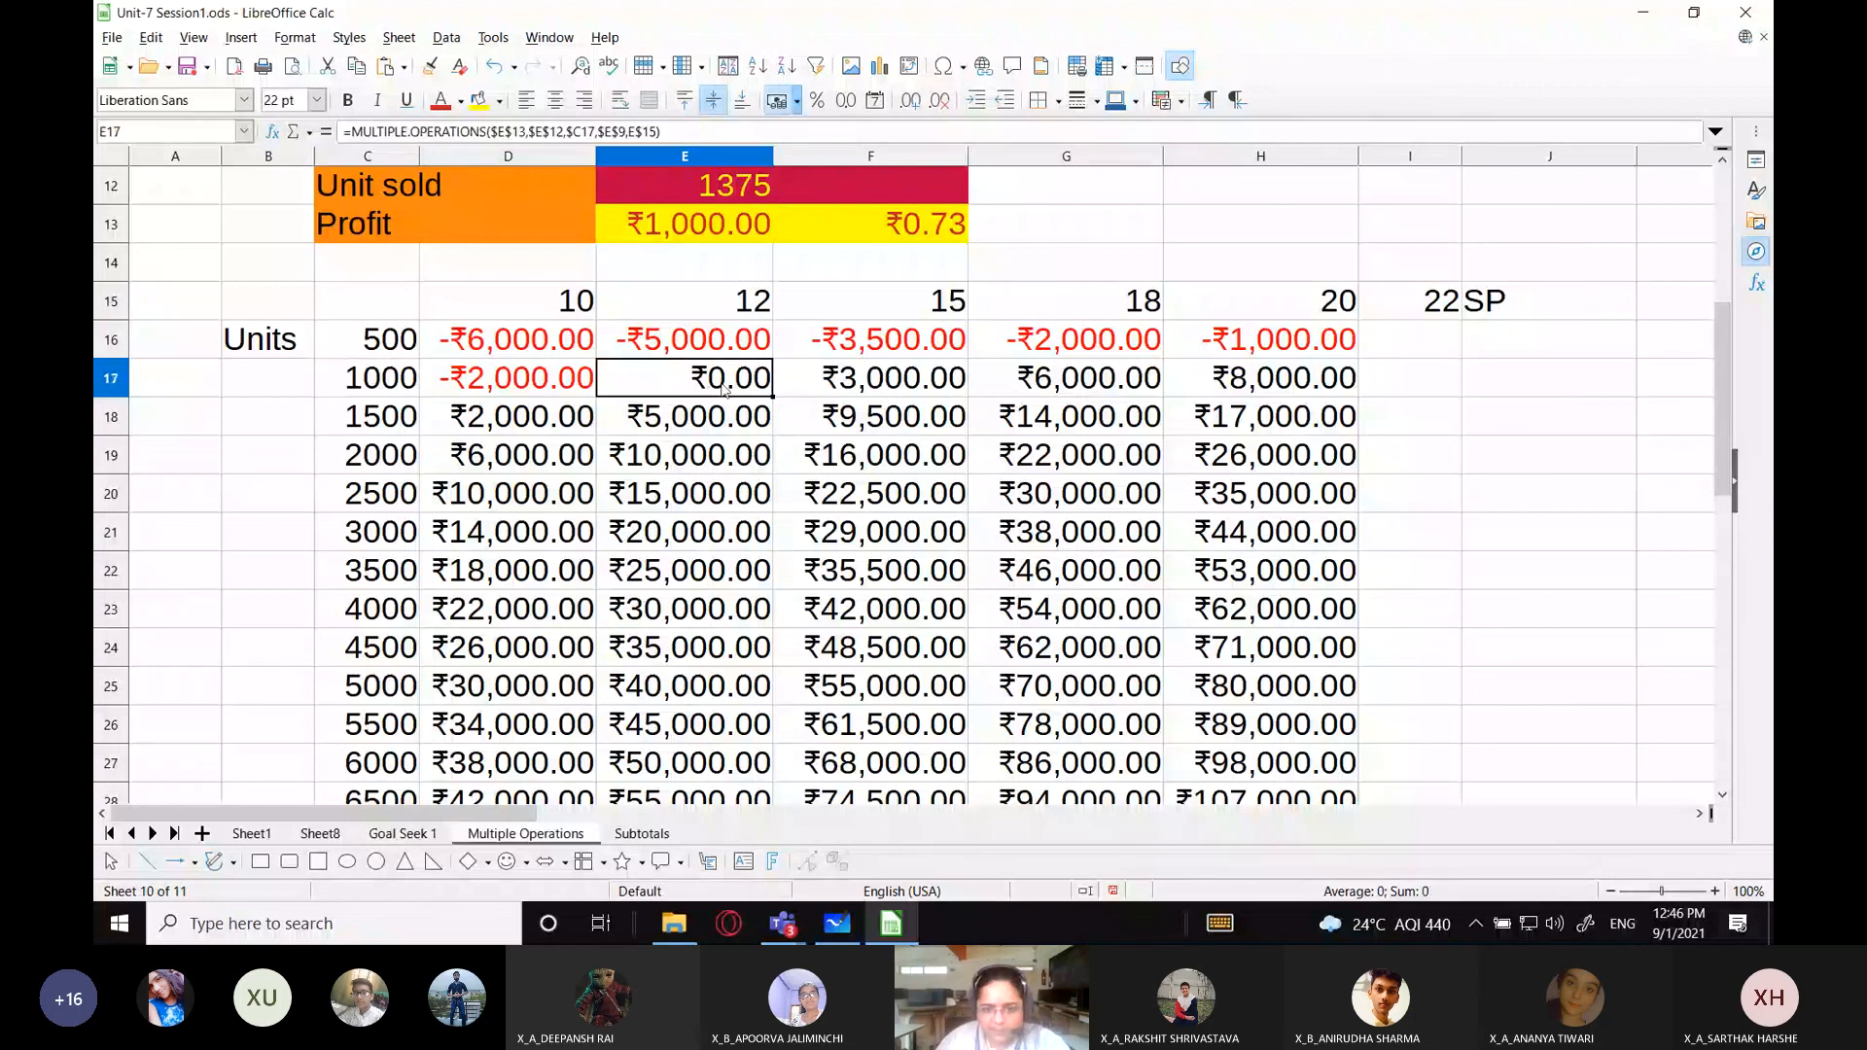
drag(885, 386, 1264, 649)
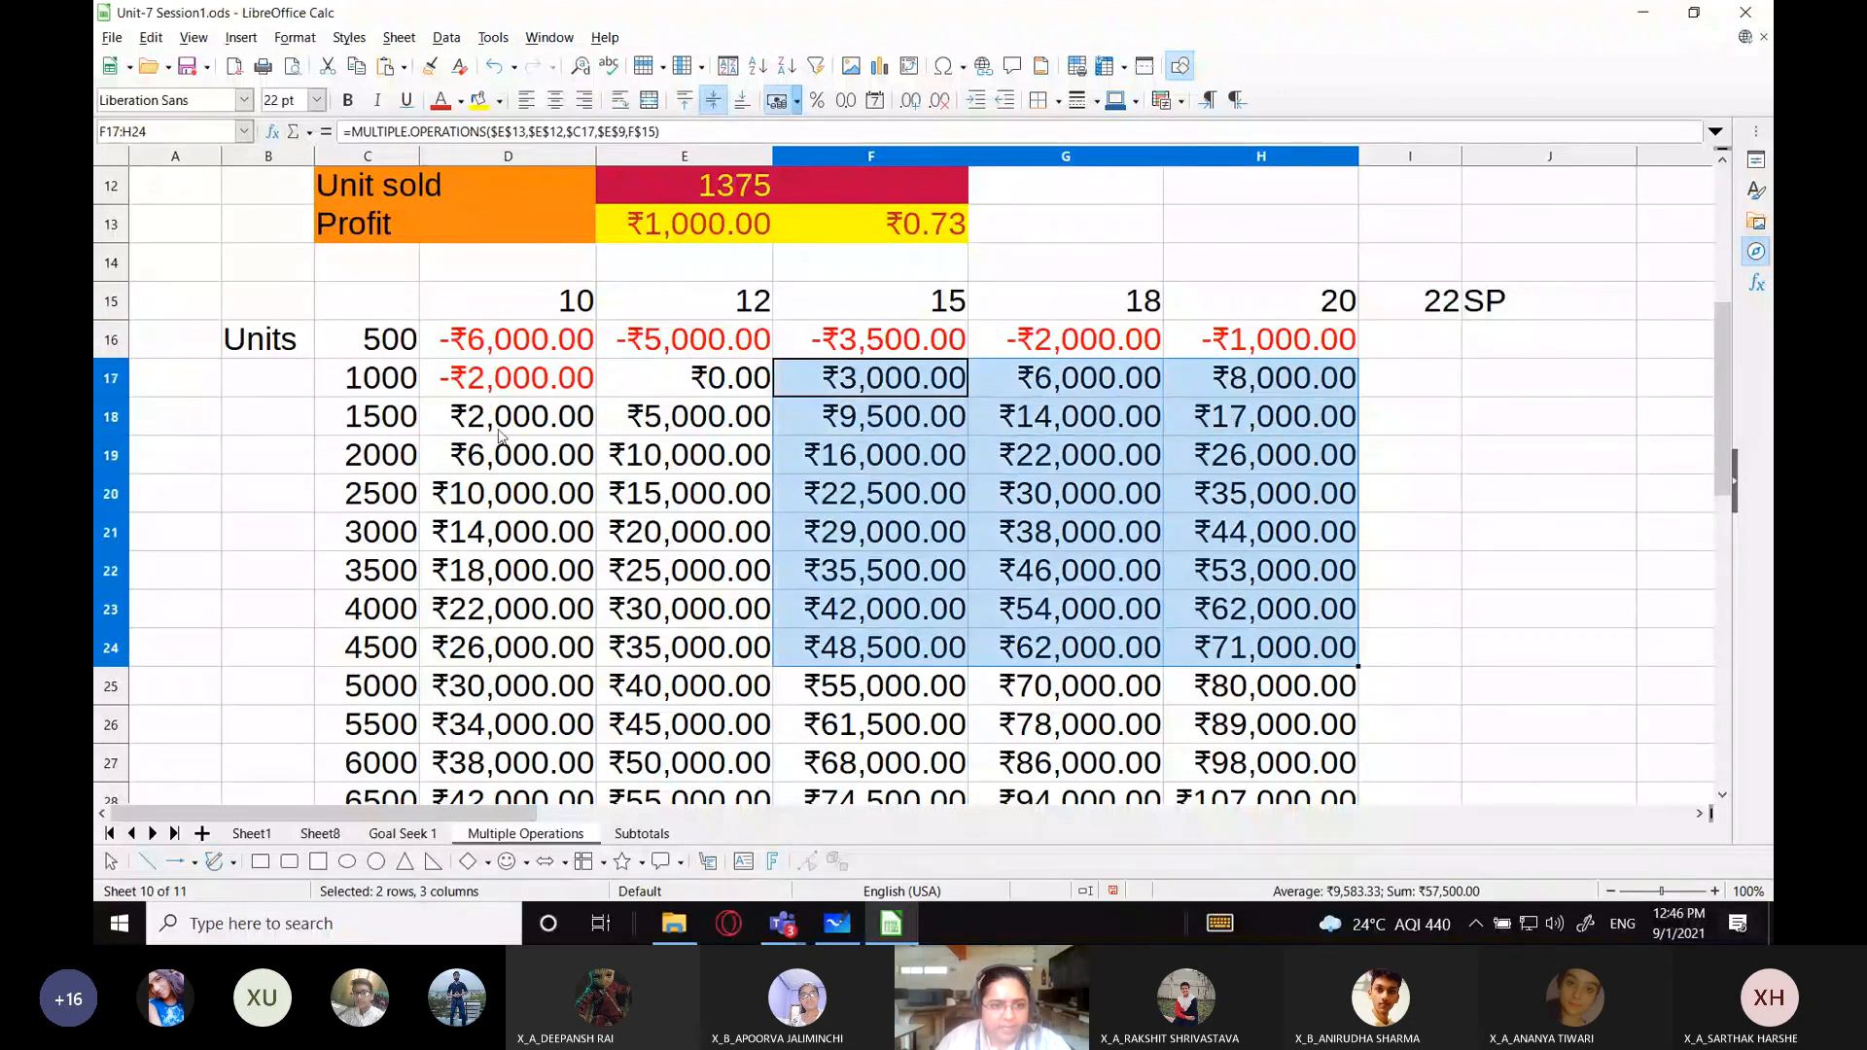
drag(506, 416, 1235, 747)
scroll(1089, 700, down, 4)
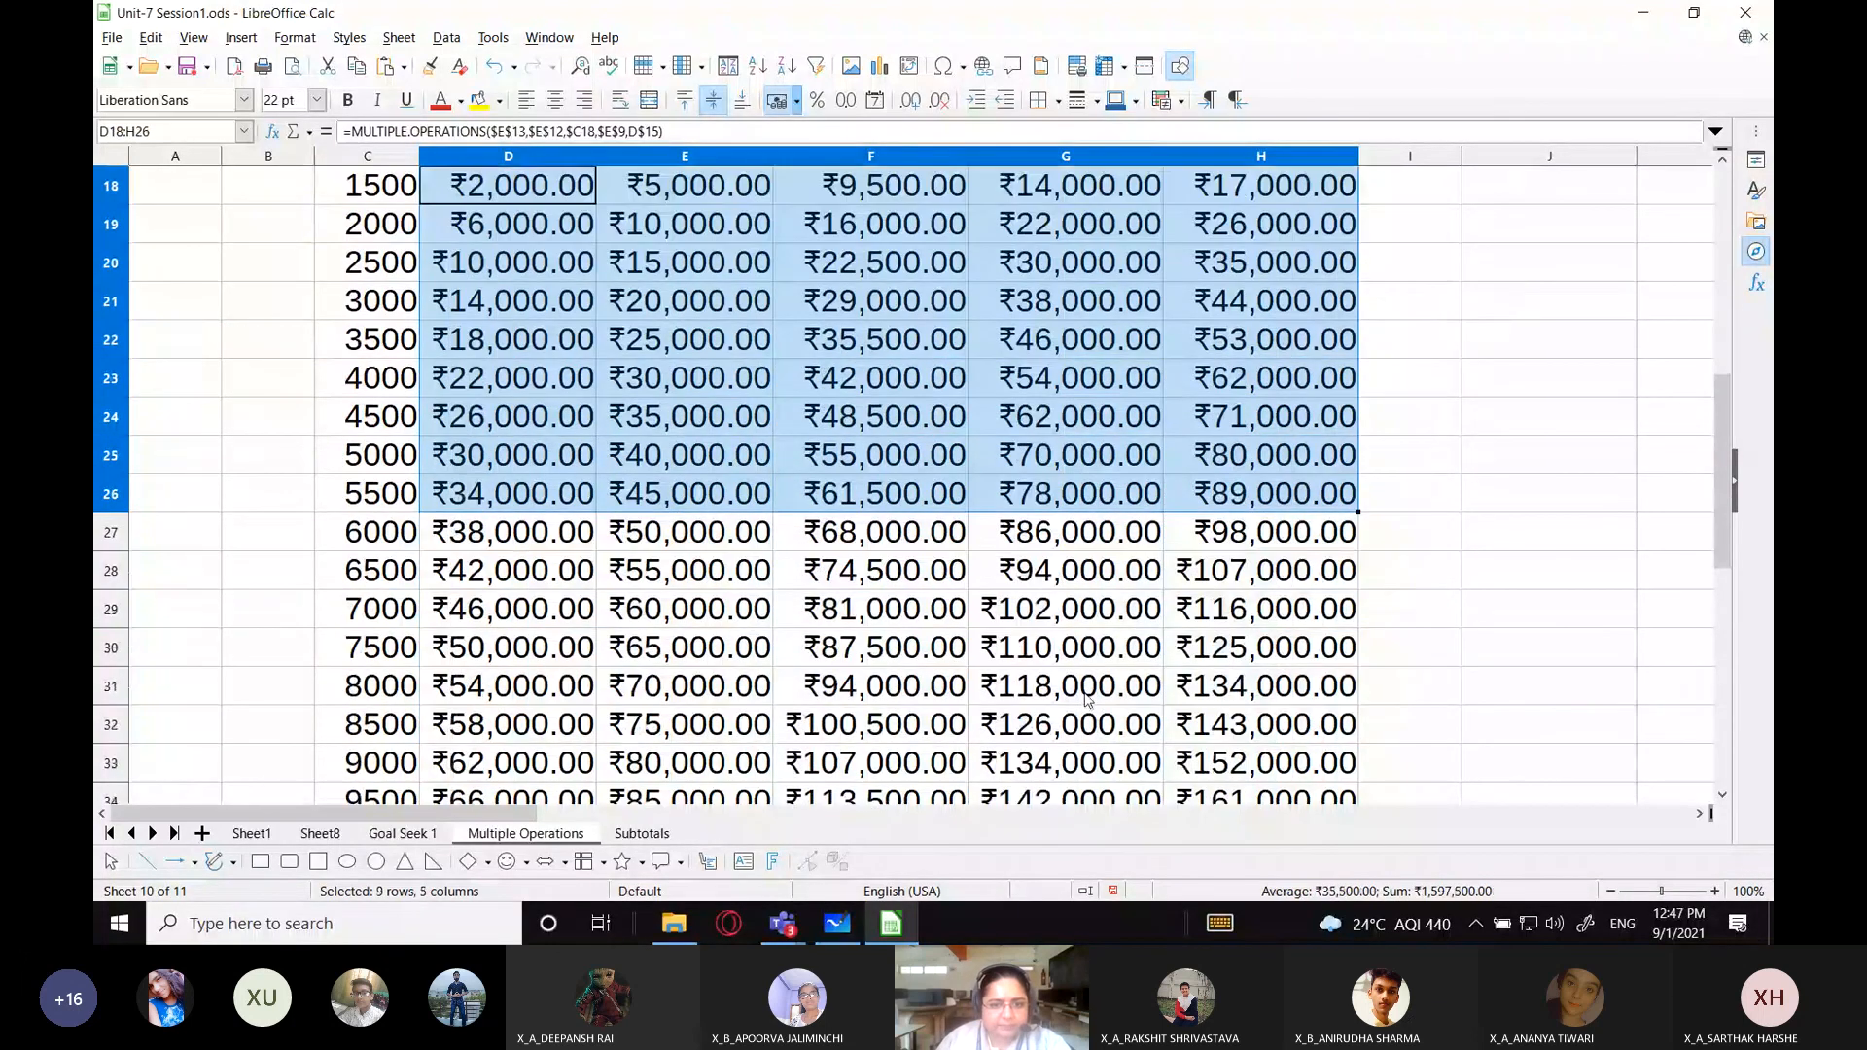
click(1247, 620)
scroll(1293, 505, up, 5)
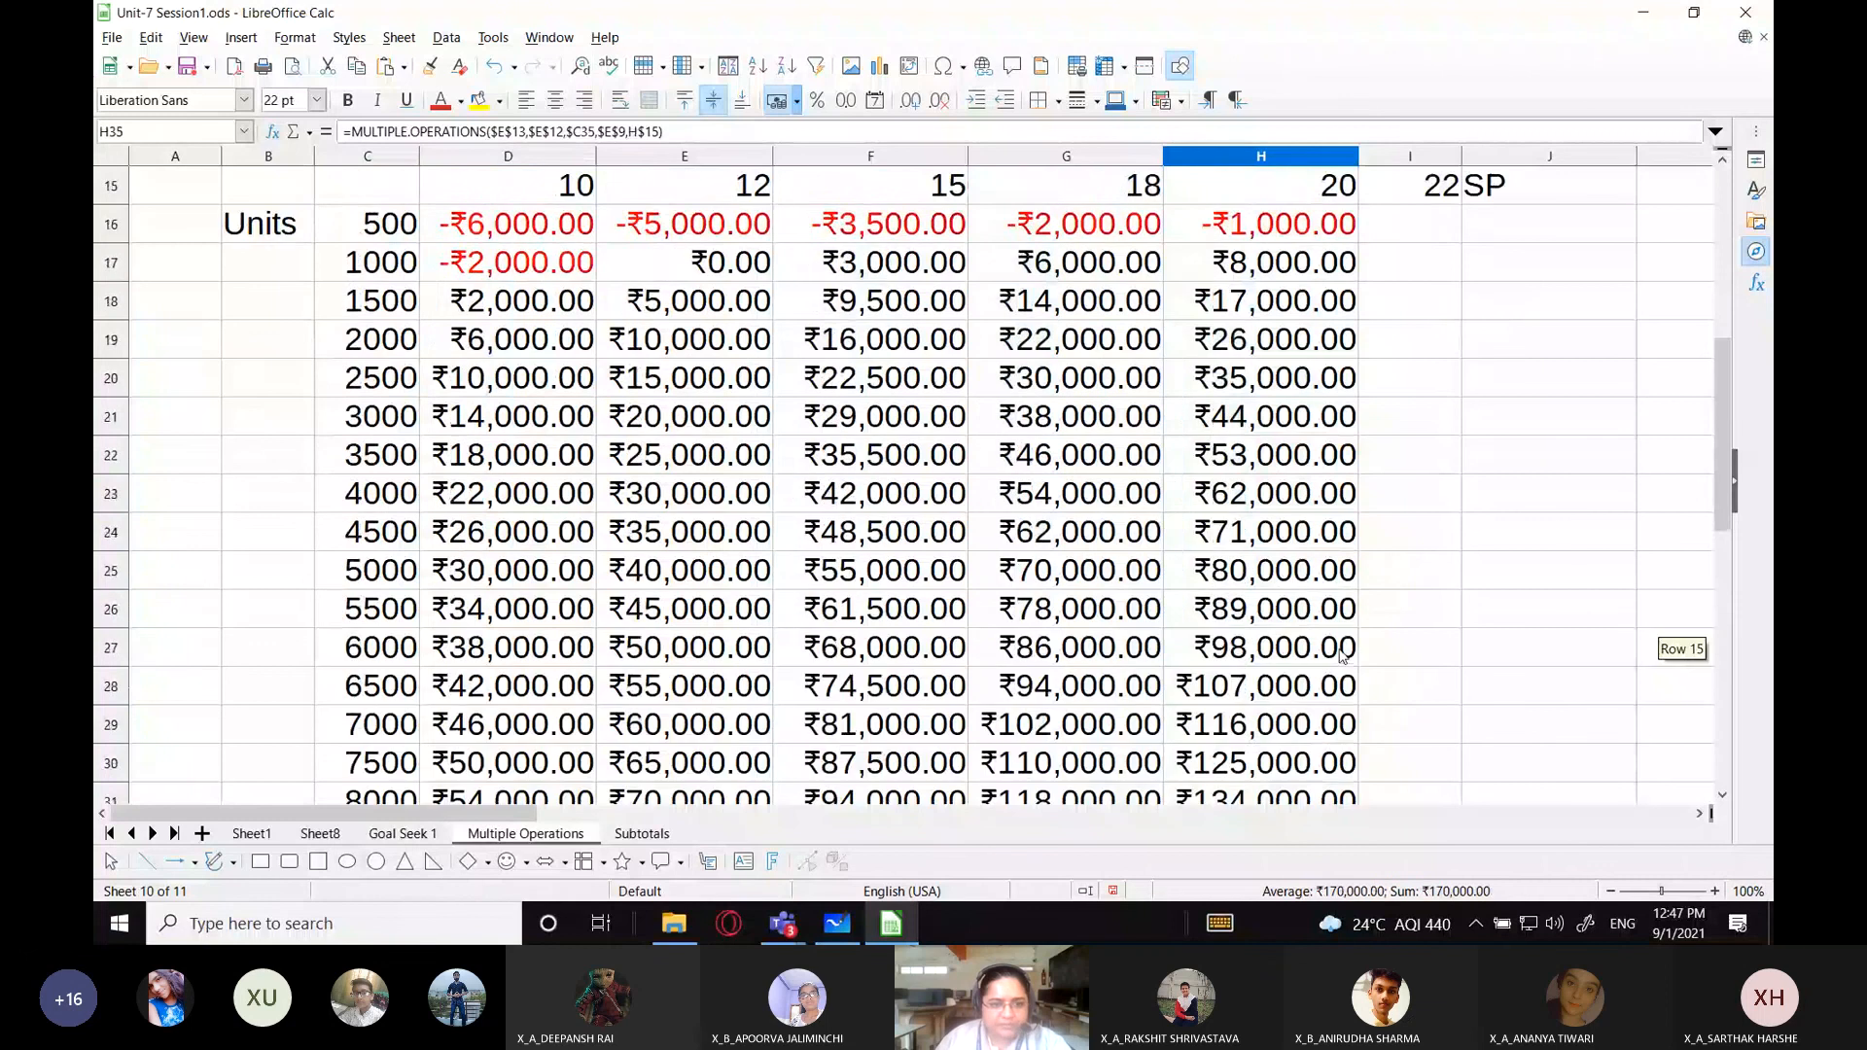
Clear the unused selling price from I15, next to the SP label.
click(1301, 424)
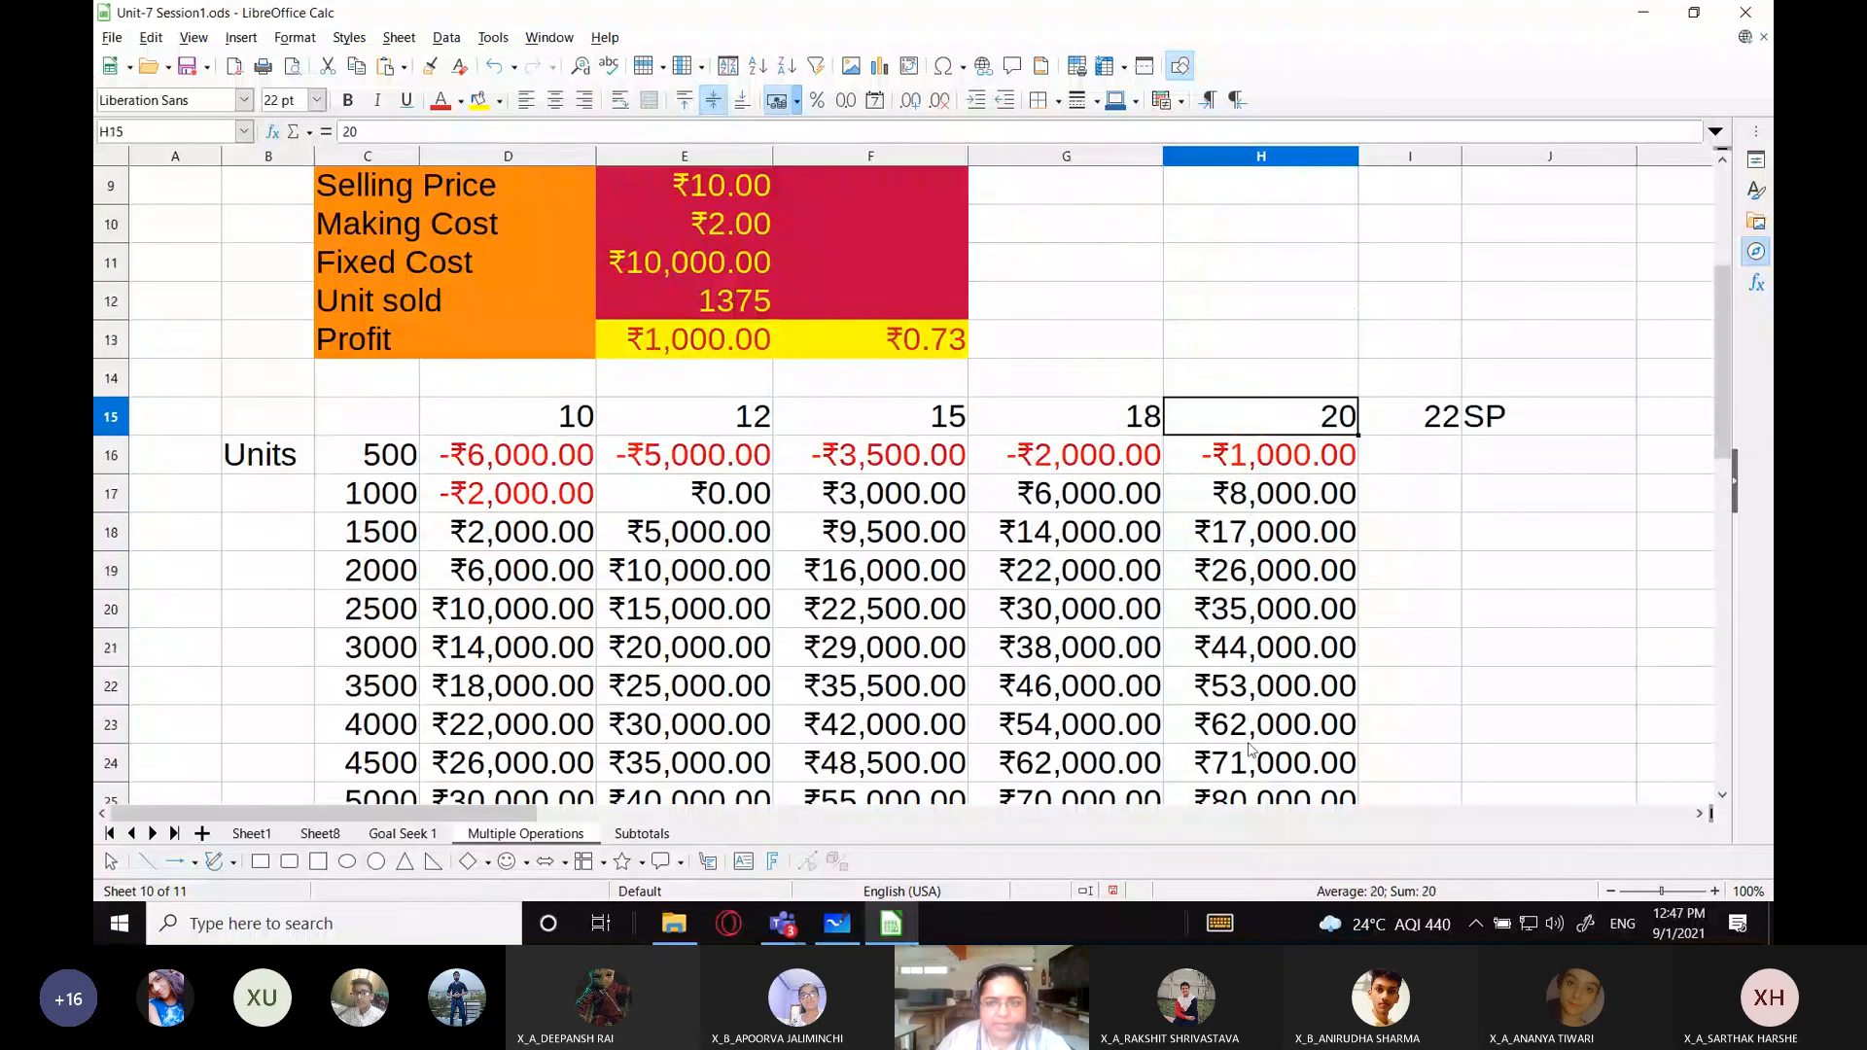
click(1423, 432)
key(Delete)
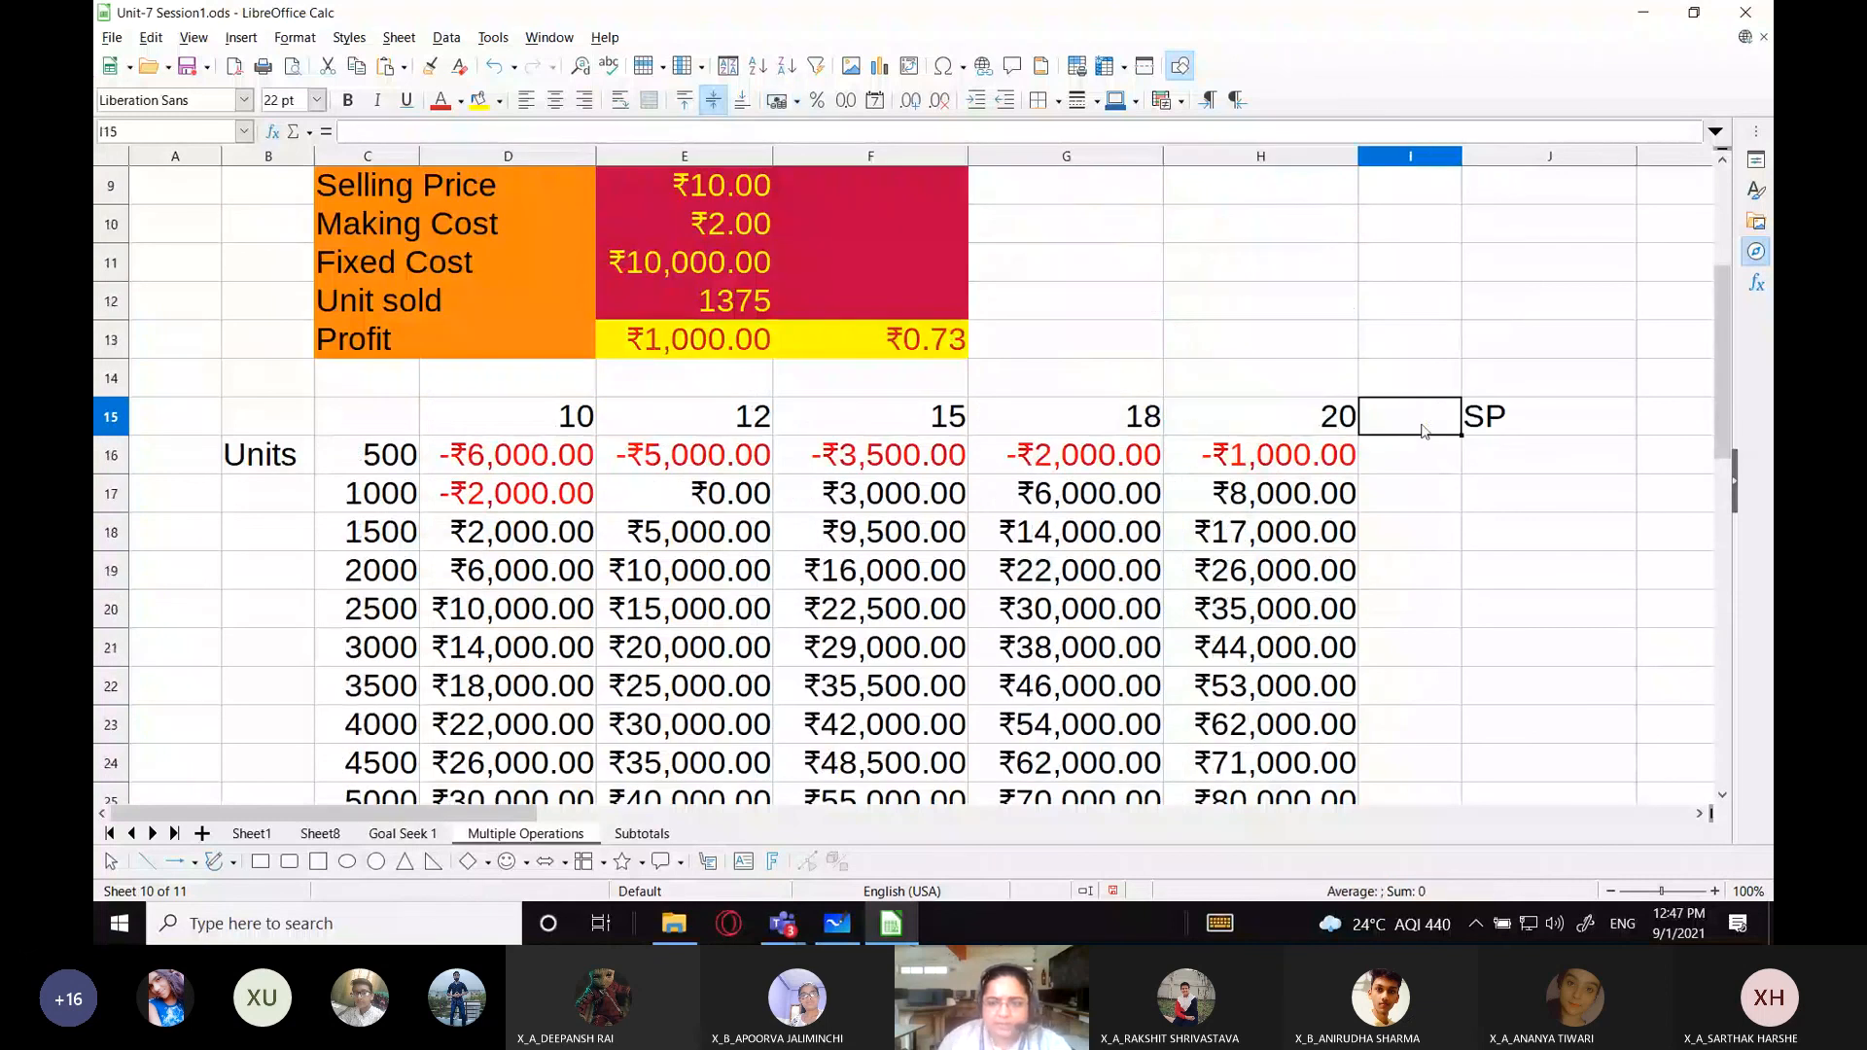
Check the profit for 10000 units at selling price 20 in H35 against the original pen sales data.
scroll(1361, 468, down, 4)
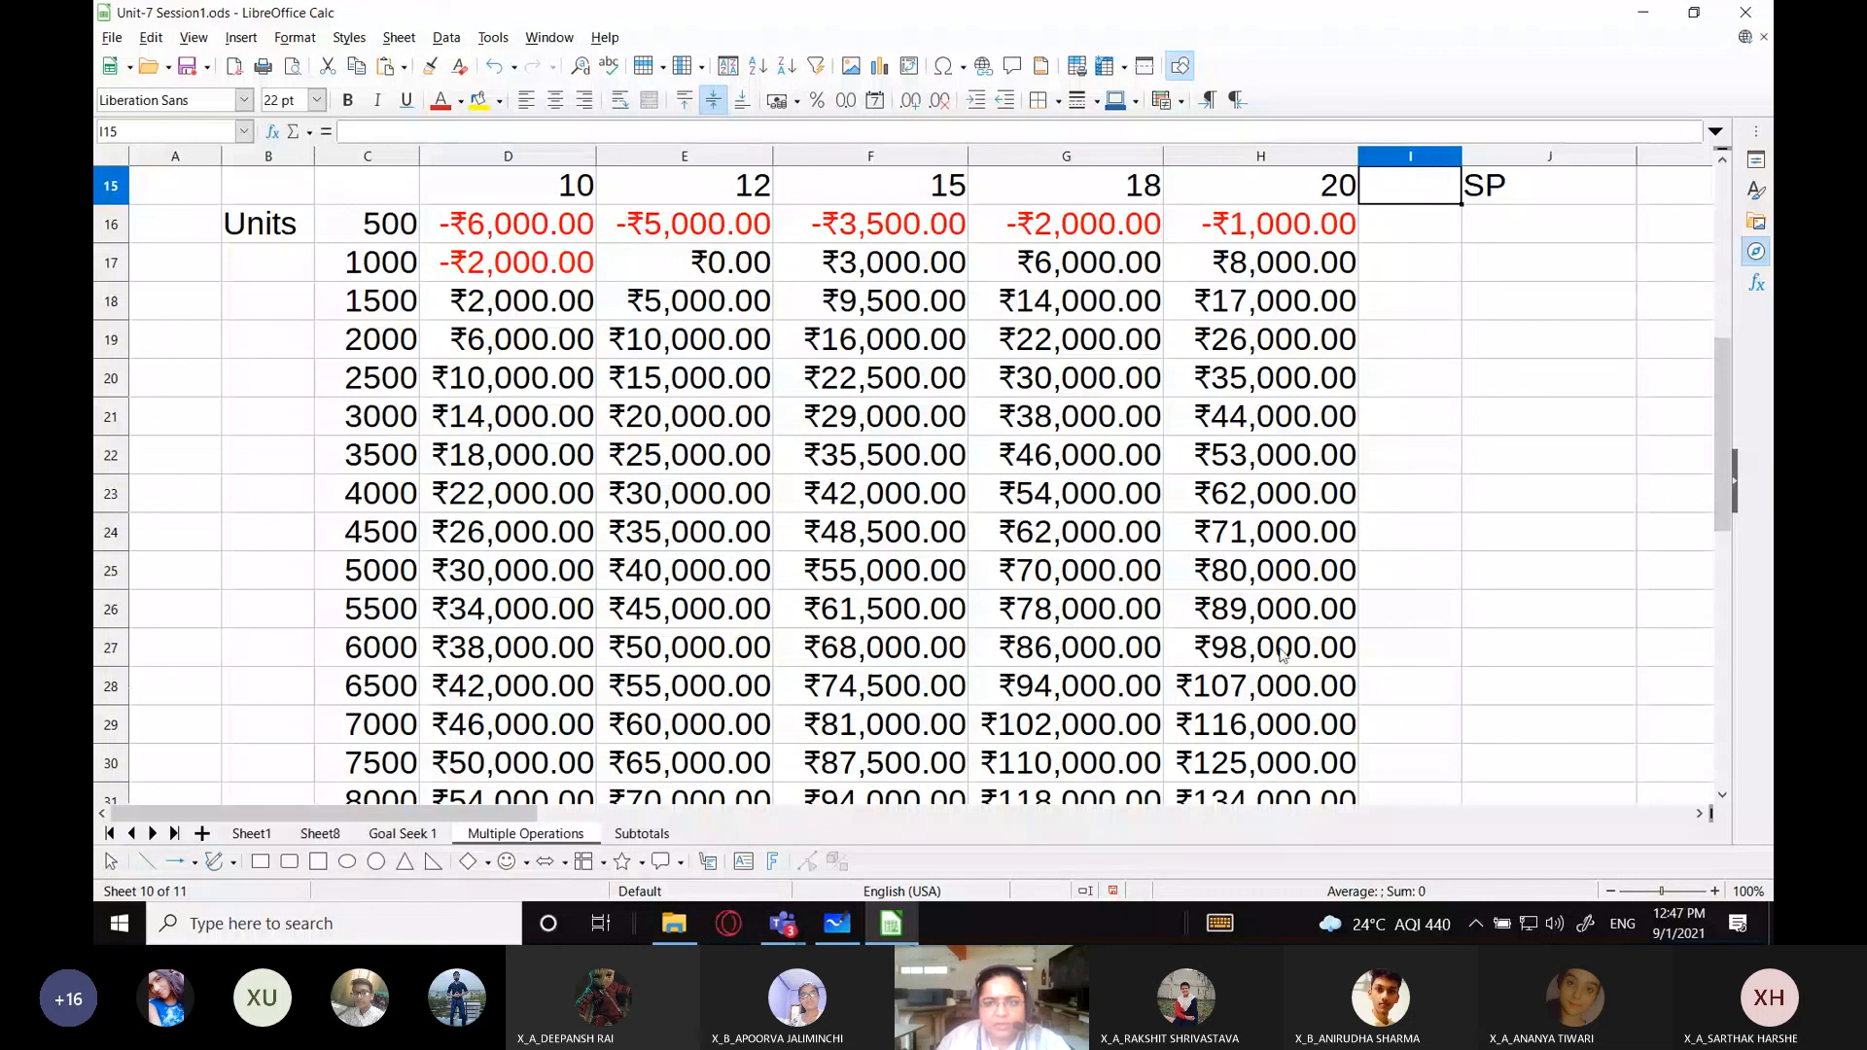
click(372, 727)
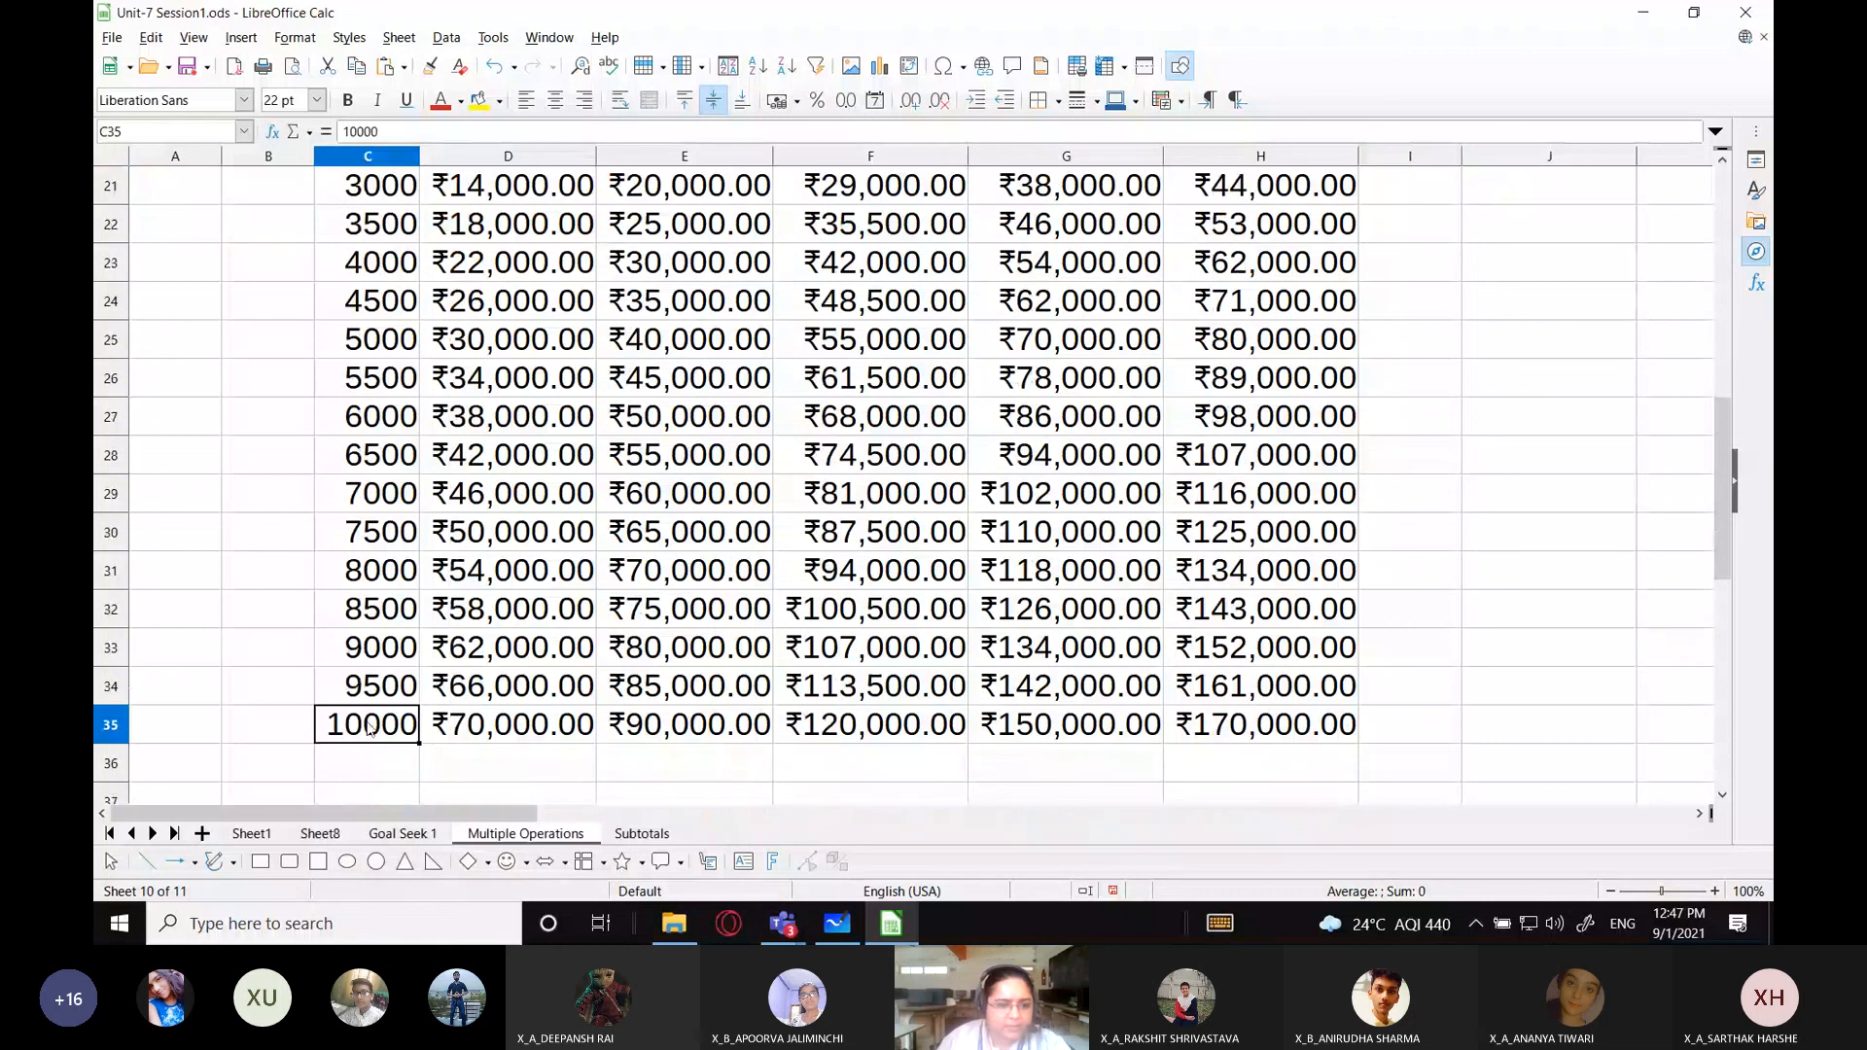
click(1324, 737)
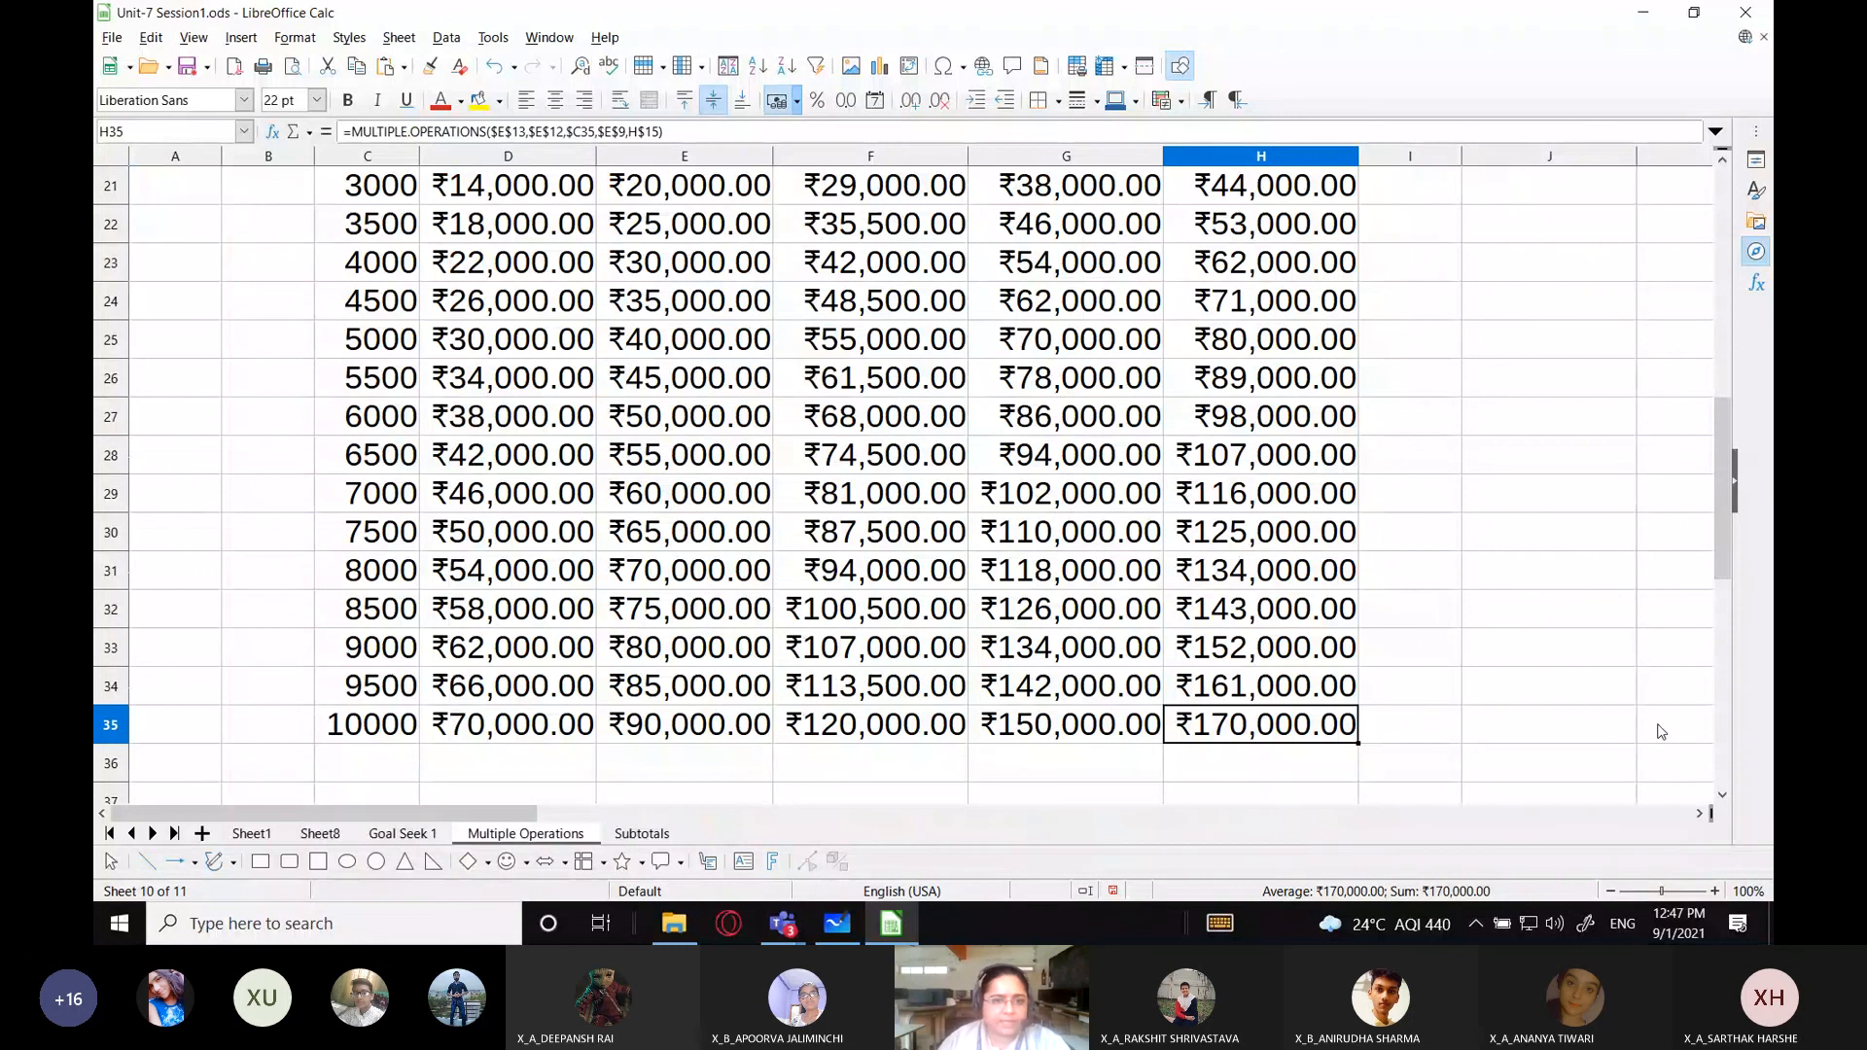
scroll(732, 727, up, 6)
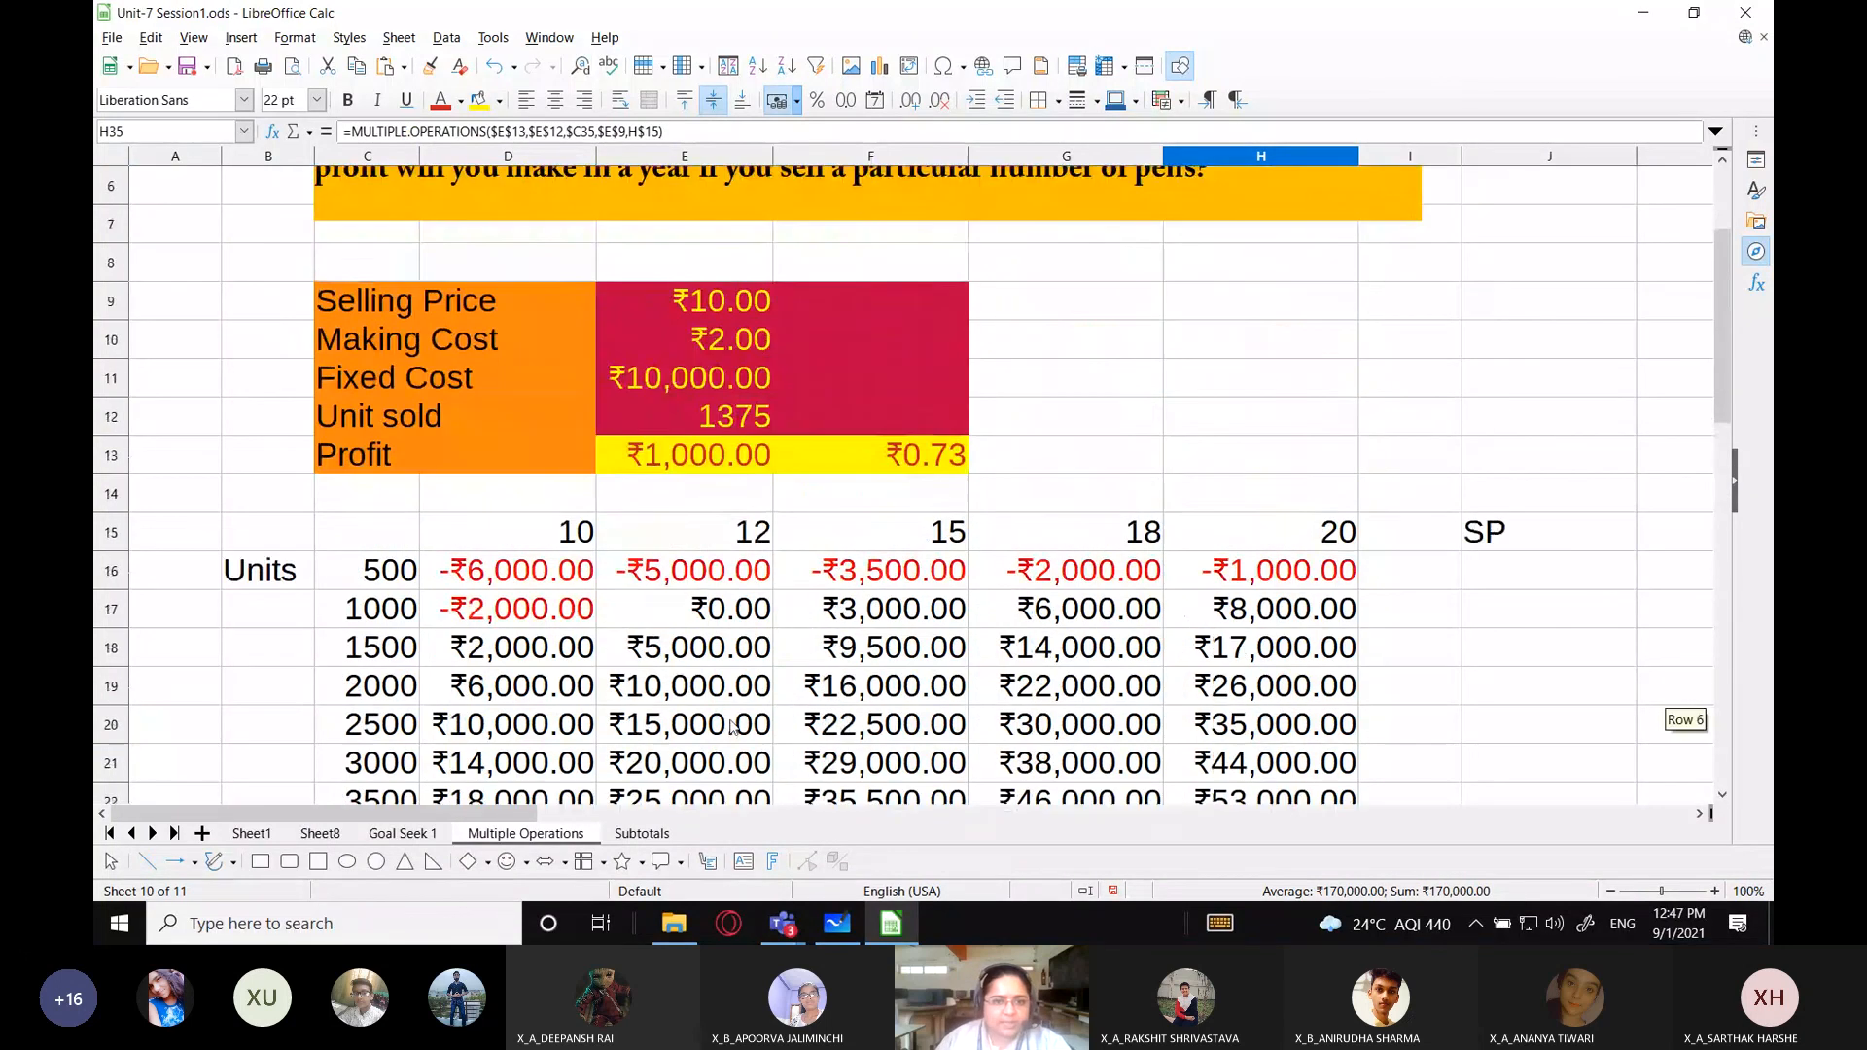